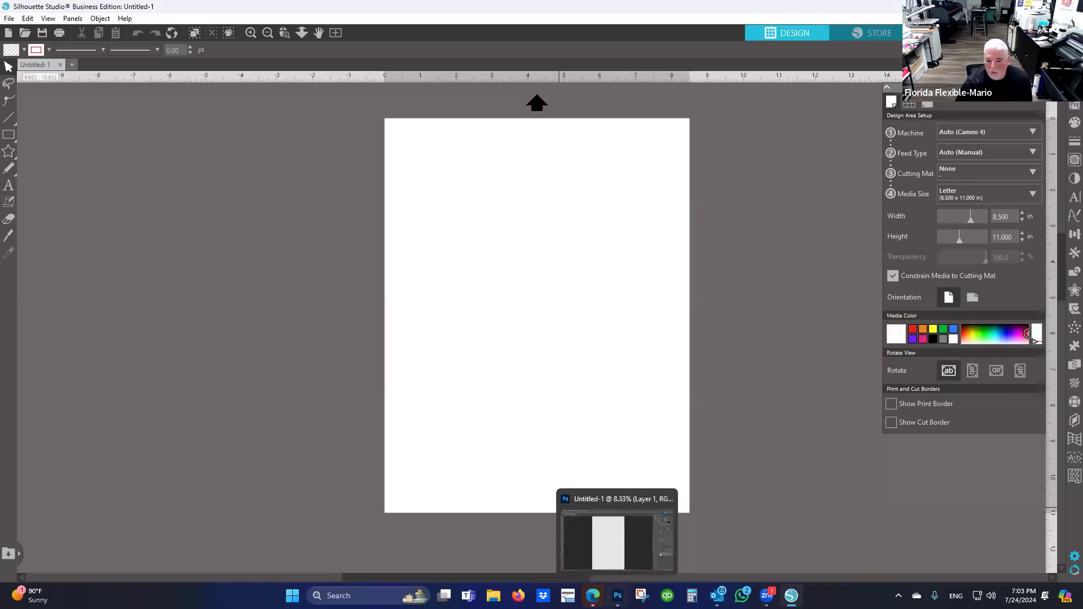
# Look at the blank documents in Photoshop and Silhouette Studio, and switch to Canva in the browser
pyautogui.click(617, 596)
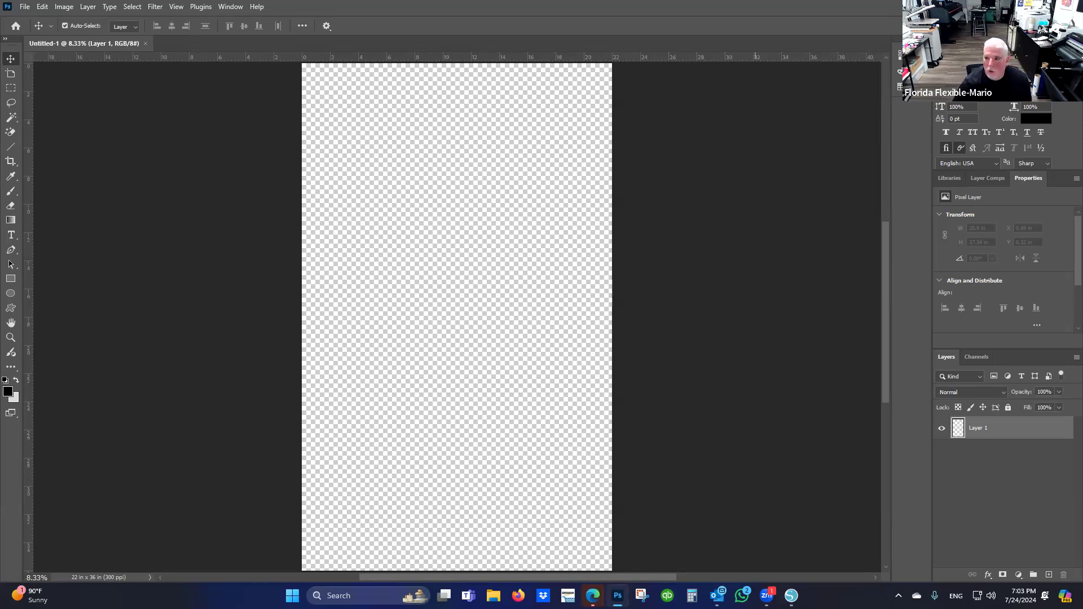
pyautogui.hotkey('alt', 'Tab')
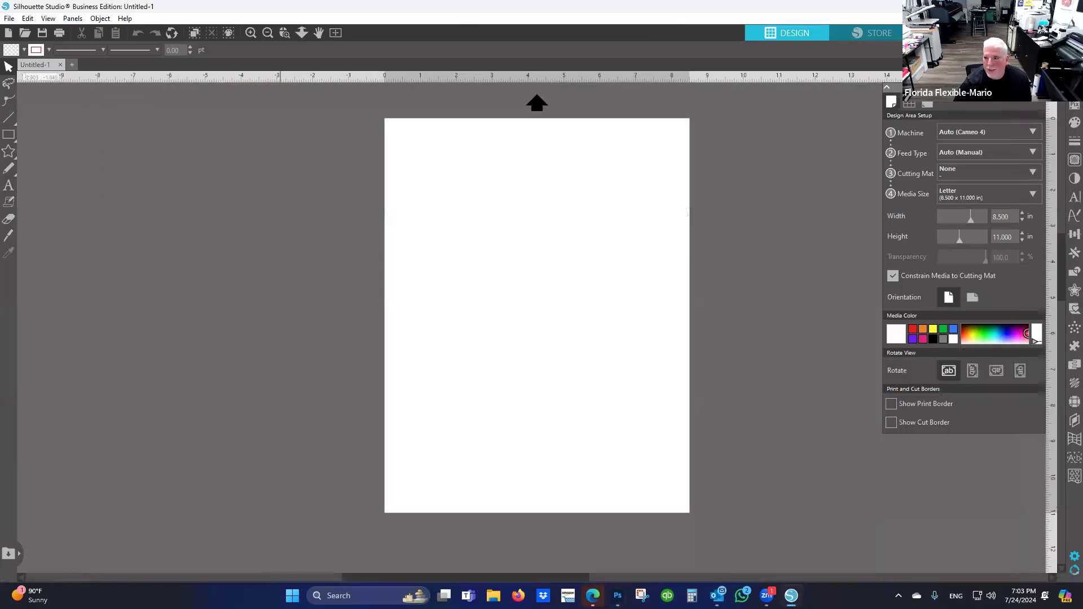
pyautogui.hotkey('alt', 'Tab')
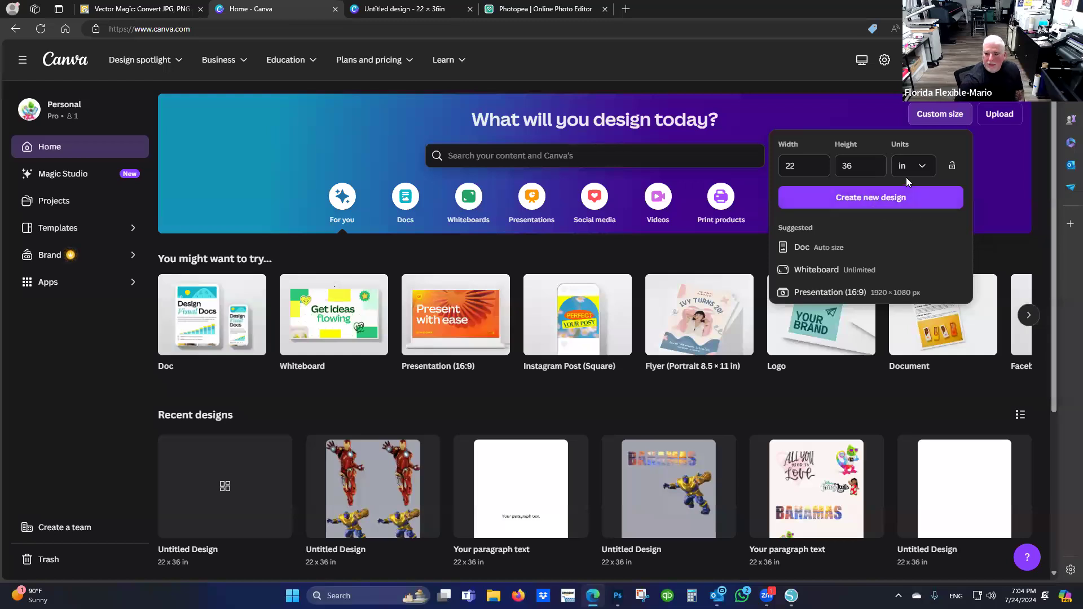
# Create a new custom-size Canva design 22 inches wide and 36 inches high
pyautogui.click(923, 165)
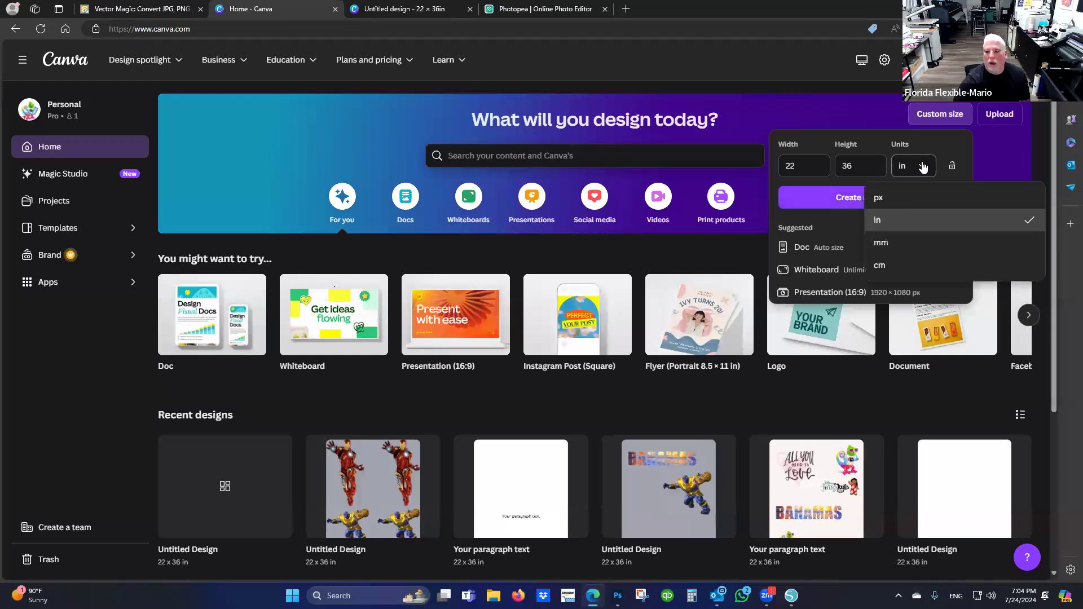
pyautogui.click(884, 220)
pyautogui.click(807, 170)
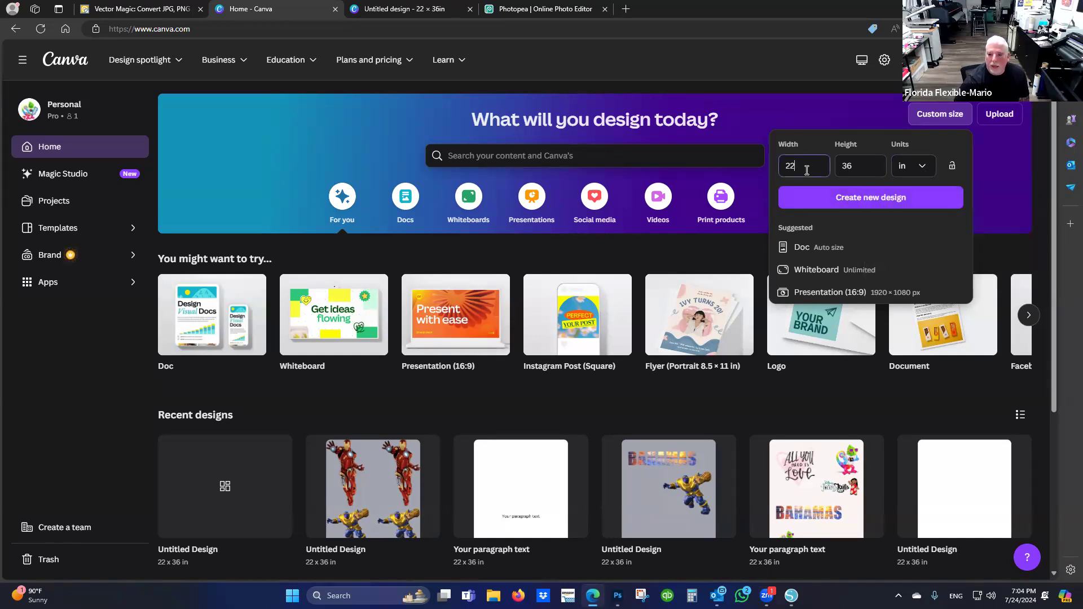
pyautogui.click(864, 165)
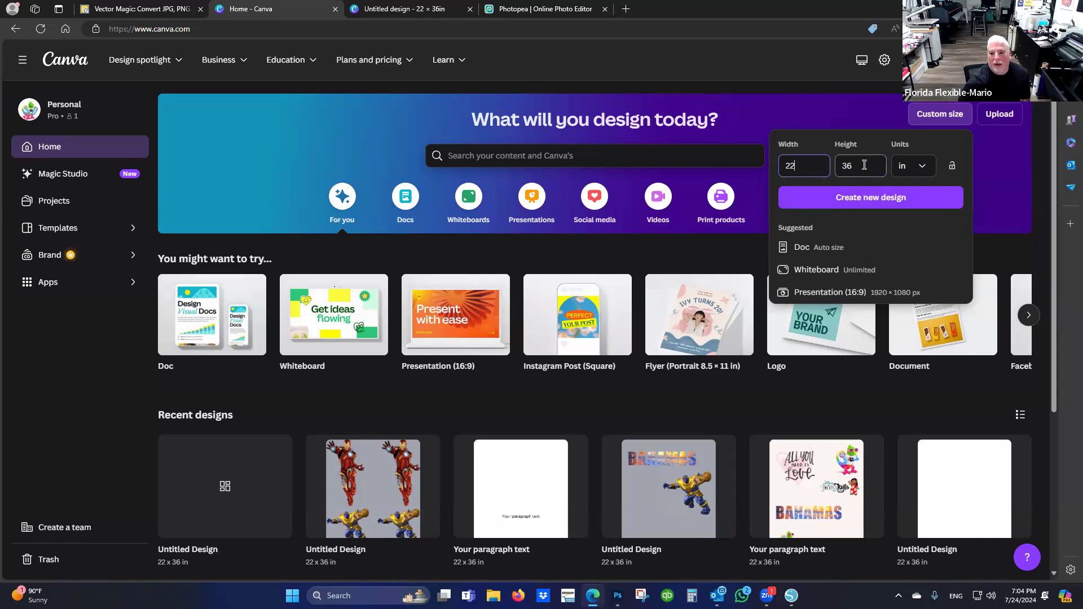
pyautogui.click(810, 171)
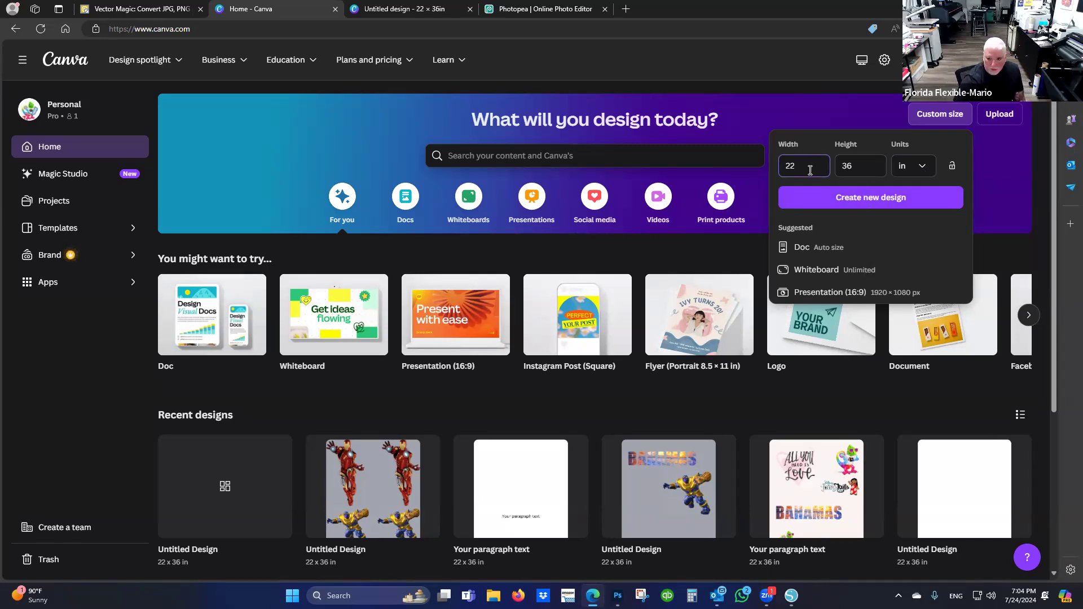
pyautogui.click(872, 169)
pyautogui.click(807, 164)
pyautogui.press('Tab')
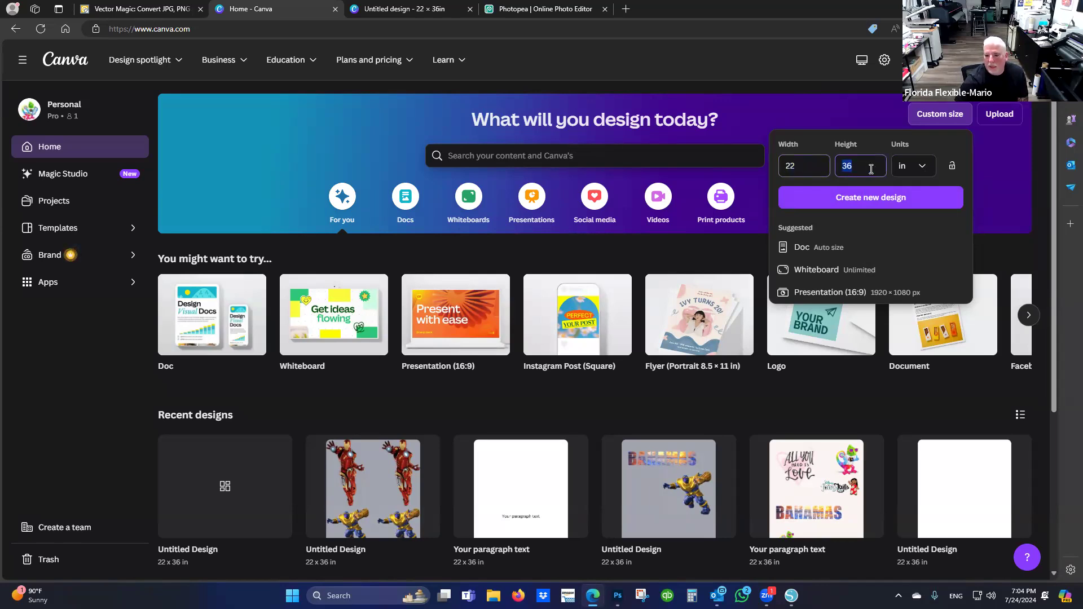
pyautogui.click(907, 170)
pyautogui.click(892, 224)
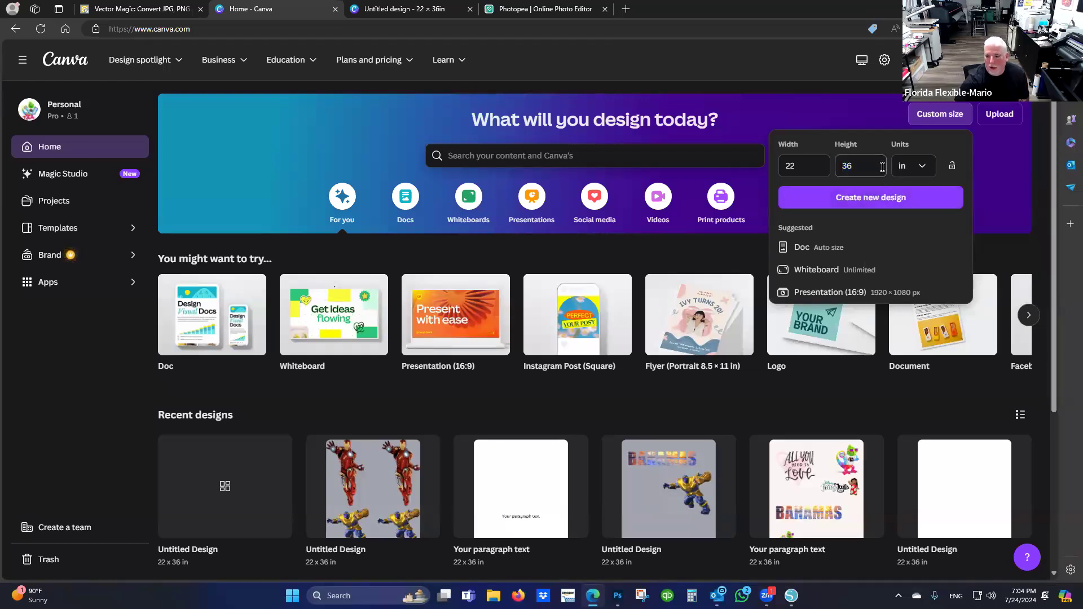
pyautogui.click(871, 197)
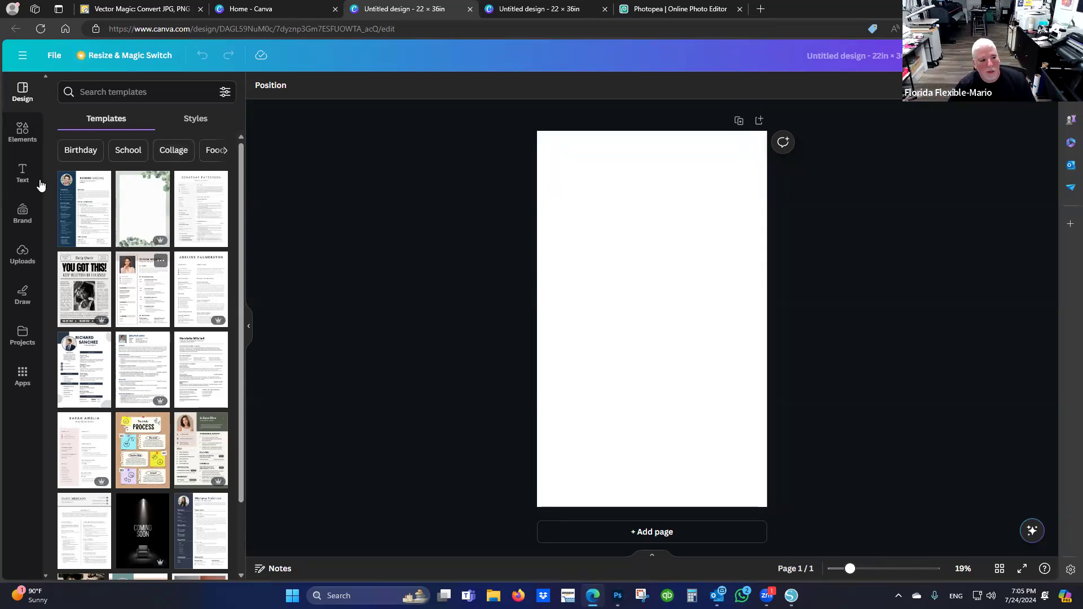
# Add the uploaded coffee-cups, pink hearts, Thanos, BAHAMAS and white-background Wolverine images to the page
pyautogui.click(20, 257)
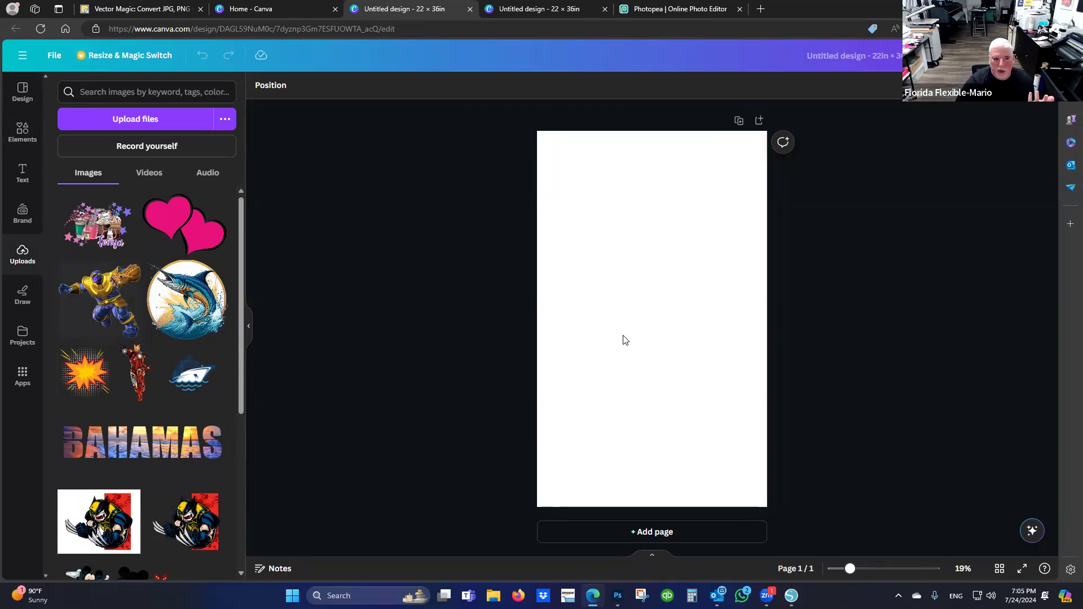
pyautogui.click(99, 226)
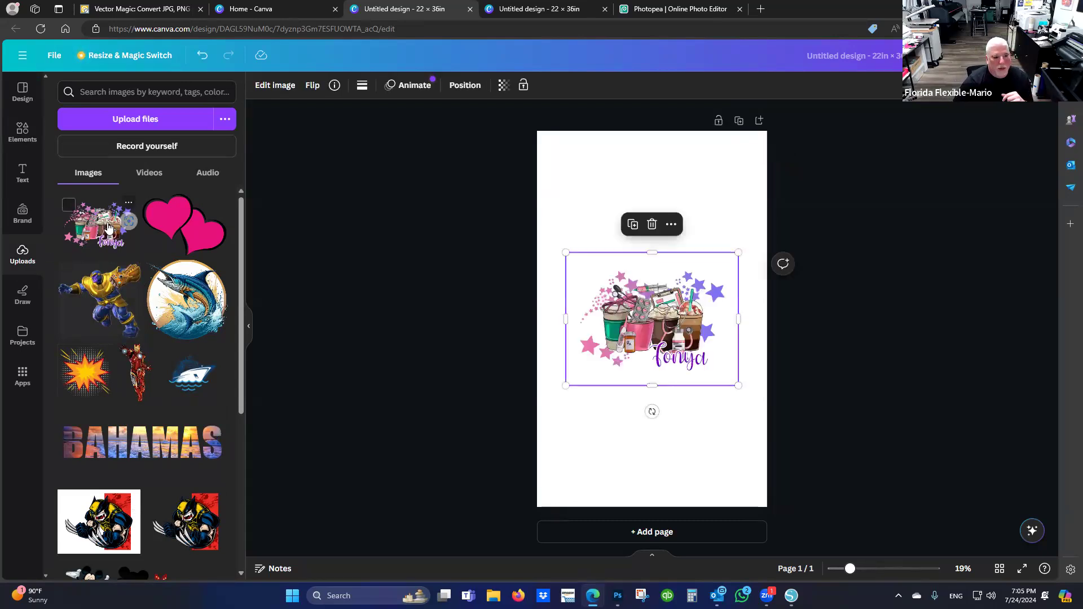
pyautogui.click(179, 224)
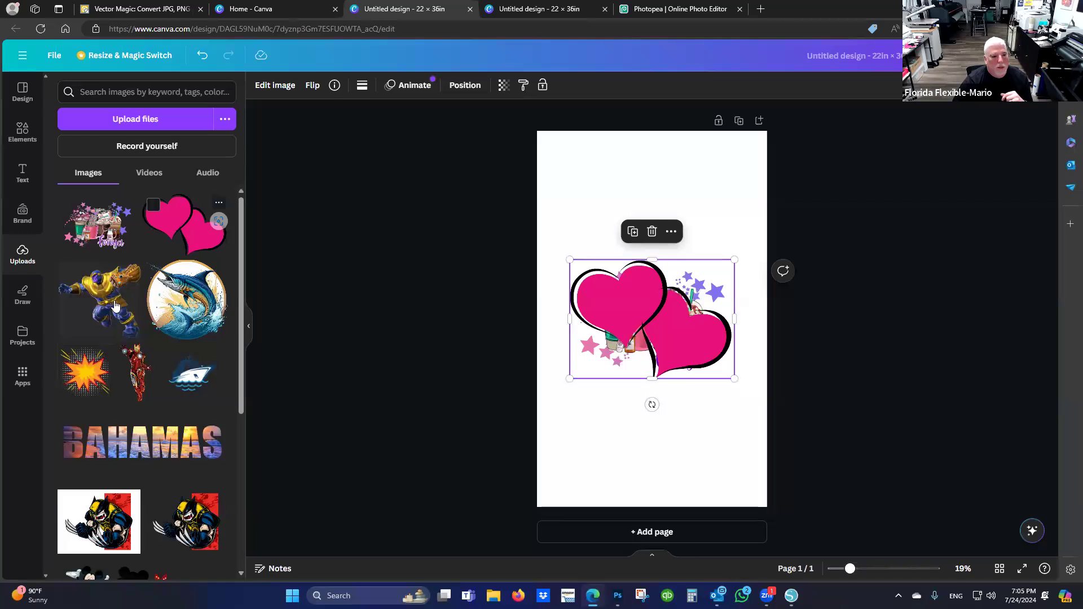
pyautogui.click(122, 280)
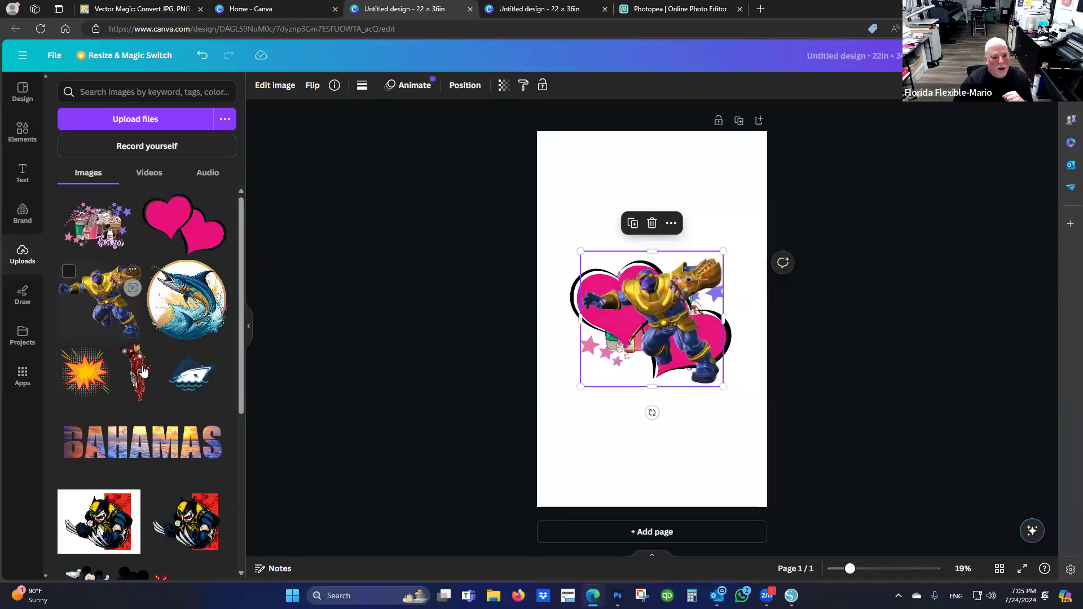
pyautogui.click(143, 441)
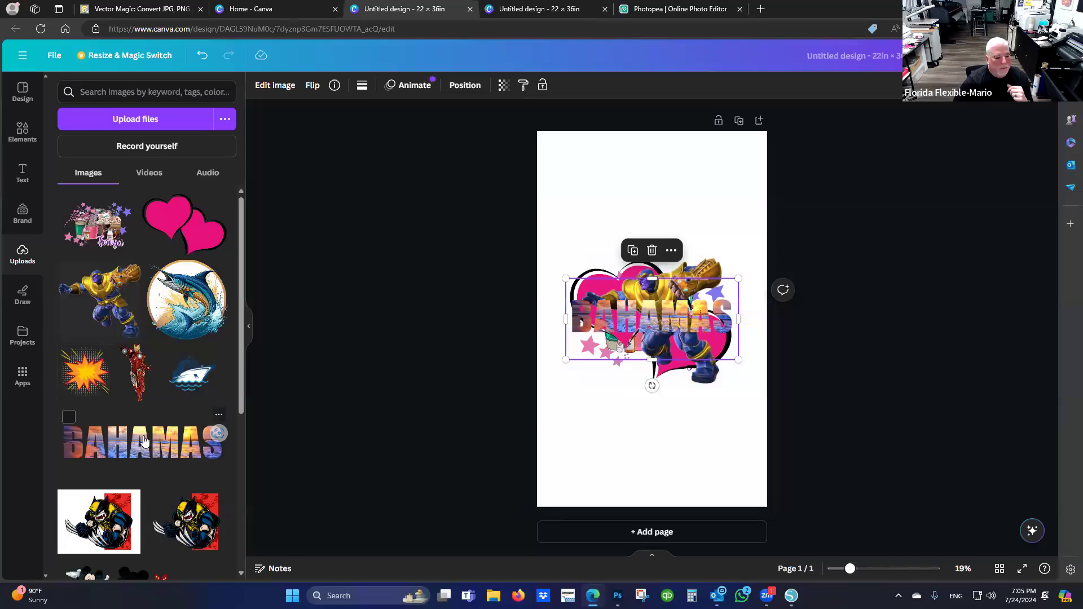
pyautogui.scroll(-1, 175, 519)
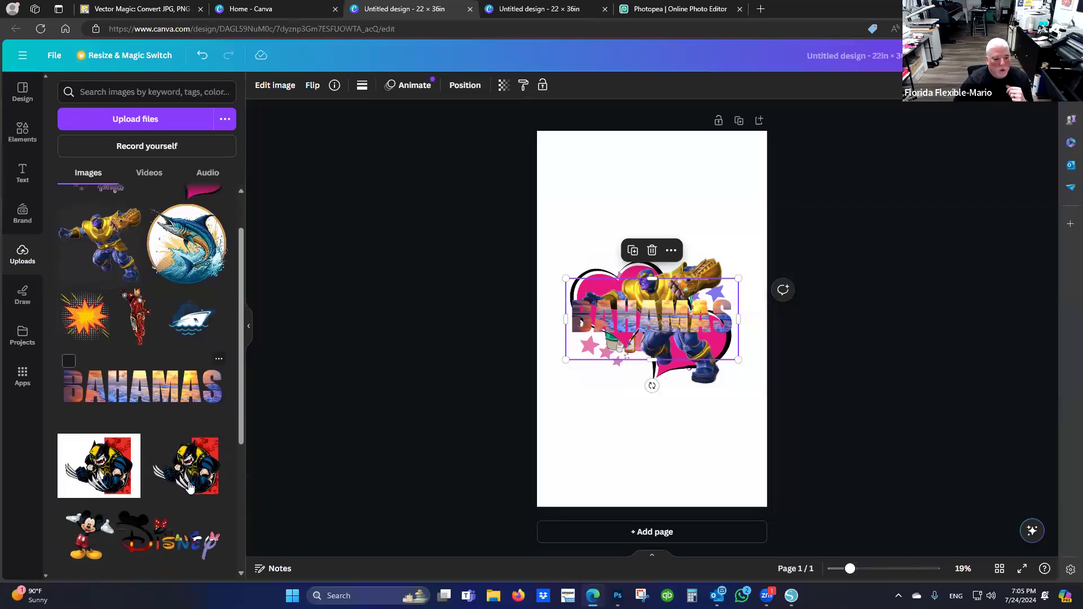
pyautogui.click(100, 467)
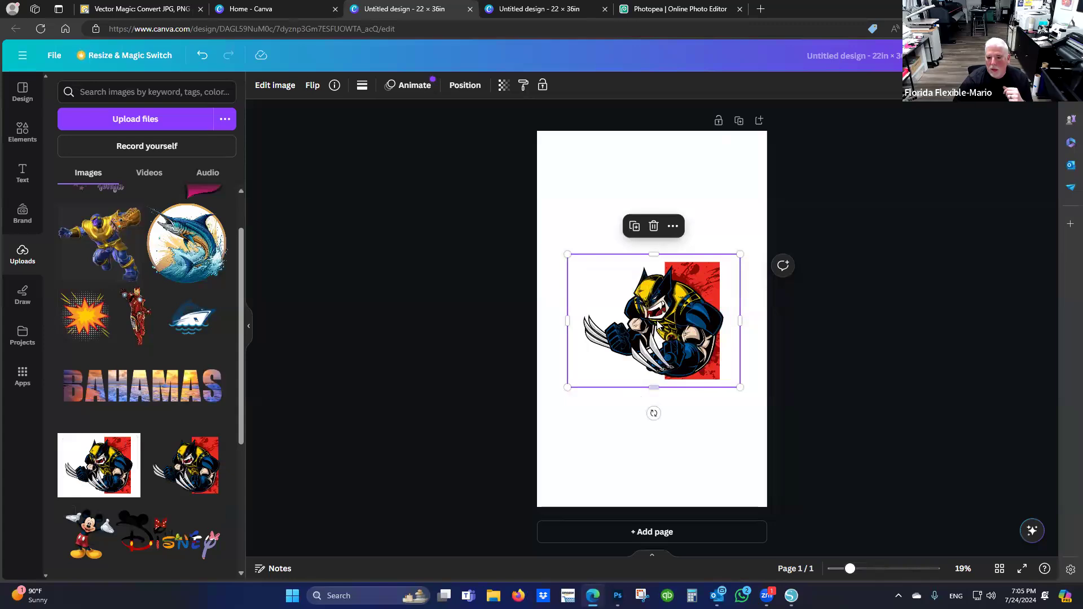
# Move Wolverine to the top of the page, and place reduced BAHAMAS and Thanos images in its lower left and lower right
pyautogui.moveTo(667, 315); pyautogui.dragTo(650, 196)
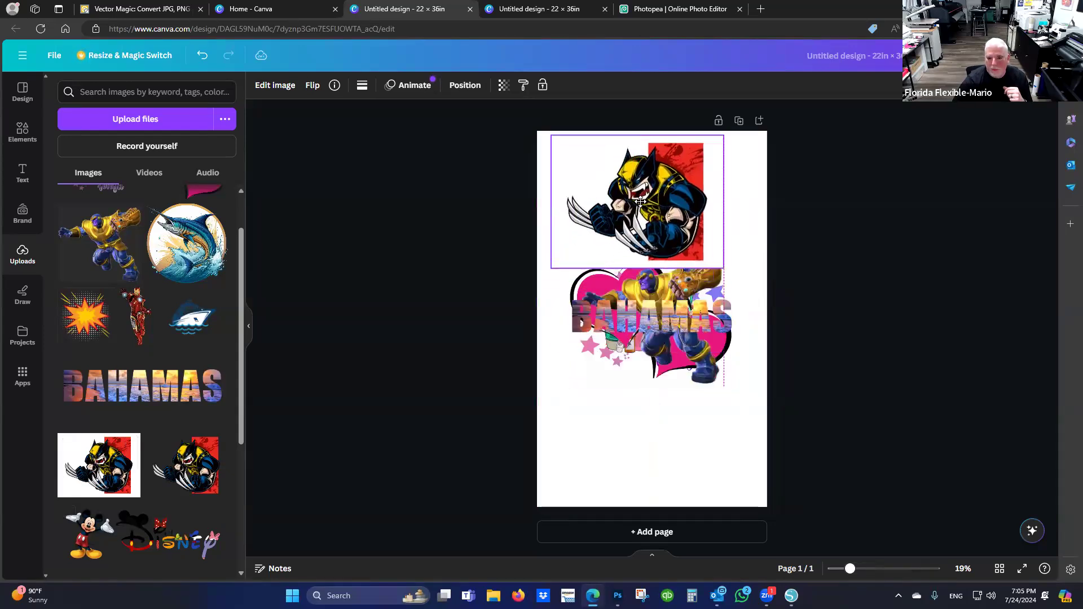
pyautogui.moveTo(698, 327); pyautogui.dragTo(679, 435)
pyautogui.moveTo(719, 388); pyautogui.dragTo(635, 434)
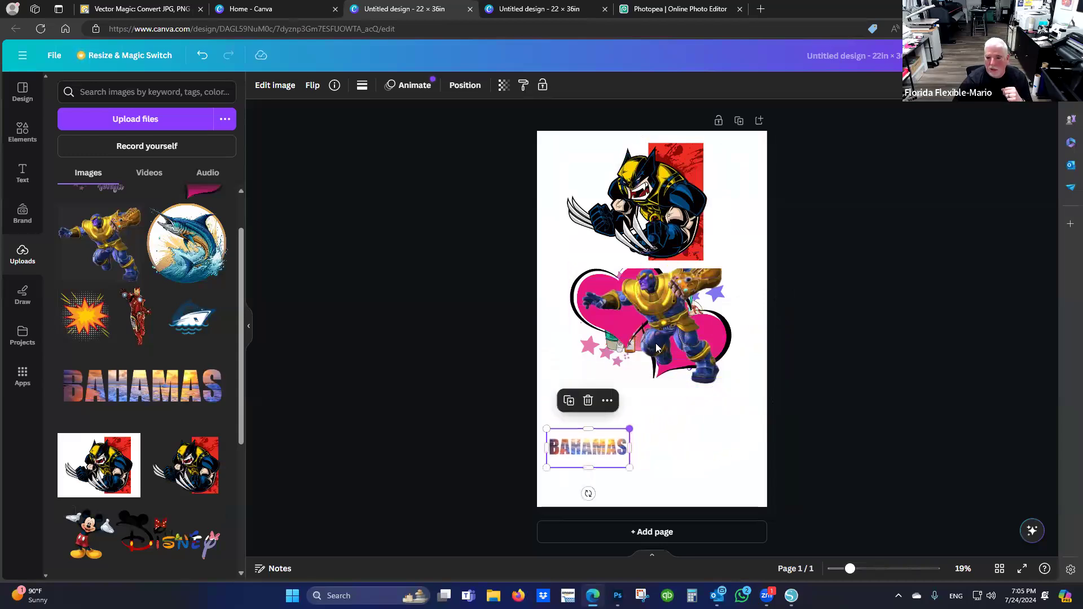
pyautogui.moveTo(654, 332); pyautogui.dragTo(665, 418)
pyautogui.moveTo(734, 337); pyautogui.dragTo(719, 424)
# Shrink the pink hearts and place them above BAHAMAS, and shrink the coffee-cups image in the middle of the page
pyautogui.click(720, 270)
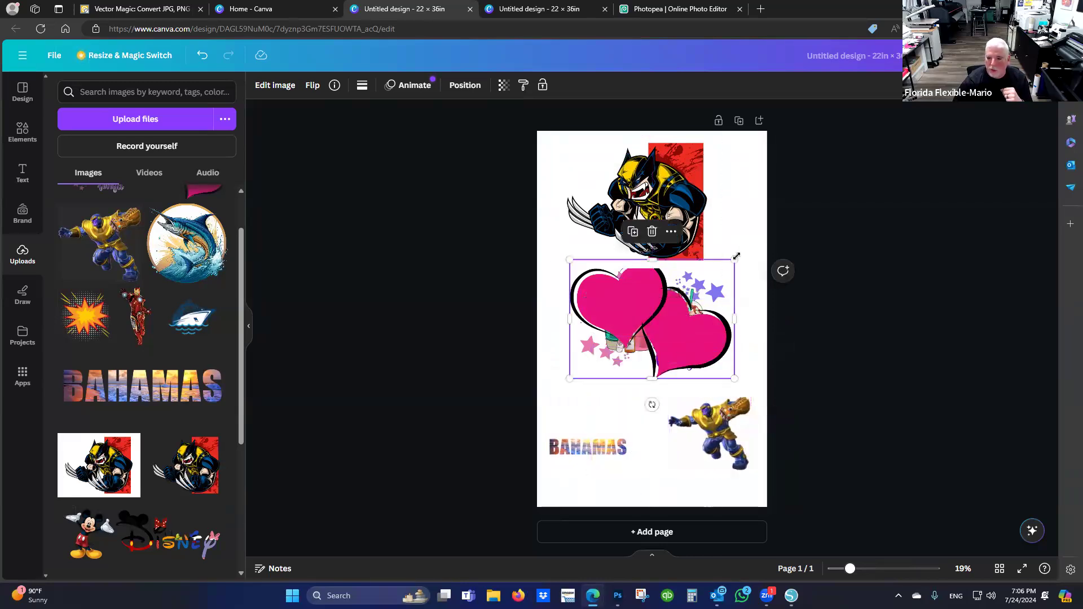
pyautogui.moveTo(734, 260); pyautogui.dragTo(672, 304)
pyautogui.moveTo(634, 359); pyautogui.dragTo(620, 410)
pyautogui.click(685, 324)
pyautogui.moveTo(739, 252); pyautogui.dragTo(689, 291)
pyautogui.moveTo(636, 333); pyautogui.dragTo(689, 322)
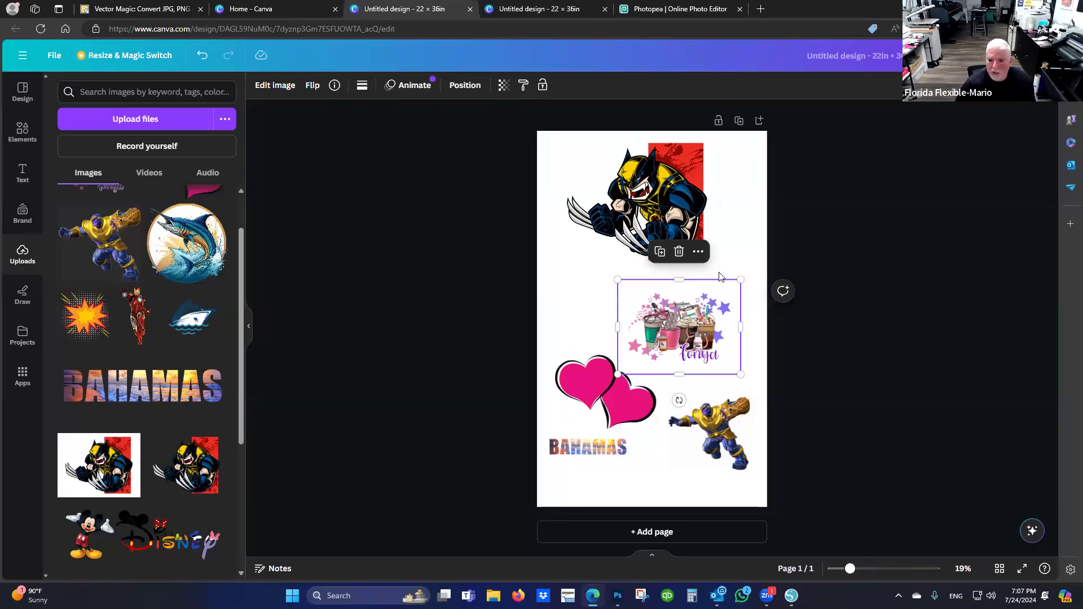
pyautogui.moveTo(740, 279); pyautogui.dragTo(732, 306)
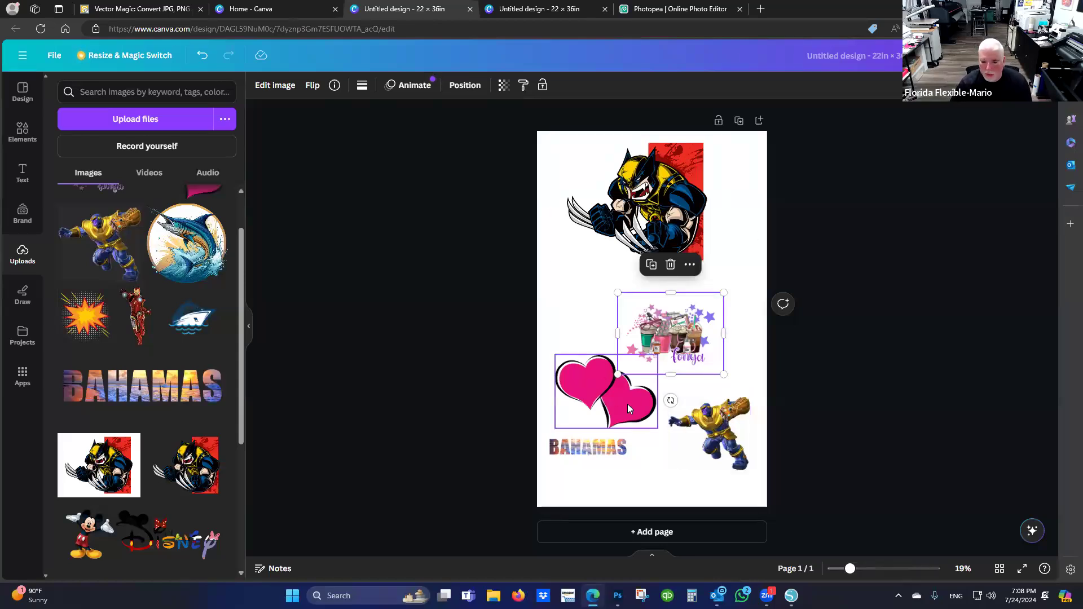
# Move the coffee cups to the page's left side, and shrink Wolverine into the page's top-left corner
pyautogui.moveTo(685, 327); pyautogui.dragTo(614, 302)
pyautogui.click(670, 192)
pyautogui.moveTo(670, 192); pyautogui.dragTo(650, 193)
pyautogui.moveTo(709, 268); pyautogui.dragTo(654, 223)
pyautogui.moveTo(625, 189); pyautogui.dragTo(630, 190)
# Stack the coffee cups, hearts and BAHAMAS down the page's left side, and nudge Thanos left and Wolverine right
pyautogui.moveTo(607, 312); pyautogui.dragTo(607, 275)
pyautogui.moveTo(618, 396); pyautogui.dragTo(611, 348)
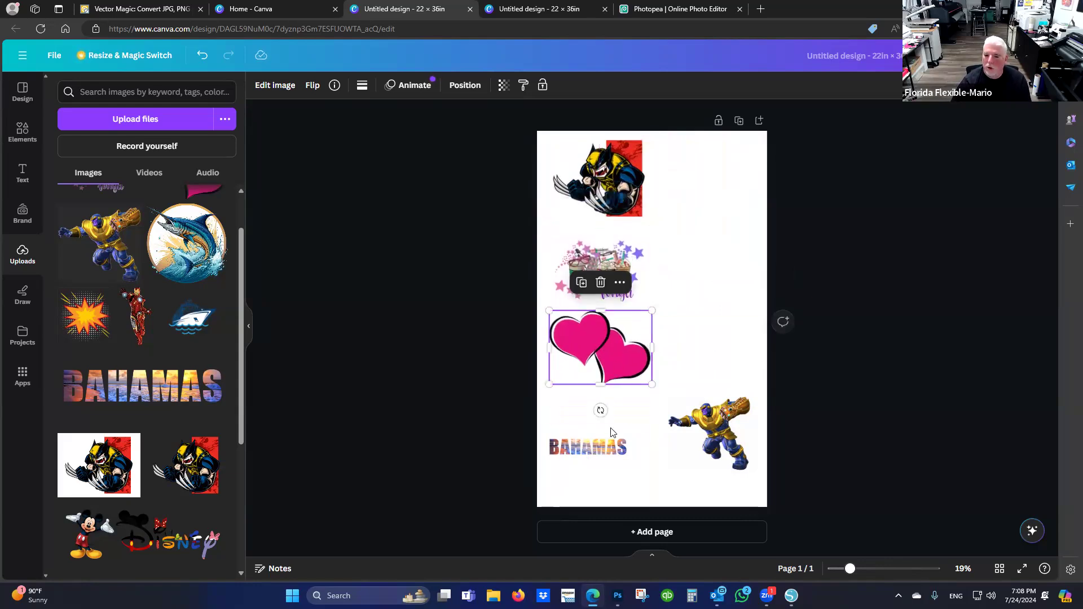
pyautogui.moveTo(617, 449); pyautogui.dragTo(620, 418)
pyautogui.moveTo(710, 436); pyautogui.dragTo(663, 438)
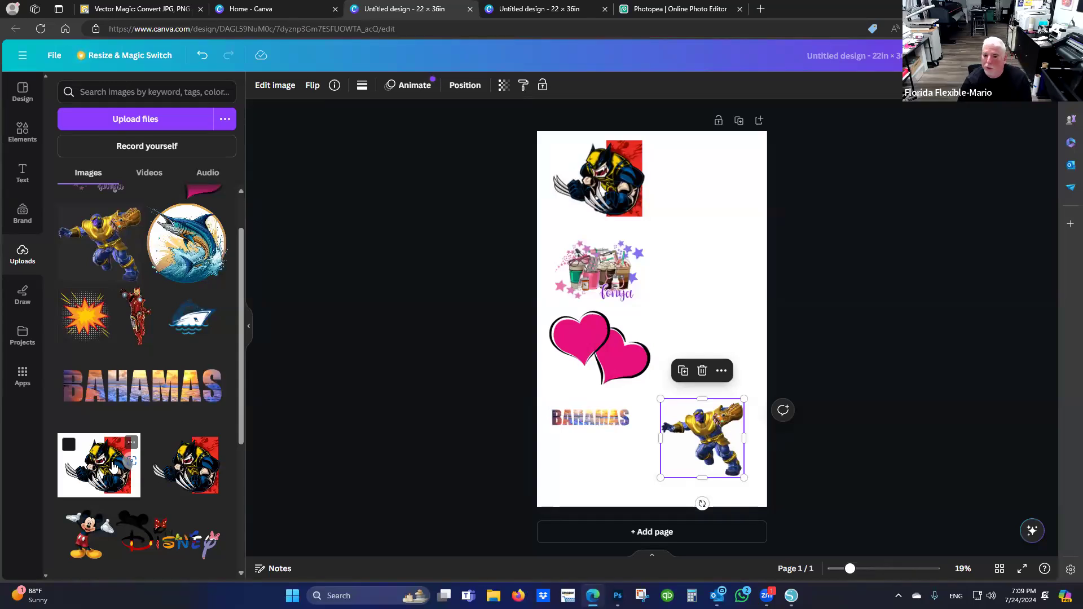
pyautogui.click(621, 184)
pyautogui.moveTo(619, 180)
pyautogui.mouseDown()
pyautogui.moveTo(649, 274)
pyautogui.moveTo(642, 320)
pyautogui.moveTo(666, 268)
pyautogui.moveTo(627, 182)
pyautogui.mouseUp()
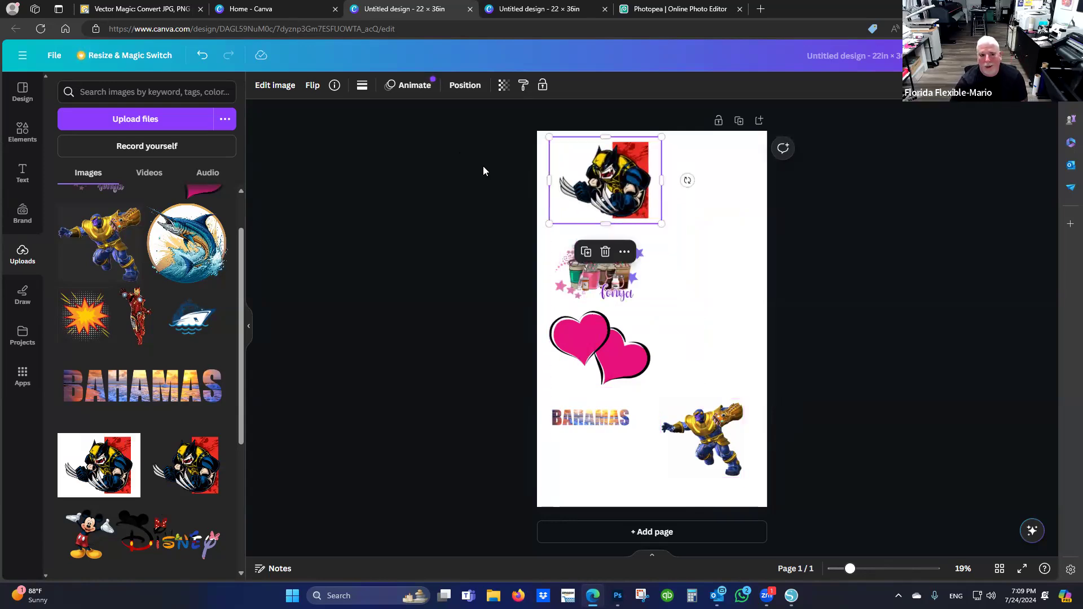
# Change the page background to the gray from the Bamboo Beach brand kit
pyautogui.click(758, 268)
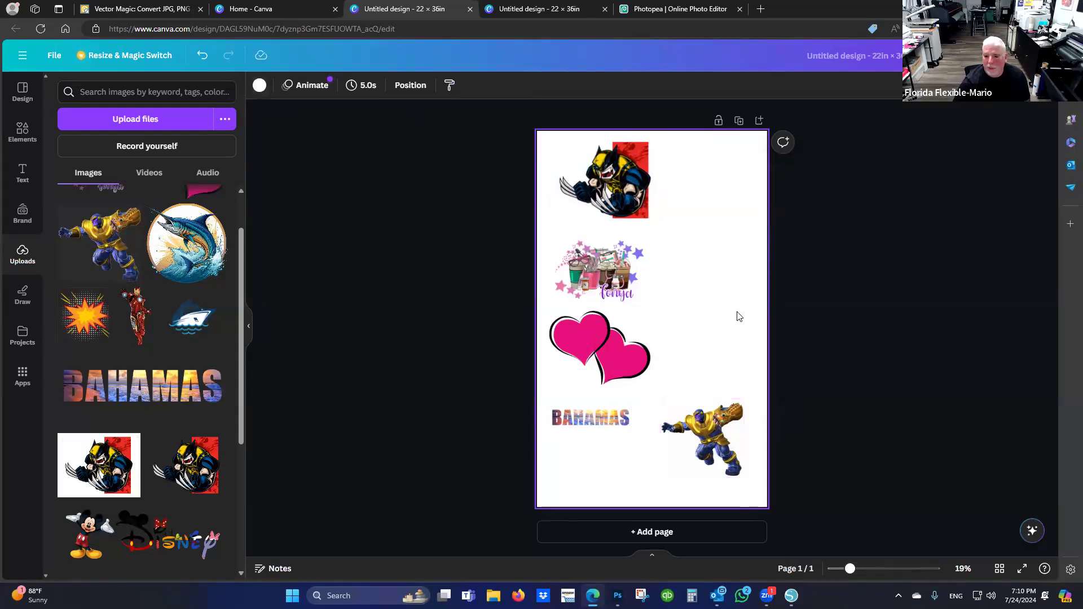
pyautogui.click(259, 85)
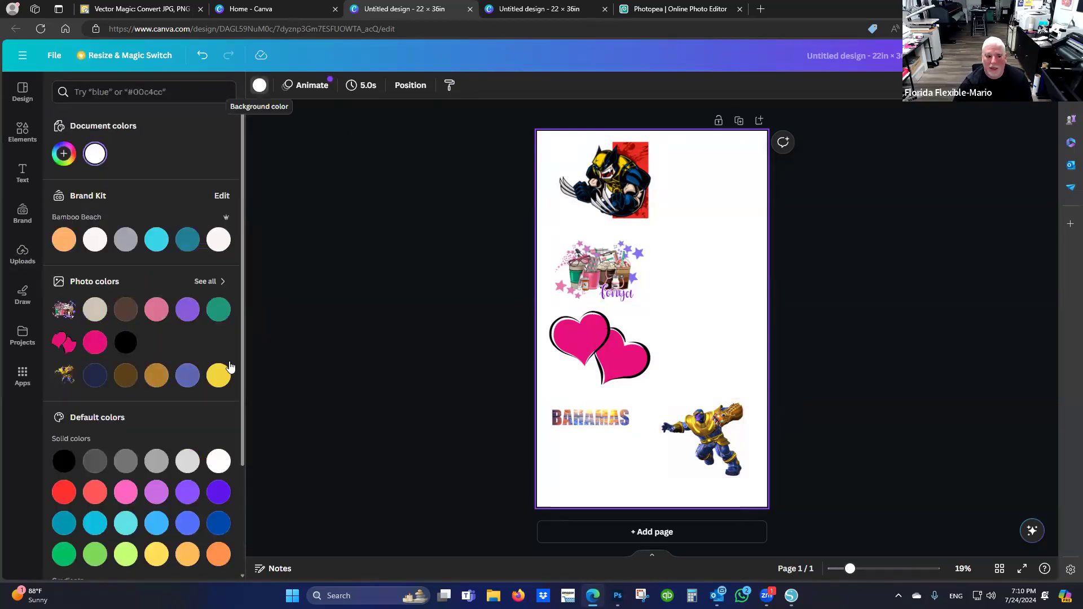
pyautogui.click(125, 241)
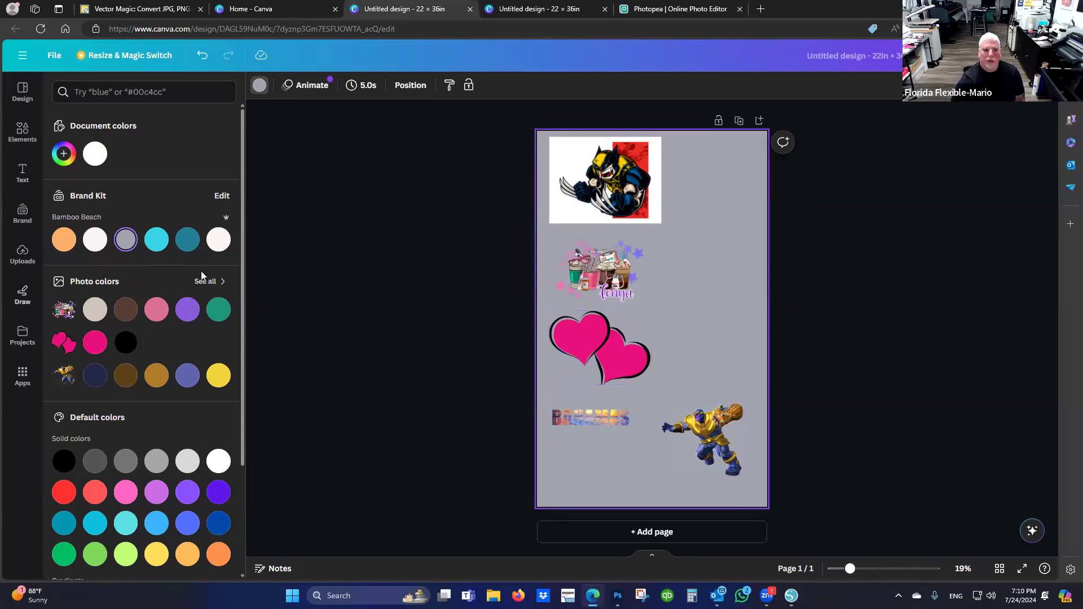
pyautogui.click(97, 308)
pyautogui.click(125, 240)
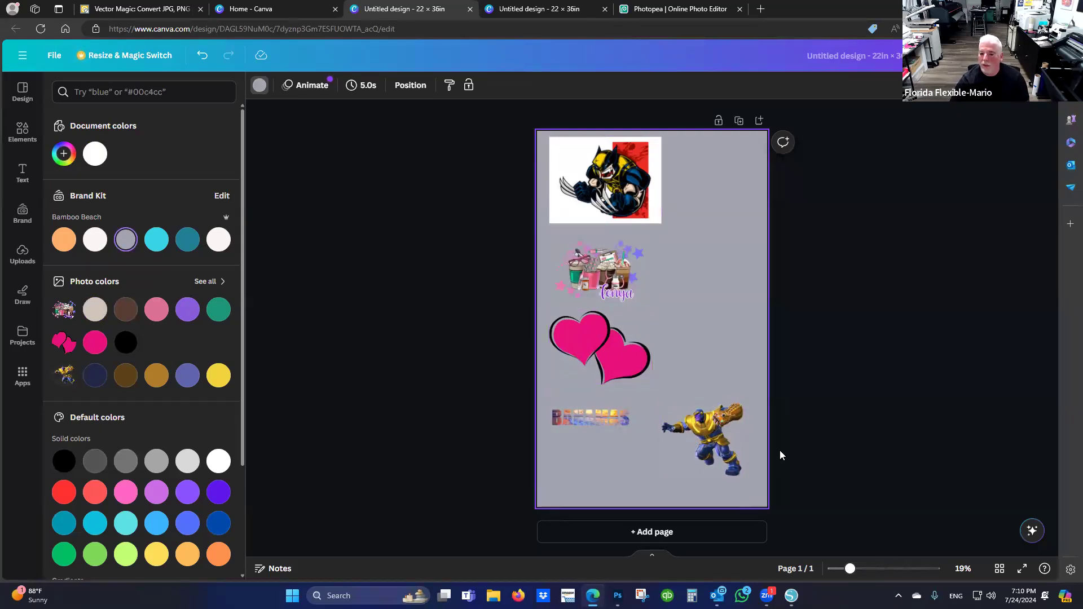
# Replace the white-background Wolverine with the transparent version, shrunk into the page's top-left corner
pyautogui.click(625, 180)
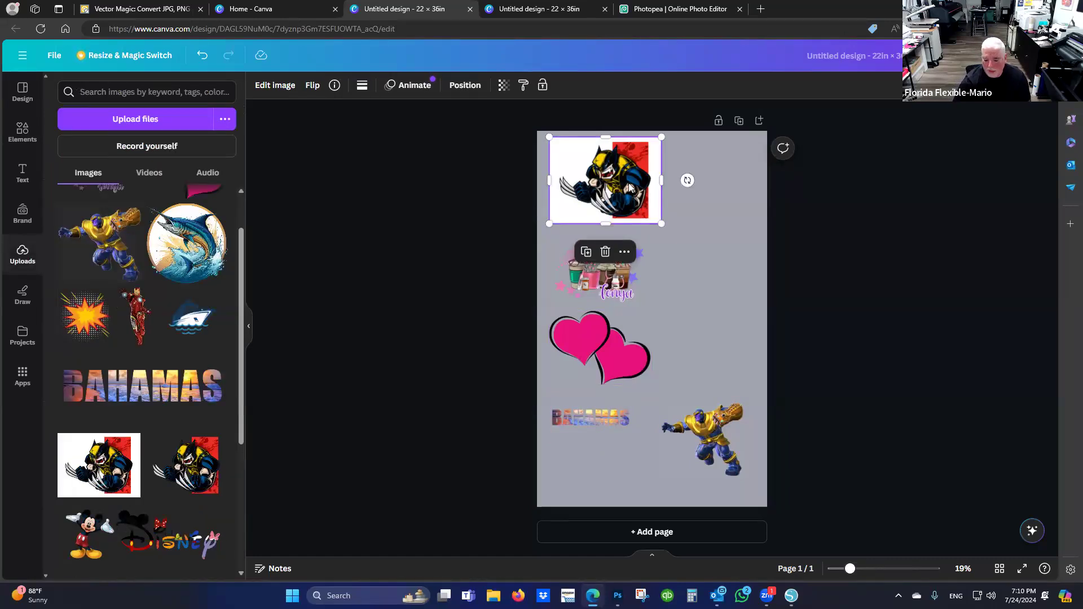
pyautogui.press('Delete')
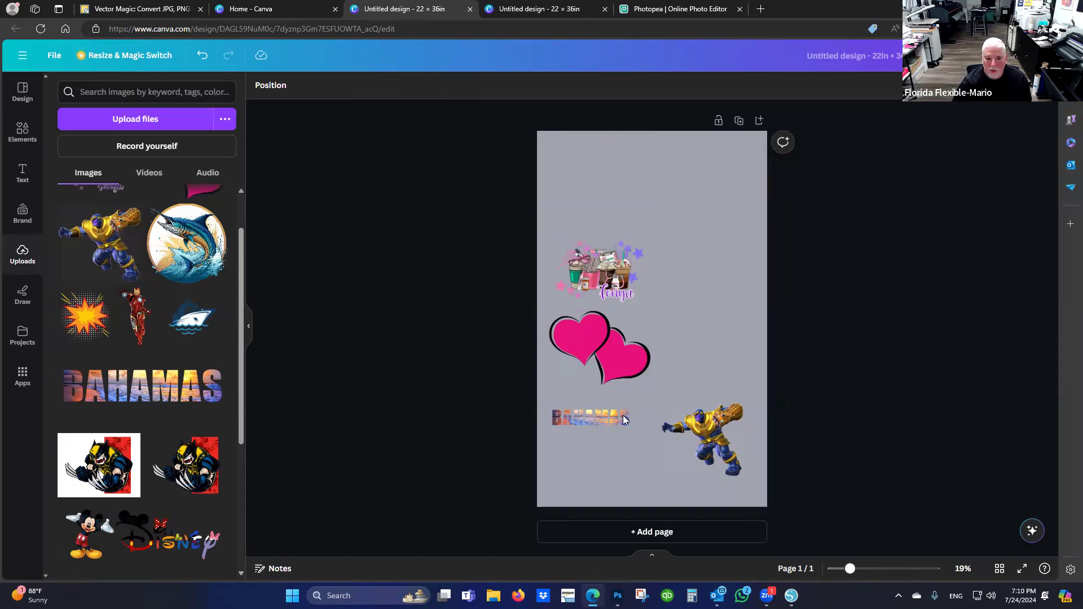
pyautogui.click(189, 465)
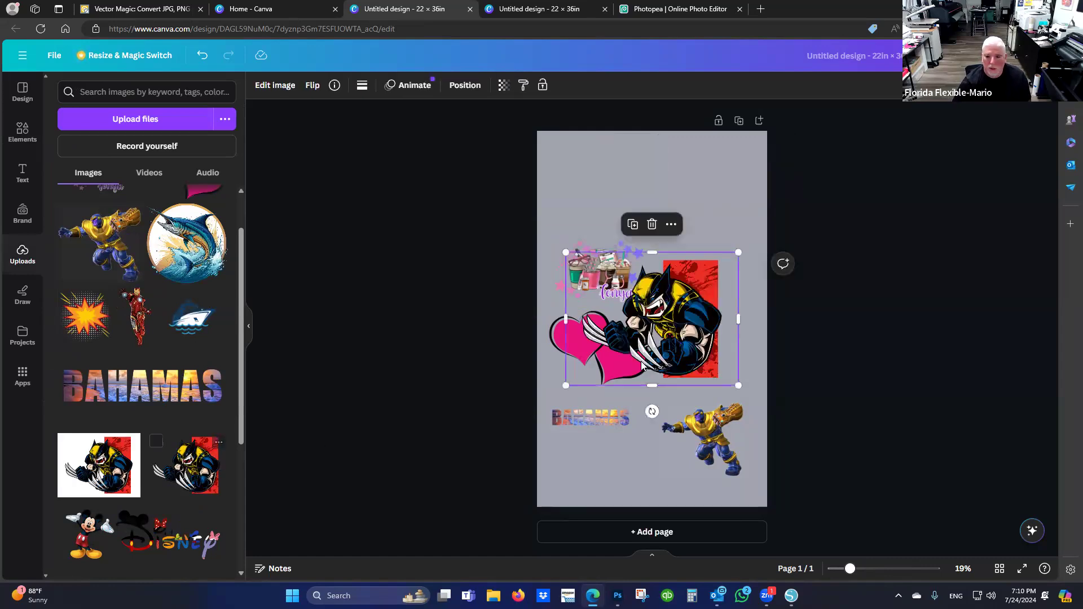
pyautogui.moveTo(739, 249); pyautogui.dragTo(613, 156)
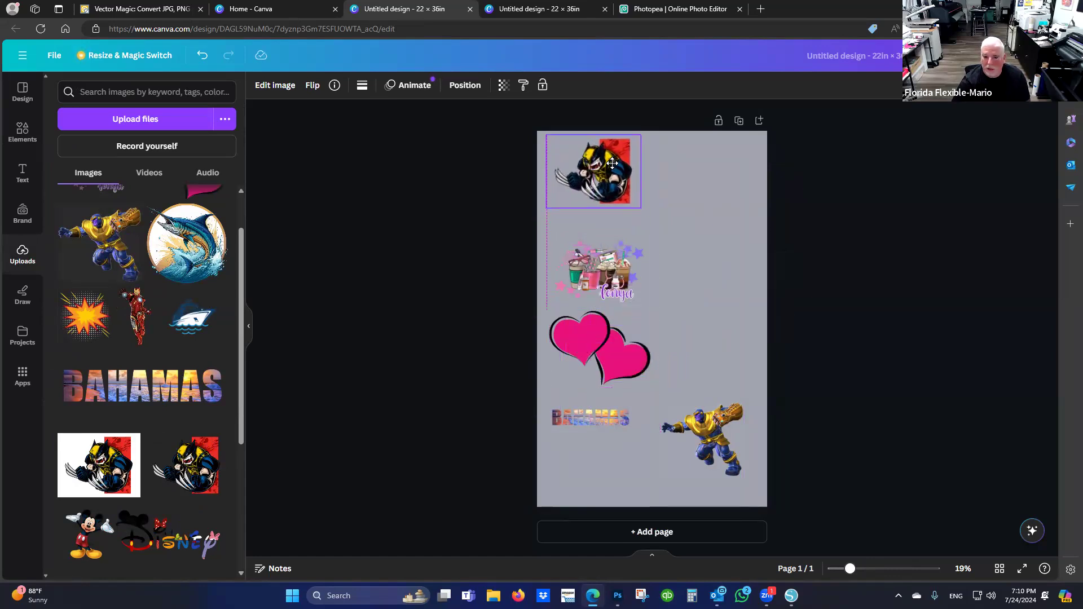
# Place two copies of Wolverine down the page's right side, and move the coffee cups up under the first one
pyautogui.moveTo(641, 208); pyautogui.dragTo(725, 265)
pyautogui.moveTo(597, 262); pyautogui.dragTo(588, 247)
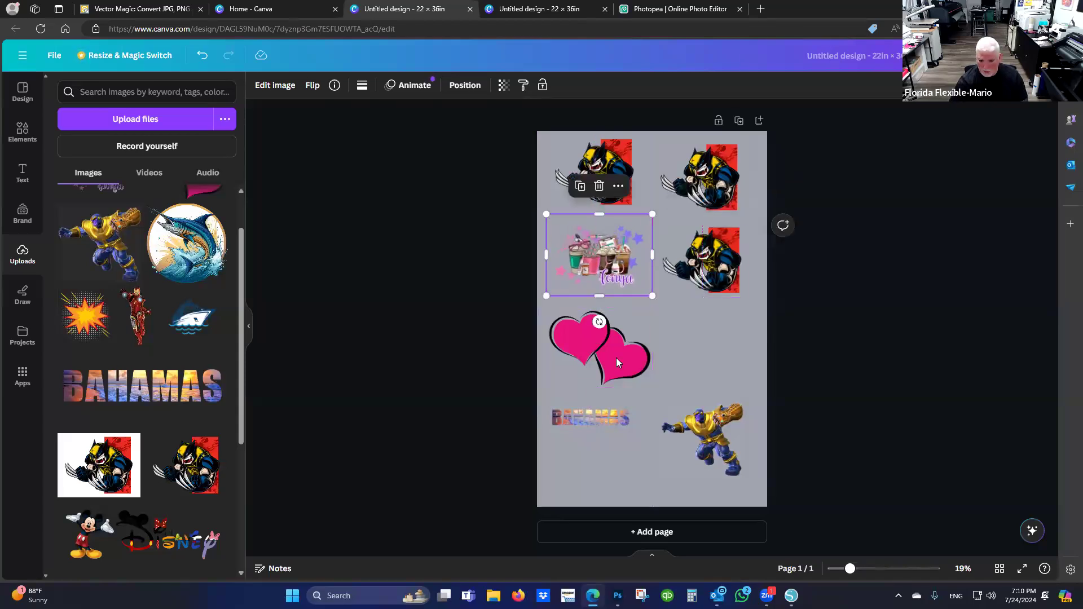
# Shrink the pink hearts and duplicate them into a two-by-two grid below the coffee cups
pyautogui.click(616, 358)
pyautogui.moveTo(652, 382); pyautogui.dragTo(574, 357)
pyautogui.click(574, 339)
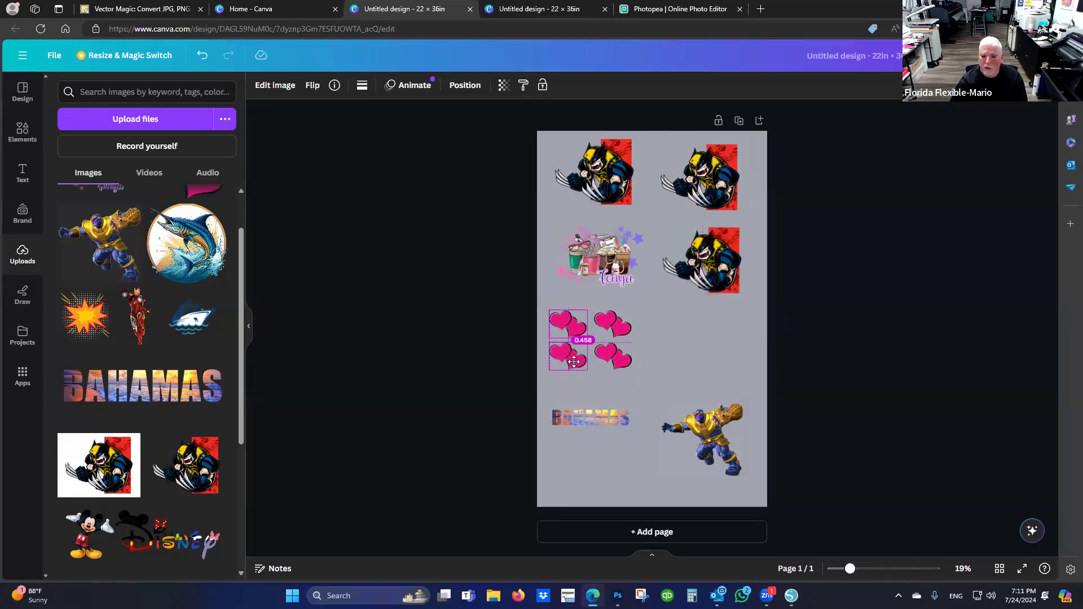
# Move the pink hearts grid up and left below the coffee cups, and add a third column of two hearts
pyautogui.moveTo(642, 389); pyautogui.dragTo(536, 306)
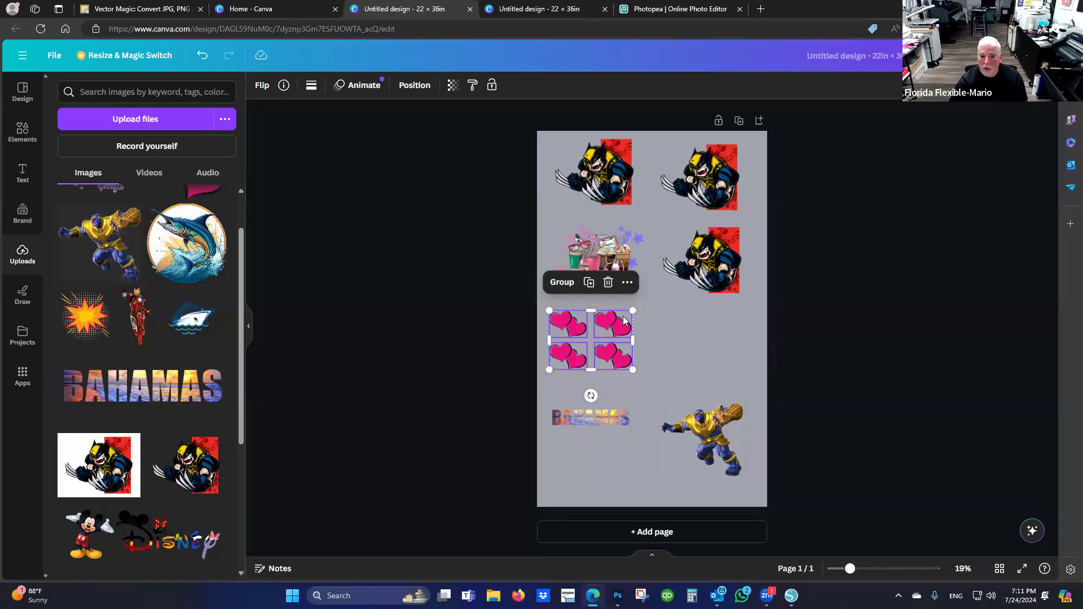
pyautogui.moveTo(611, 320); pyautogui.dragTo(601, 303)
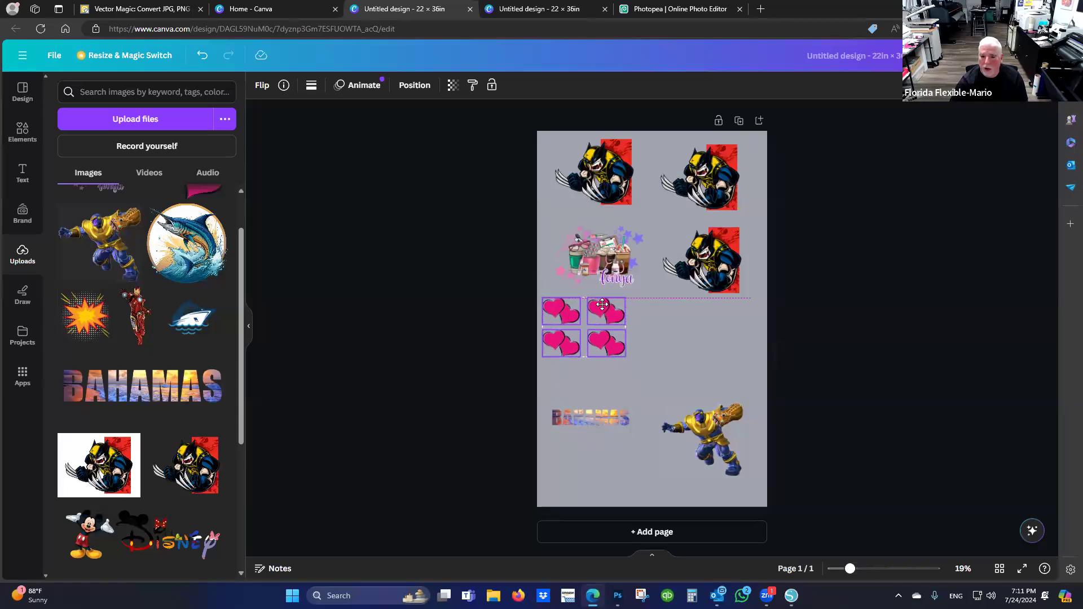
pyautogui.click(661, 352)
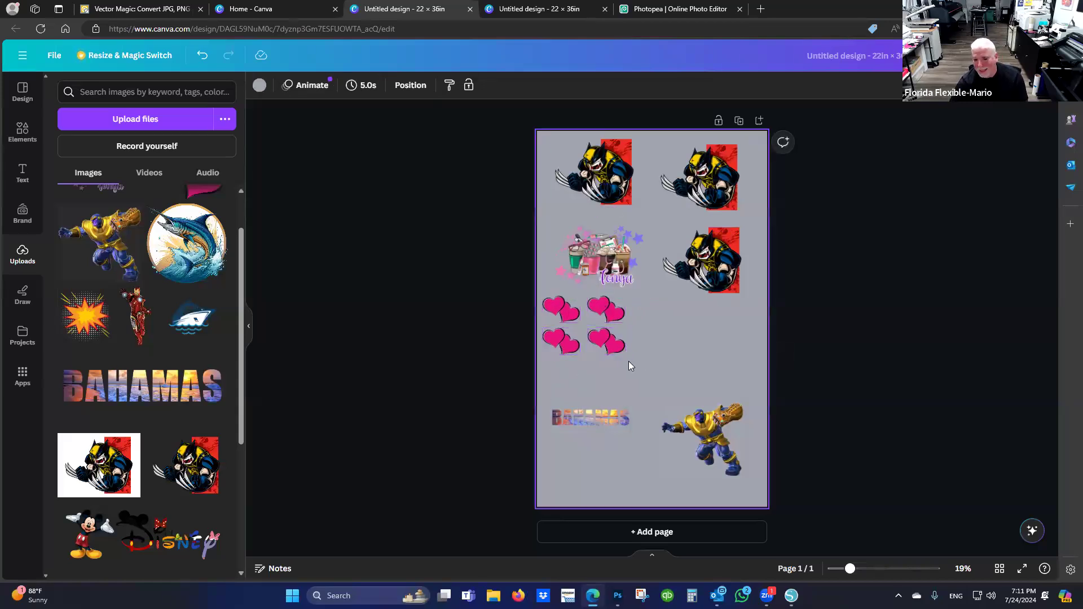
pyautogui.moveTo(613, 333); pyautogui.dragTo(646, 303)
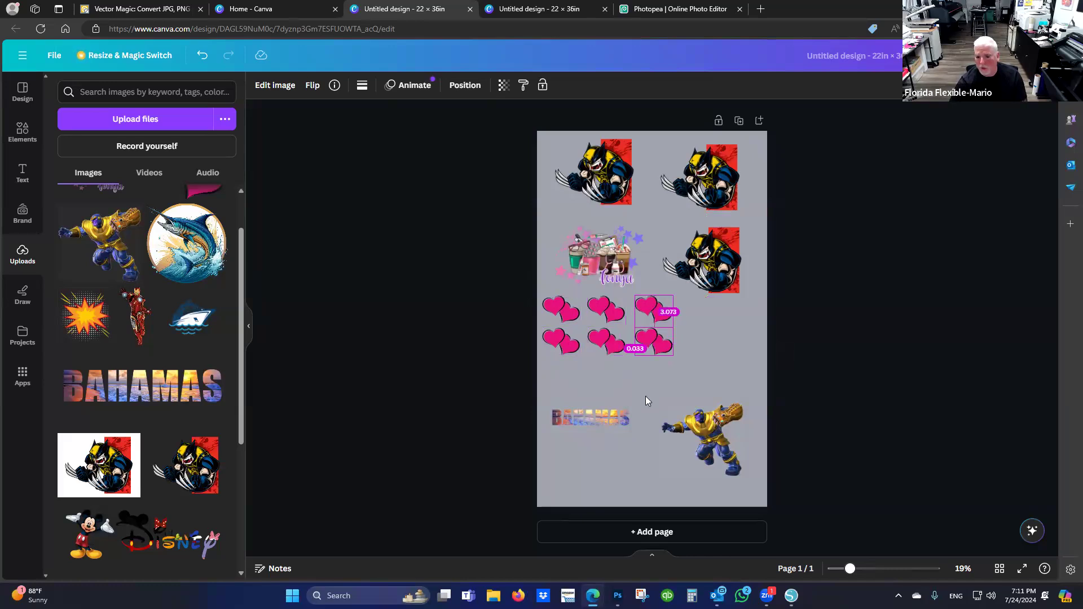
pyautogui.click(652, 391)
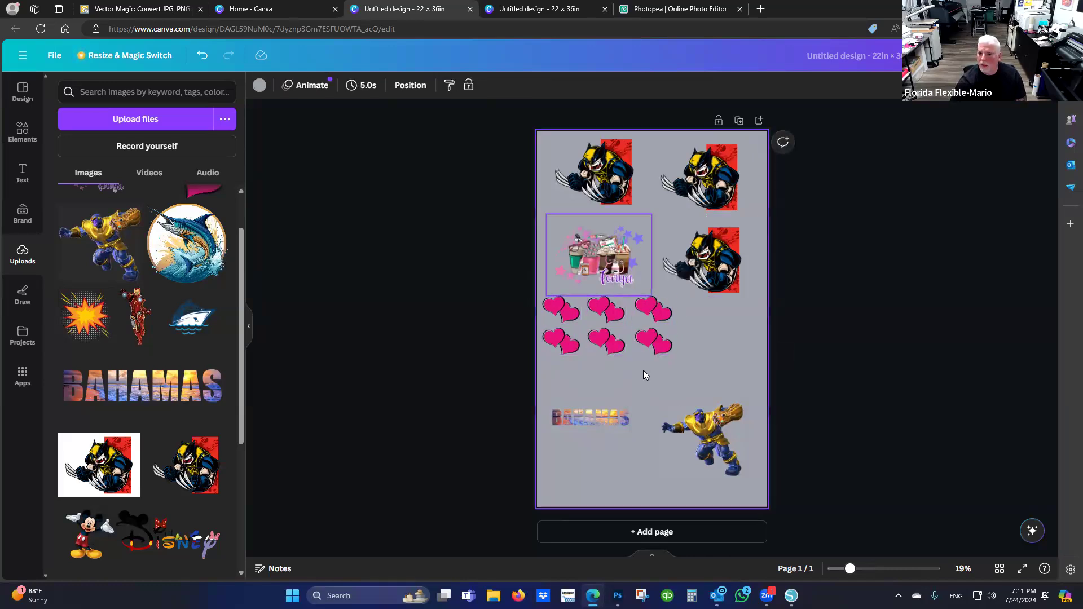
# Align the two right-hand Wolverines closer together, and move Thanos and the BAHAMAS text up beneath the hearts
pyautogui.moveTo(720, 249); pyautogui.dragTo(720, 240)
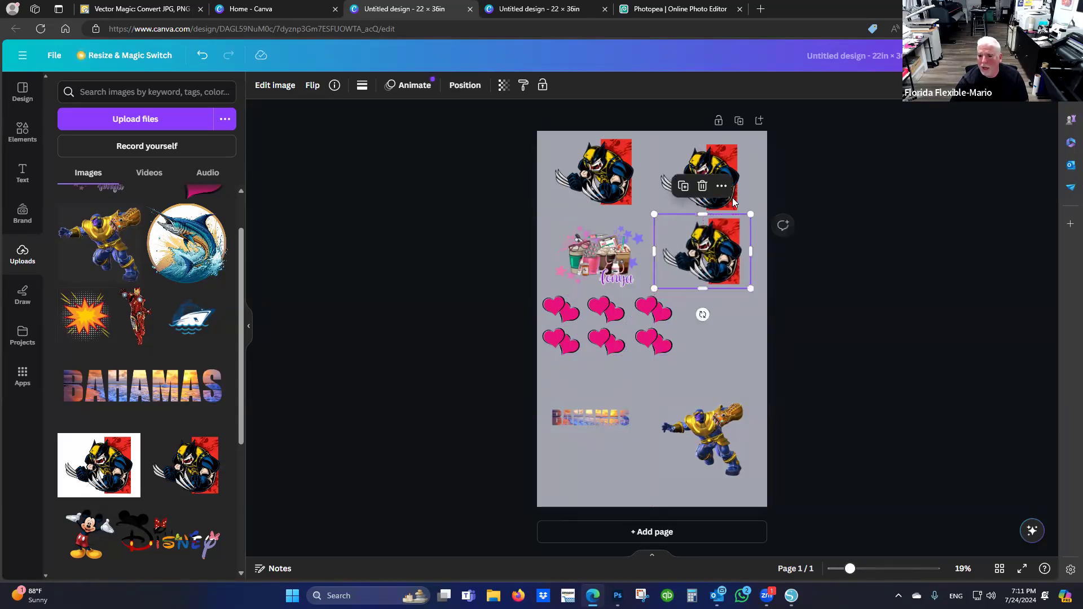
pyautogui.click(724, 169)
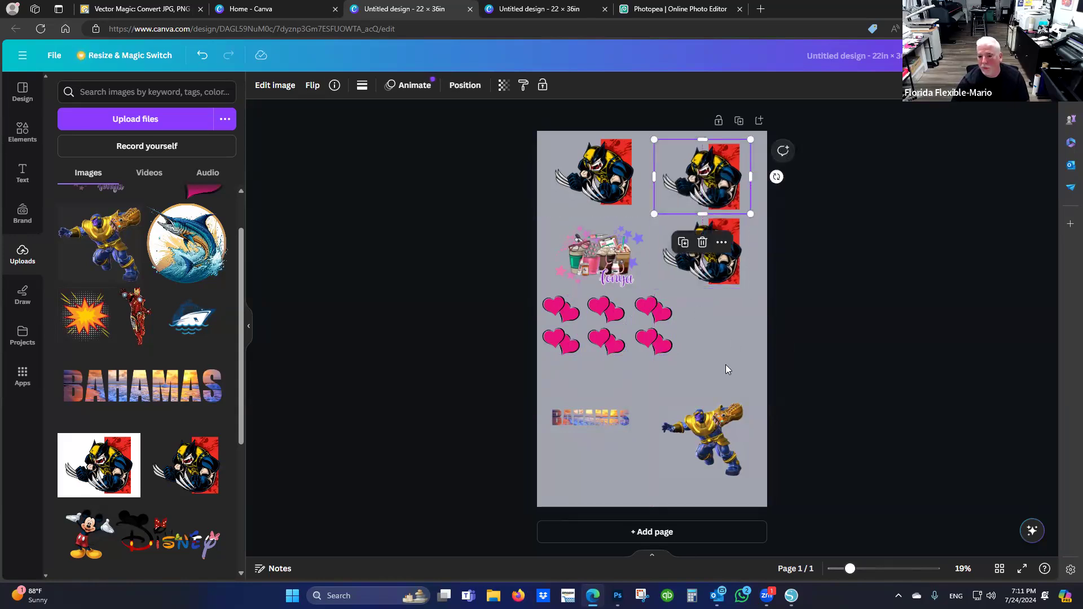
pyautogui.moveTo(713, 436); pyautogui.dragTo(723, 376)
pyautogui.click(592, 416)
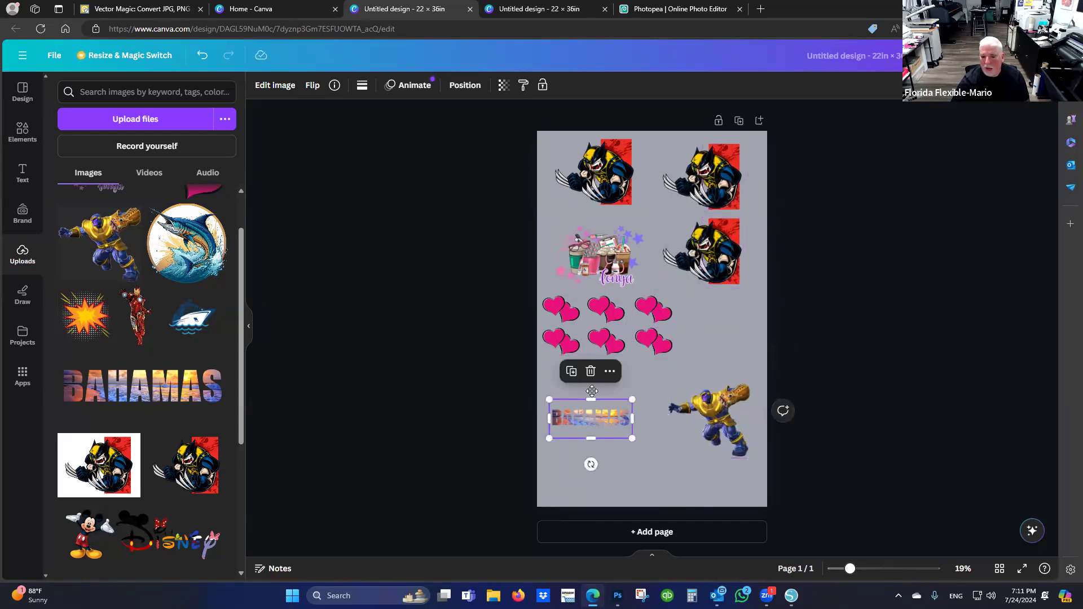
pyautogui.moveTo(591, 391); pyautogui.dragTo(592, 387)
pyautogui.moveTo(728, 417)
pyautogui.mouseDown()
pyautogui.moveTo(725, 388)
pyautogui.moveTo(716, 400)
pyautogui.mouseUp()
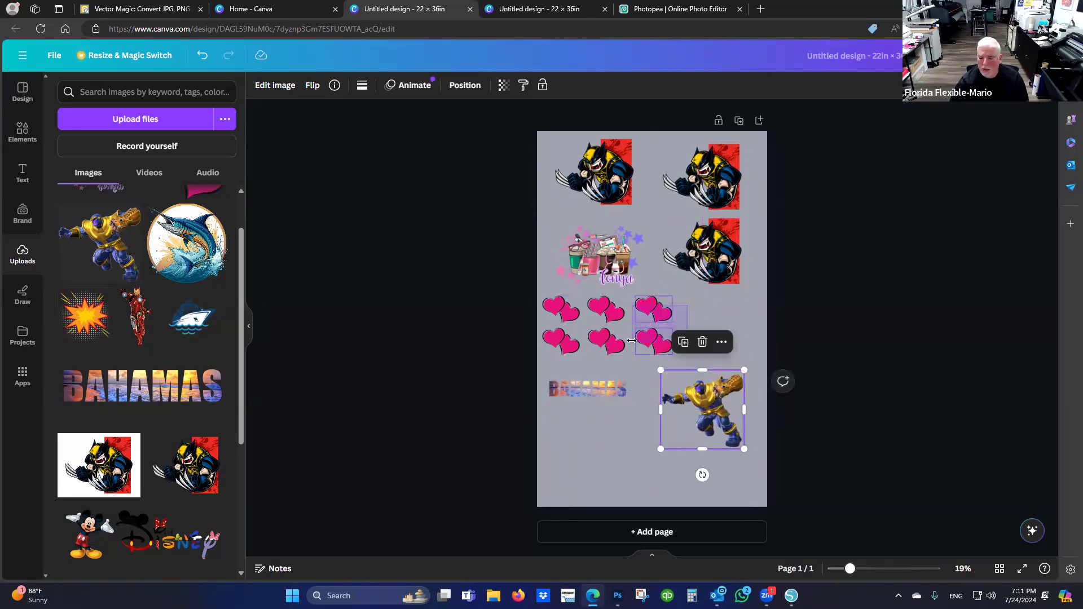
# Duplicate the third column of hearts as a fourth column beside it
pyautogui.click(654, 312)
pyautogui.moveTo(651, 306); pyautogui.dragTo(696, 308)
pyautogui.click(737, 341)
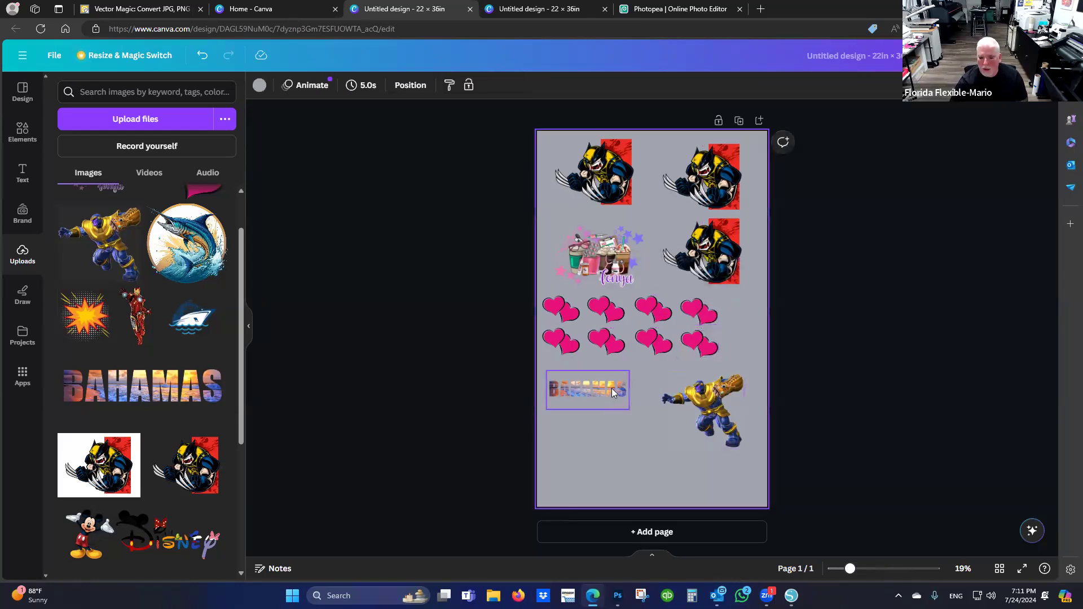
# Duplicate the BAHAMAS text into a column of four plus one beside the top copy, and move Thanos toward the page's lower-right corner
pyautogui.click(612, 388)
pyautogui.moveTo(612, 388); pyautogui.dragTo(611, 446)
pyautogui.click(712, 404)
pyautogui.moveTo(712, 404); pyautogui.dragTo(724, 446)
pyautogui.click(591, 386)
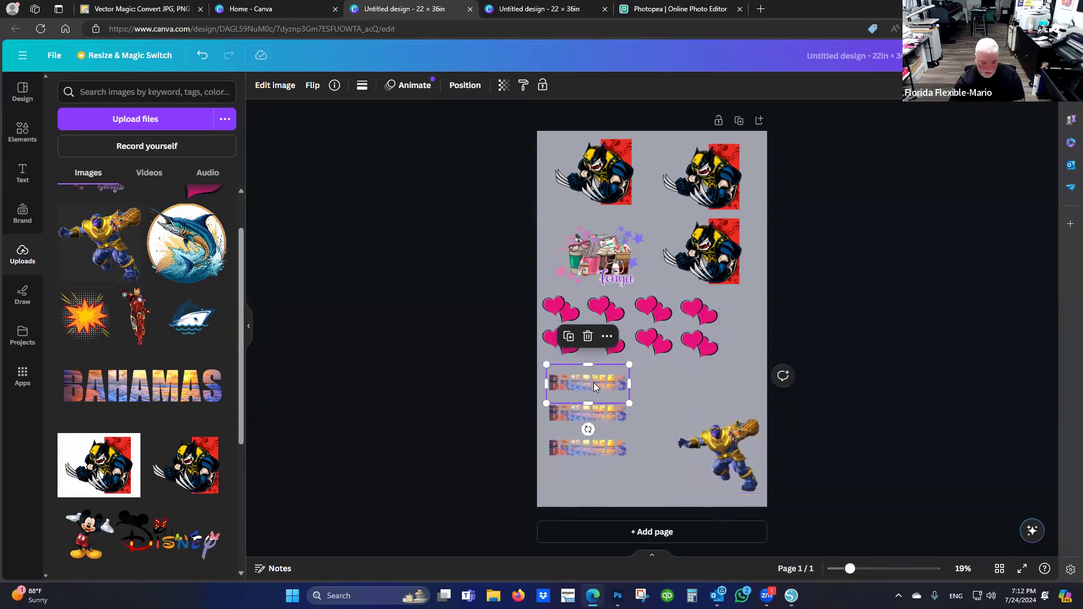
pyautogui.moveTo(594, 382); pyautogui.dragTo(685, 384)
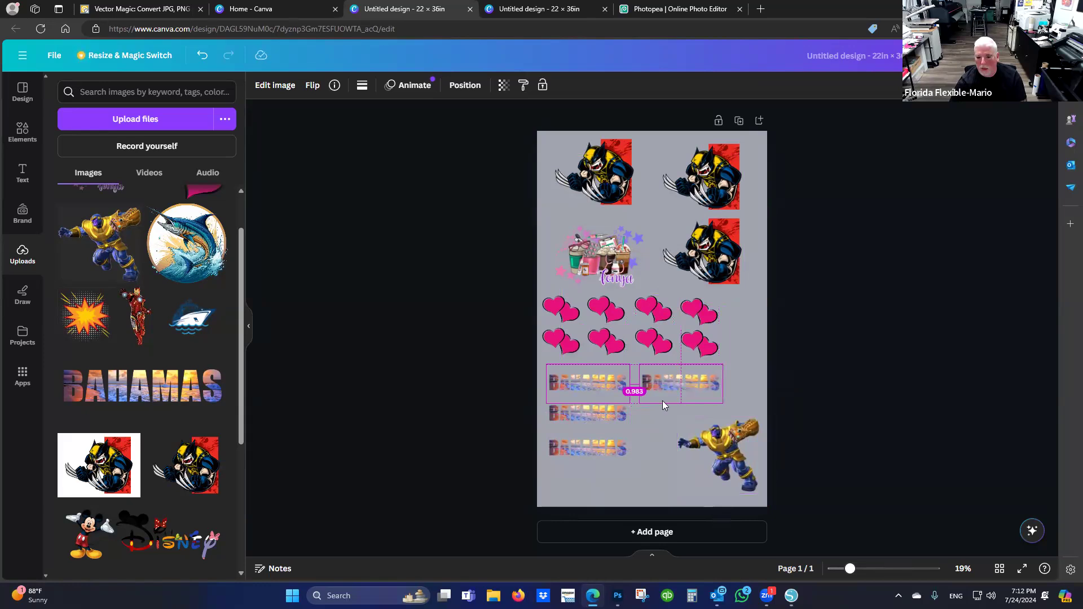
pyautogui.click(587, 449)
pyautogui.hotkey('ctrl', 'd')
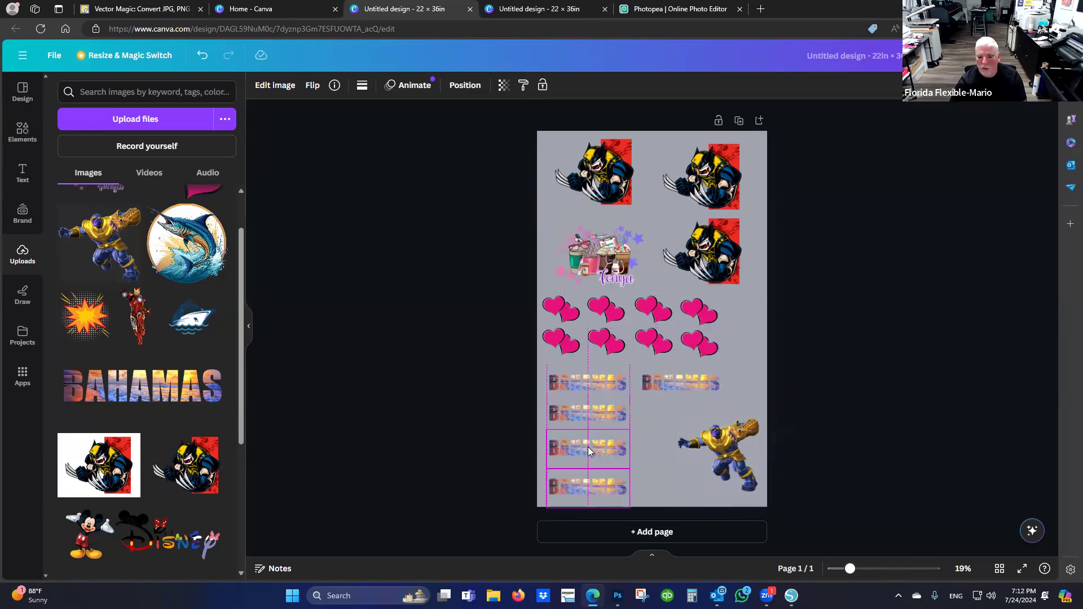
# Enlarge Thanos to fill the space beside the lower BAHAMAS copies
pyautogui.moveTo(726, 449); pyautogui.dragTo(705, 434)
pyautogui.moveTo(659, 408); pyautogui.dragTo(649, 397)
pyautogui.moveTo(744, 486); pyautogui.dragTo(753, 496)
pyautogui.press('Escape')
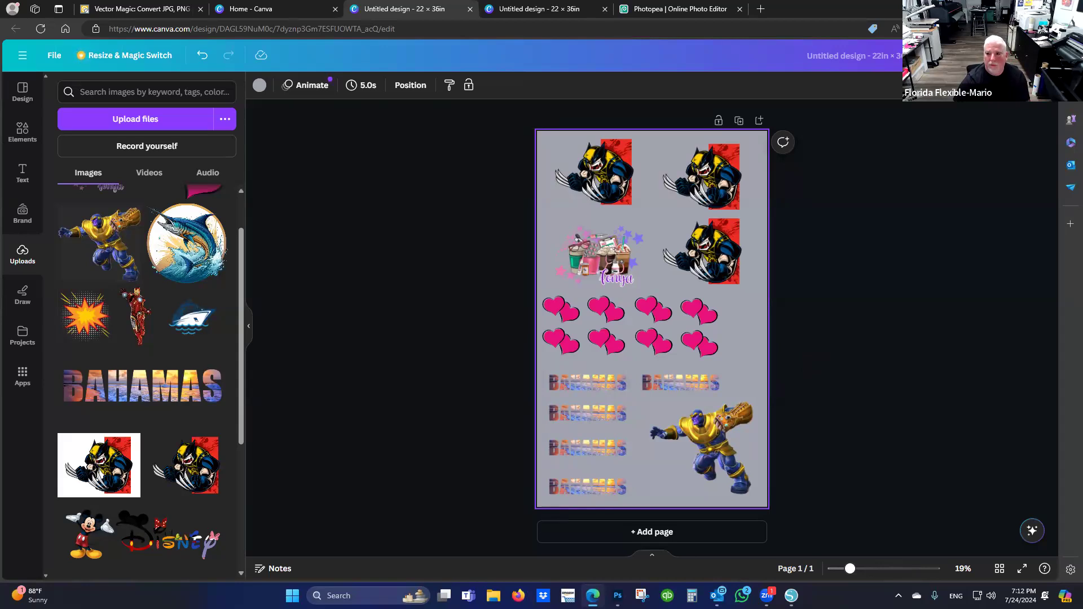
# Open the PNG download settings for the design and set the size multiplier to 2.375
pyautogui.click(1032, 55)
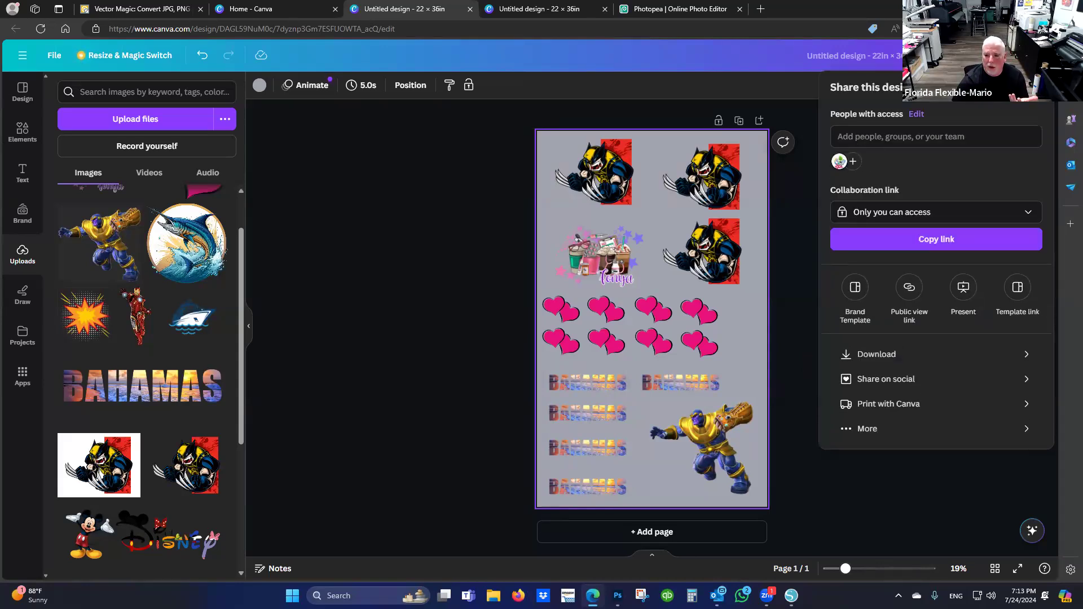
pyautogui.click(861, 355)
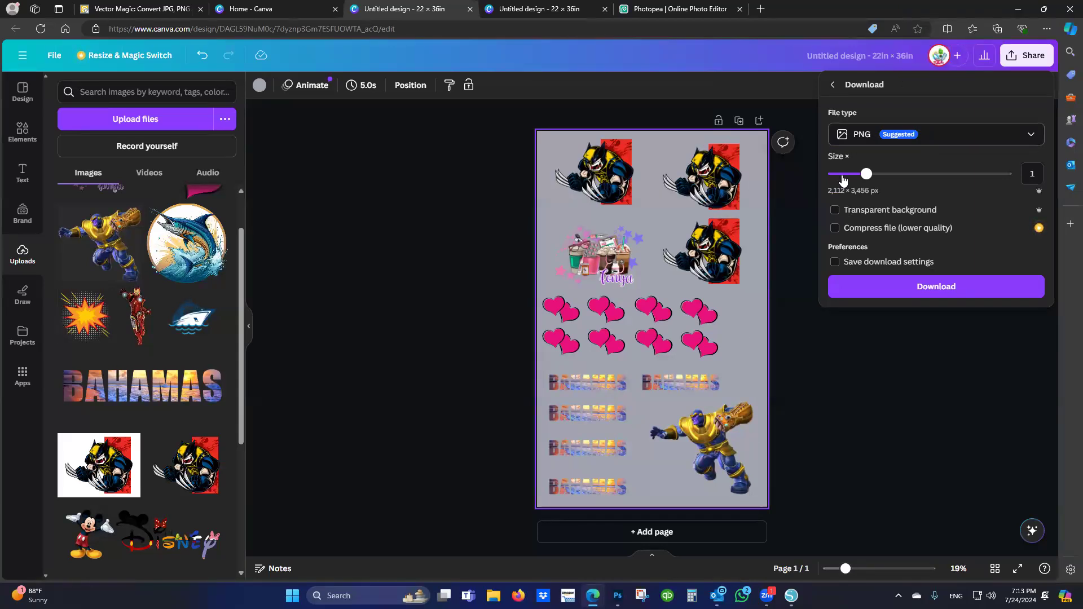
pyautogui.moveTo(868, 177); pyautogui.dragTo(936, 181)
pyautogui.press('Right')
pyautogui.press('Right')
pyautogui.press('Right')
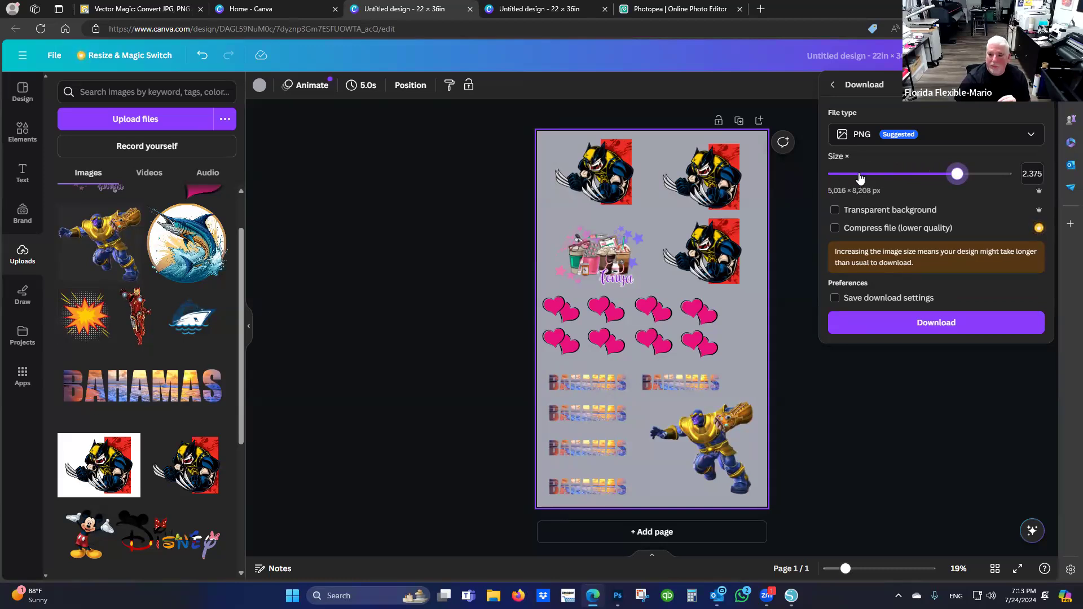
# Download the PNG with a transparent background, saving the download settings
pyautogui.click(835, 212)
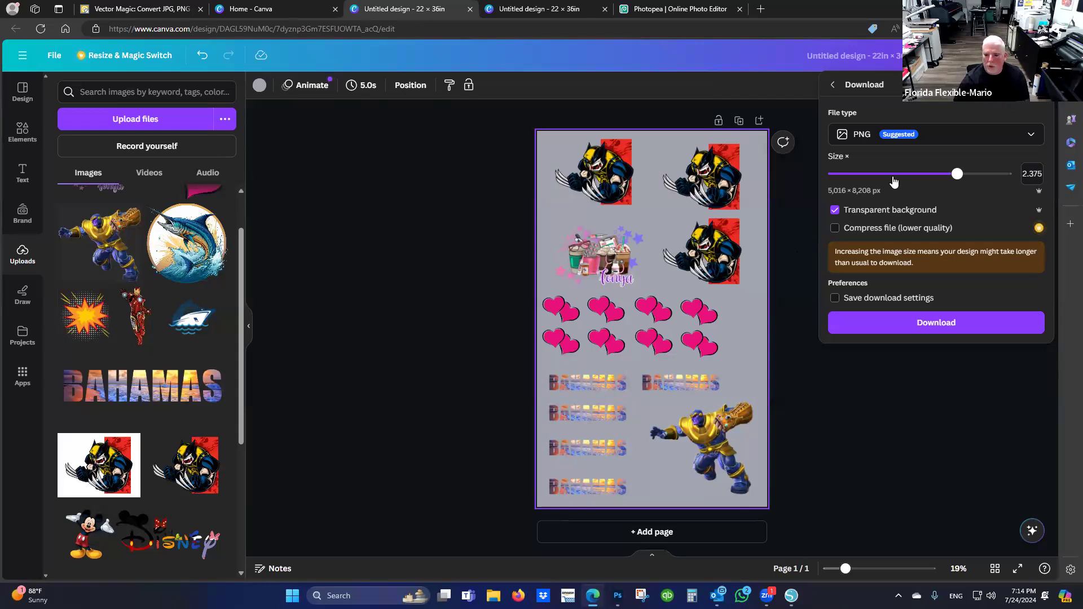
pyautogui.click(835, 300)
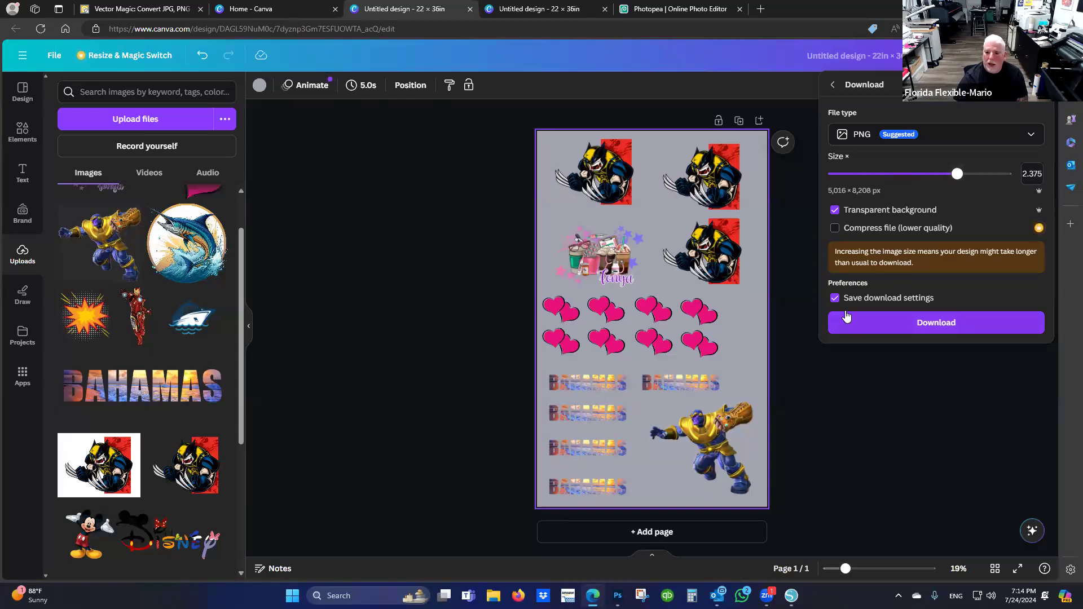
pyautogui.click(869, 322)
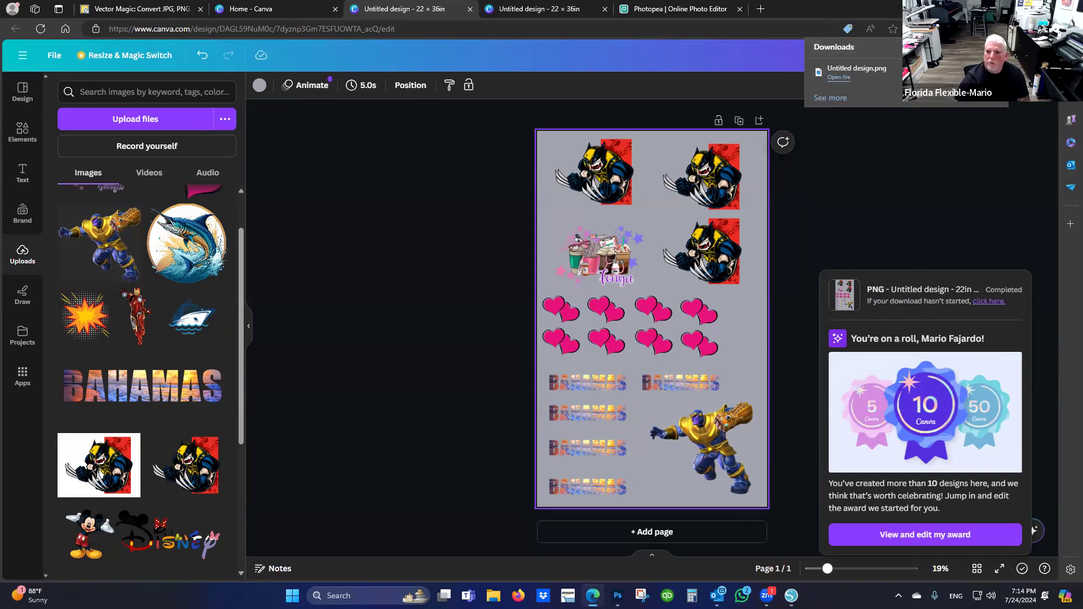
# Preview the downloaded Untitled design PNG in the Downloads folder and return to the design
pyautogui.click(934, 47)
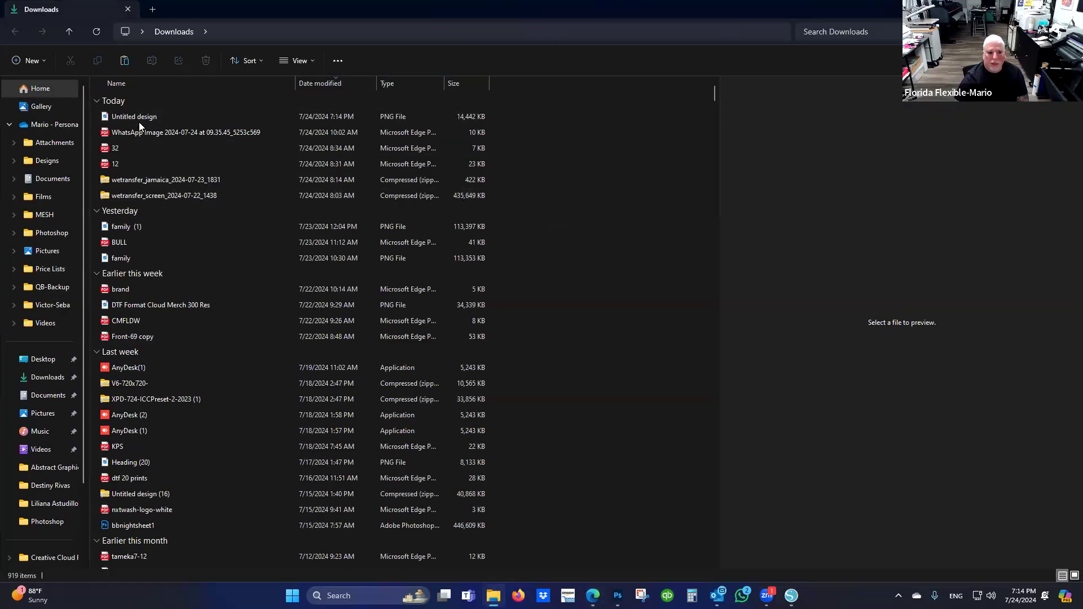
pyautogui.click(137, 116)
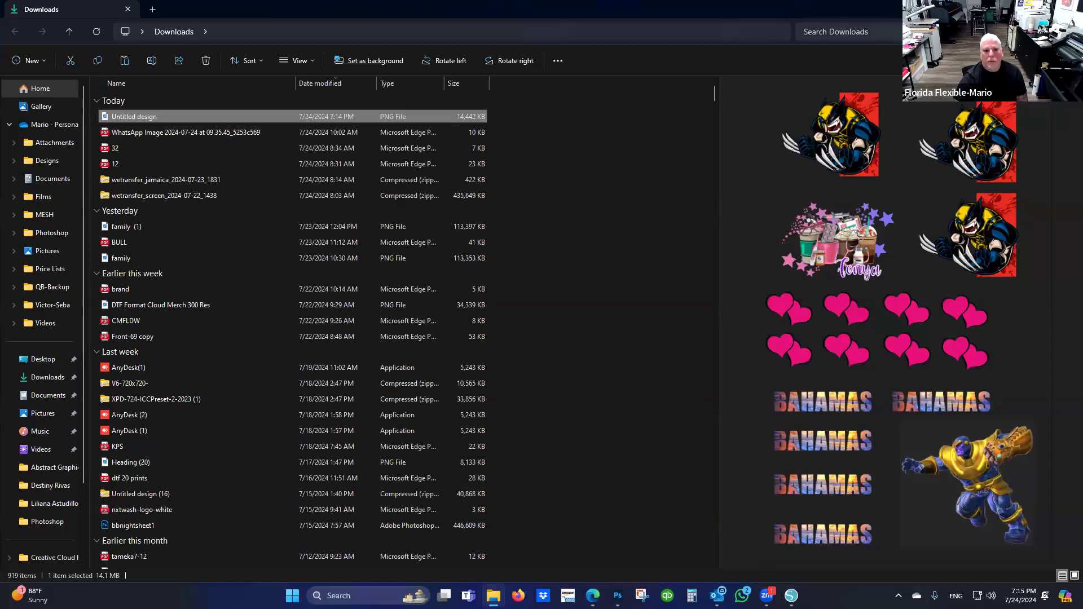
pyautogui.hotkey('alt', 'Tab')
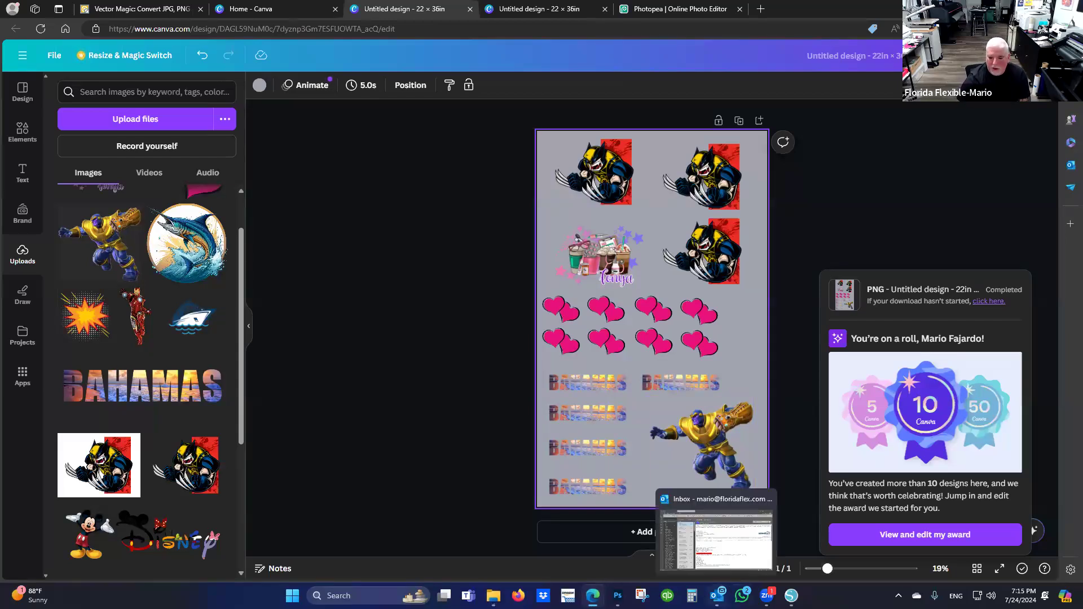
# Switch to Photoshop and open the Untitled design PNG from the Downloads folder
pyautogui.moveTo(618, 596)
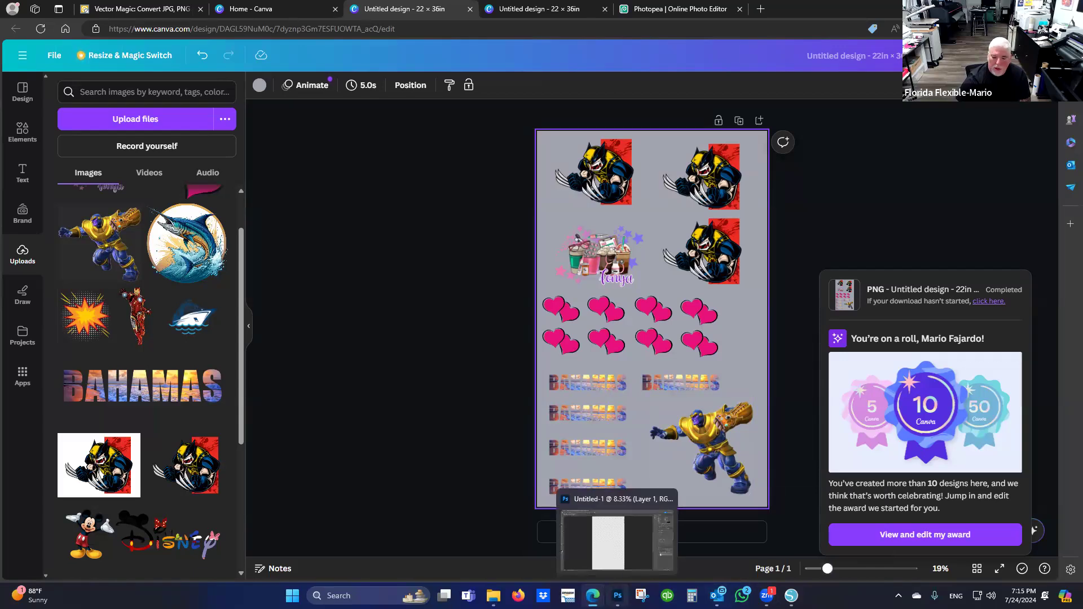
pyautogui.click(617, 596)
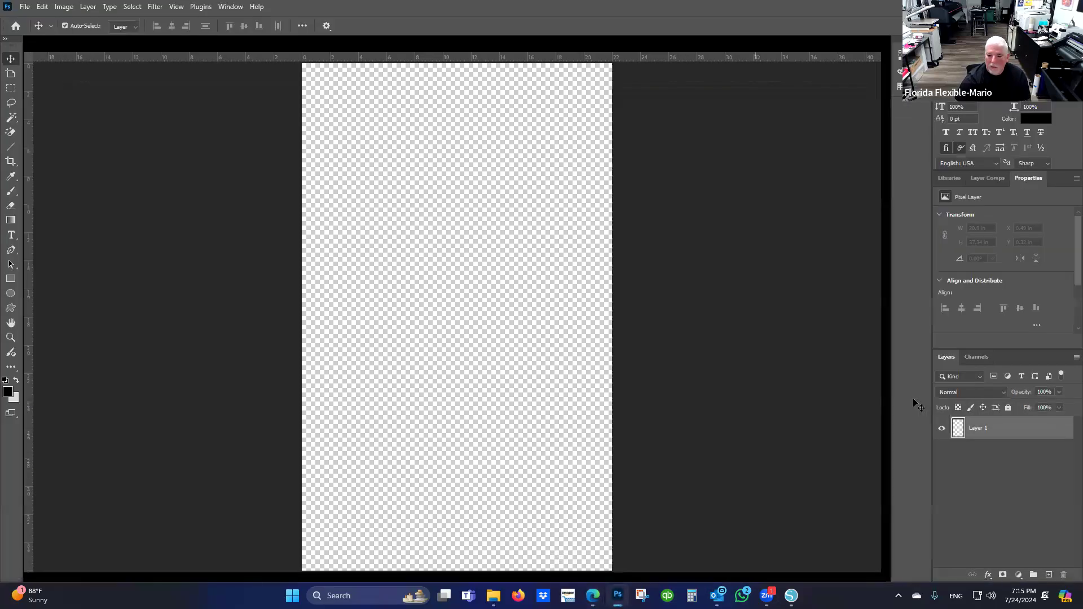
pyautogui.click(25, 7)
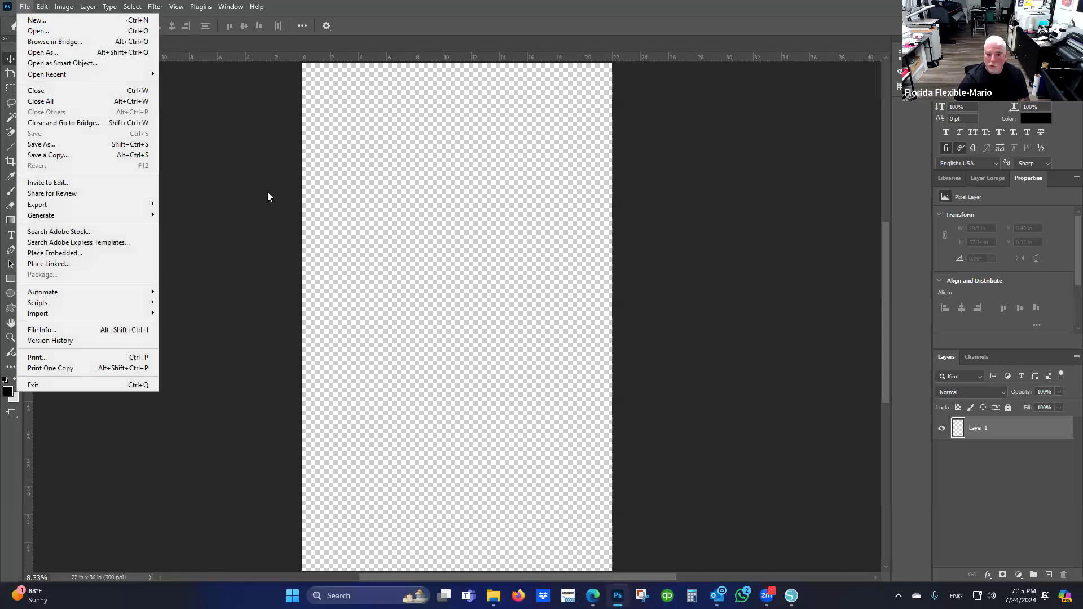
pyautogui.click(34, 31)
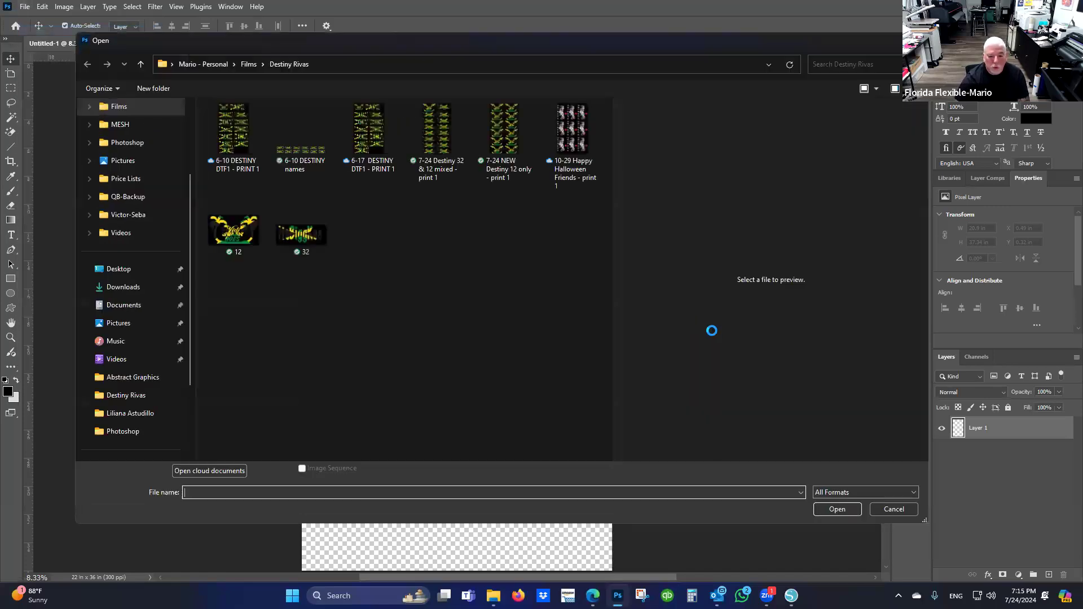
pyautogui.click(111, 288)
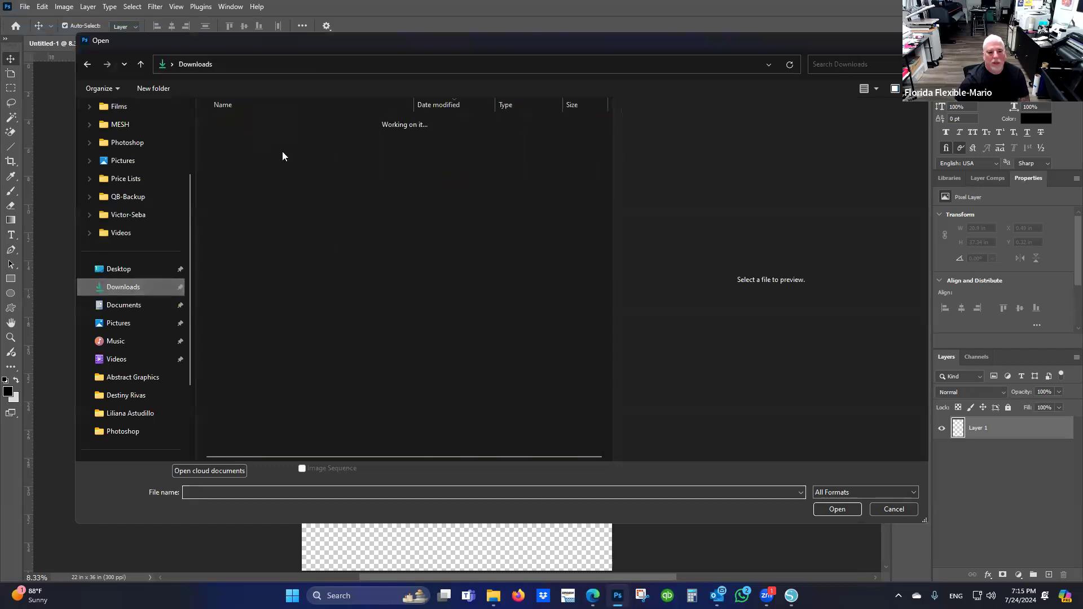
pyautogui.click(243, 137)
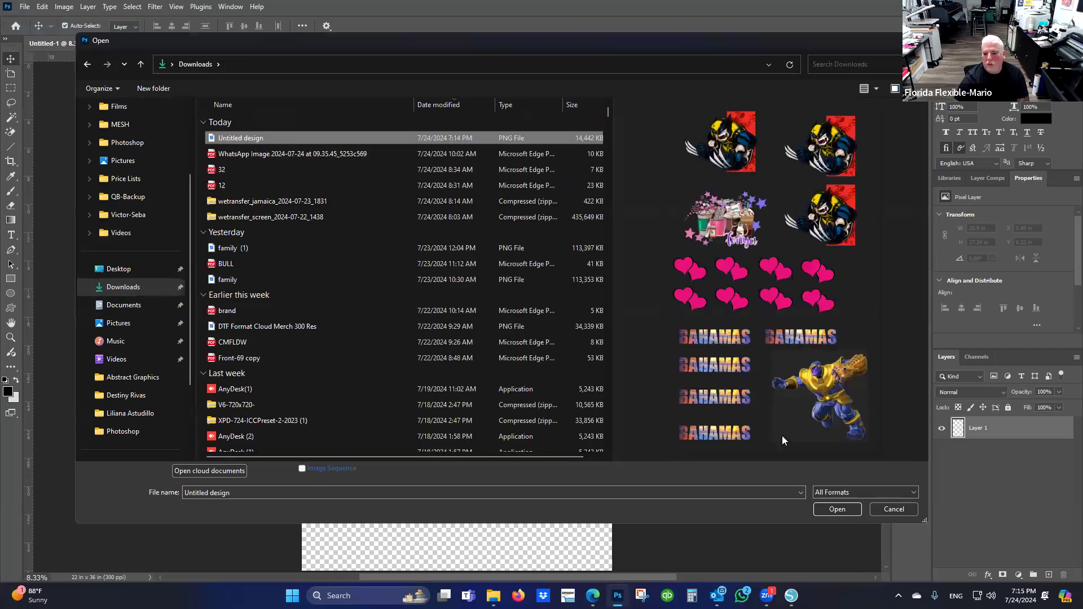
pyautogui.press('Return')
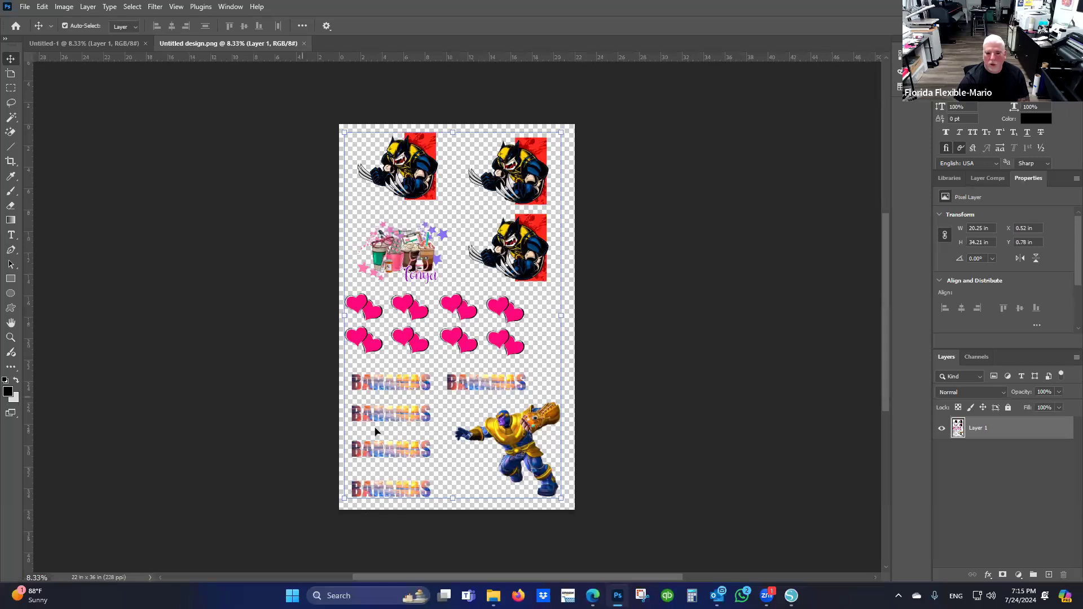
# Set the image's resolution to 300 pixels/inch with resampling on, keeping the 22 x 36 inch size
pyautogui.click(64, 6)
pyautogui.click(77, 91)
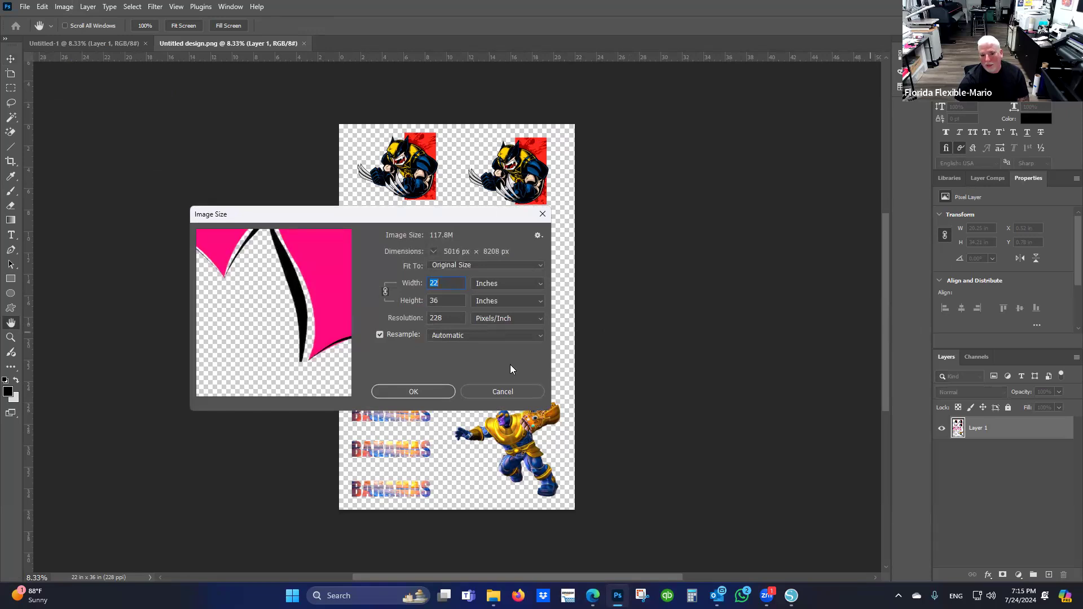
pyautogui.doubleClick(447, 318)
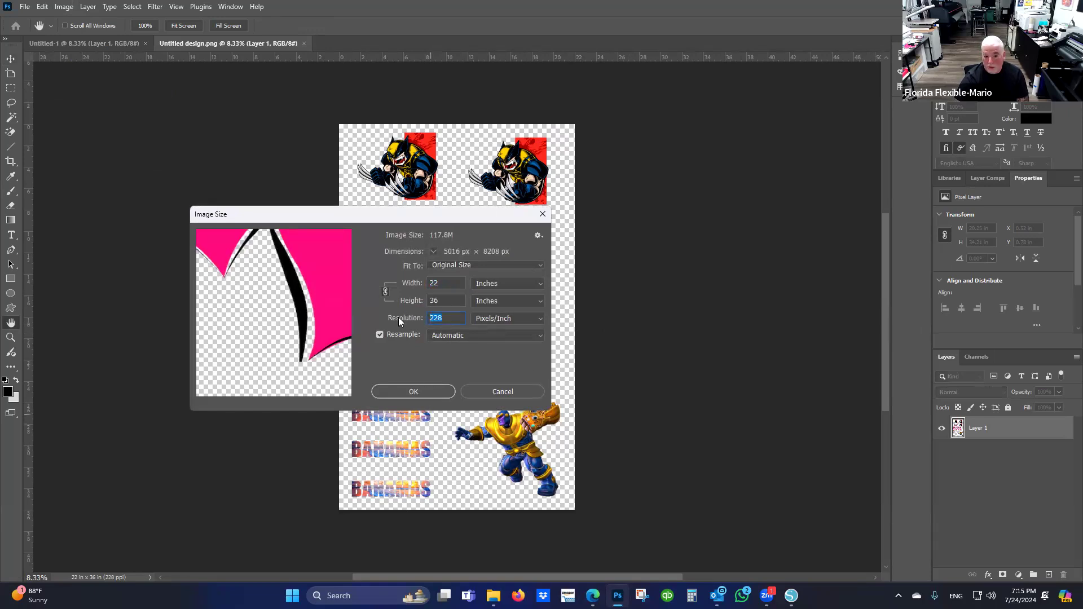
pyautogui.write('300')
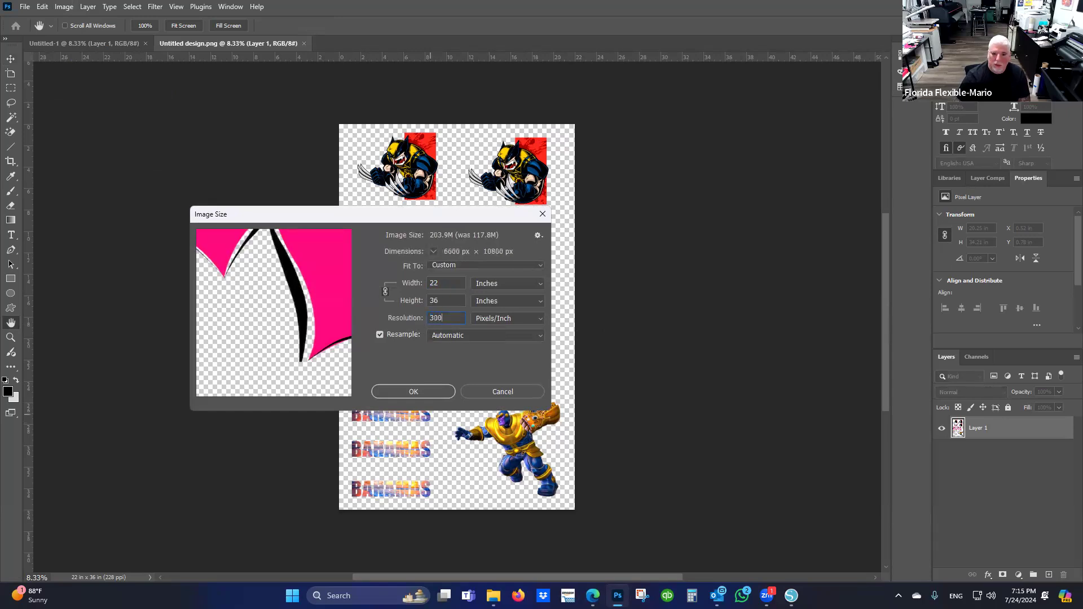
pyautogui.click(414, 392)
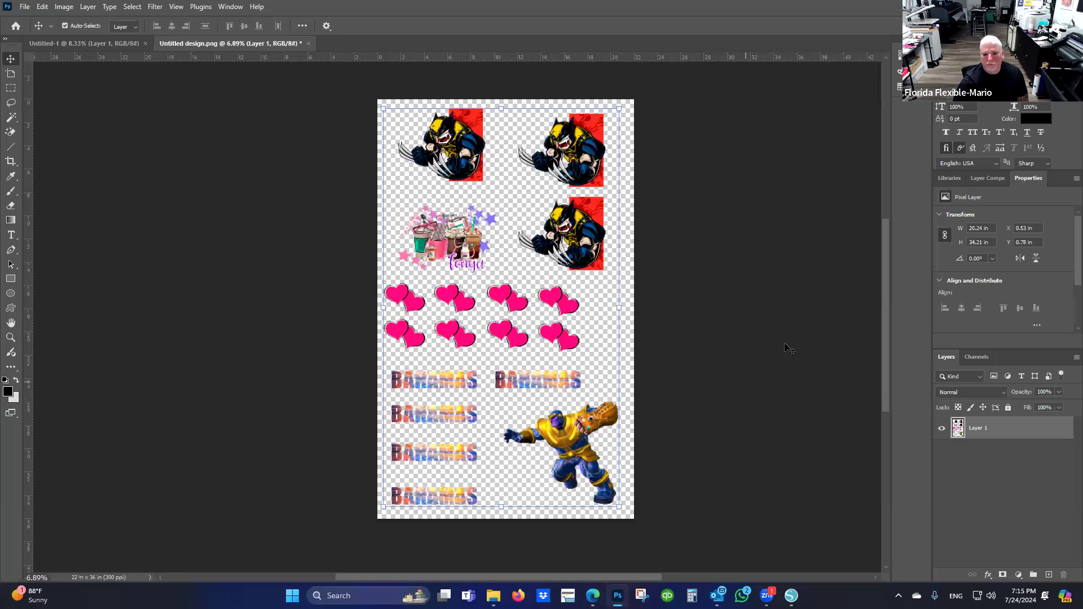
pyautogui.moveTo(766, 597)
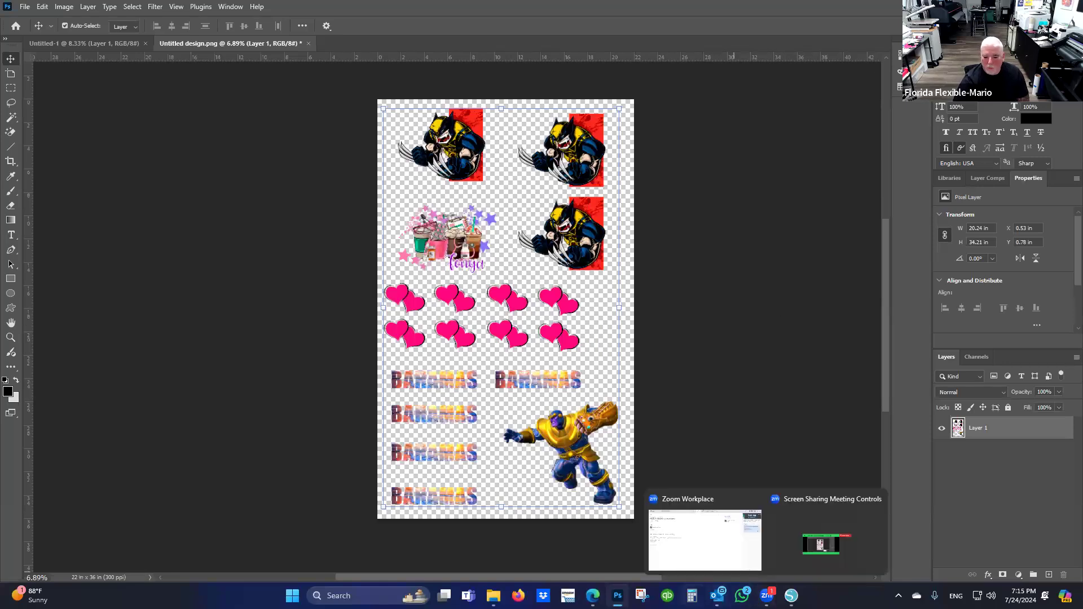
# Switch to Canva and download the gang sheet again as a transparent PNG at size multiplier 3.125 (6,600 × 10,800 px)
pyautogui.moveTo(592, 595)
pyautogui.click(591, 540)
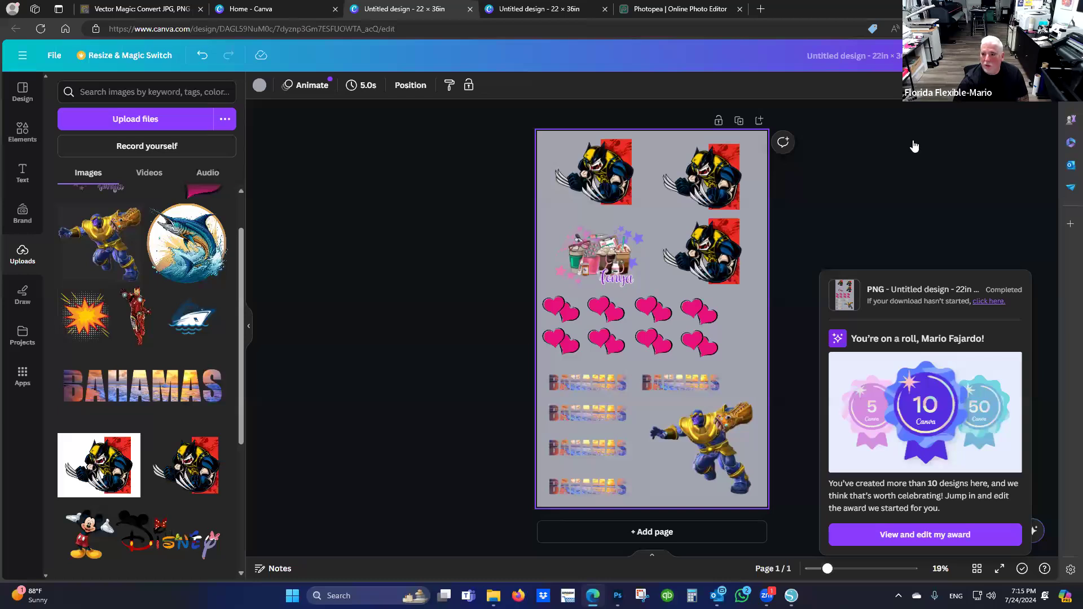
pyautogui.click(1041, 55)
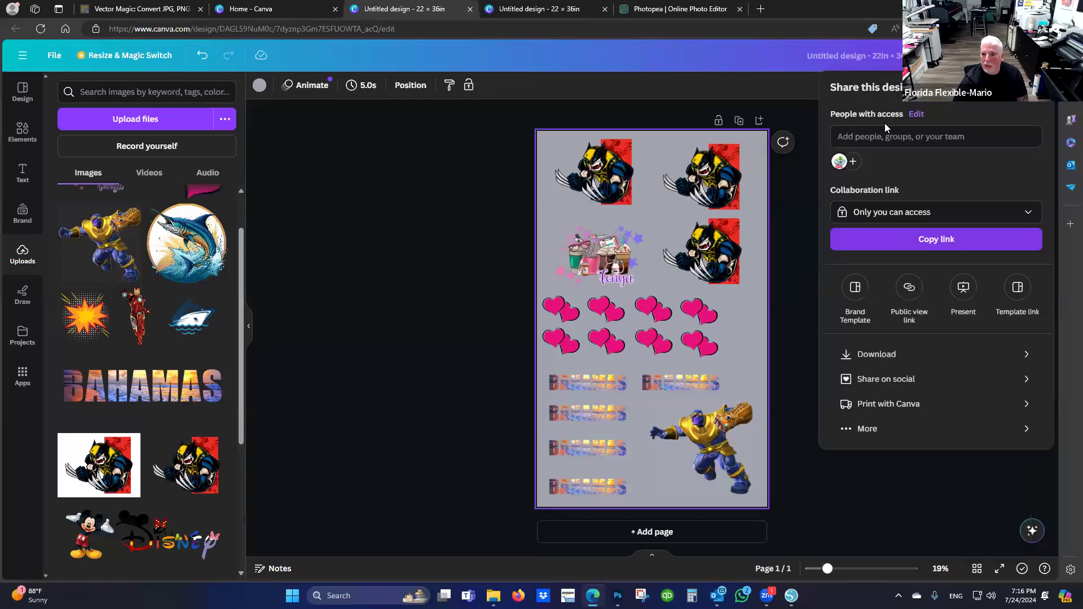
pyautogui.click(876, 356)
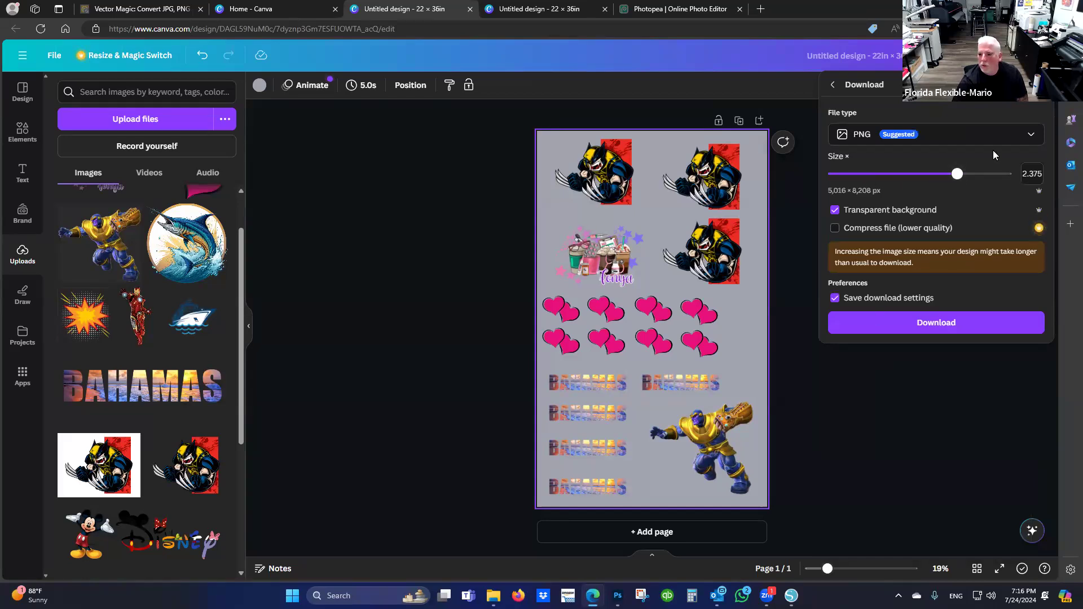
pyautogui.moveTo(957, 173); pyautogui.dragTo(1006, 174)
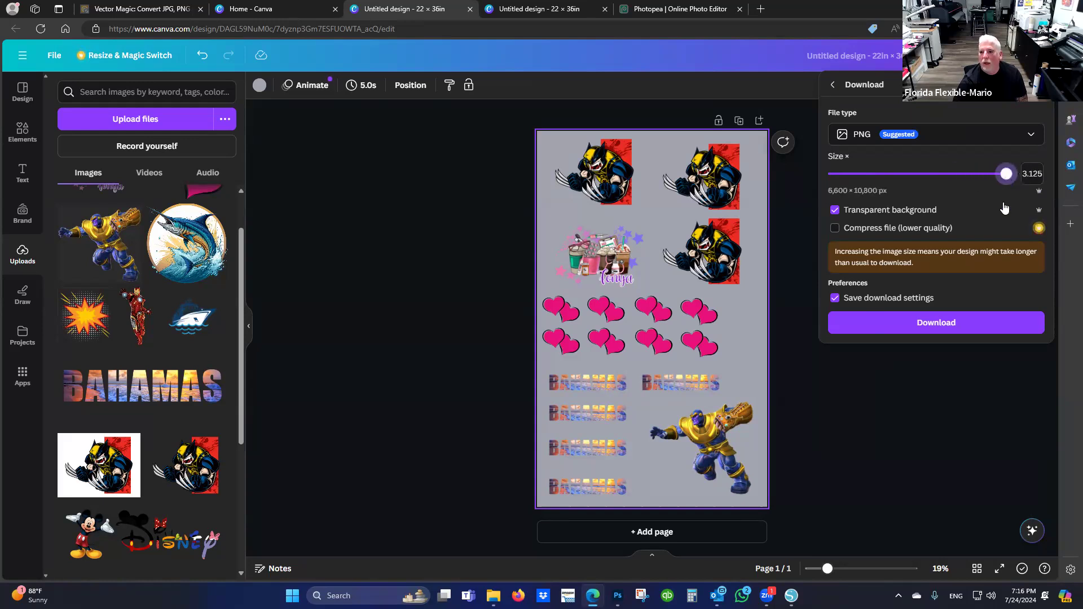
pyautogui.click(924, 330)
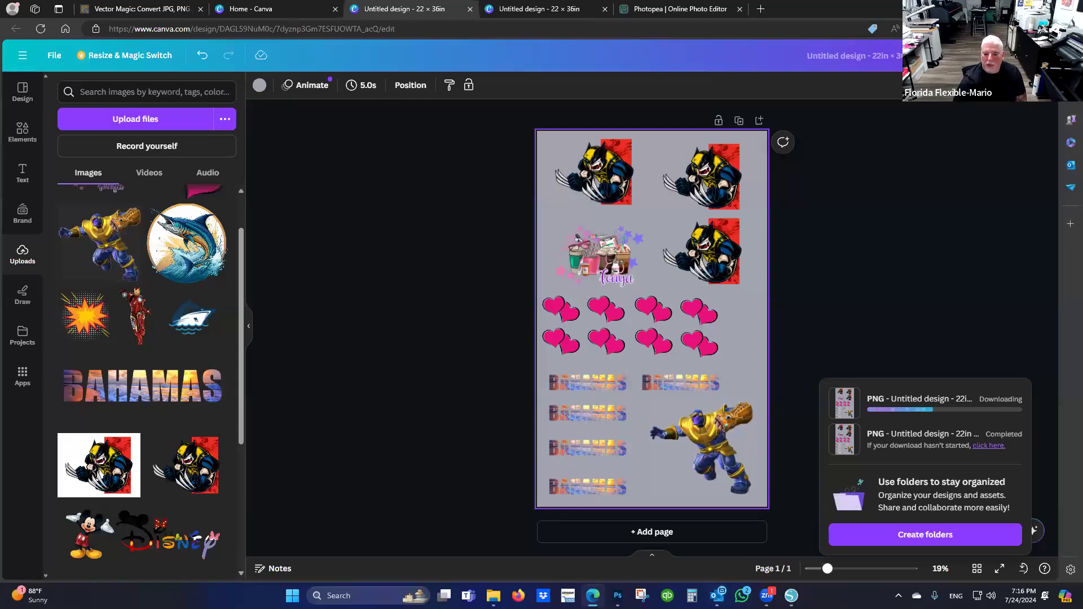
# Switch to Photoshop once the download completes and open the Untitled design (1) PNG from the Downloads folder
pyautogui.moveTo(617, 596)
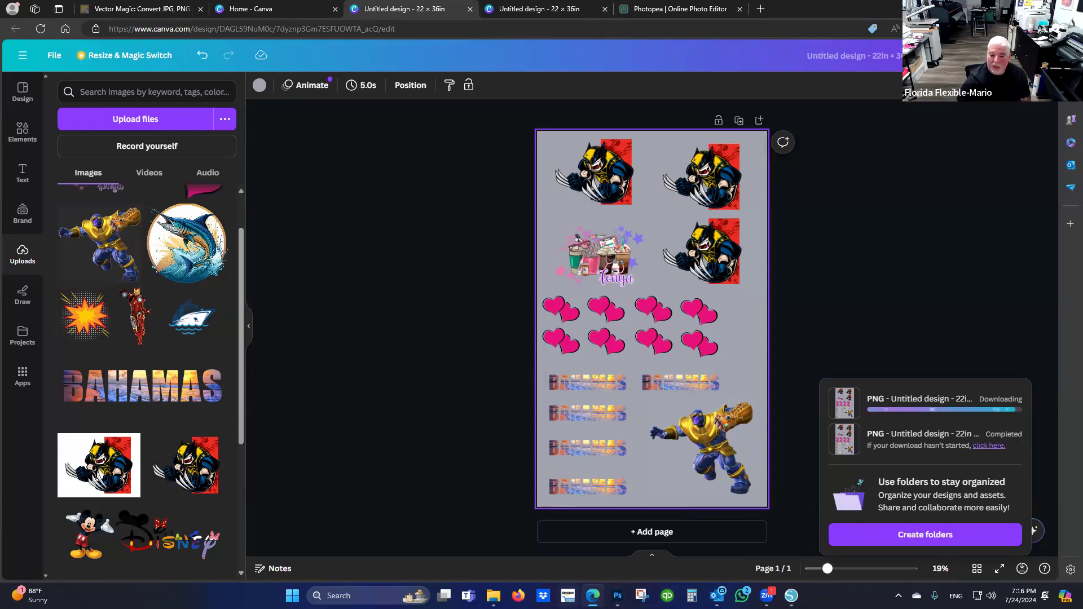
pyautogui.moveTo(617, 595)
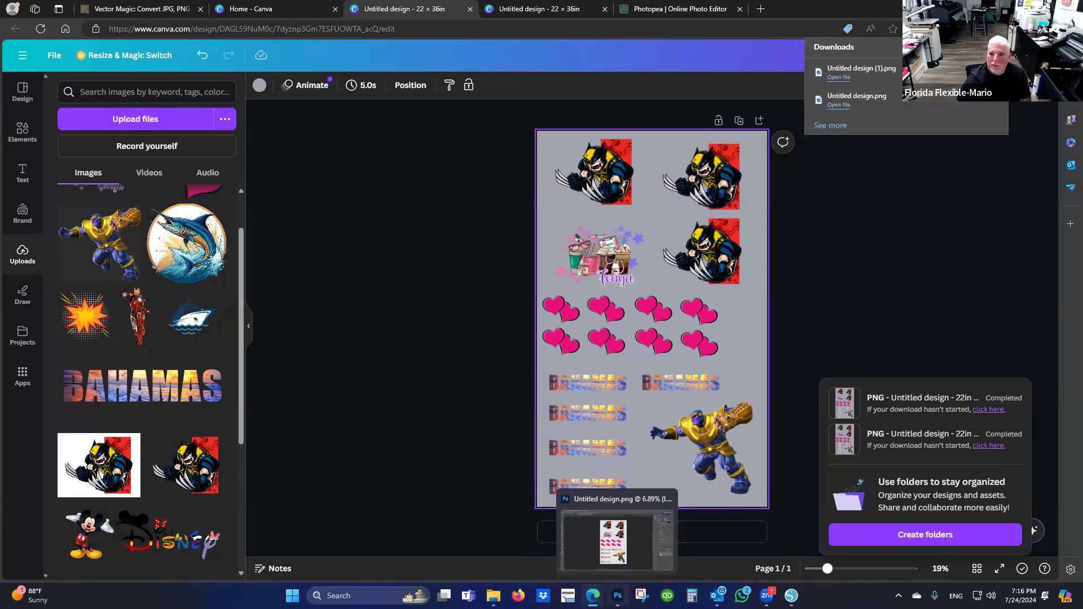
pyautogui.click(615, 539)
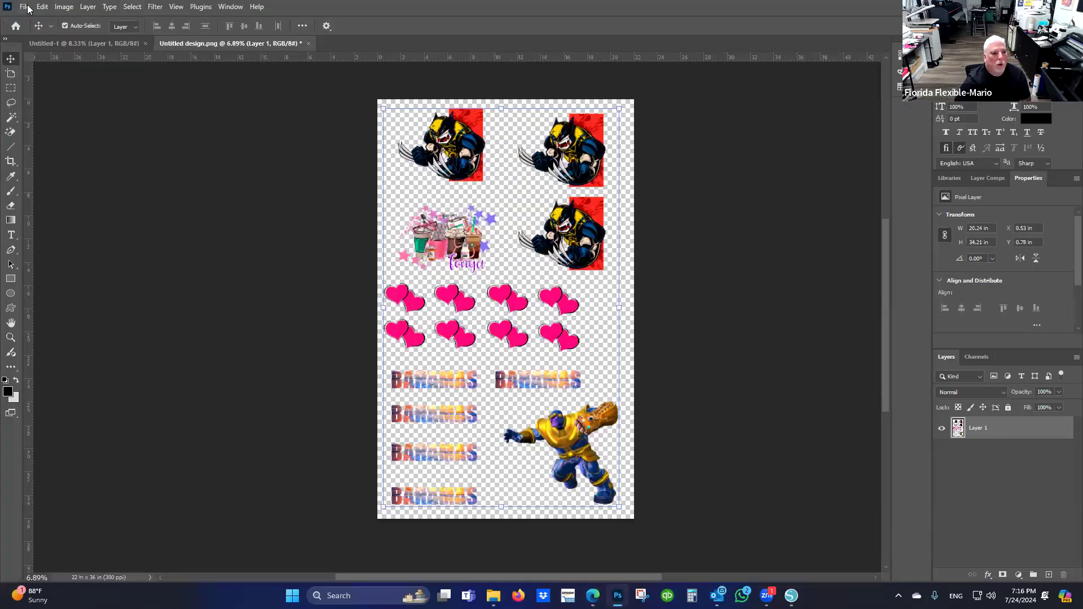
pyautogui.click(25, 6)
pyautogui.click(59, 36)
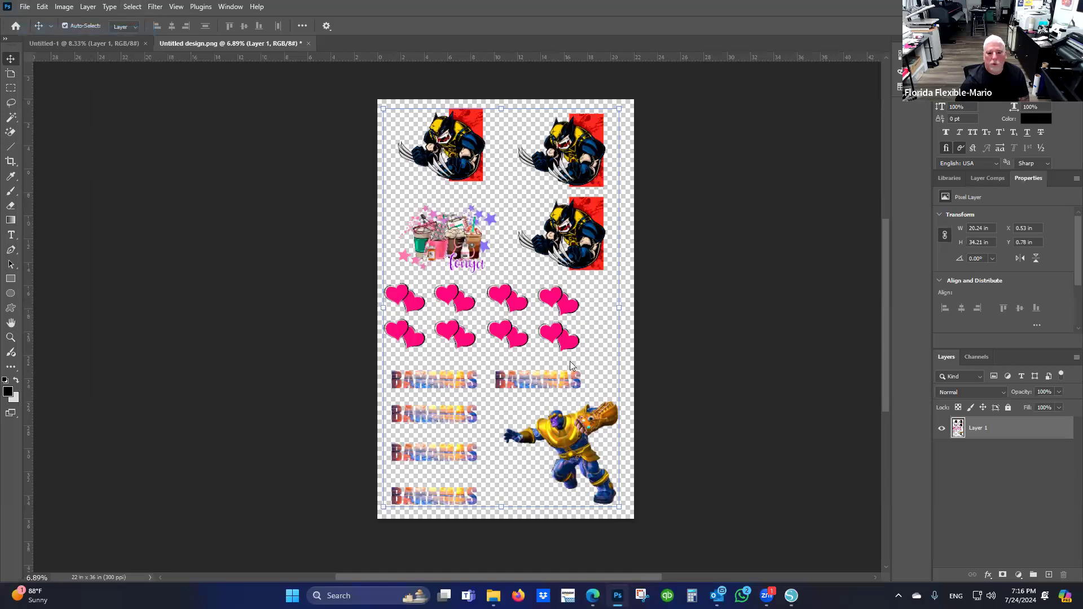
pyautogui.click(238, 137)
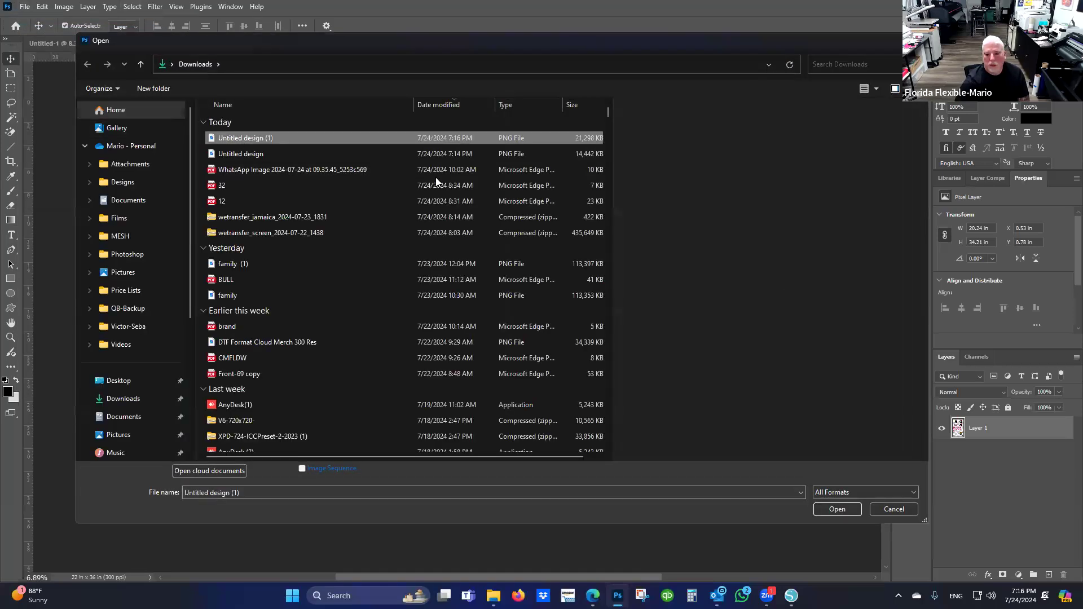
pyautogui.press('Return')
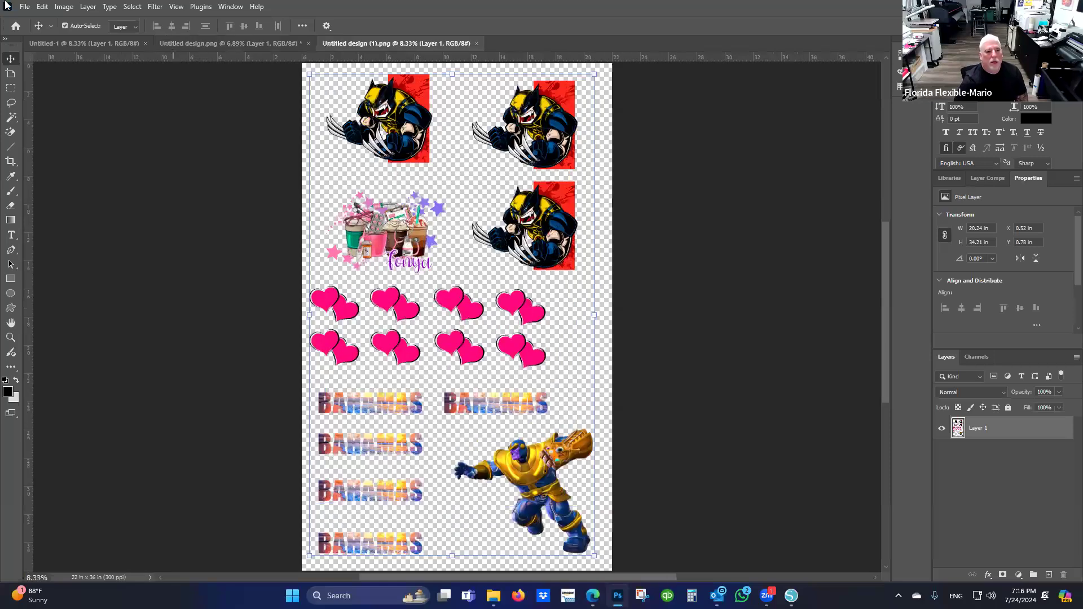
# Check the dimensions and resolution of Untitled design (1) in Image Size without changing anything
pyautogui.click(63, 7)
pyautogui.click(85, 99)
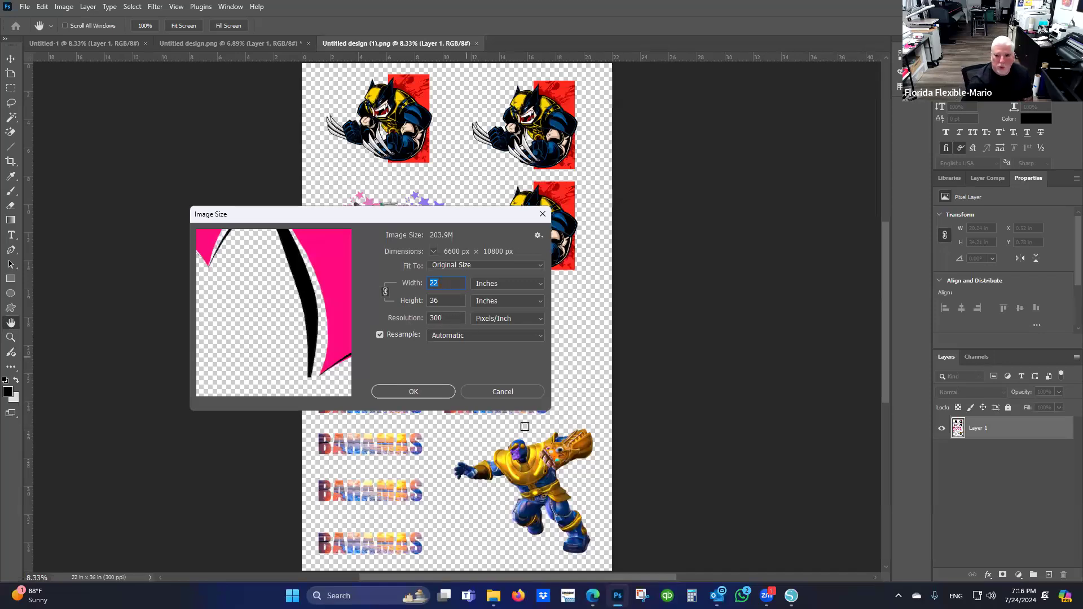
pyautogui.click(494, 391)
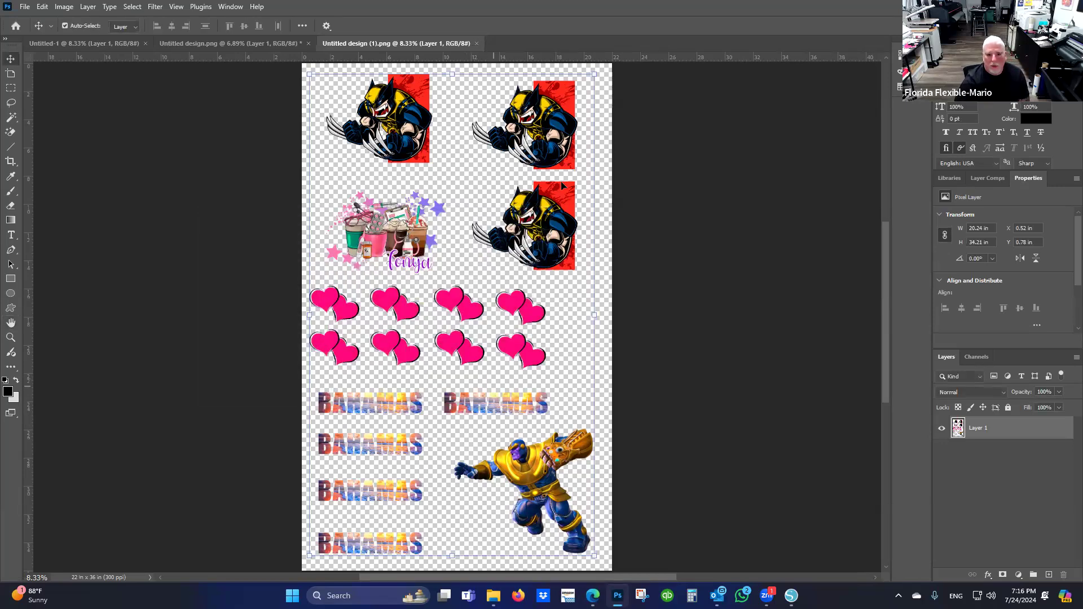
# Close both Untitled design PNG documents and switch back to Canva, selecting the second heart pair in the upper heart row
pyautogui.click(476, 43)
pyautogui.click(308, 44)
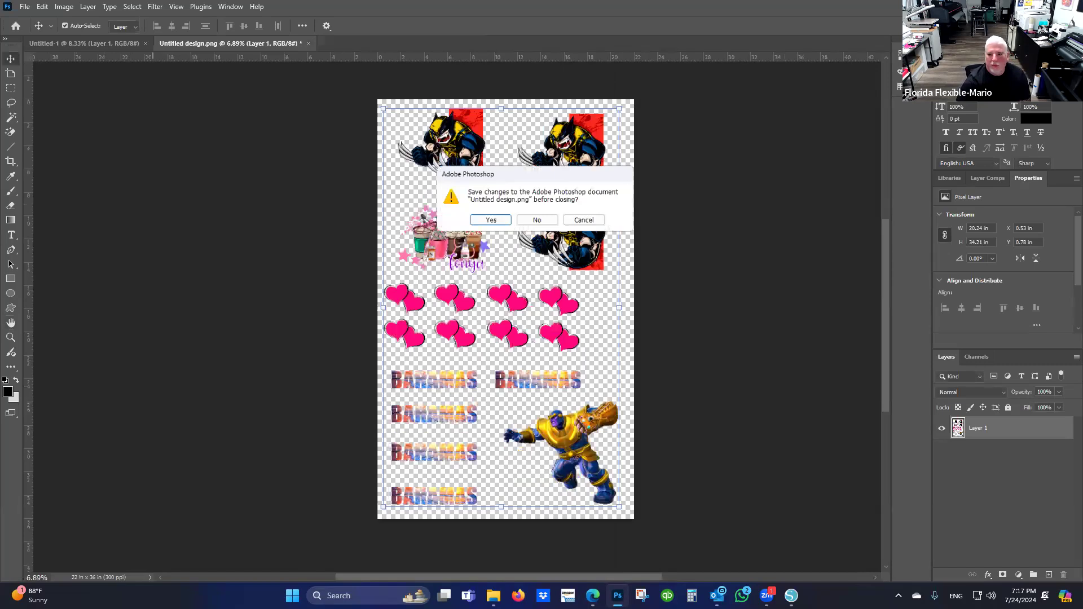
pyautogui.hotkey('alt', 'Tab')
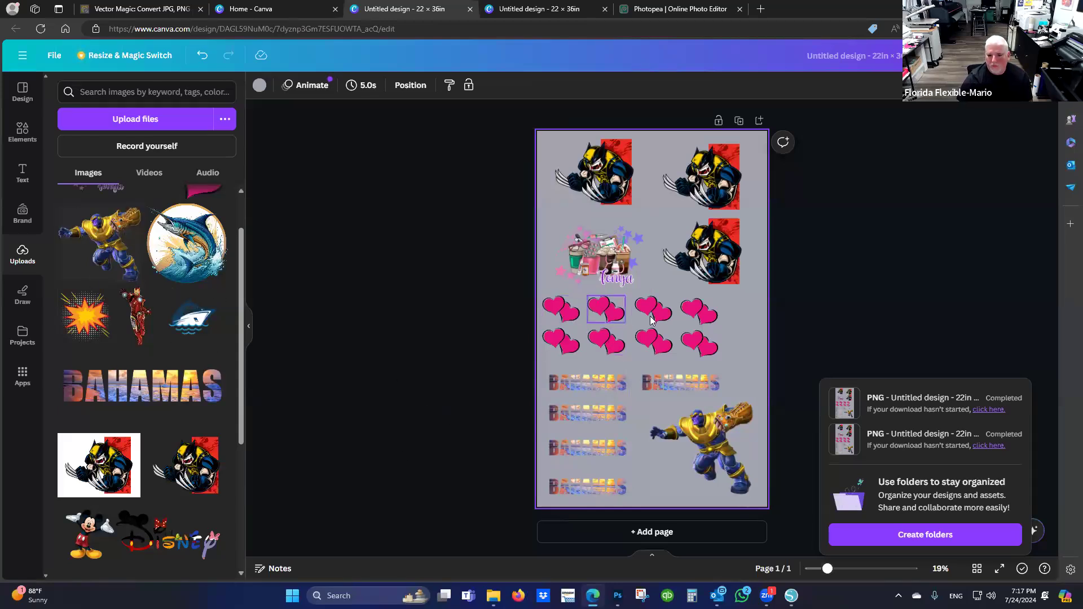
pyautogui.click(607, 311)
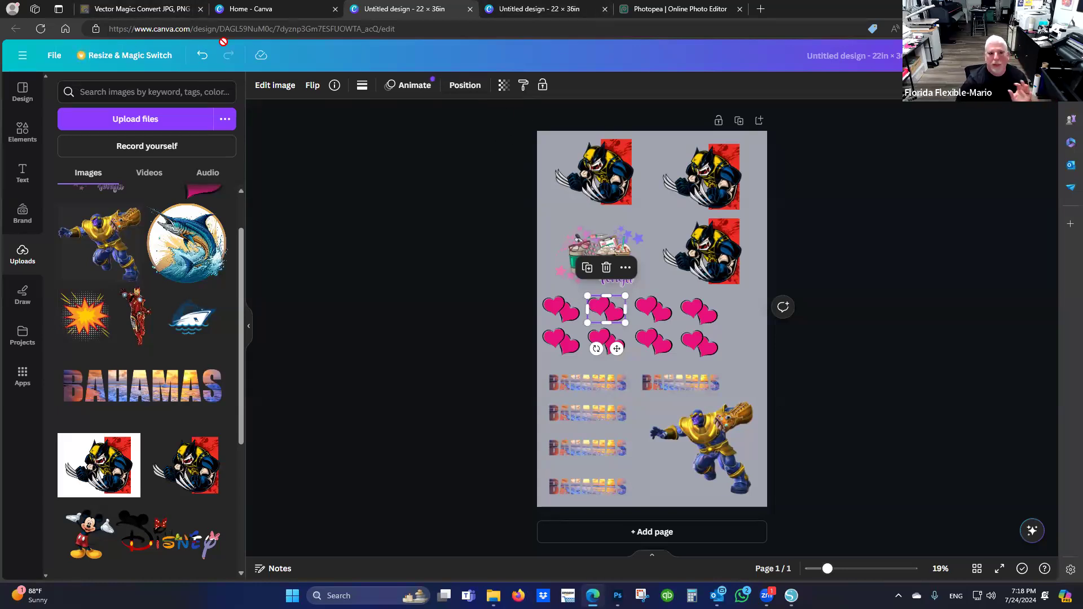
# Switch to the Vector Magic site and look over its upload options and gallery of stored images
pyautogui.click(113, 12)
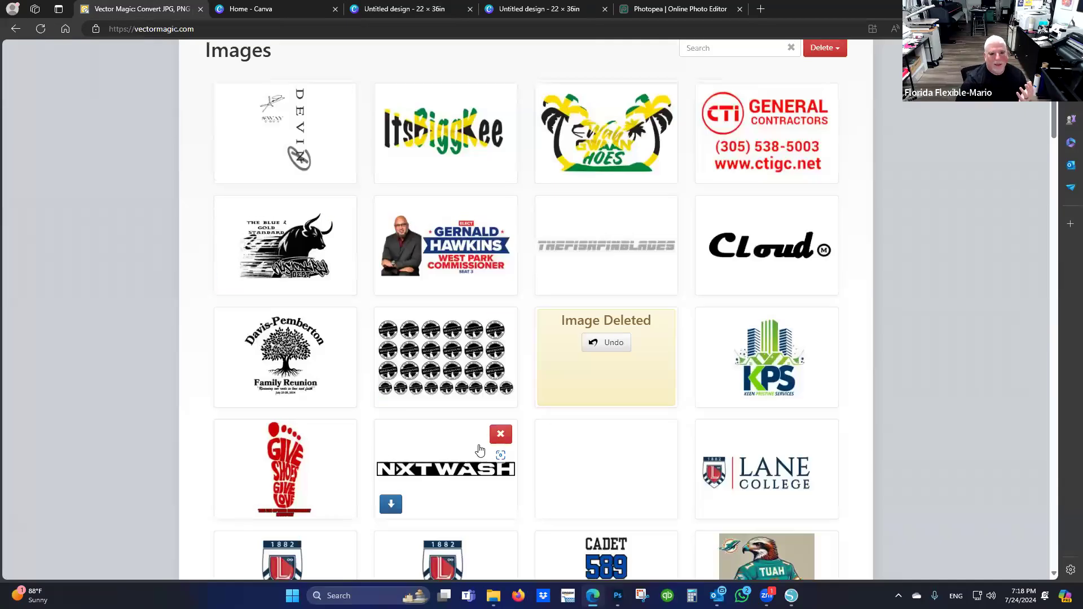
pyautogui.scroll(6, 479, 450)
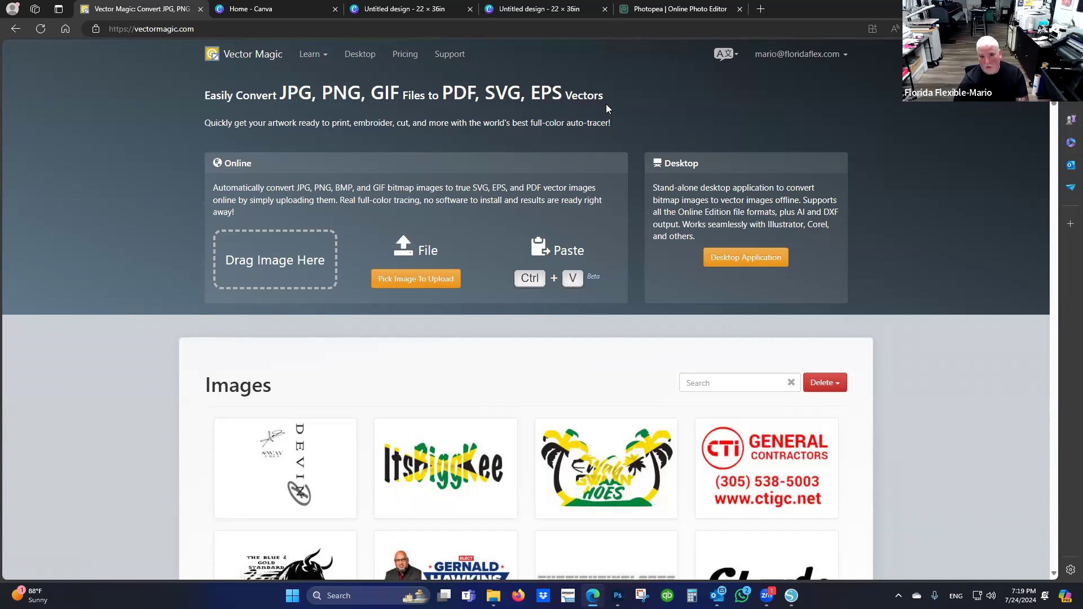
pyautogui.scroll(-1, 540, 298)
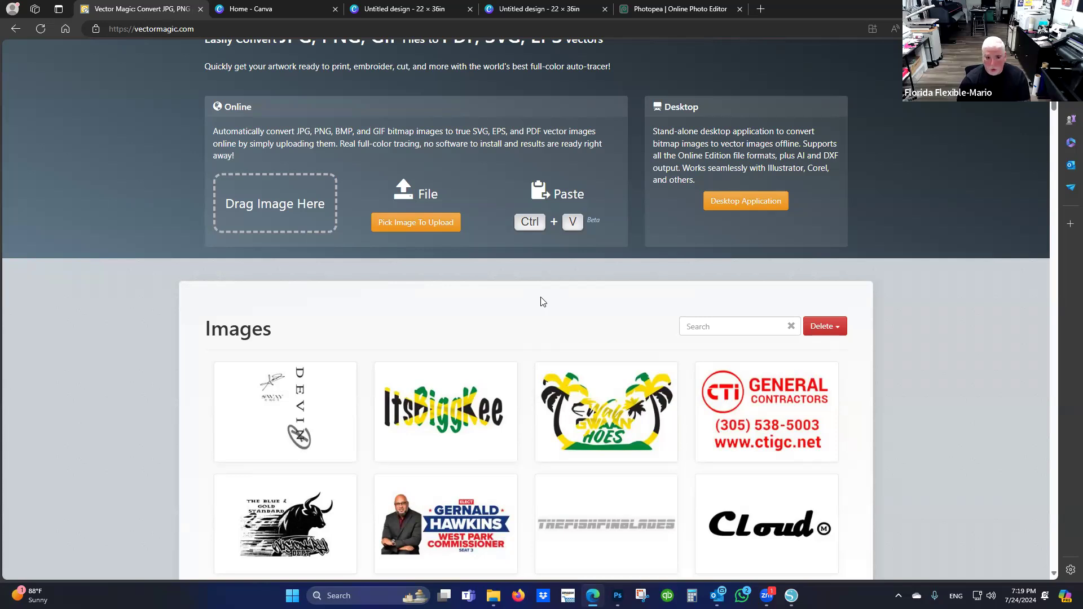
pyautogui.scroll(-1, 512, 423)
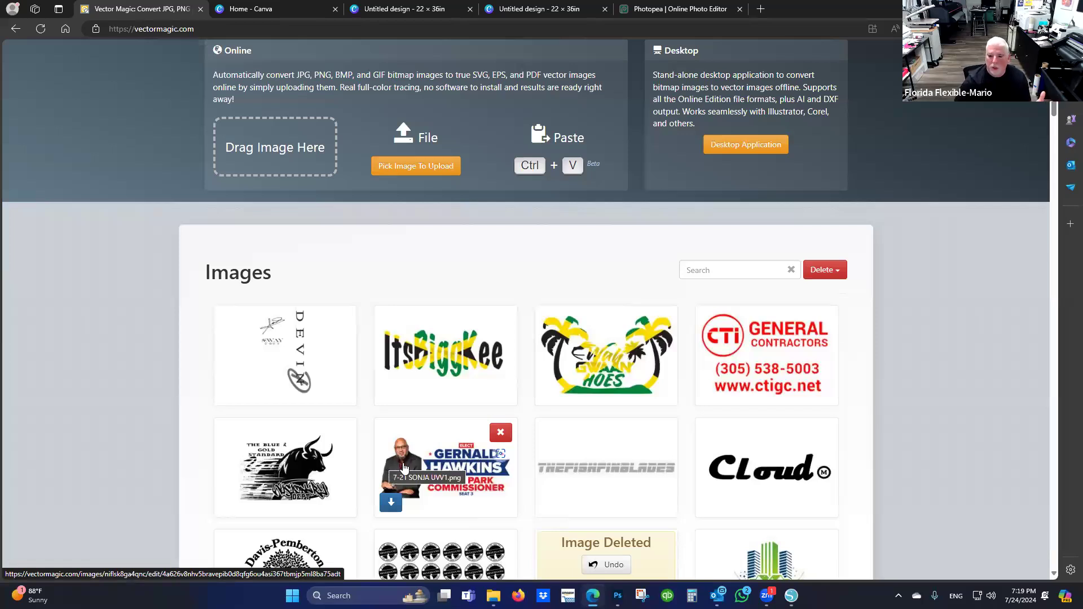
pyautogui.scroll(-1, 421, 464)
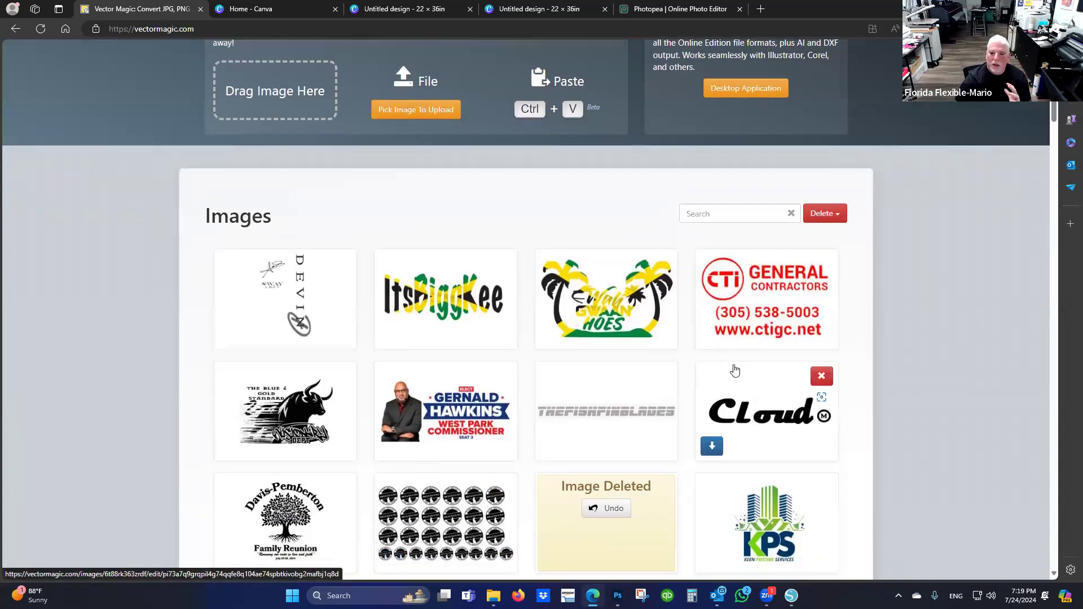
# Open the CTi General Contractors image and compare the edges of the original and vectorized lettering up close
pyautogui.click(742, 313)
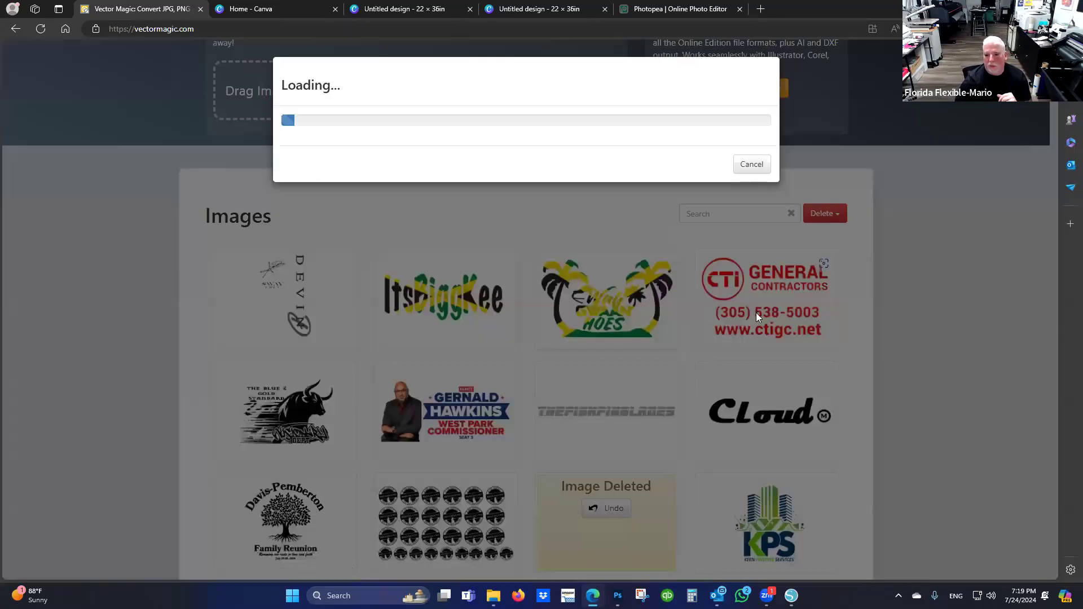
pyautogui.scroll(5, 703, 335)
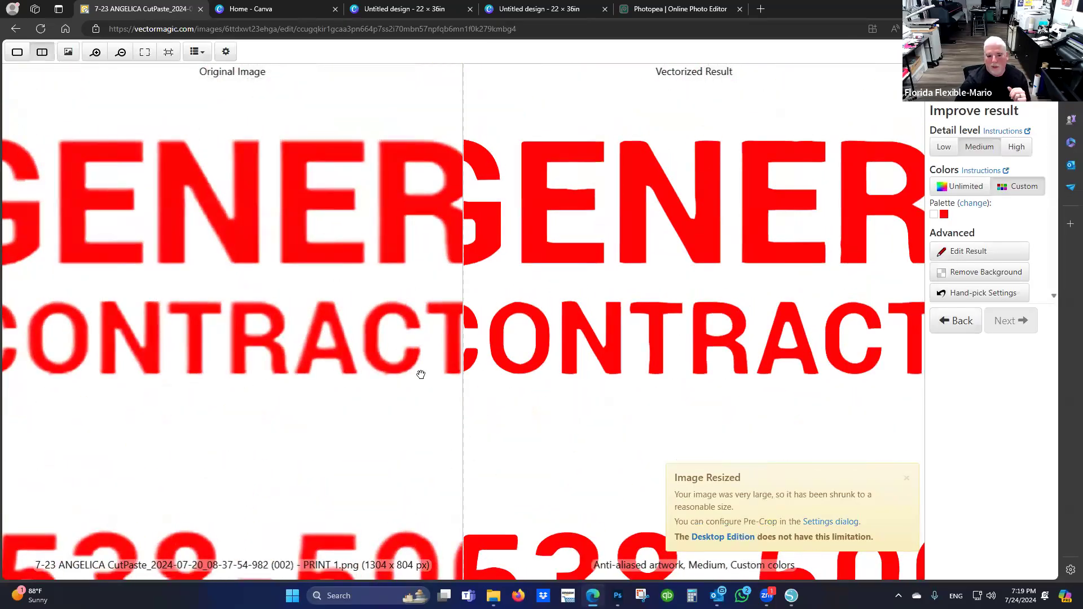
pyautogui.moveTo(313, 343); pyautogui.dragTo(452, 313)
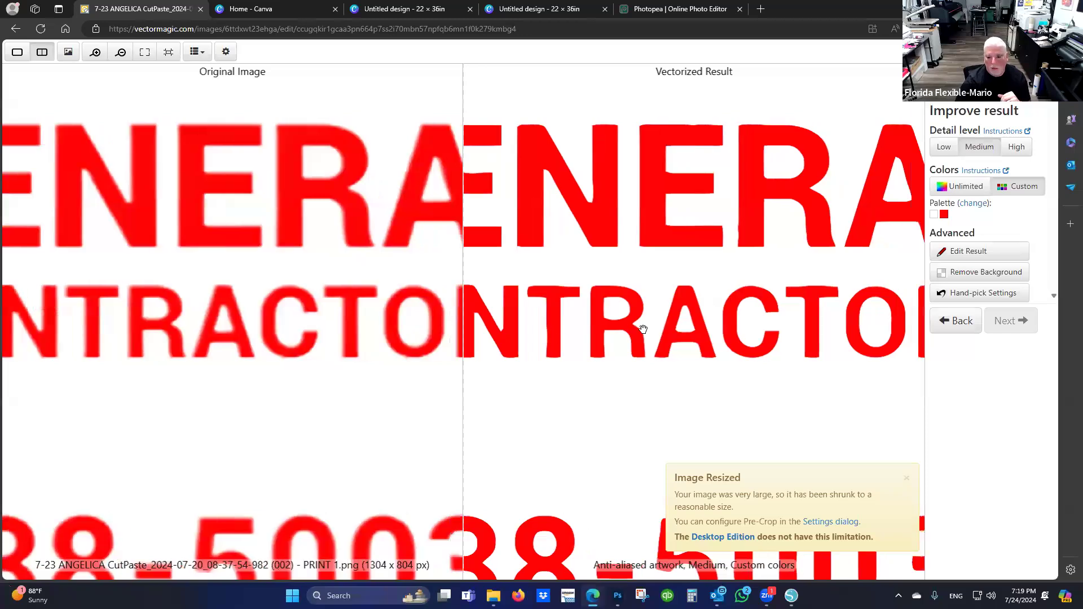
pyautogui.scroll(2, 647, 321)
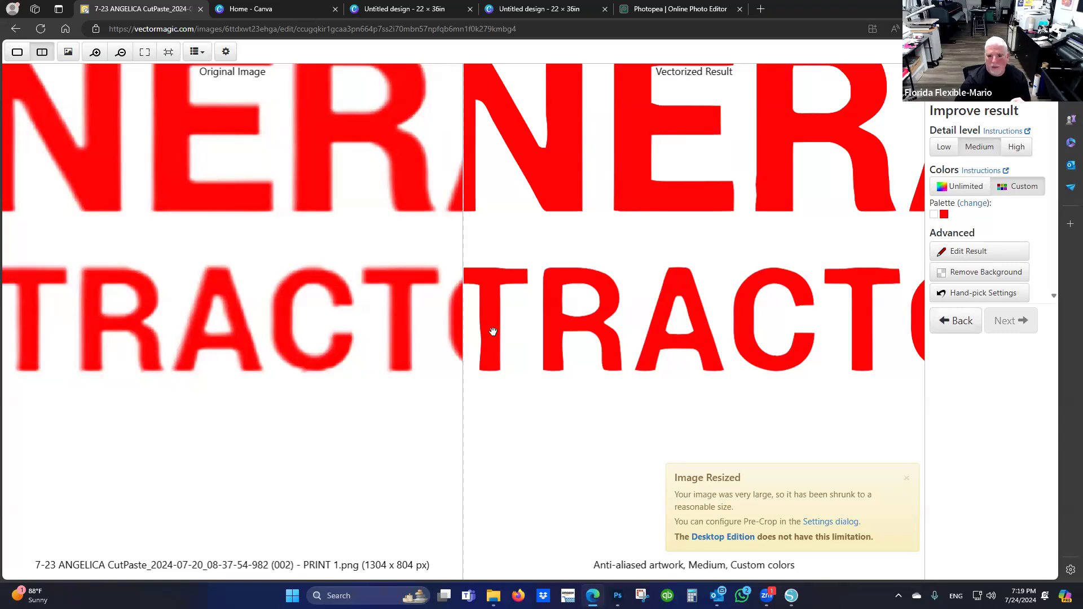
pyautogui.scroll(1, 305, 372)
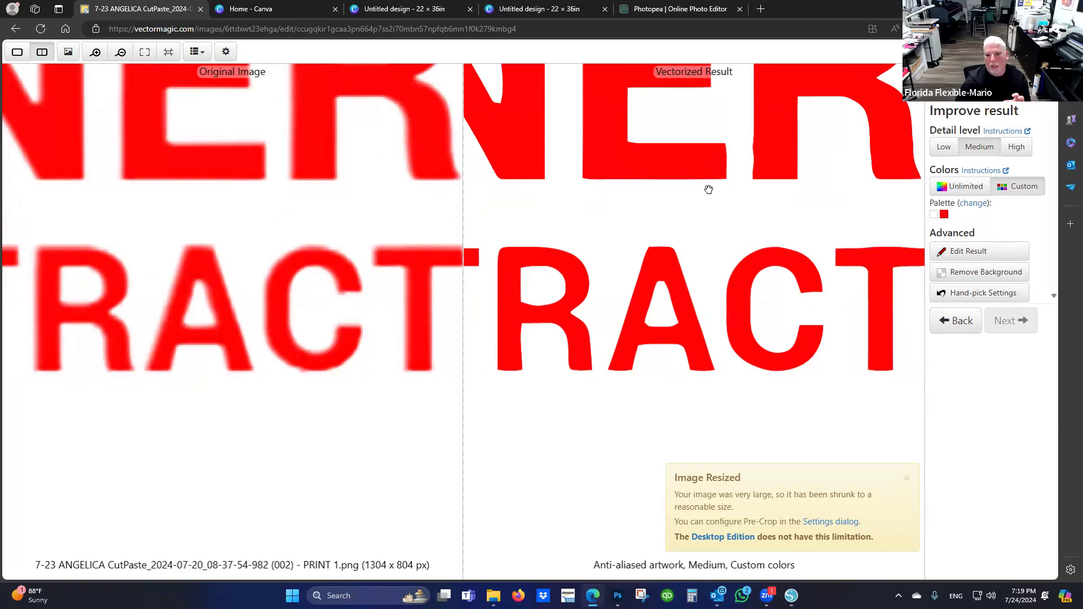
pyautogui.scroll(1, 710, 188)
pyautogui.scroll(-3, 710, 188)
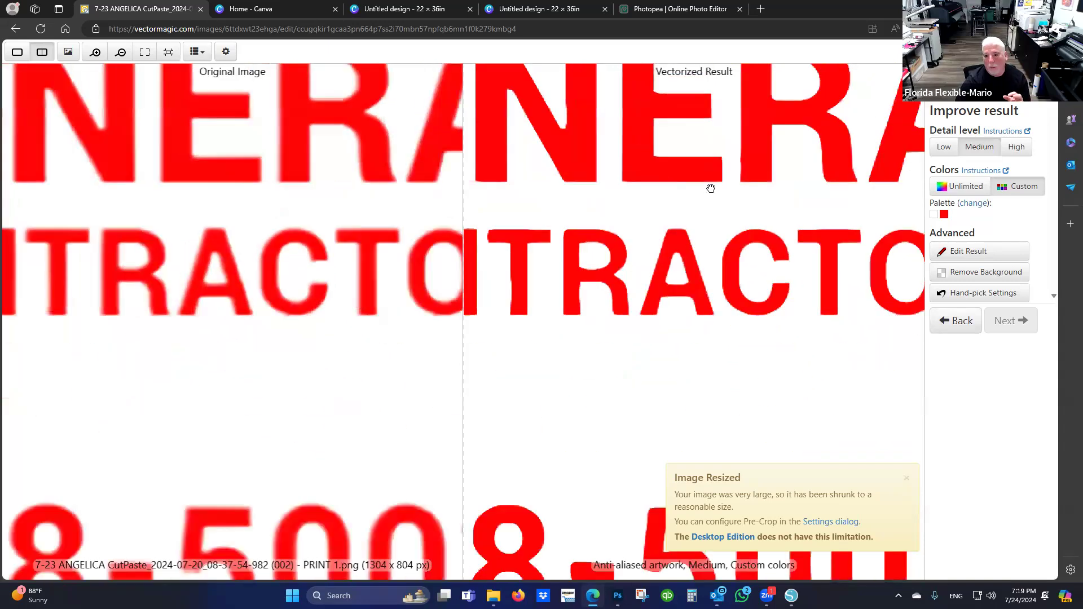
pyautogui.scroll(-1, 710, 188)
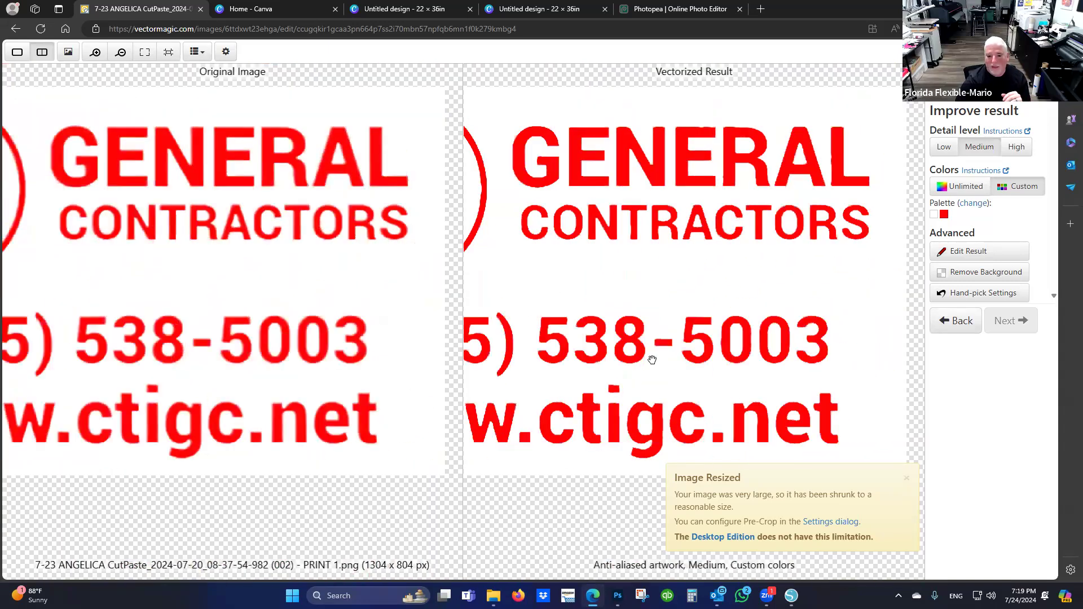
pyautogui.scroll(3, 652, 360)
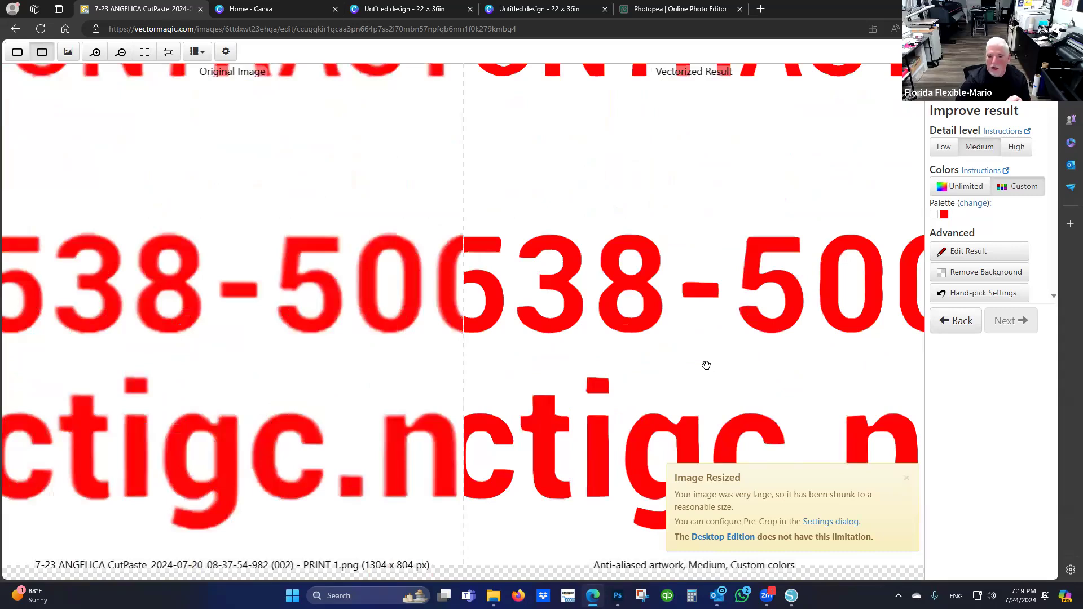
pyautogui.scroll(4, 694, 277)
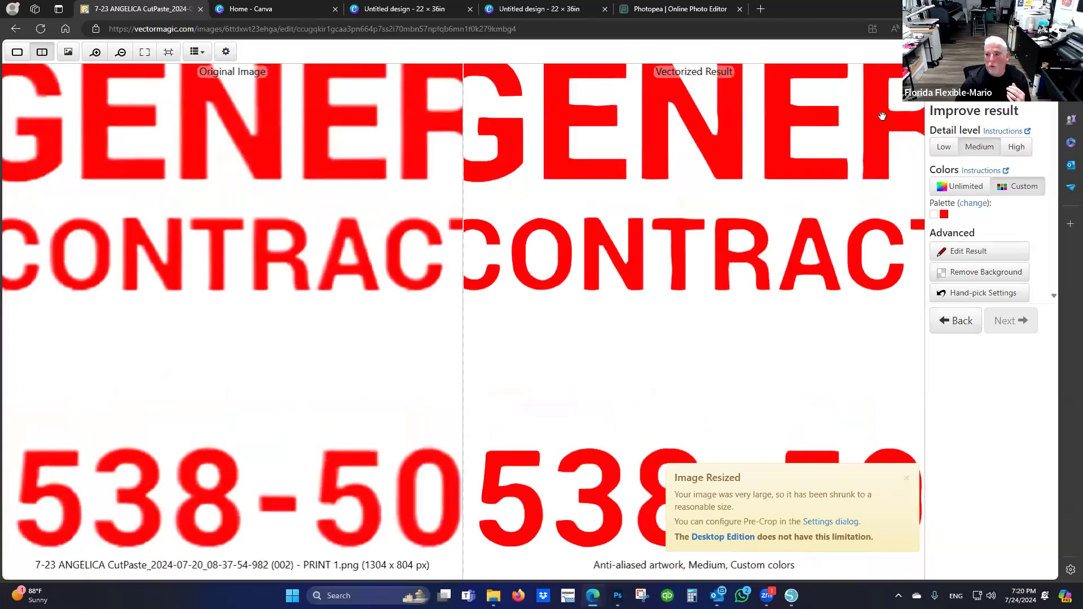
# Return to the image gallery, open the Cloud logo and compare its original and vectorized edges up close
pyautogui.hotkey('alt', 'Left')
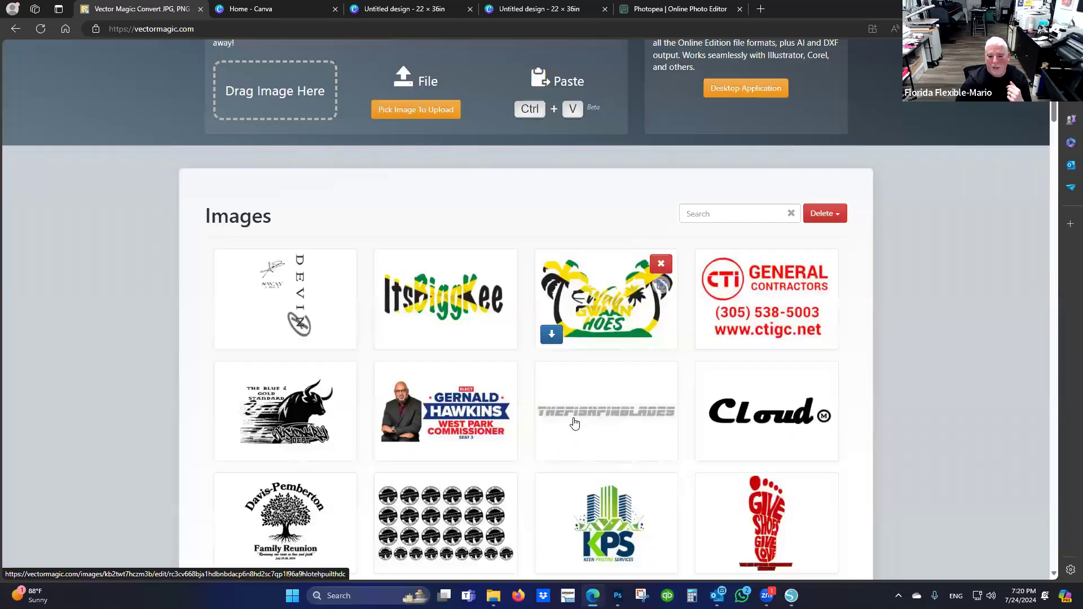
pyautogui.scroll(-3, 647, 288)
pyautogui.click(740, 255)
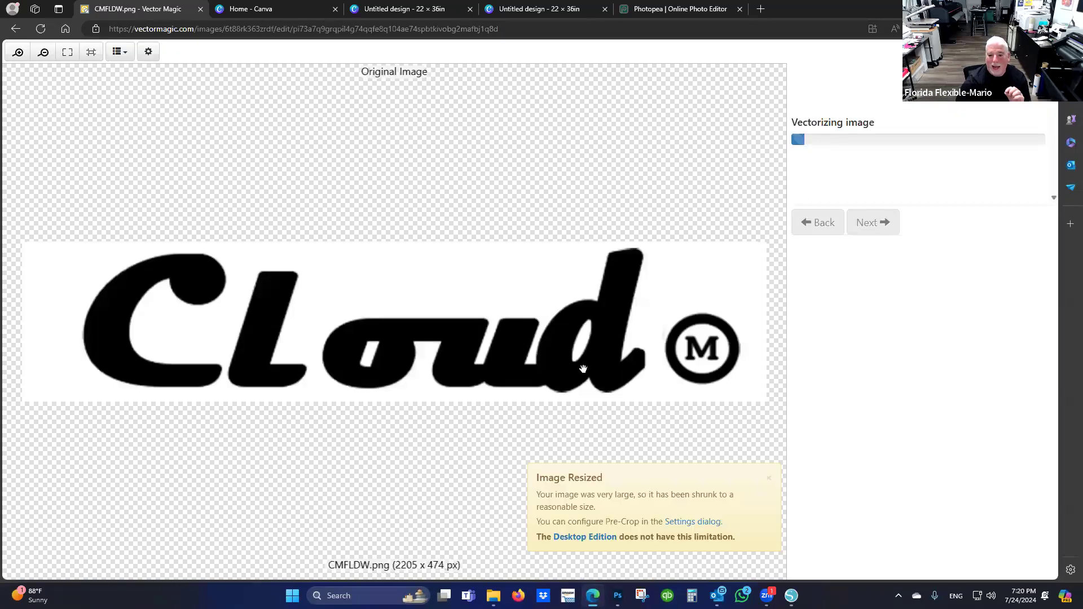
pyautogui.scroll(4, 642, 241)
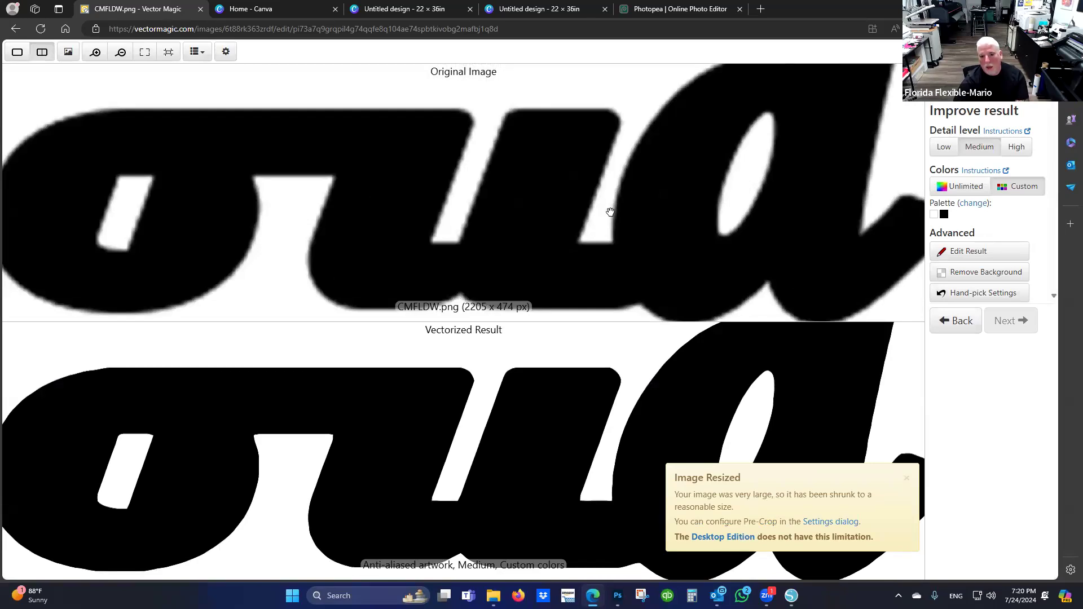
pyautogui.scroll(-3, 585, 242)
pyautogui.scroll(-1, 585, 243)
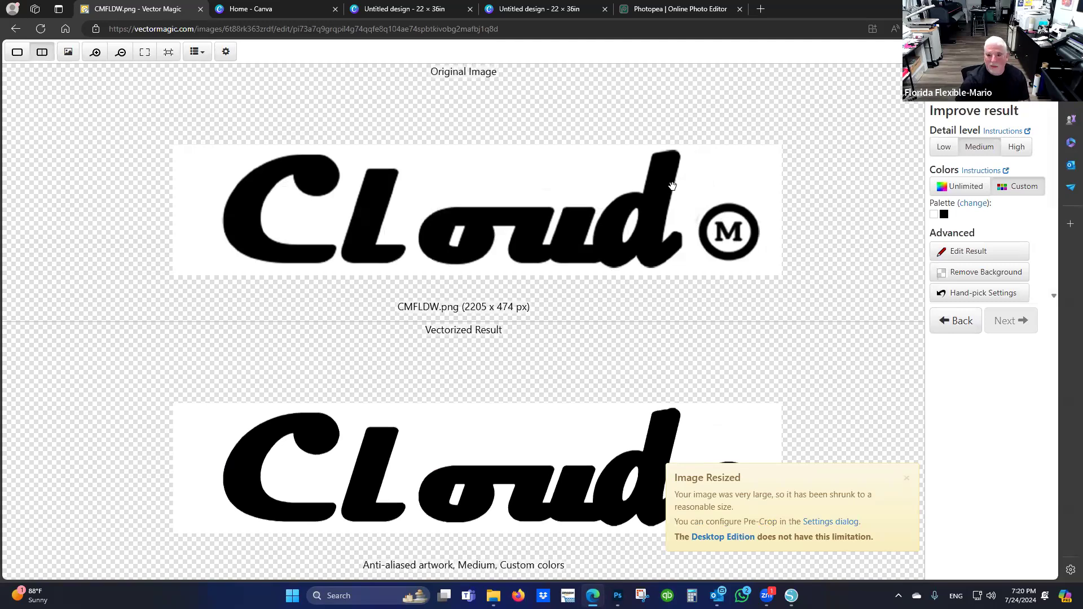
pyautogui.scroll(3, 678, 435)
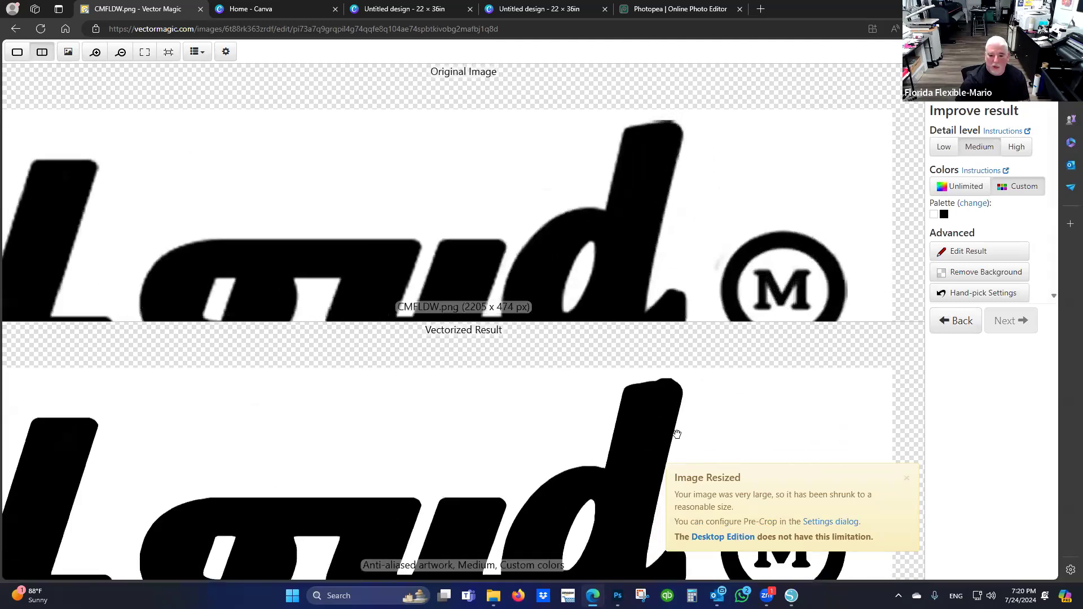
# Inspect more of the Cloud logo's vectorized lettering and return to the stored image gallery via its option to vectorize another image
pyautogui.moveTo(647, 411); pyautogui.dragTo(621, 320)
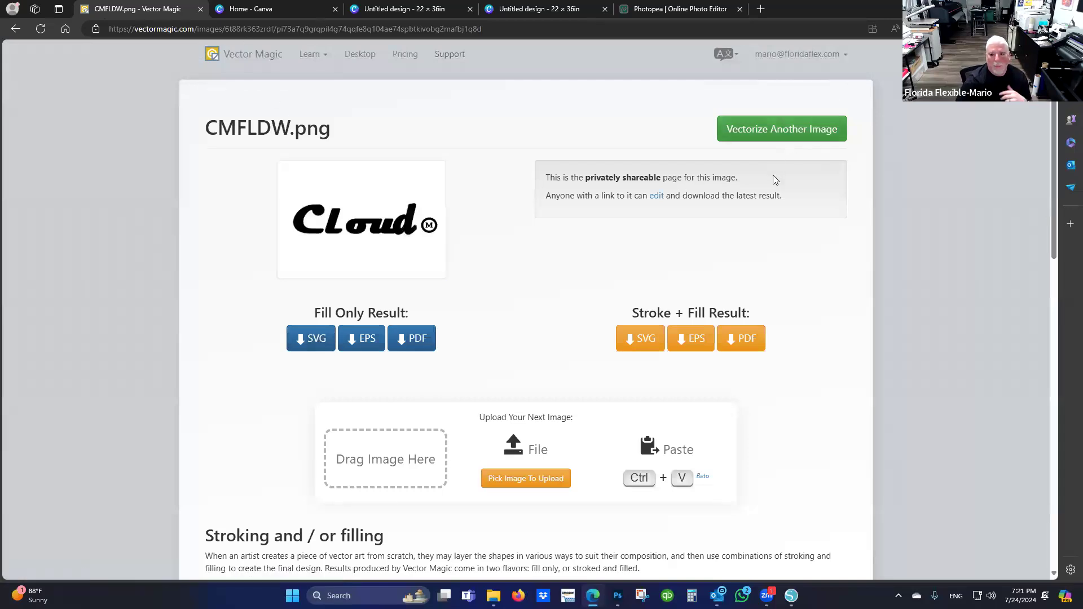
pyautogui.click(787, 129)
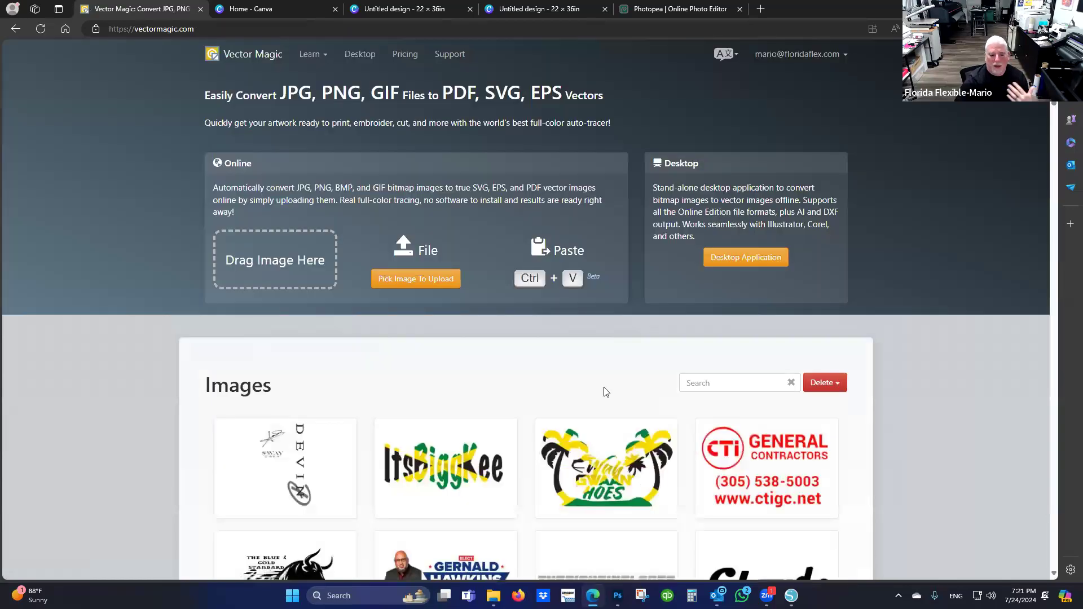
pyautogui.scroll(-1, 601, 406)
pyautogui.scroll(-4, 600, 419)
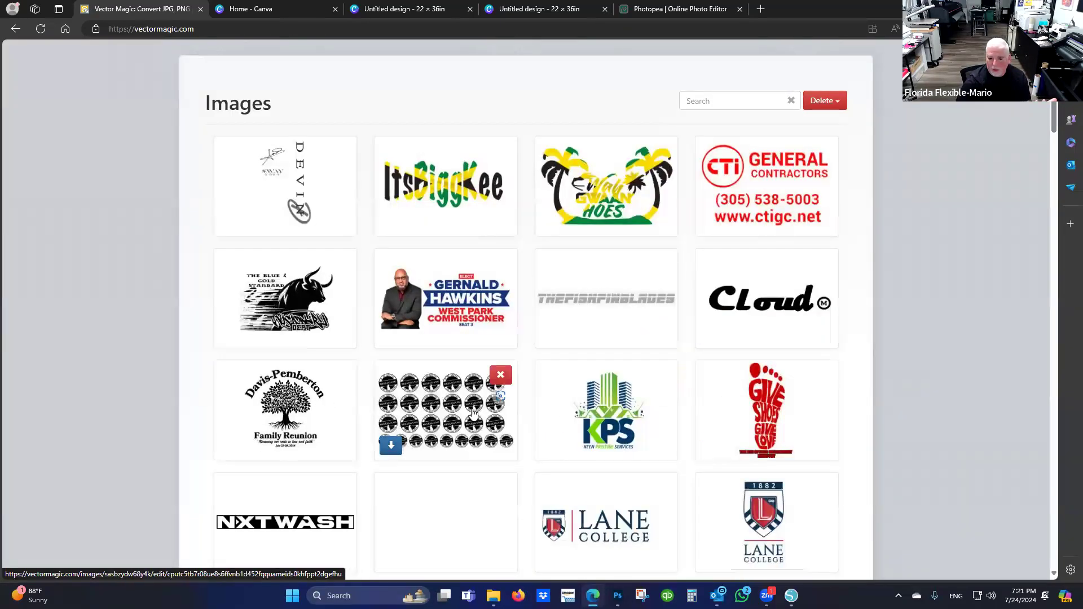
# Open the KPS logo and compare its buildings and rooftops up close in the original and vectorized versions
pyautogui.click(621, 444)
pyautogui.scroll(4, 265, 292)
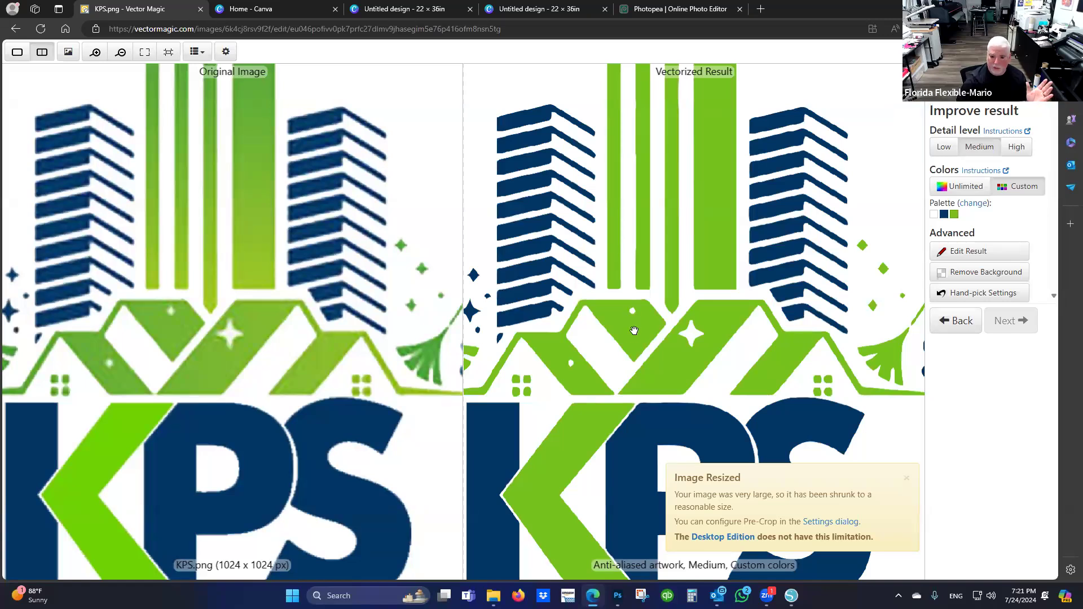
pyautogui.scroll(2, 678, 385)
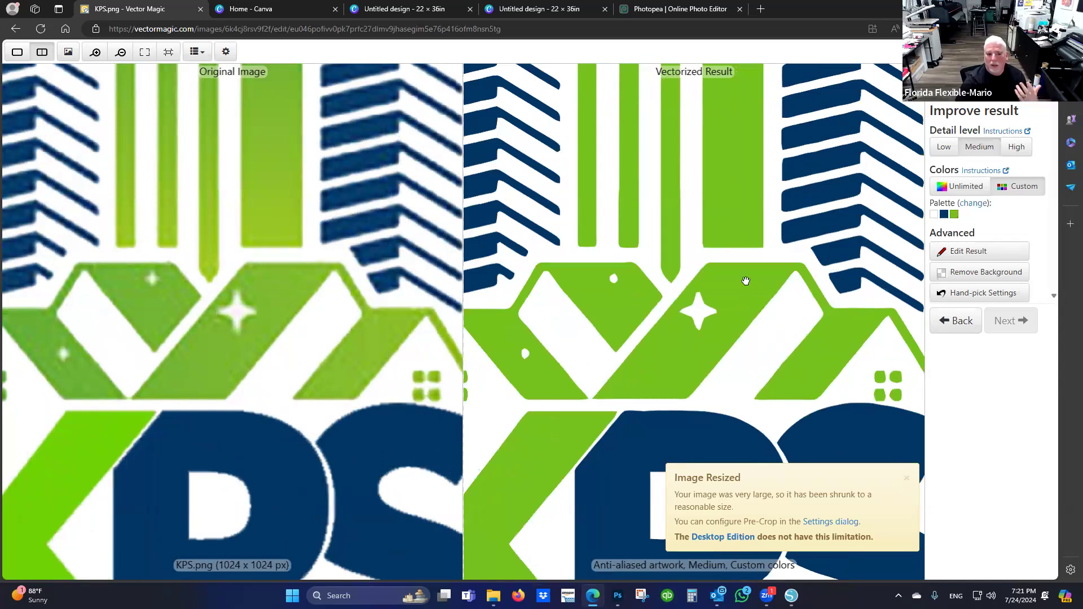
pyautogui.scroll(1, 745, 281)
pyautogui.scroll(-3, 746, 281)
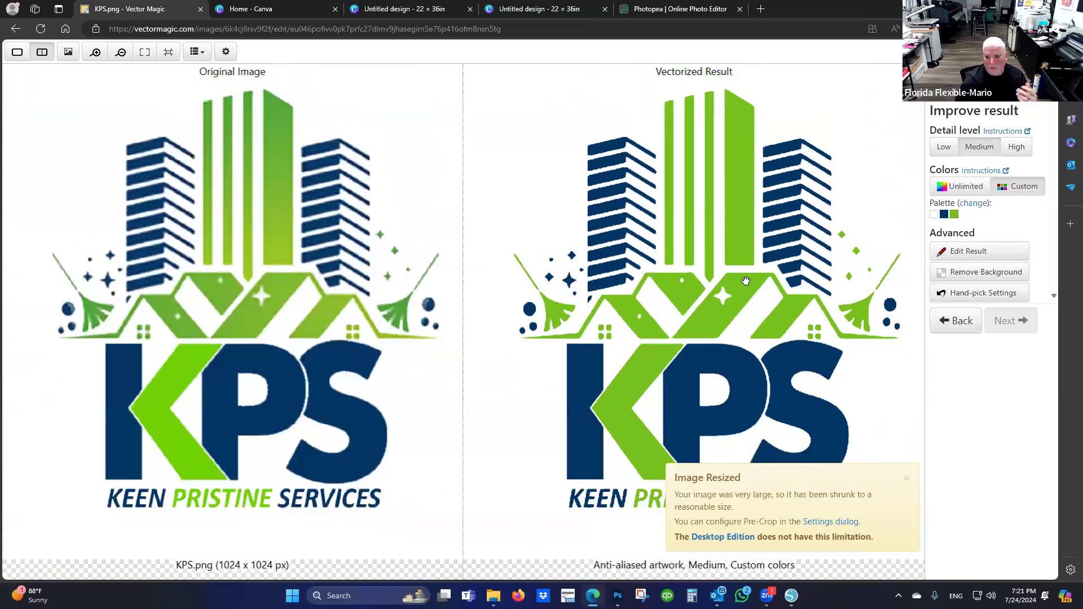
# Compare the edges of the KPS lettering and the house outlines above it between the original and the vectorized result
pyautogui.moveTo(769, 339); pyautogui.dragTo(725, 287)
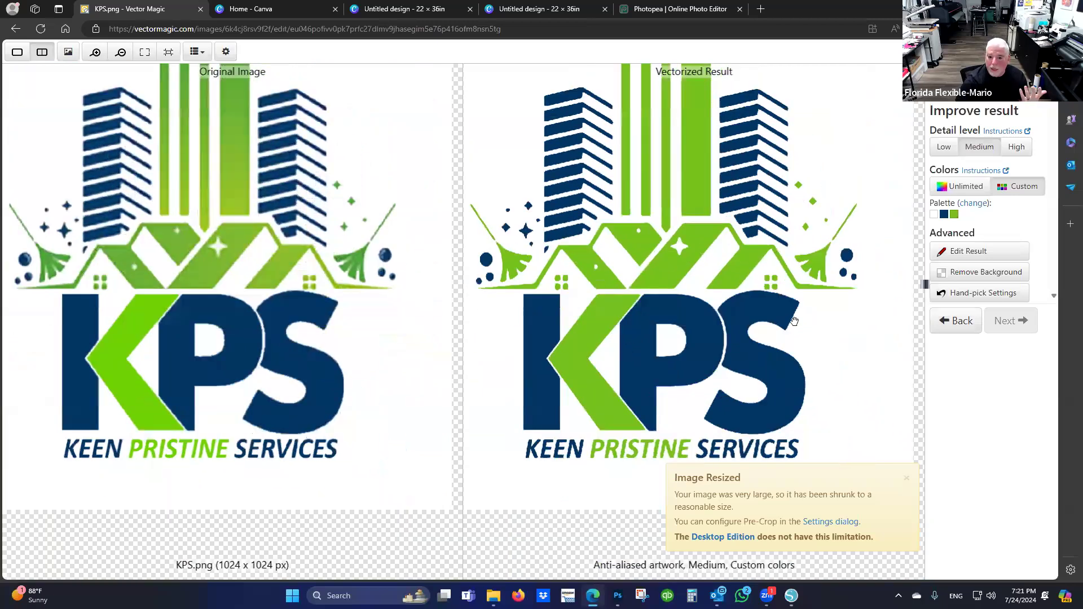
pyautogui.scroll(1, 795, 323)
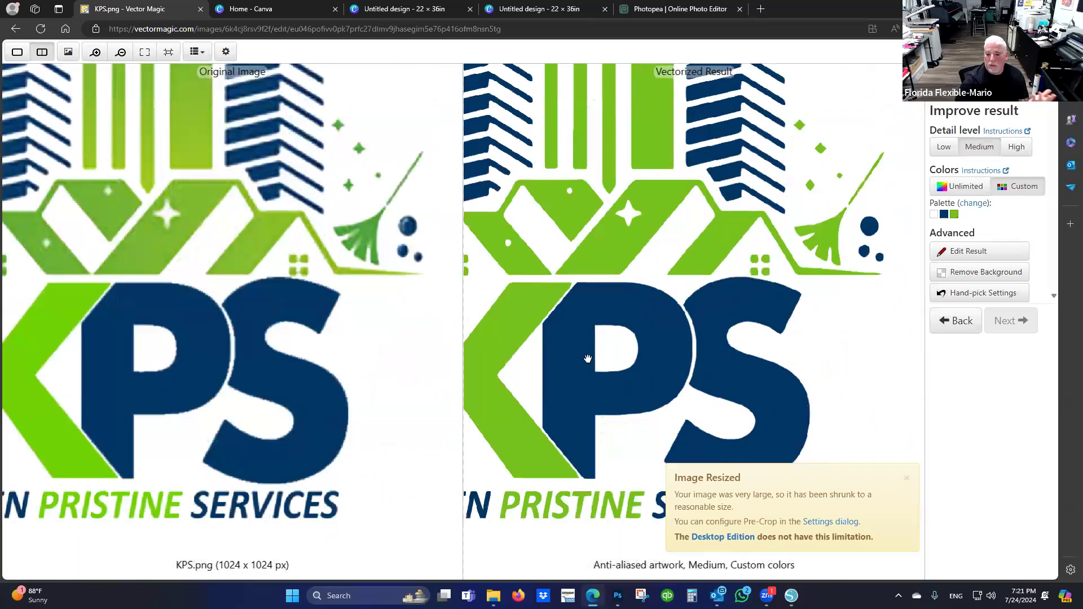
pyautogui.scroll(2, 700, 351)
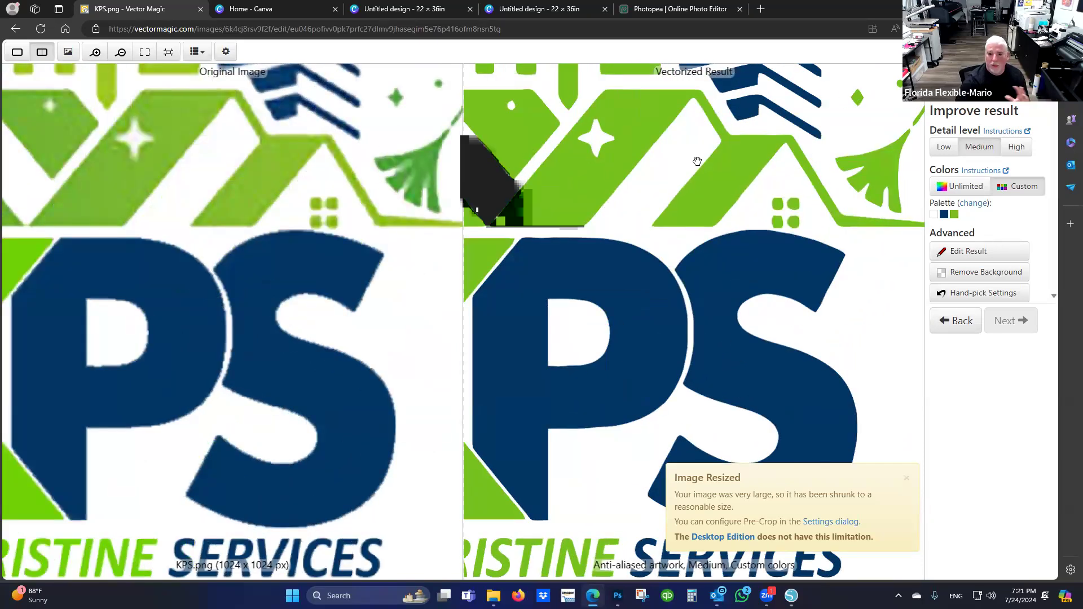
pyautogui.scroll(-3, 594, 334)
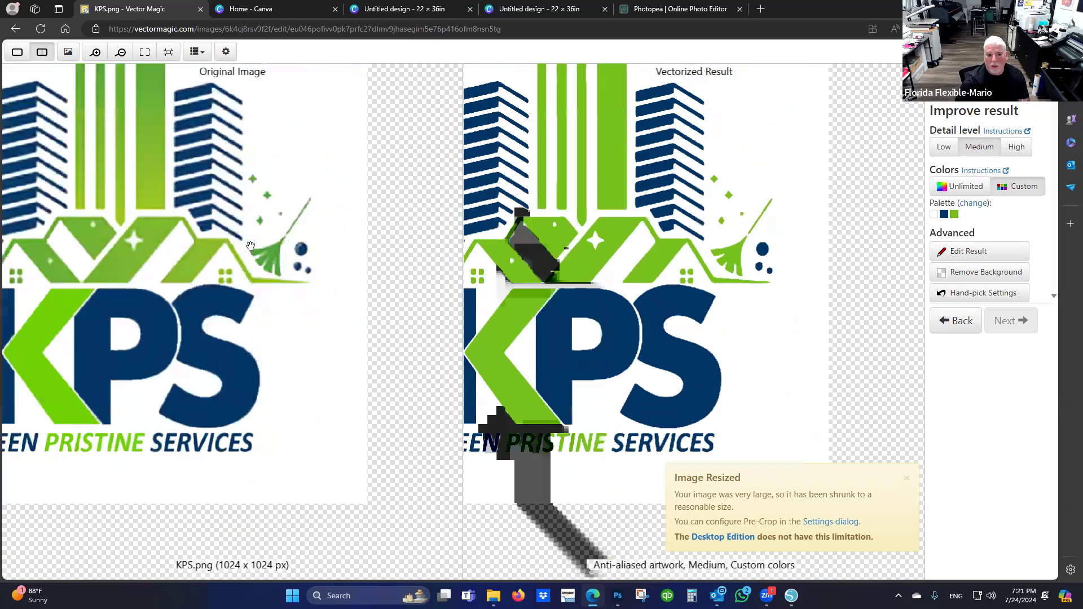
pyautogui.scroll(-2, 295, 339)
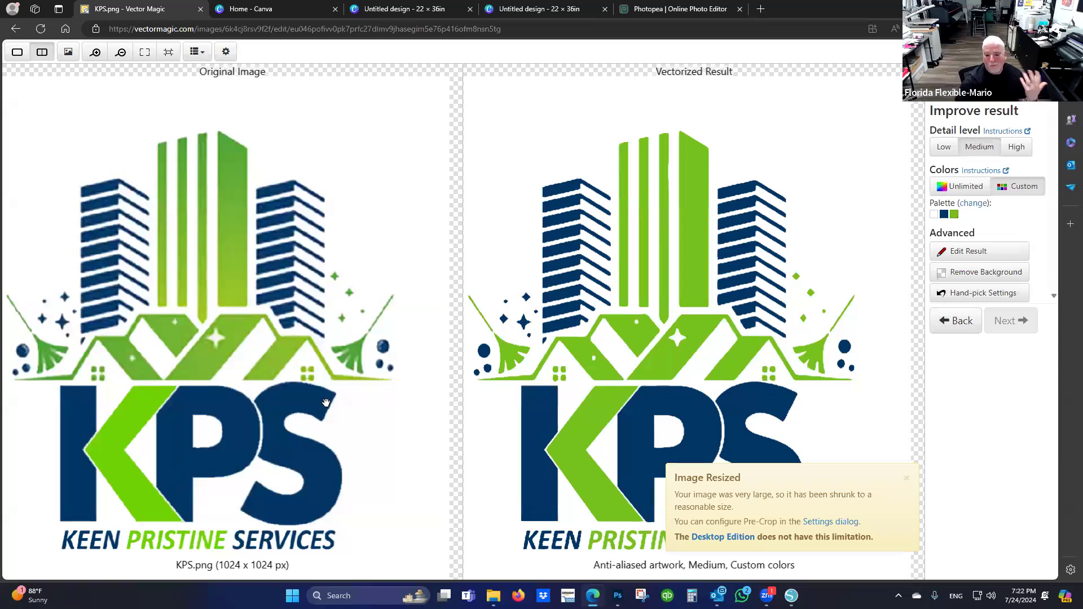
pyautogui.scroll(4, 676, 386)
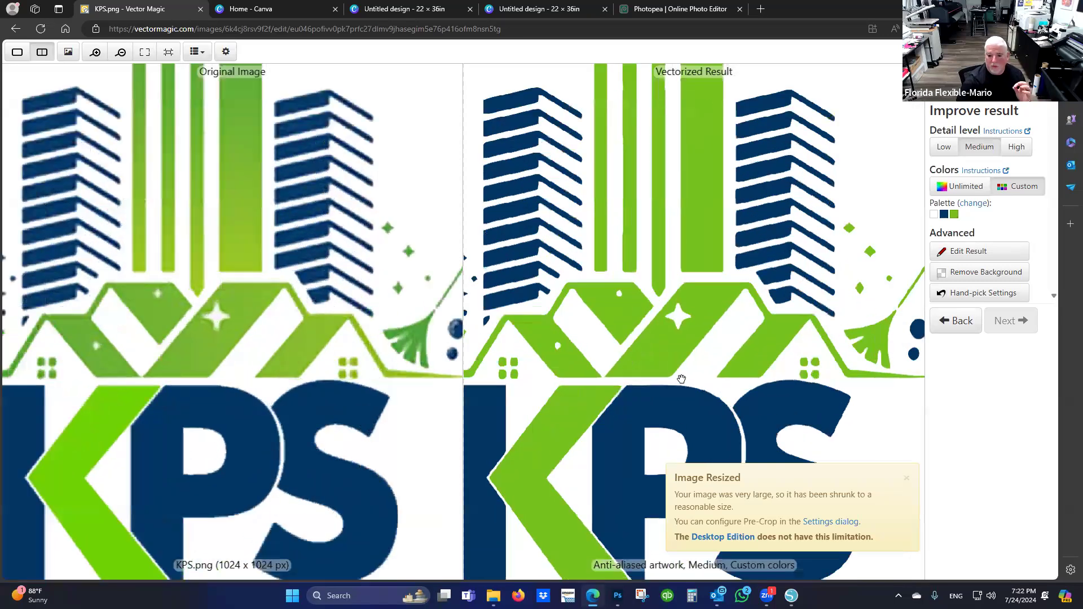
pyautogui.moveTo(631, 297); pyautogui.dragTo(561, 247)
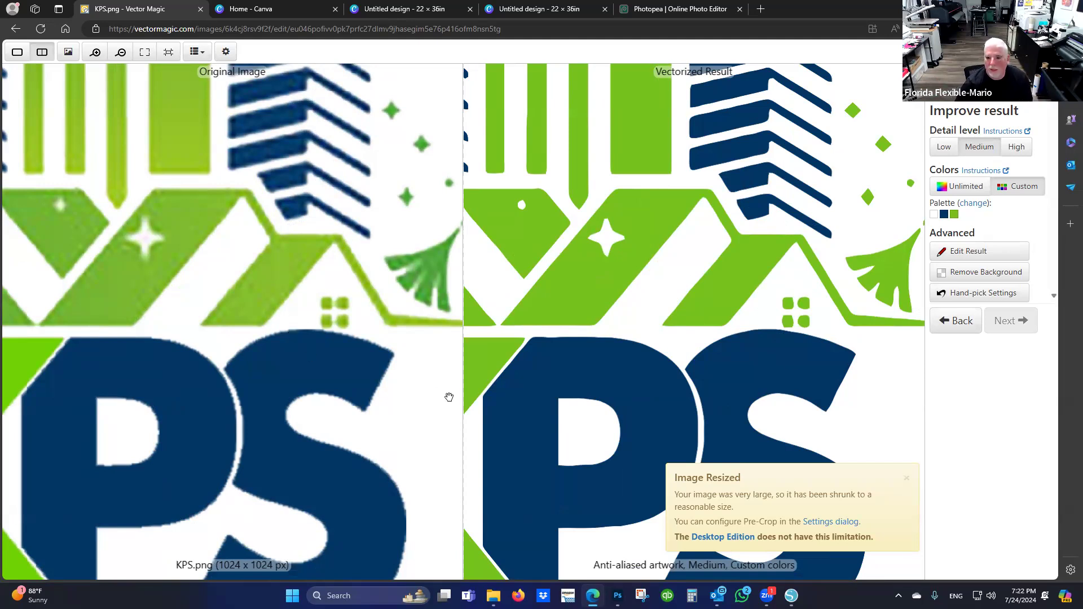
pyautogui.scroll(-5, 733, 310)
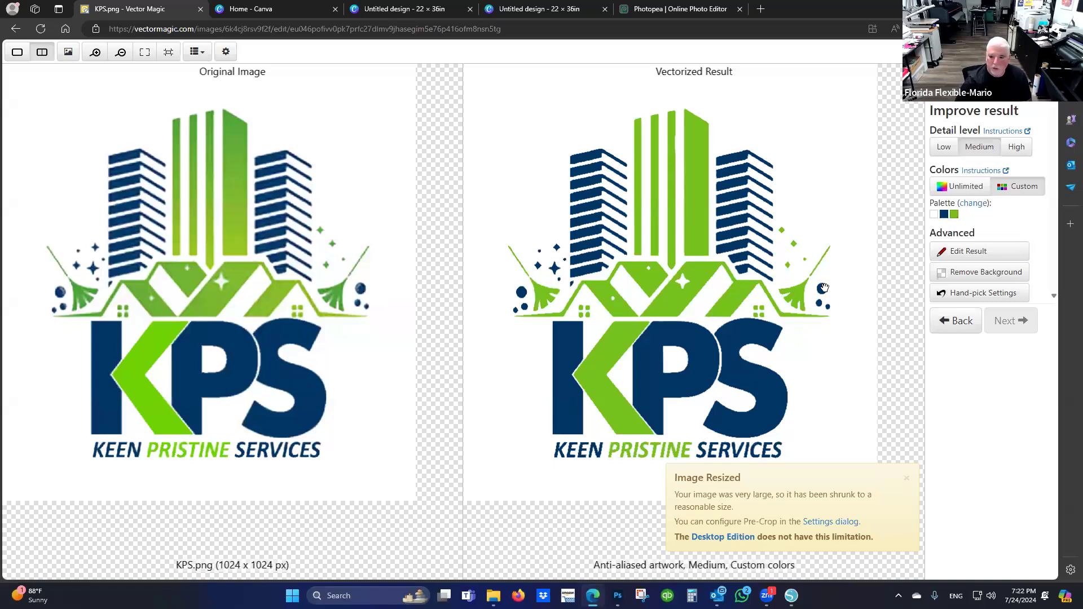
pyautogui.scroll(2, 823, 288)
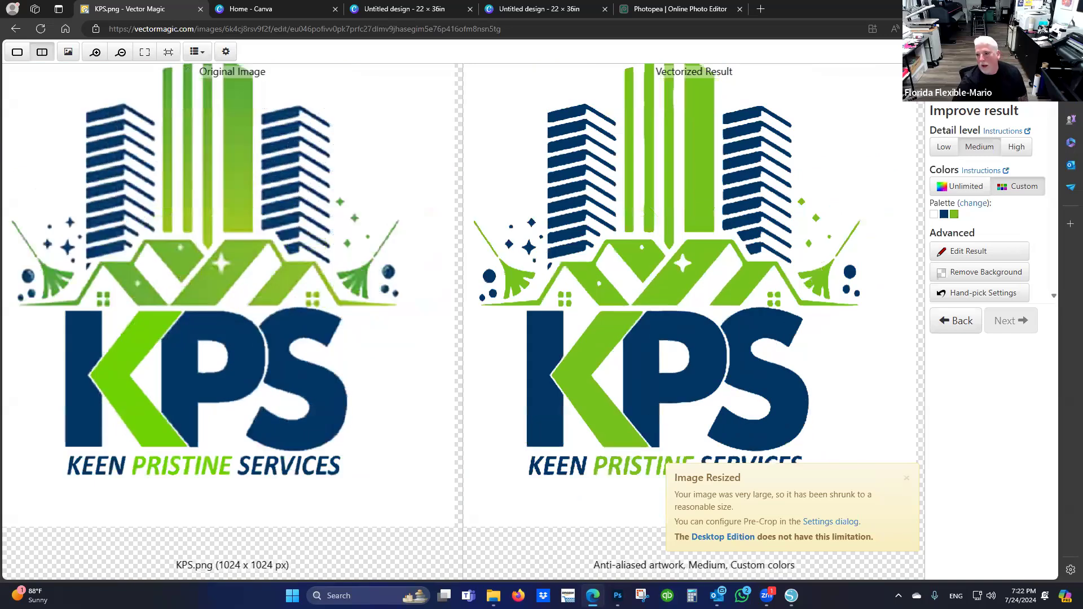
# Return to the image gallery and open the Family Reunion tree artwork
pyautogui.hotkey('alt', 'Left')
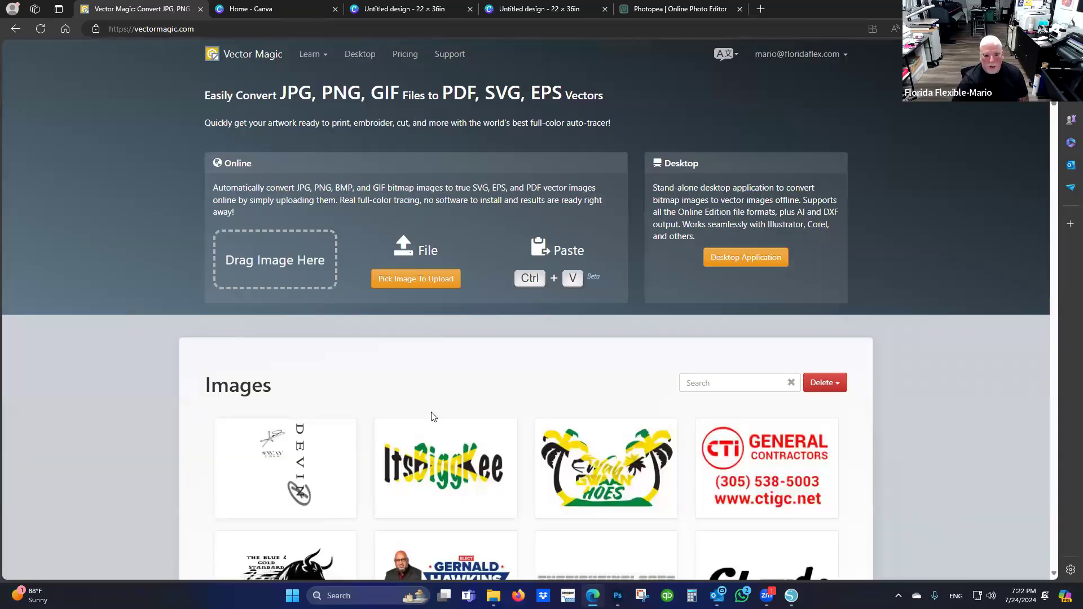
pyautogui.scroll(-5, 411, 288)
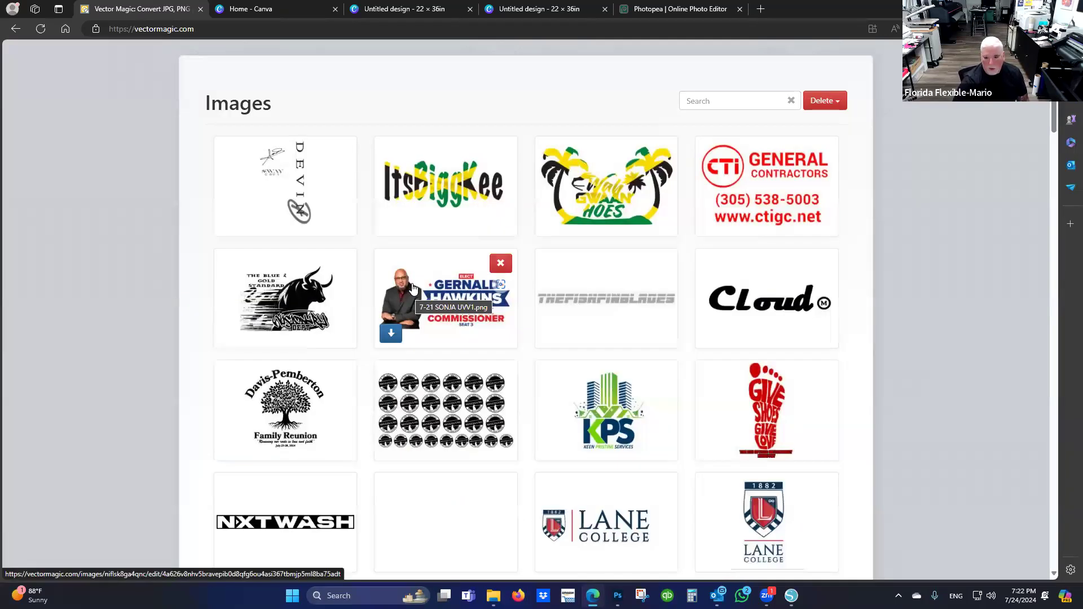
pyautogui.moveTo(619, 402)
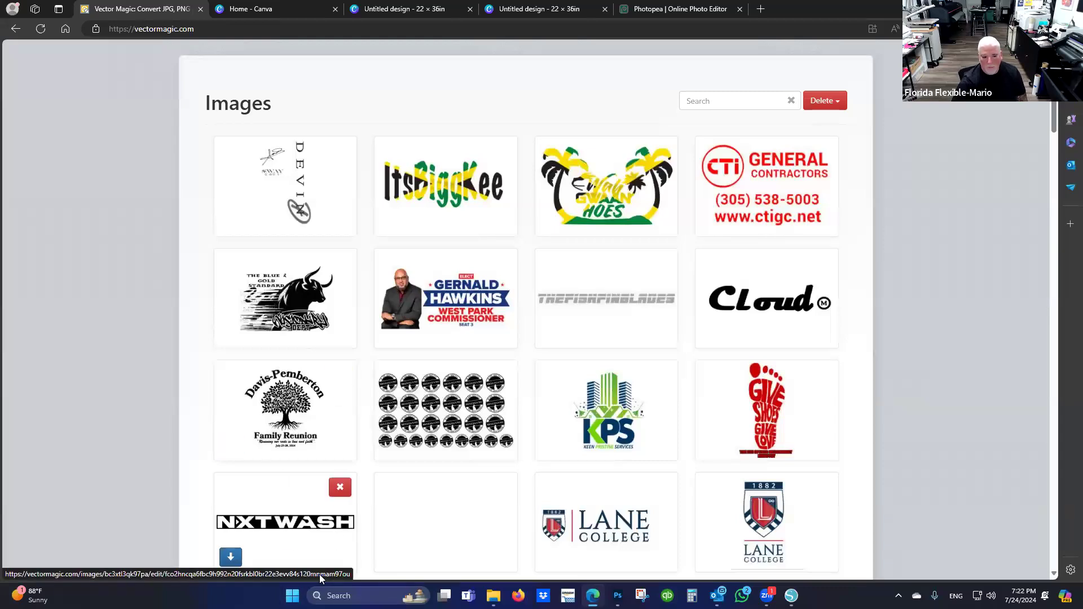
pyautogui.click(286, 423)
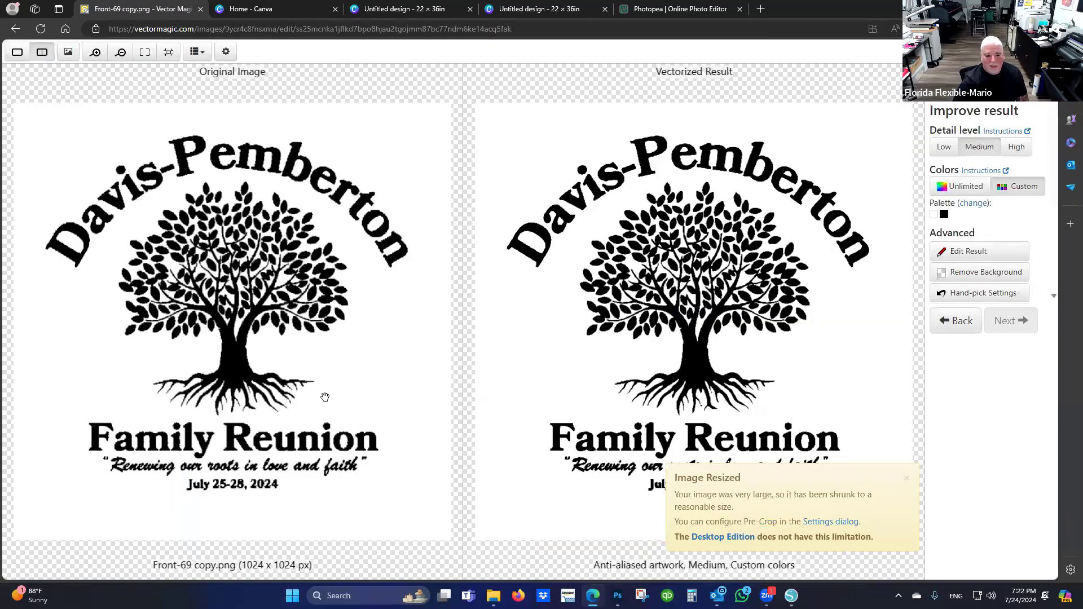
# Compare the original and vectorized edges of the "Reunion" heading and the script line beneath it up close
pyautogui.scroll(5, 325, 397)
pyautogui.moveTo(786, 450); pyautogui.dragTo(705, 277)
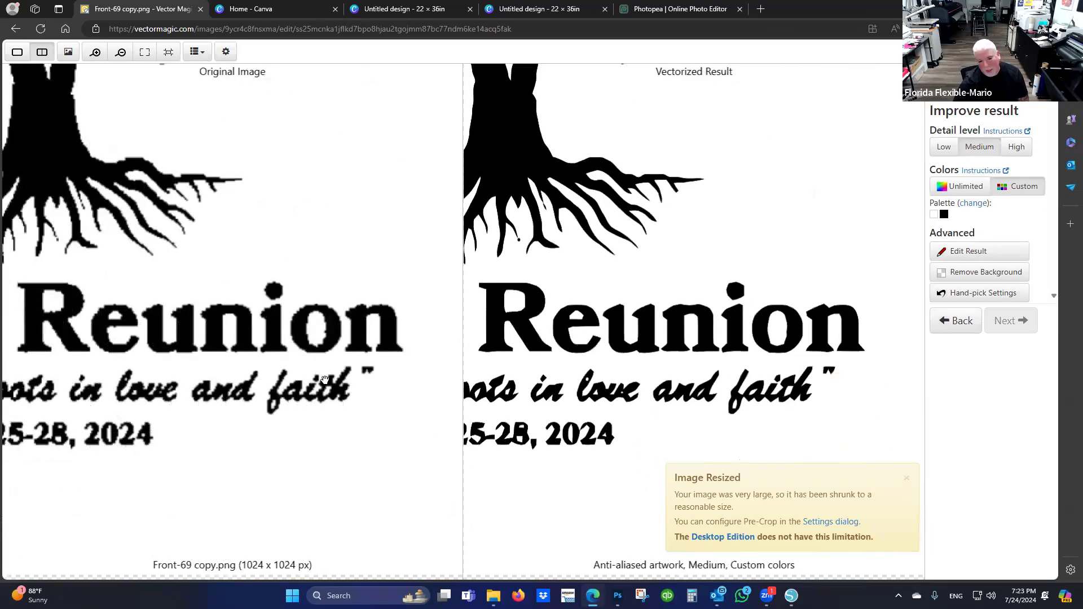
pyautogui.scroll(3, 344, 377)
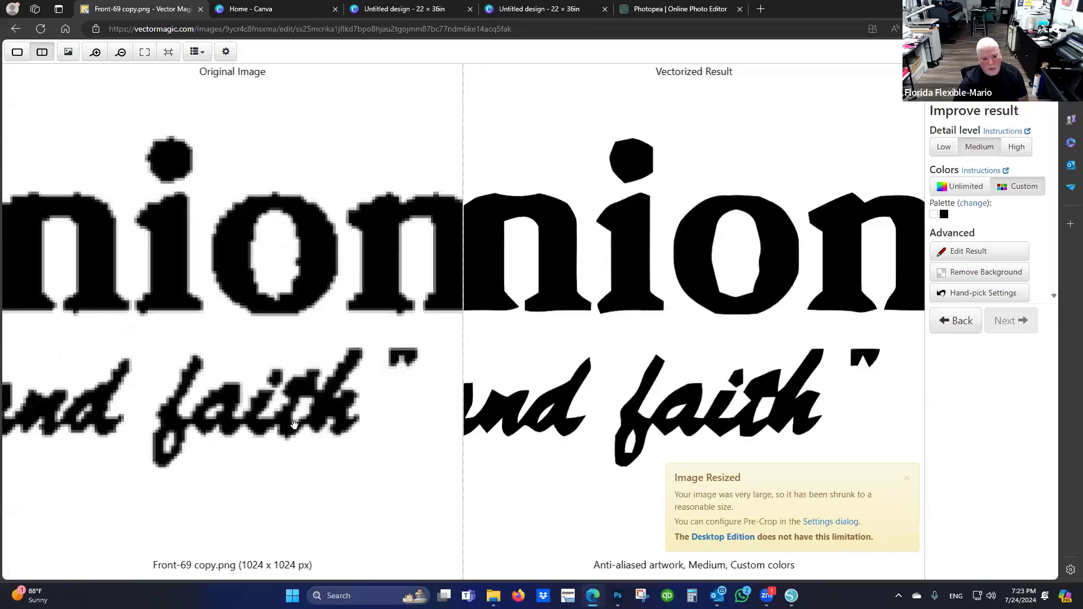
pyautogui.scroll(-2, 536, 395)
pyautogui.scroll(-1, 626, 349)
pyautogui.scroll(-1, 641, 349)
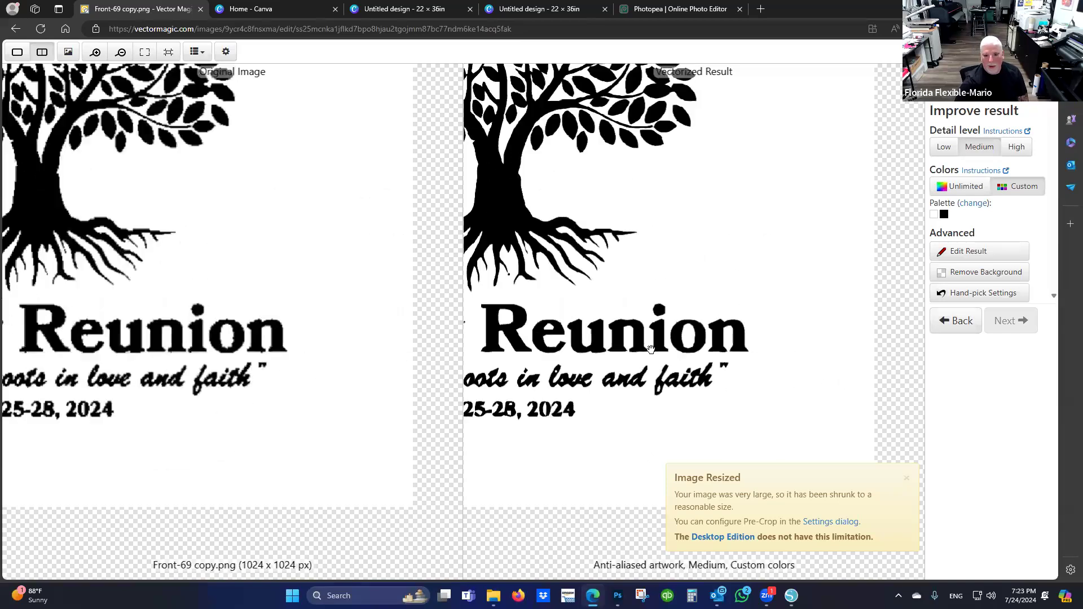
# Compare the tree's leaves, branches and trunk up close between the original and the vectorized result
pyautogui.scroll(2, 682, 299)
pyautogui.scroll(-2, 682, 299)
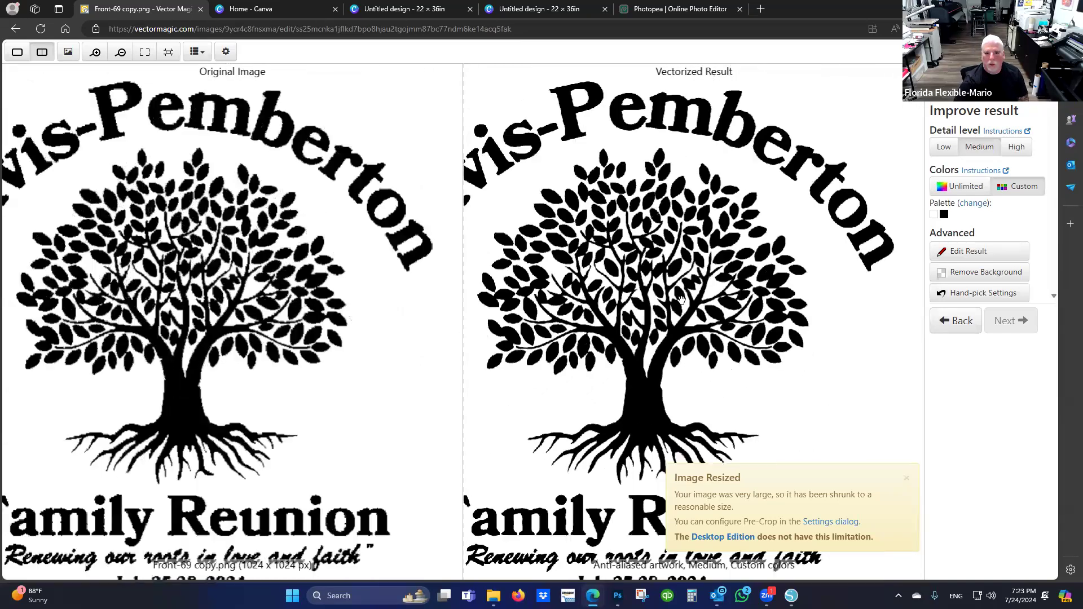
pyautogui.scroll(2, 681, 298)
pyautogui.scroll(1, 618, 412)
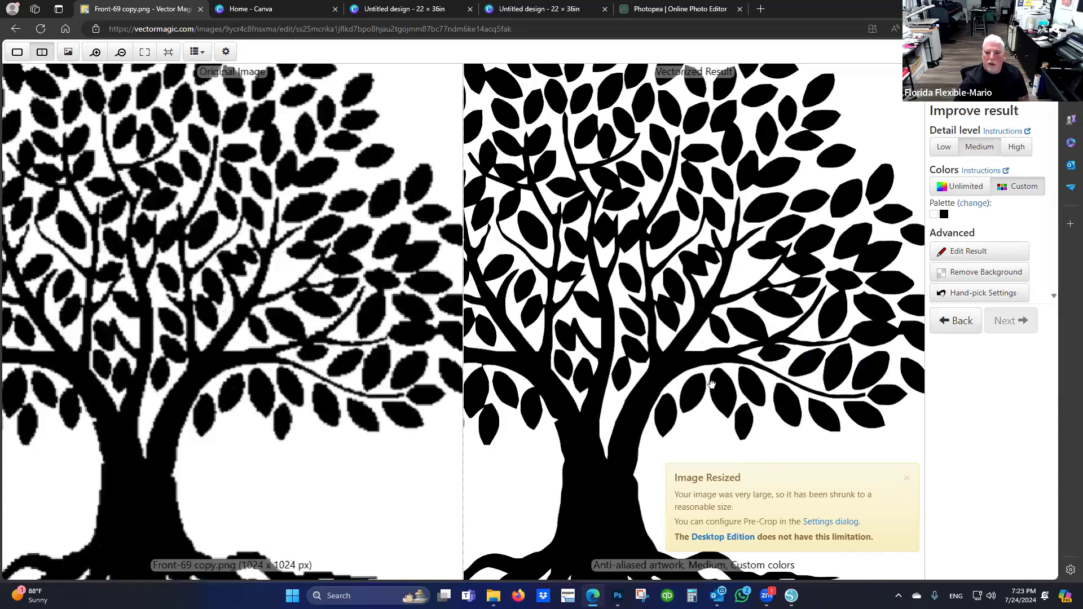
pyautogui.scroll(-3, 712, 384)
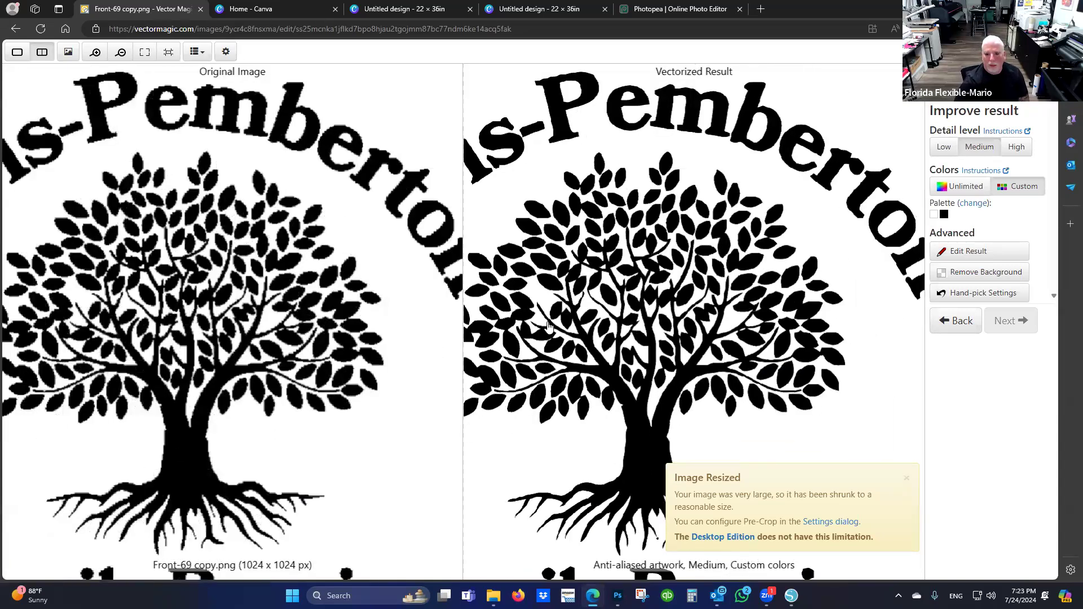
# Go back to the image gallery and open vectr.com in a new browser tab
pyautogui.hotkey('alt', 'Left')
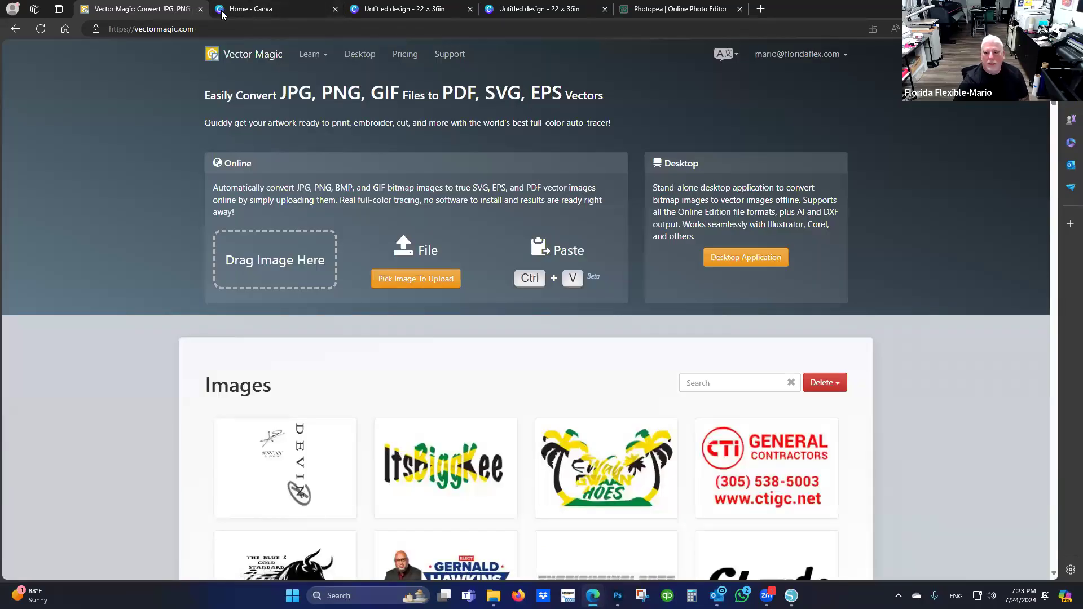
pyautogui.click(760, 9)
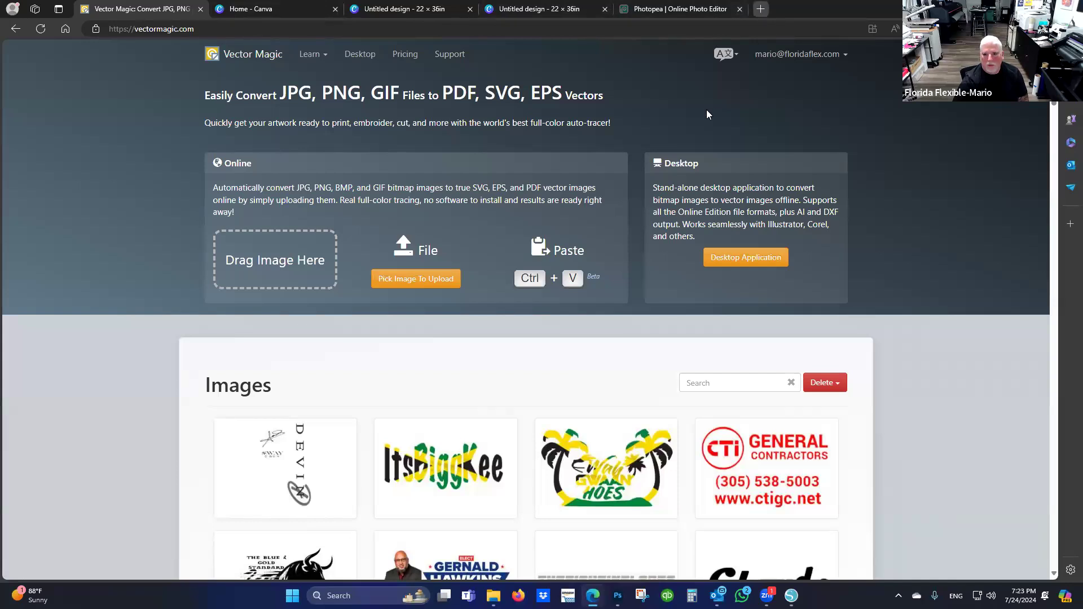
pyautogui.write('vectr.com')
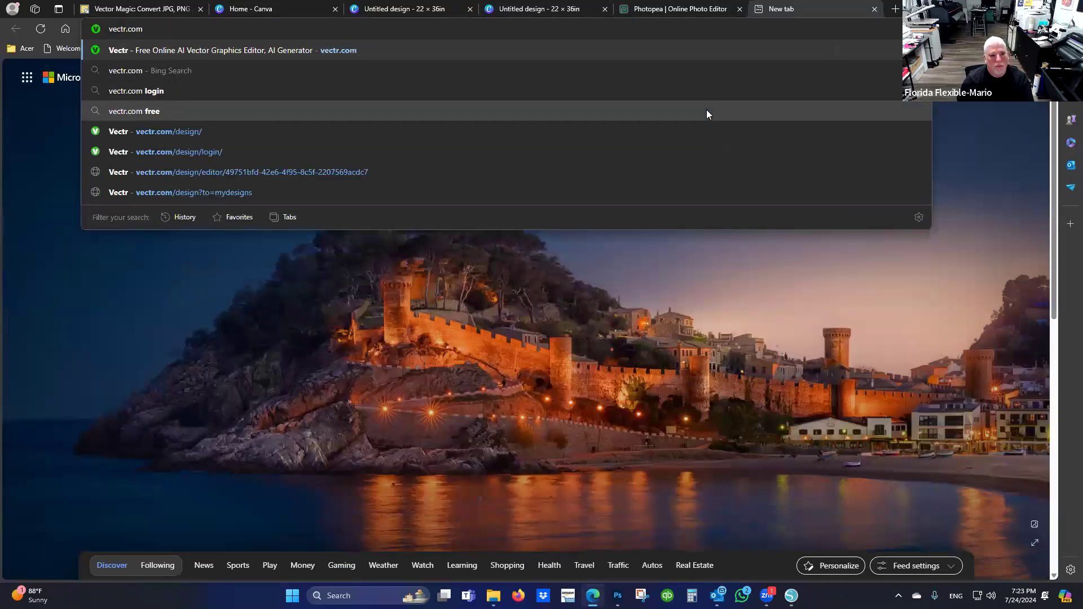
pyautogui.press('Return')
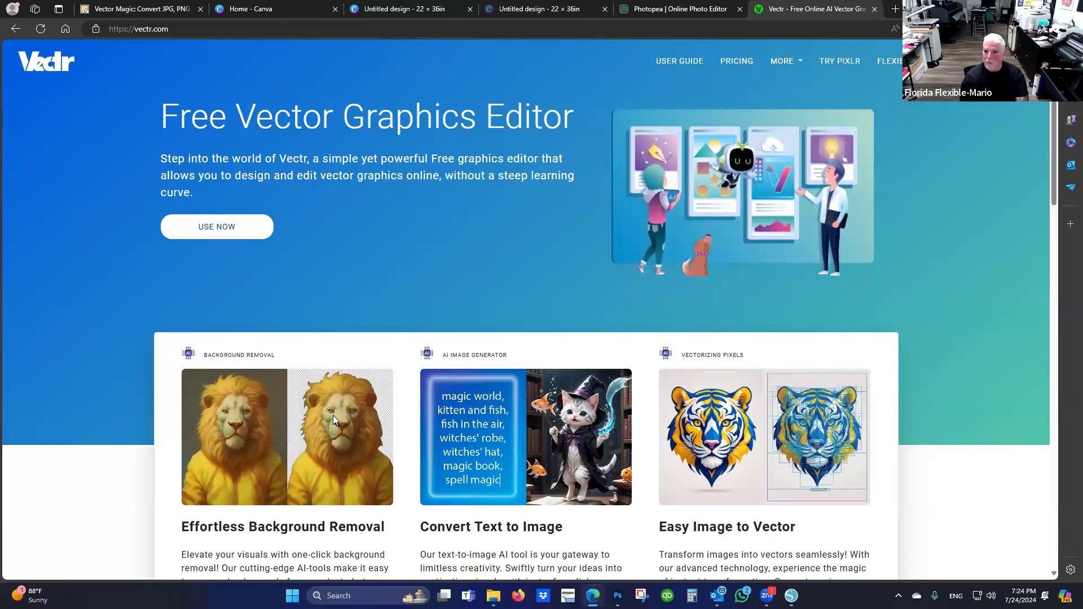
# Close the Vectr site and open the red Give Shoes Give Love footprint image from the Vector Magic gallery
pyautogui.click(873, 9)
pyautogui.moveTo(566, 449)
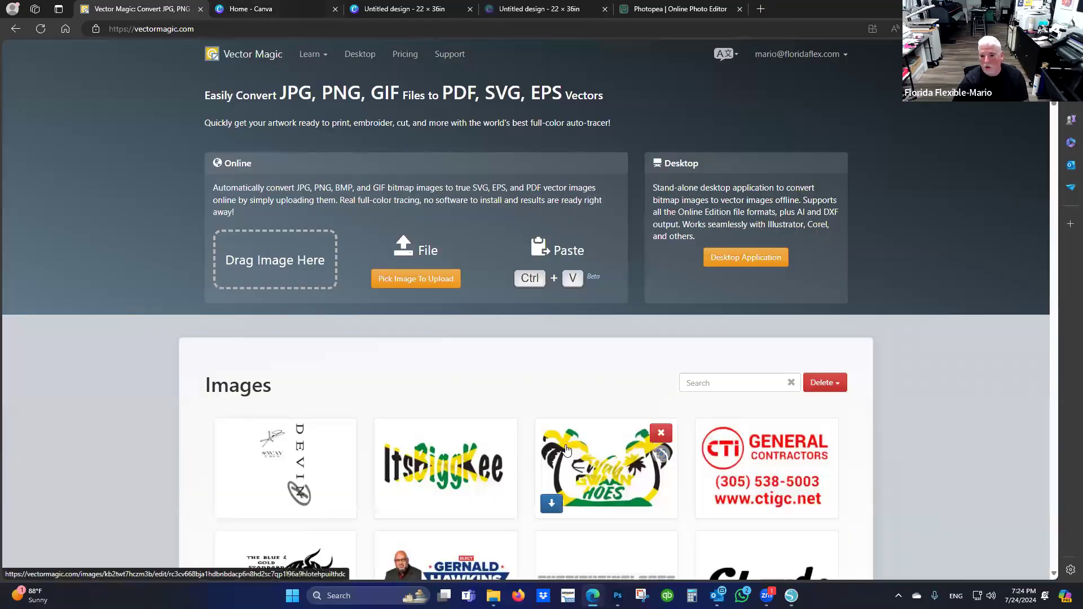
pyautogui.scroll(-5, 567, 450)
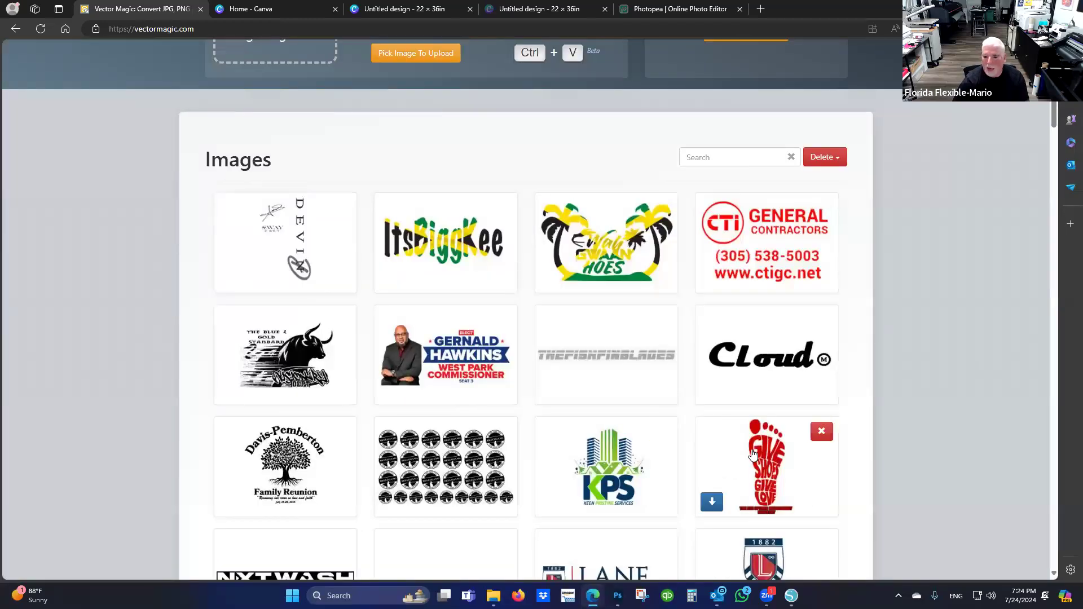
pyautogui.click(770, 365)
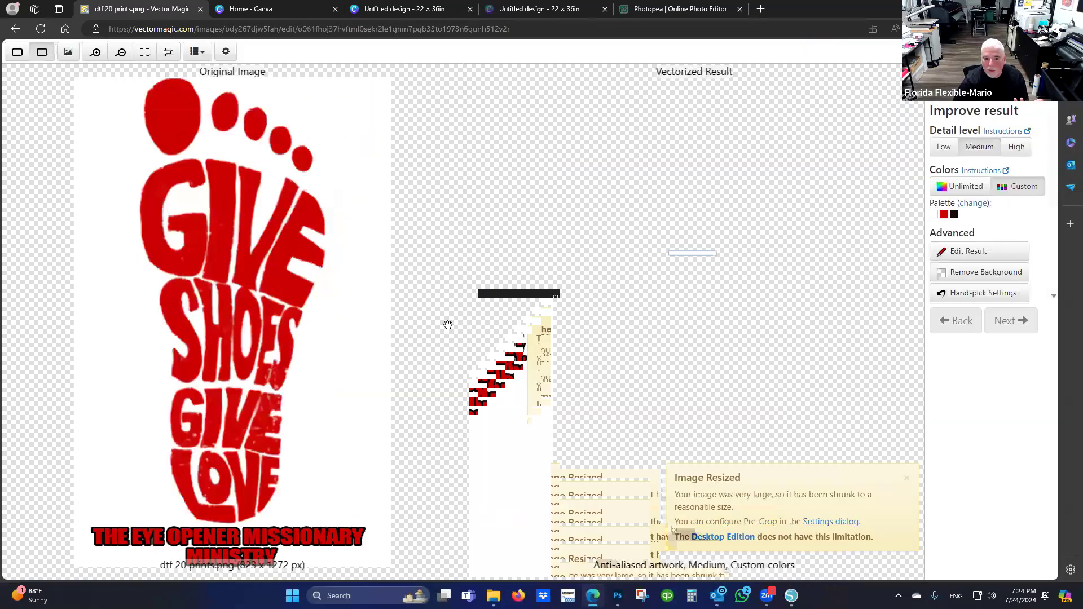
# Compare the footprint's SHOES and GIVE lettering up close between the original and the vectorized result
pyautogui.scroll(5, 653, 361)
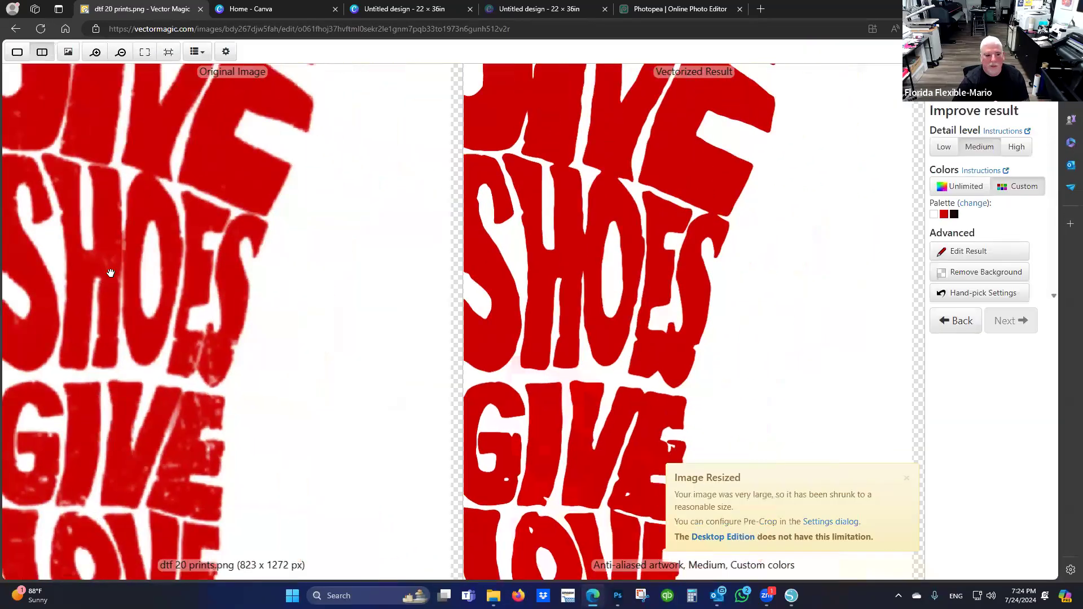
pyautogui.scroll(2, 238, 284)
pyautogui.scroll(3, 759, 331)
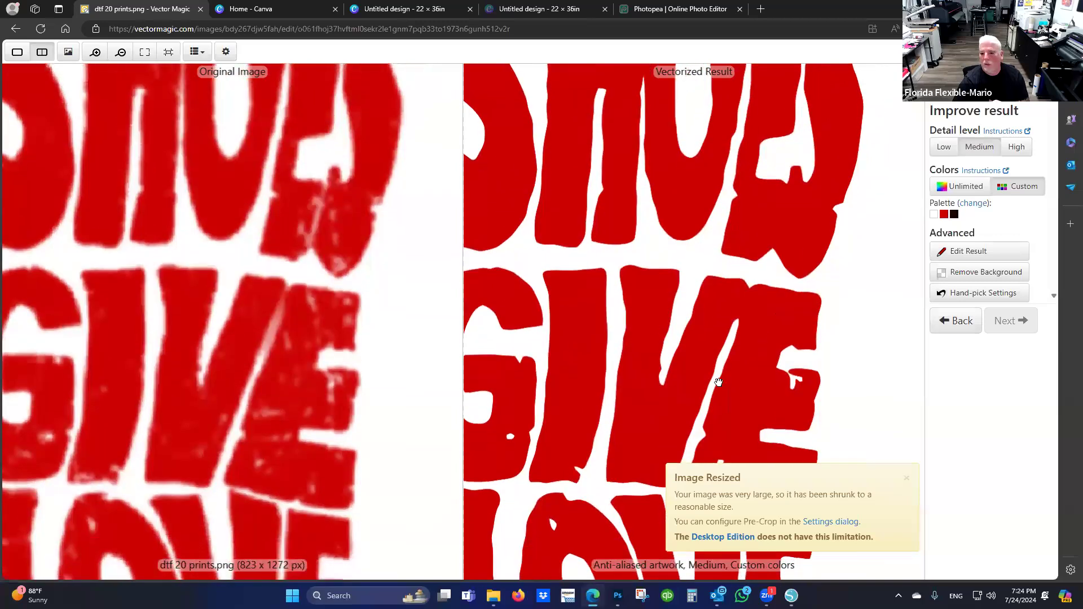
pyautogui.scroll(-6, 755, 395)
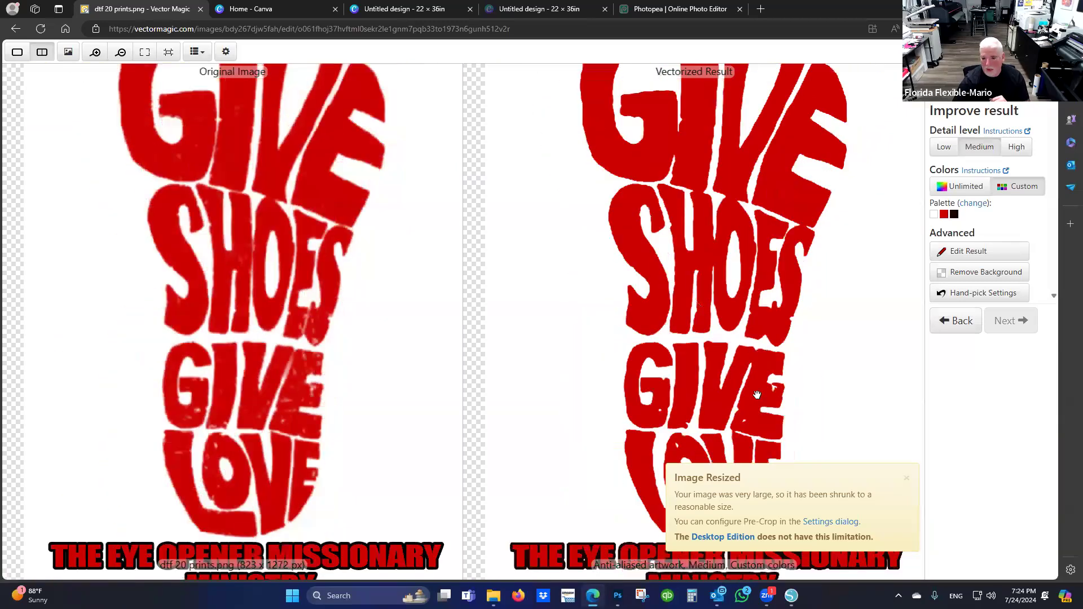
# Compare the footprint's lower LOVE lettering and the ministry caption between the original and the vectorized result
pyautogui.scroll(5, 753, 393)
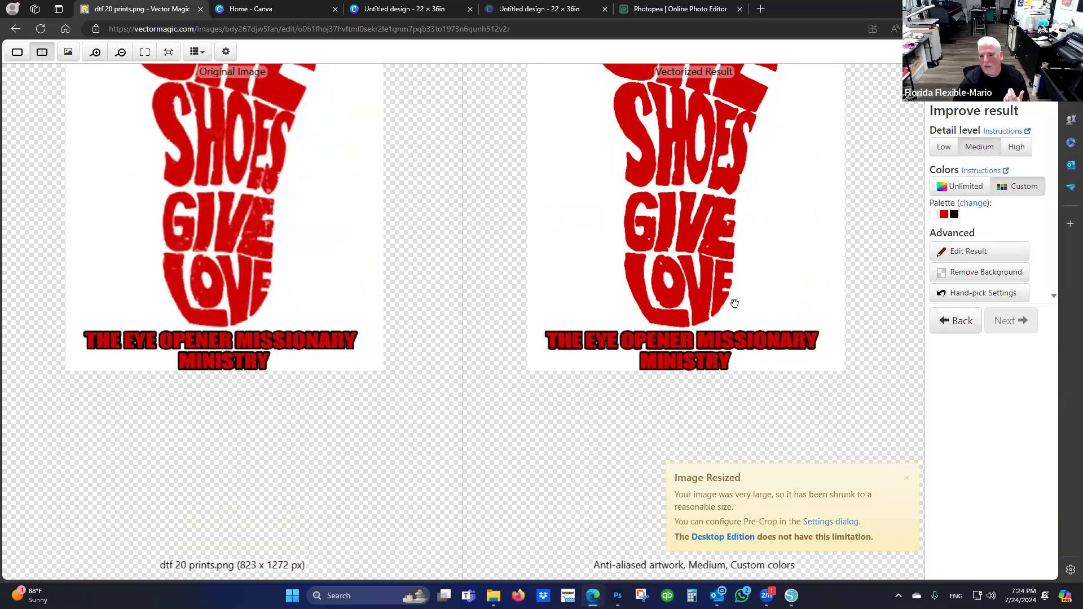
pyautogui.scroll(-4, 727, 226)
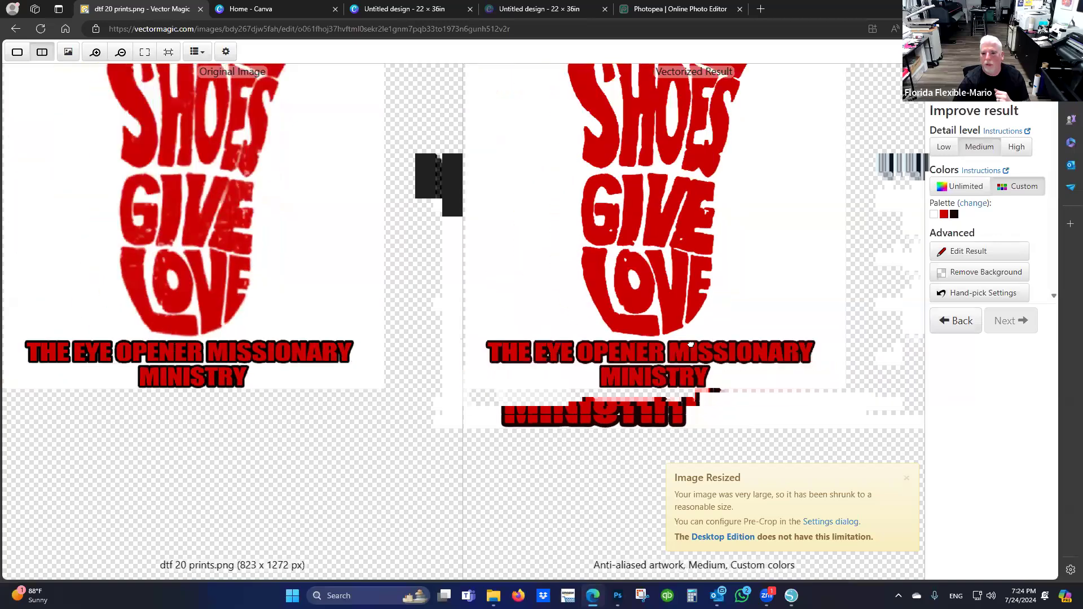
pyautogui.scroll(1, 716, 162)
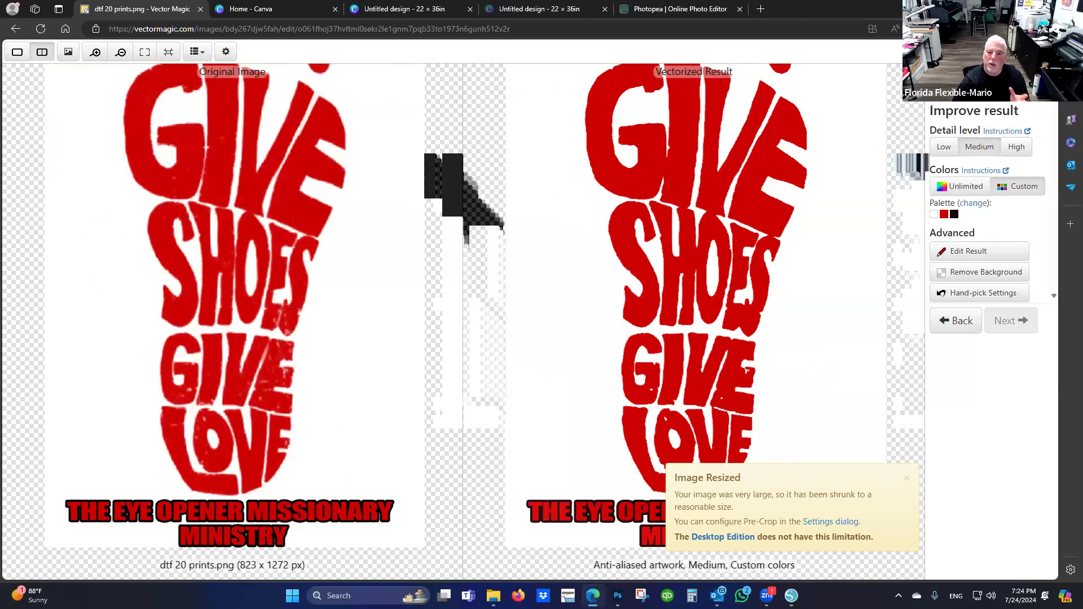
# Leave the vectorized footprint image and go back to the 22 x 36 in gang sheet design in Canva
pyautogui.hotkey('alt', 'Left')
pyautogui.click(284, 12)
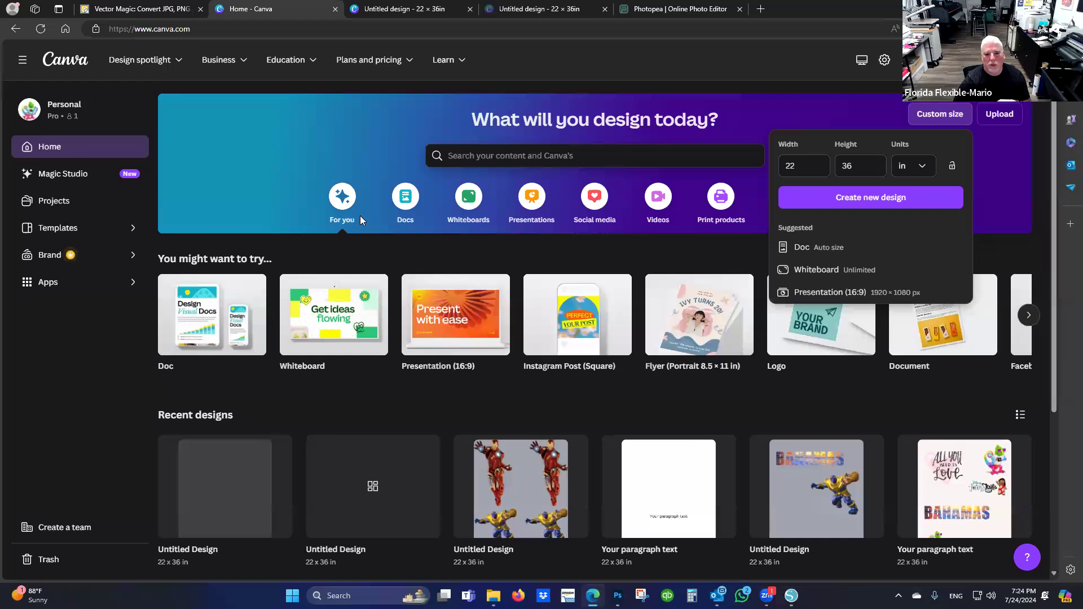
pyautogui.moveTo(220, 57)
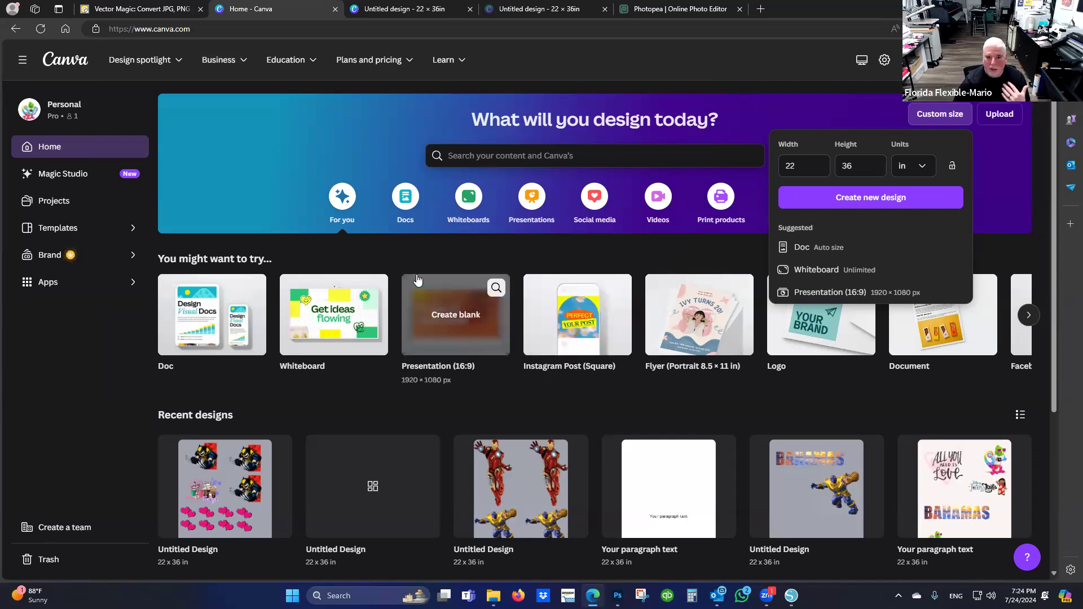
pyautogui.click(386, 9)
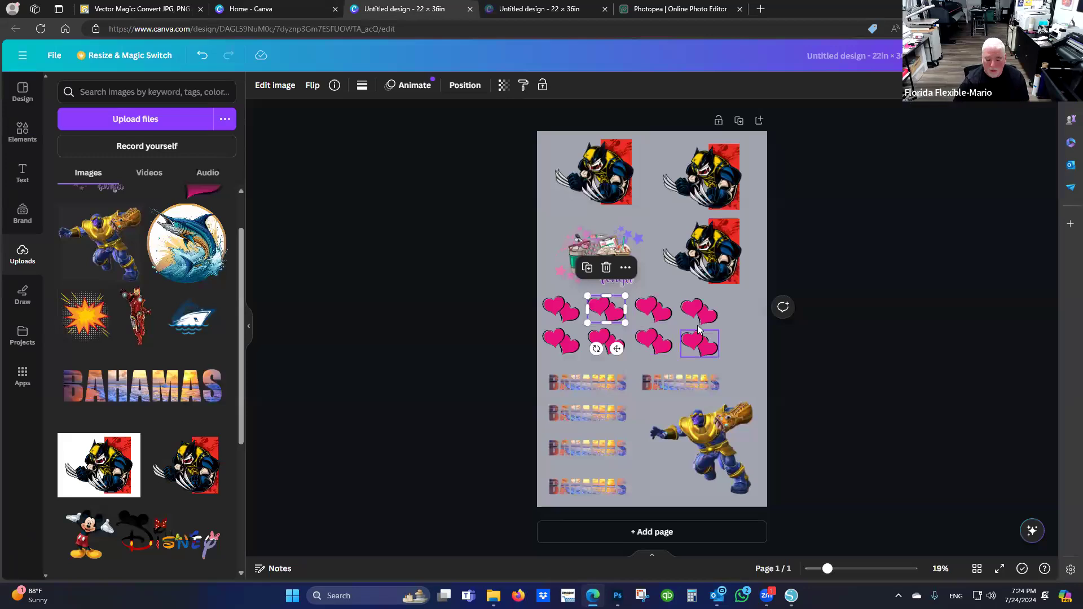
# Examine the pink heart pairs and the medical coffee cup artwork up close for edge sharpness
pyautogui.scroll(10, 719, 335)
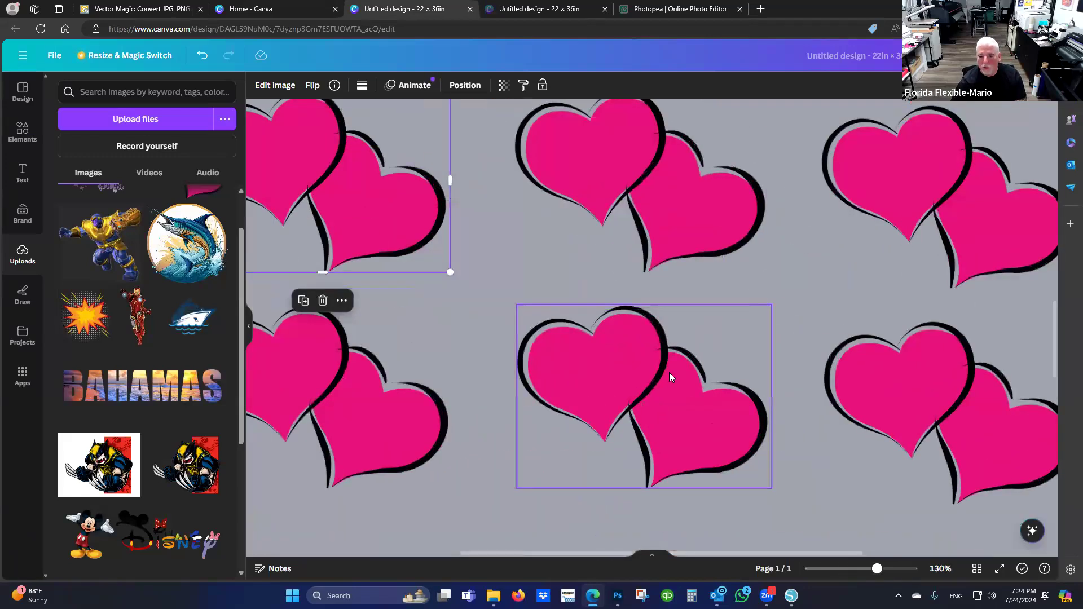
pyautogui.scroll(4, 660, 332)
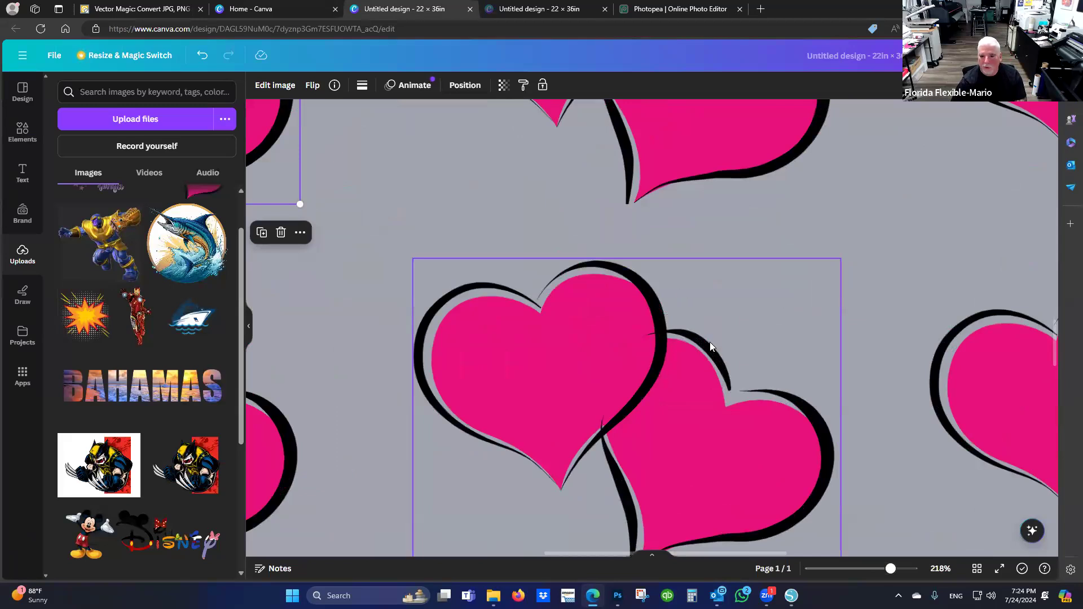
pyautogui.scroll(-8, 711, 347)
pyautogui.scroll(6, 651, 274)
pyautogui.scroll(3, 608, 448)
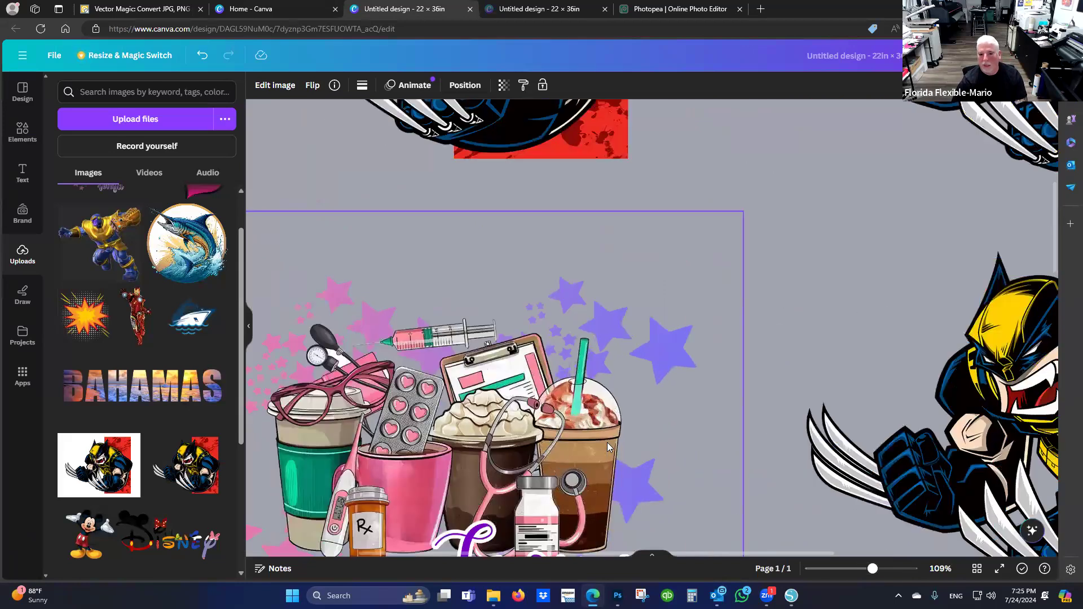
pyautogui.scroll(3, 519, 405)
pyautogui.scroll(-5, 519, 405)
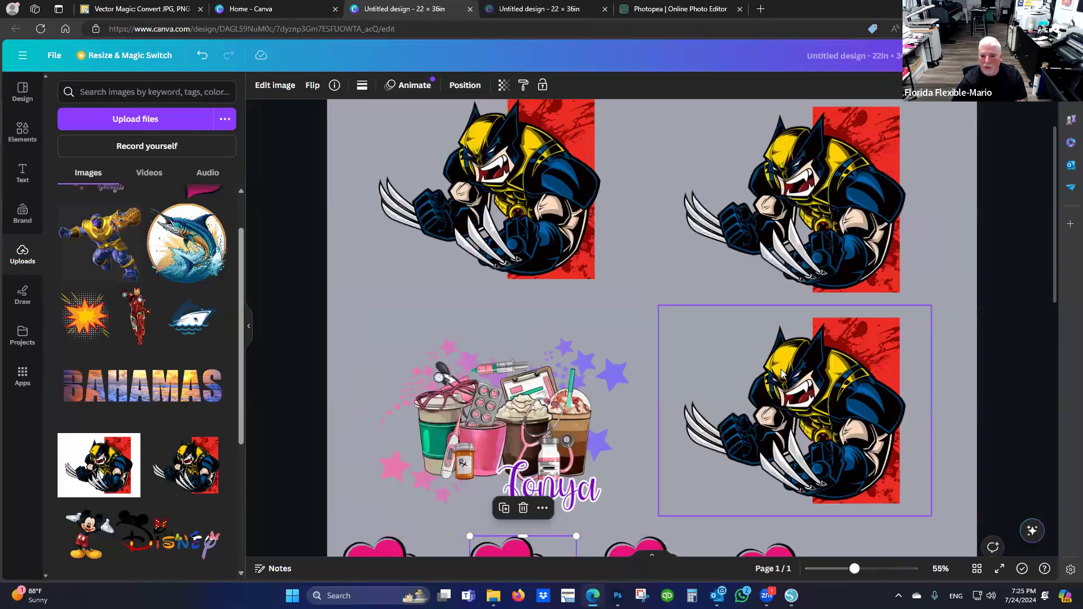
# Examine the Wolverine artwork's outlines, claws and face up close on the gang sheet
pyautogui.scroll(-2, 782, 373)
pyautogui.scroll(-3, 787, 339)
pyautogui.scroll(1, 786, 292)
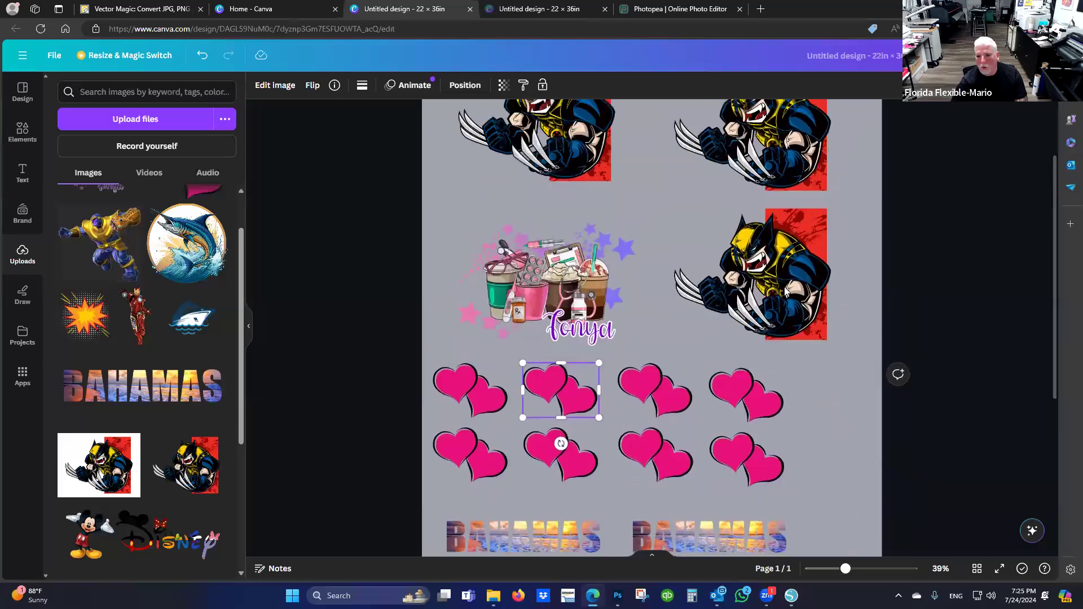
pyautogui.scroll(2, 785, 291)
pyautogui.scroll(5, 778, 244)
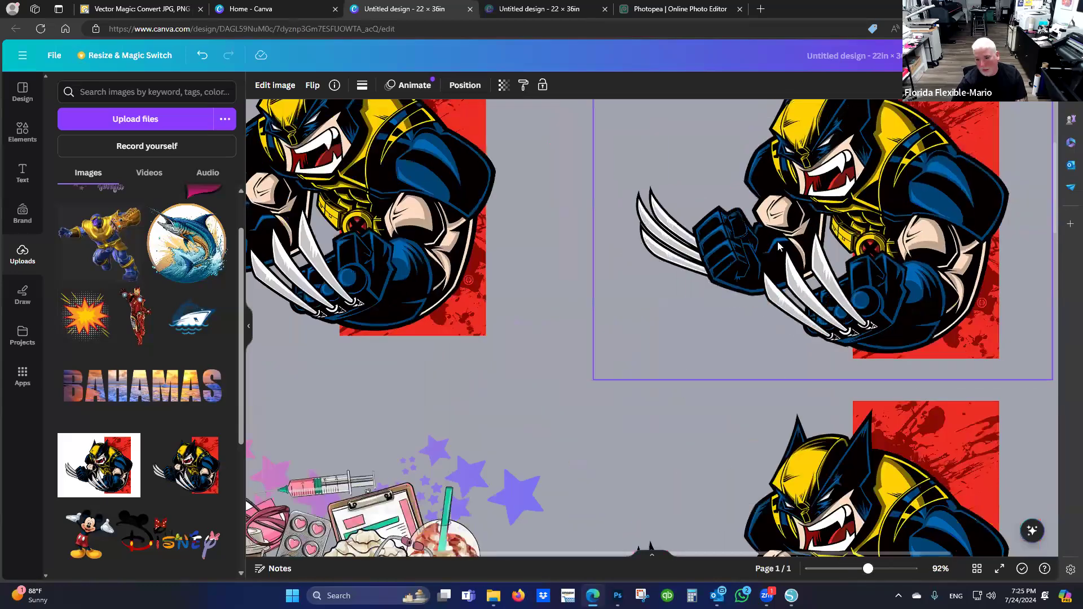
pyautogui.scroll(-4, 778, 246)
pyautogui.scroll(6, 795, 338)
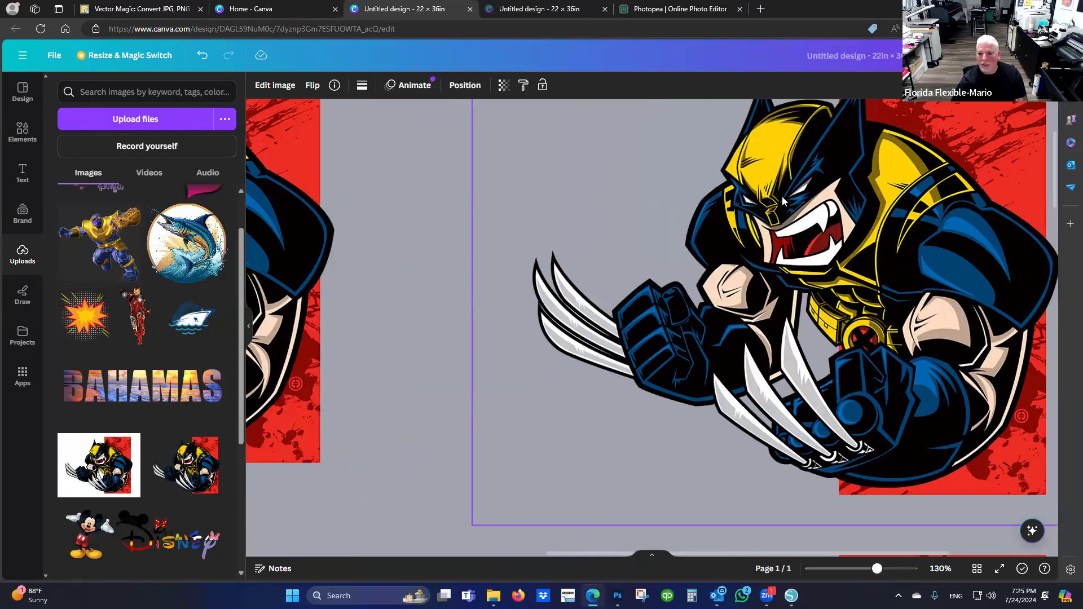
pyautogui.scroll(3, 783, 309)
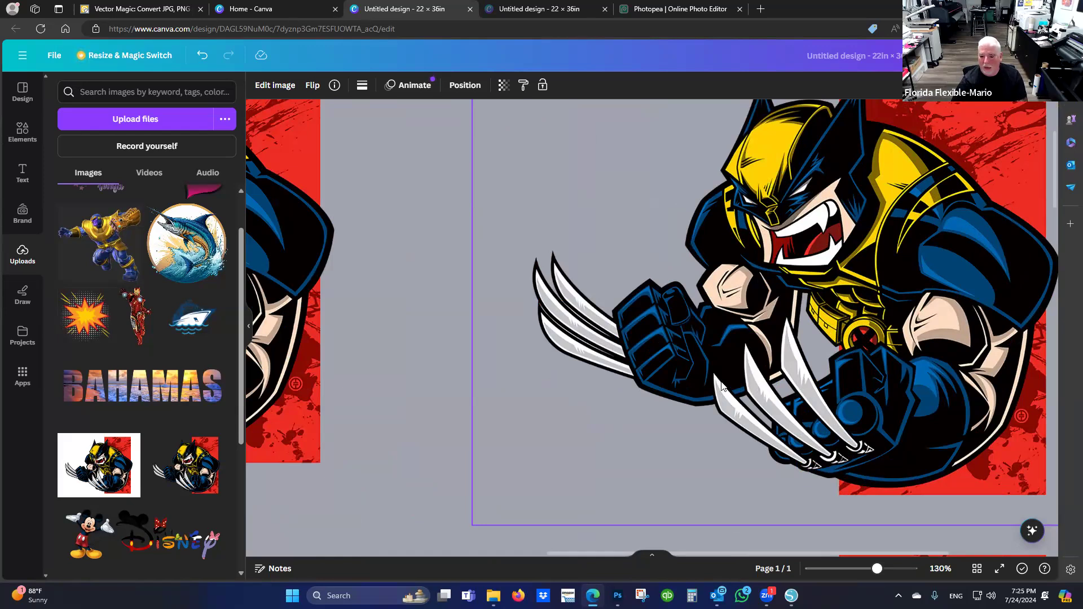
# Examine the BAHAMAS lettering and the Thanos figure up close on the gang sheet
pyautogui.scroll(-10, 718, 385)
pyautogui.scroll(-8, 718, 381)
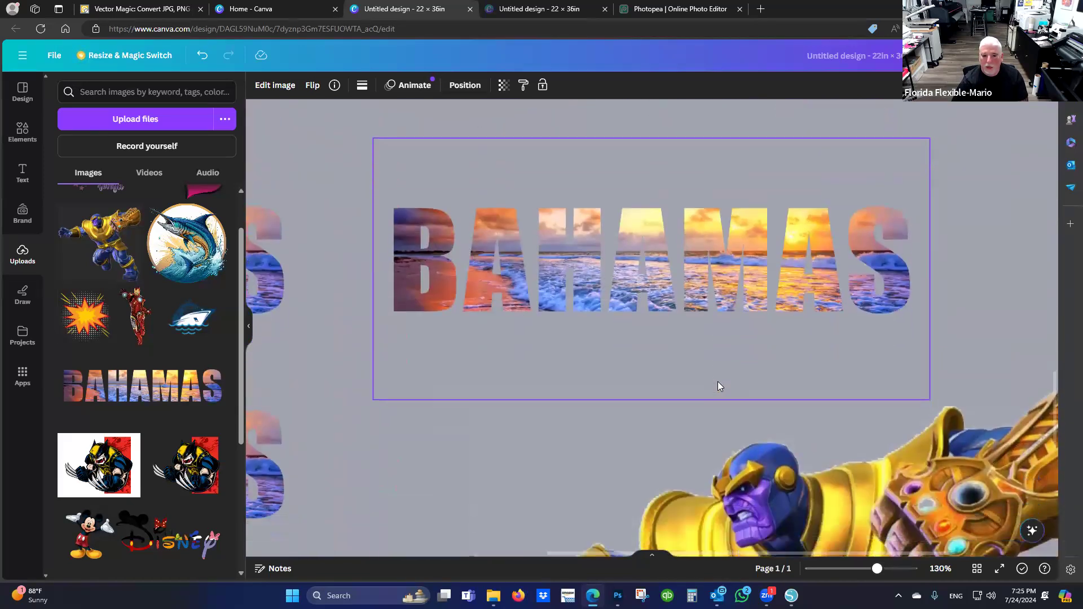
pyautogui.scroll(2, 731, 270)
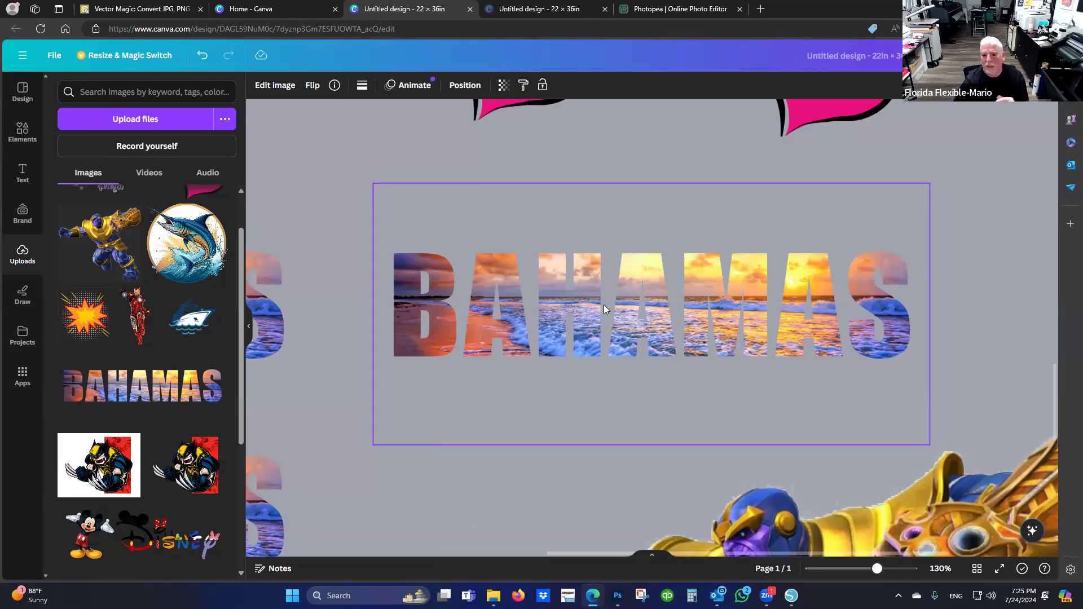
pyautogui.scroll(-2, 659, 330)
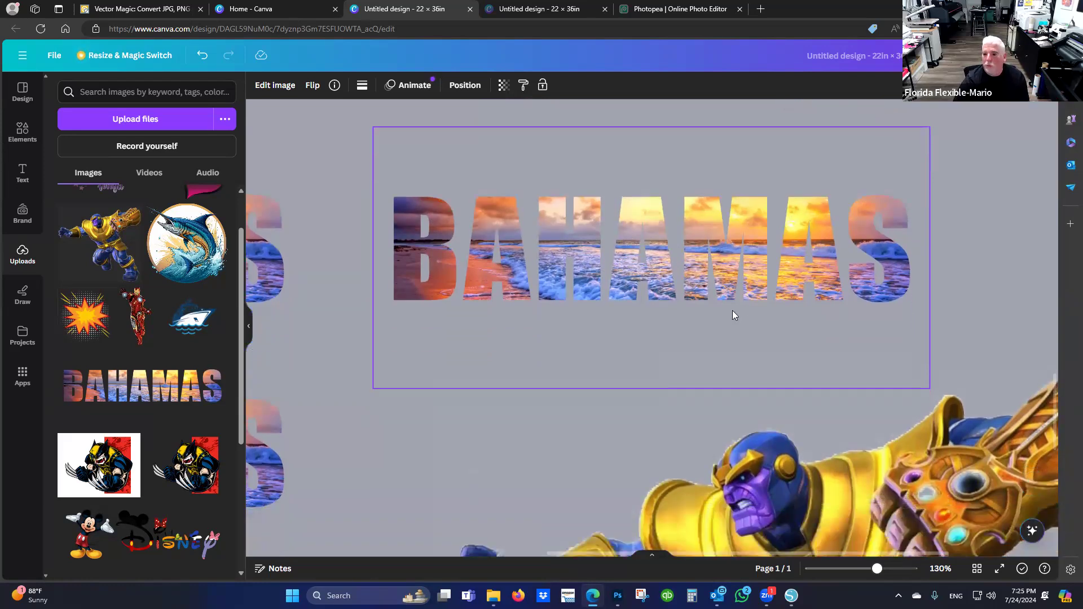
pyautogui.scroll(-5, 759, 302)
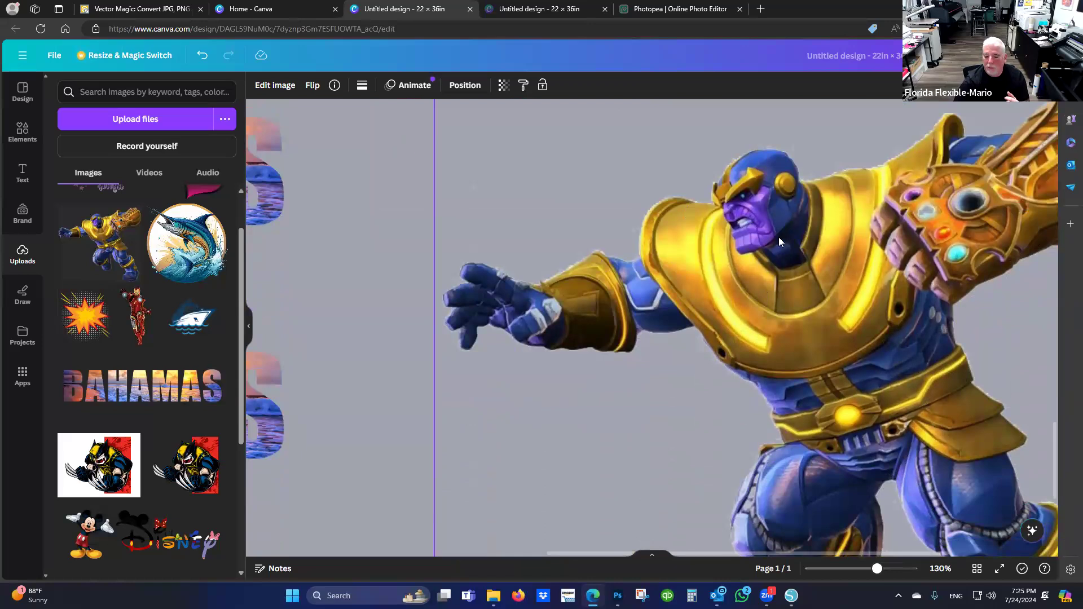
pyautogui.scroll(-5, 771, 357)
pyautogui.scroll(6, 763, 254)
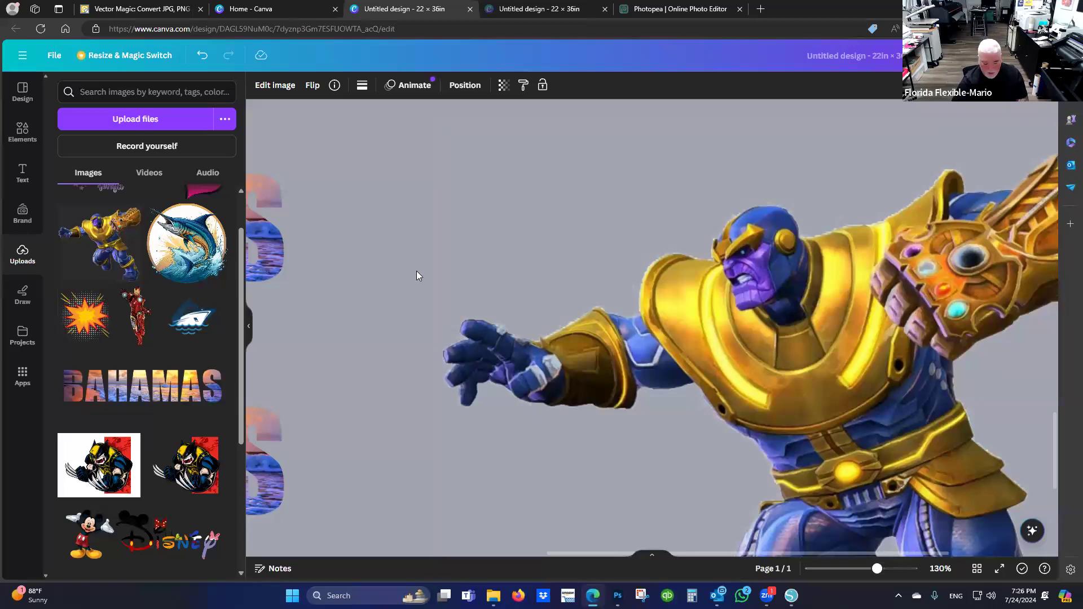
# Review the whole gang sheet layout, from the Thanos figure and BAHAMAS lettering up to the Wolverine artwork
pyautogui.scroll(-5, 435, 292)
pyautogui.scroll(-3, 434, 286)
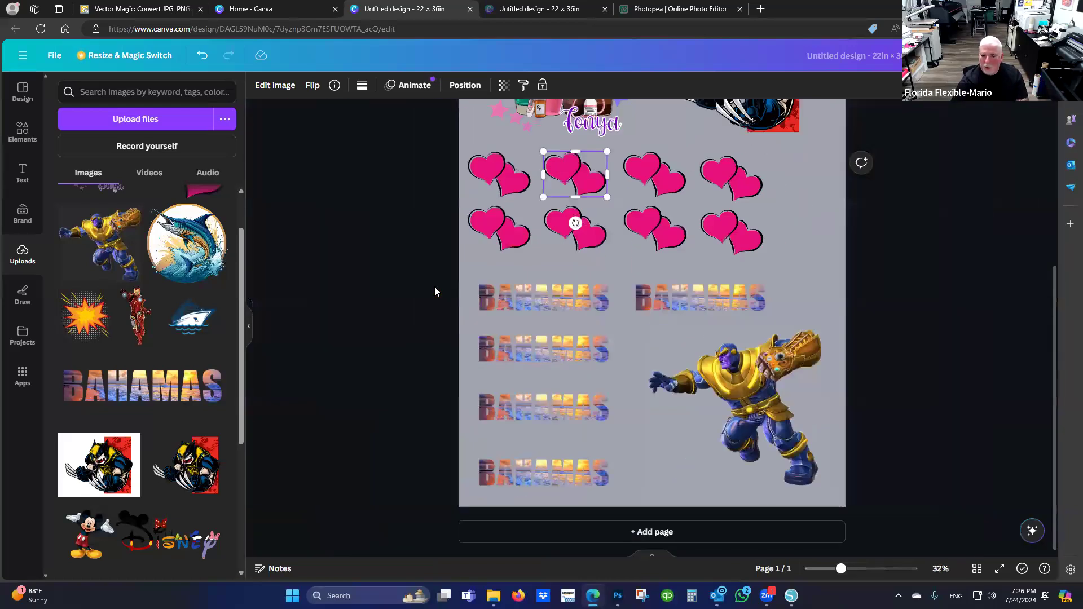
pyautogui.scroll(3, 665, 377)
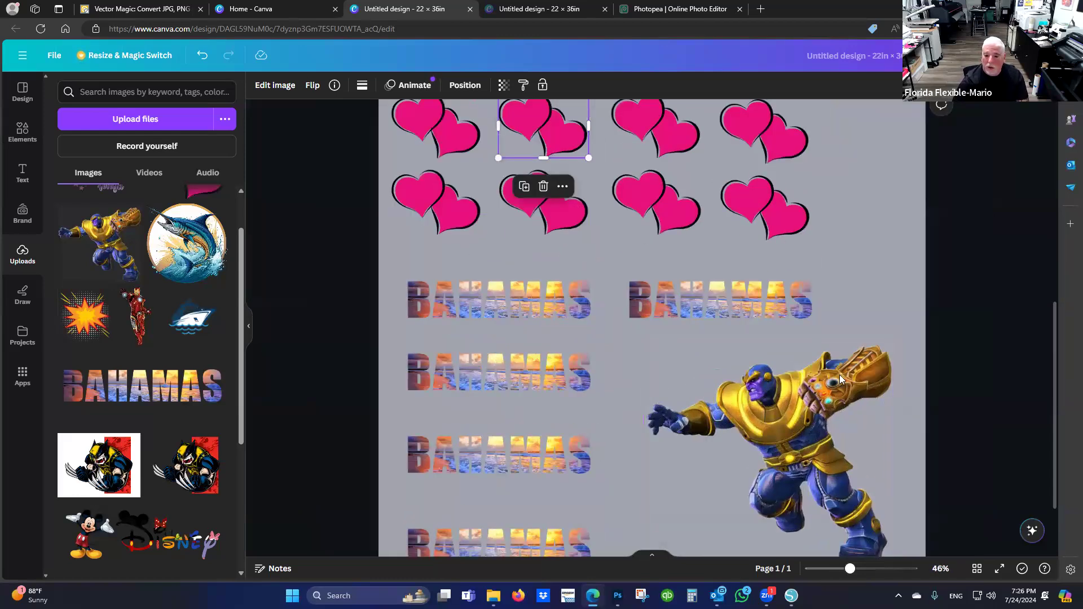
pyautogui.scroll(4, 717, 346)
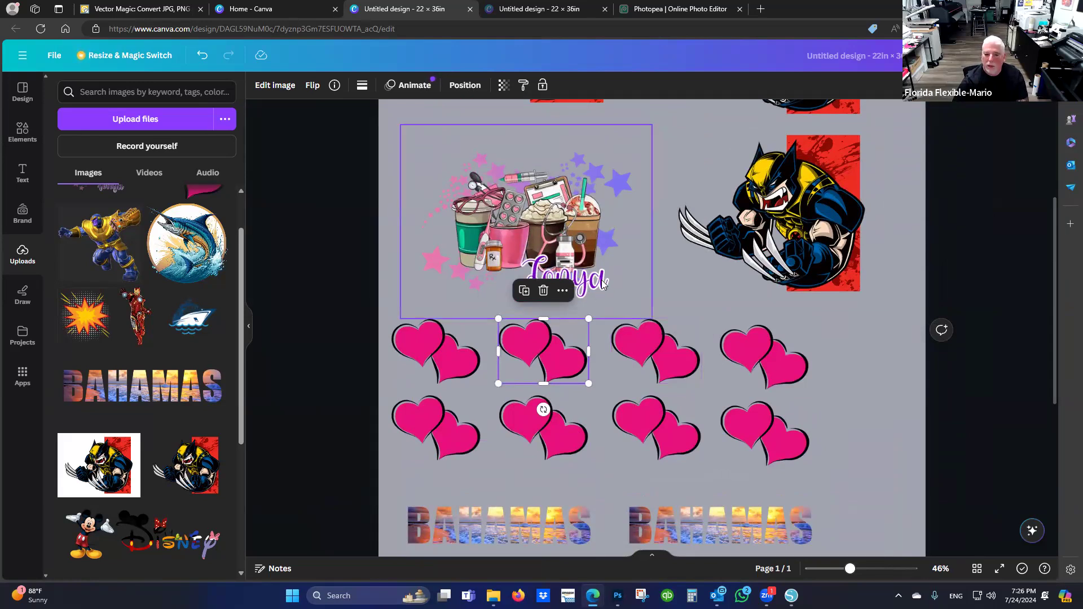
pyautogui.scroll(-2, 717, 329)
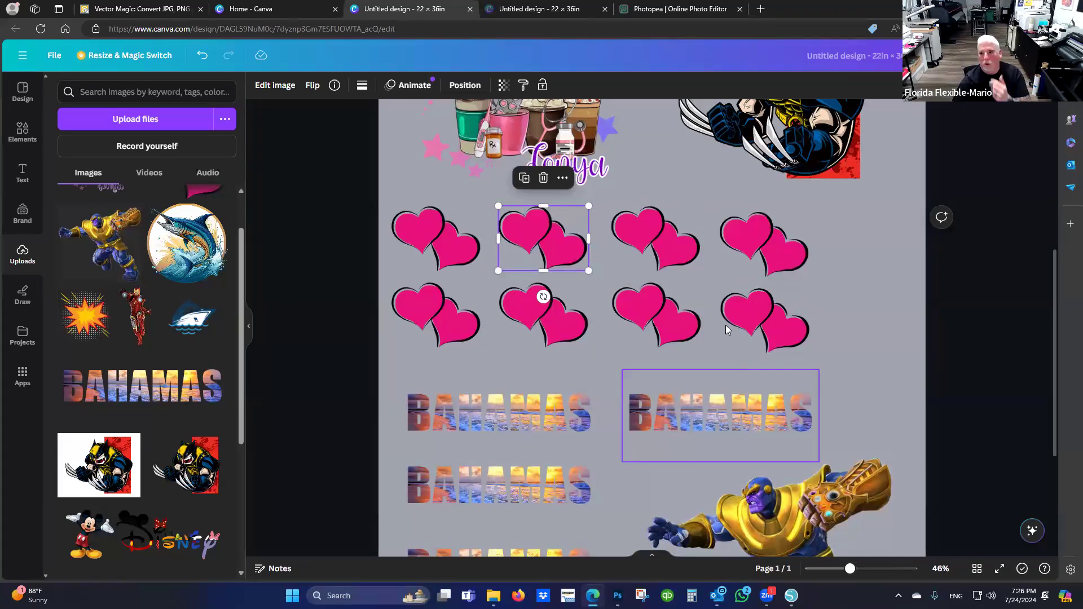
pyautogui.scroll(1, 737, 305)
pyautogui.scroll(5, 736, 306)
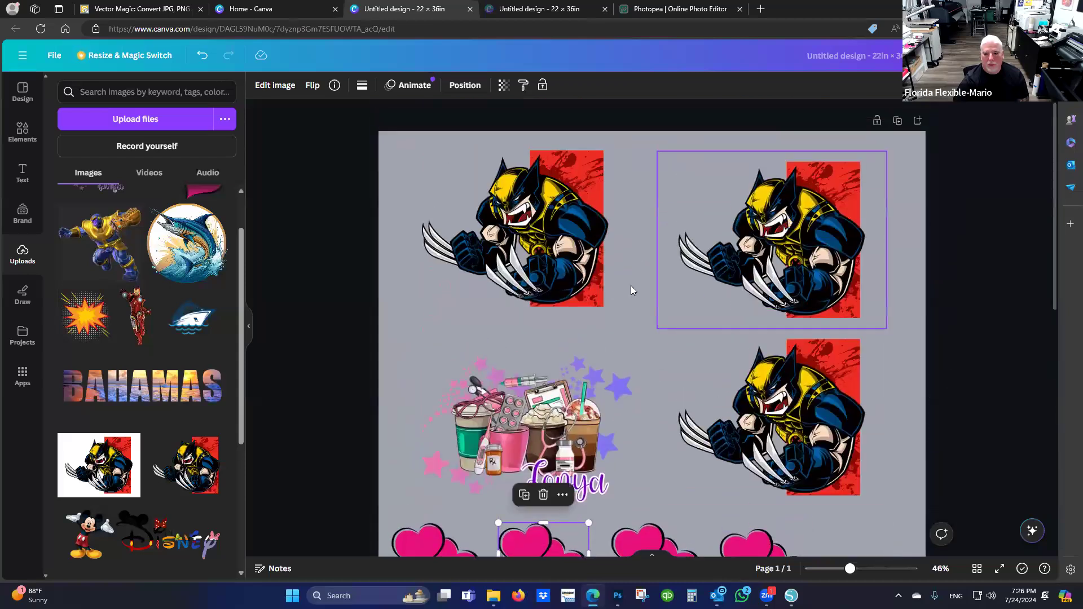
pyautogui.scroll(-3, 530, 271)
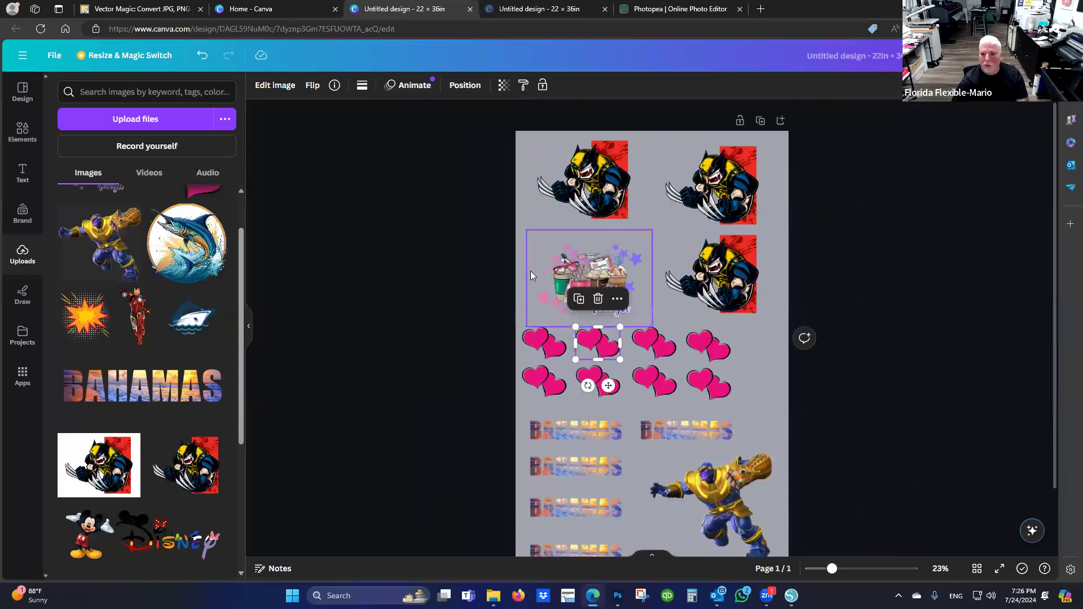
pyautogui.scroll(-1, 530, 271)
pyautogui.scroll(3, 530, 269)
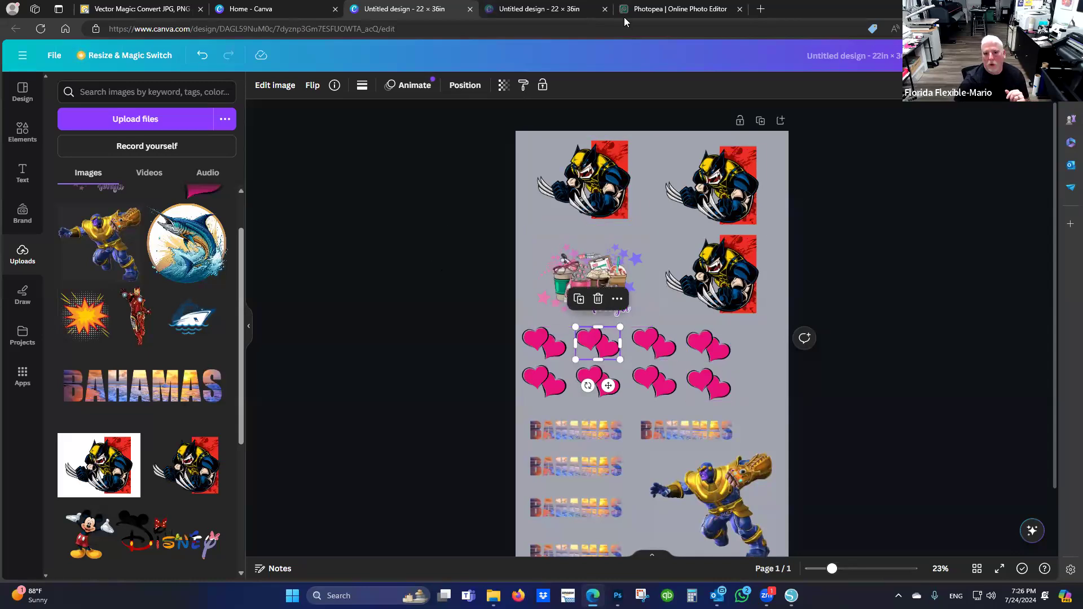
# Close the second Untitled design 22 × 36in browser tab and switch to Silhouette Studio
pyautogui.click(604, 9)
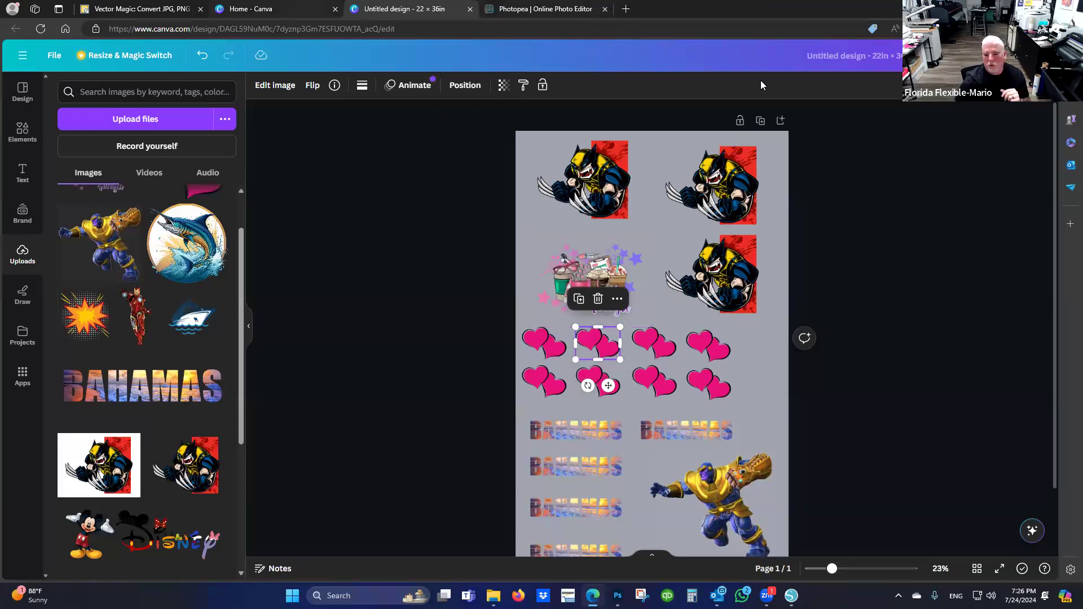
pyautogui.click(791, 596)
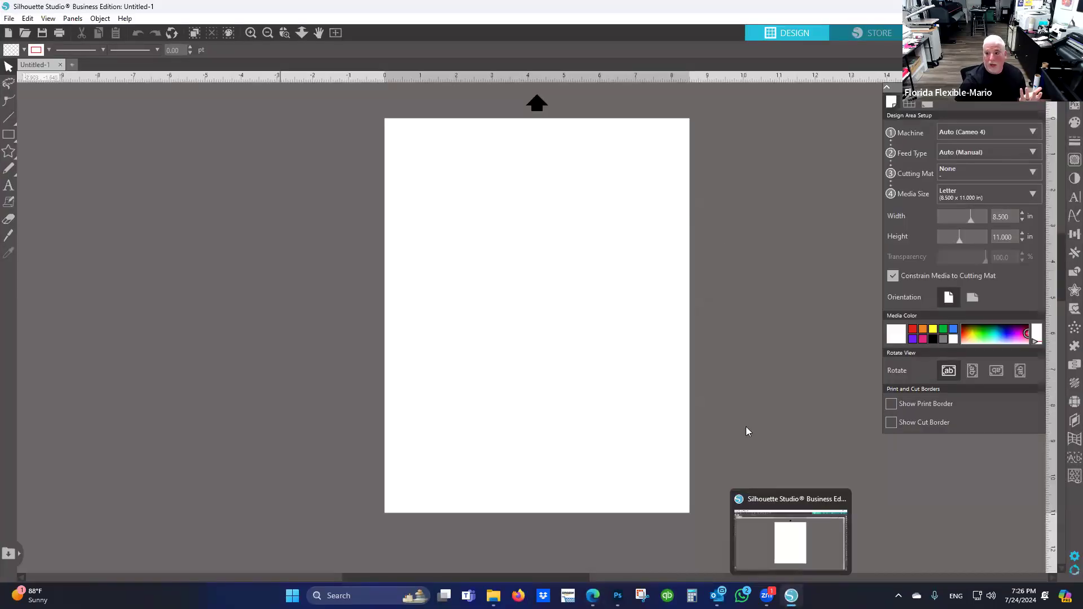
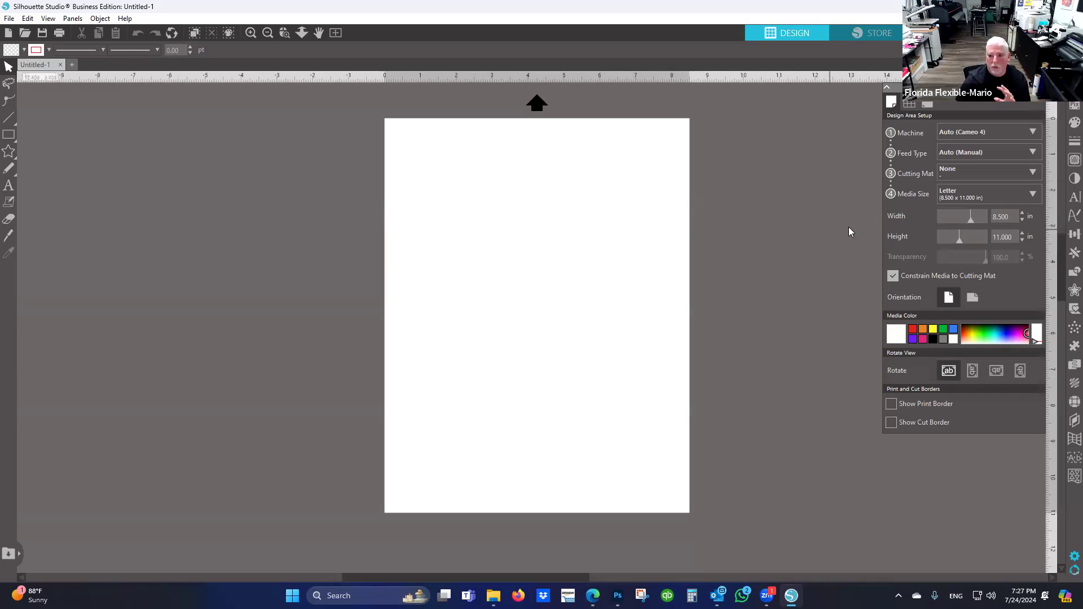
# Choose a custom media size for the design area and set its width to 12 in
pyautogui.click(999, 191)
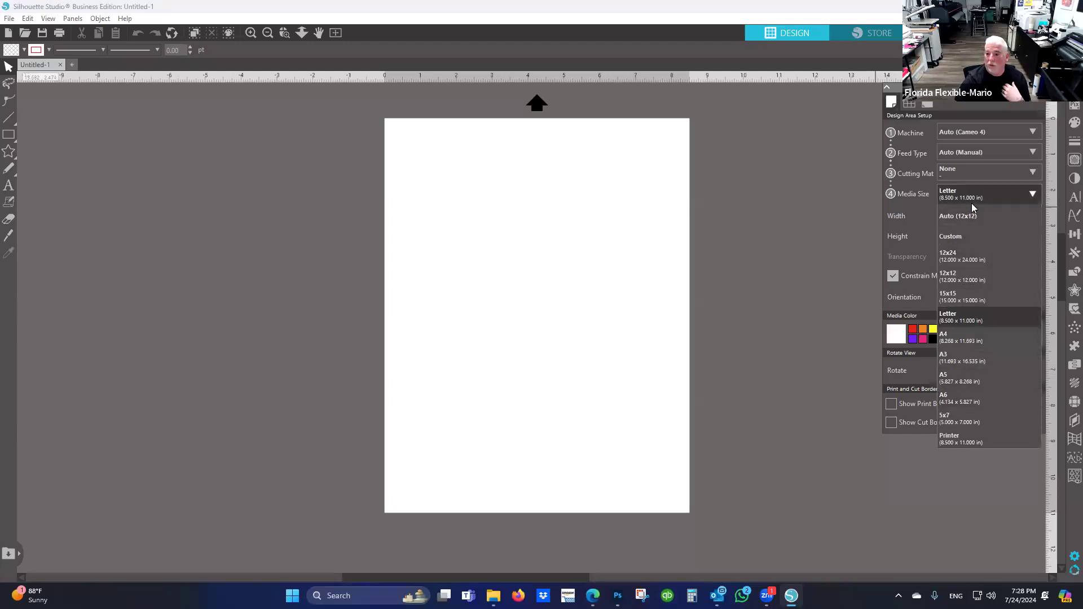
pyautogui.click(975, 236)
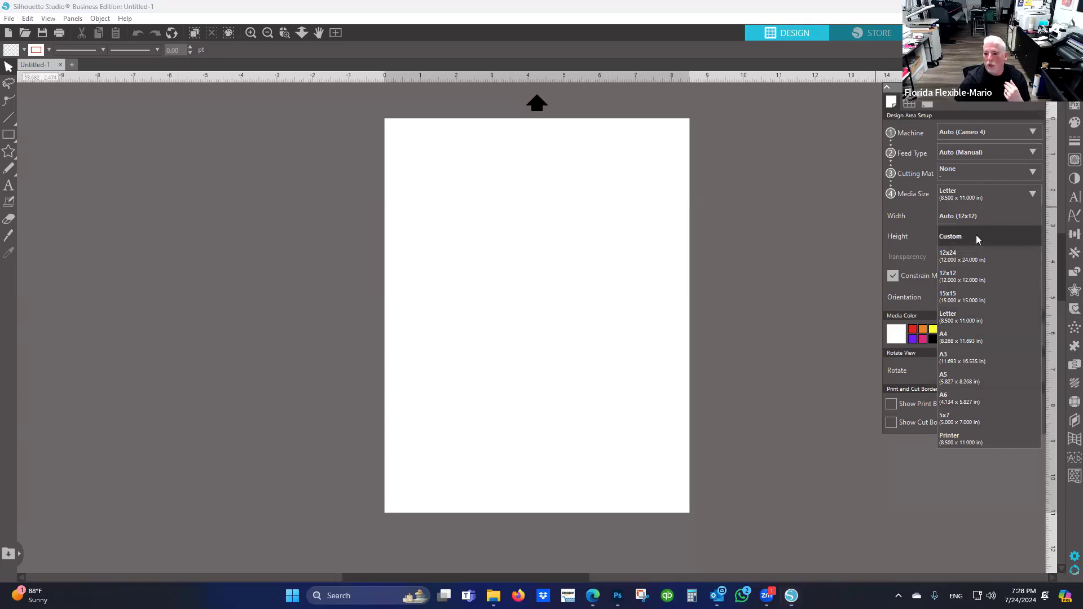
pyautogui.moveTo(966, 213); pyautogui.dragTo(966, 218)
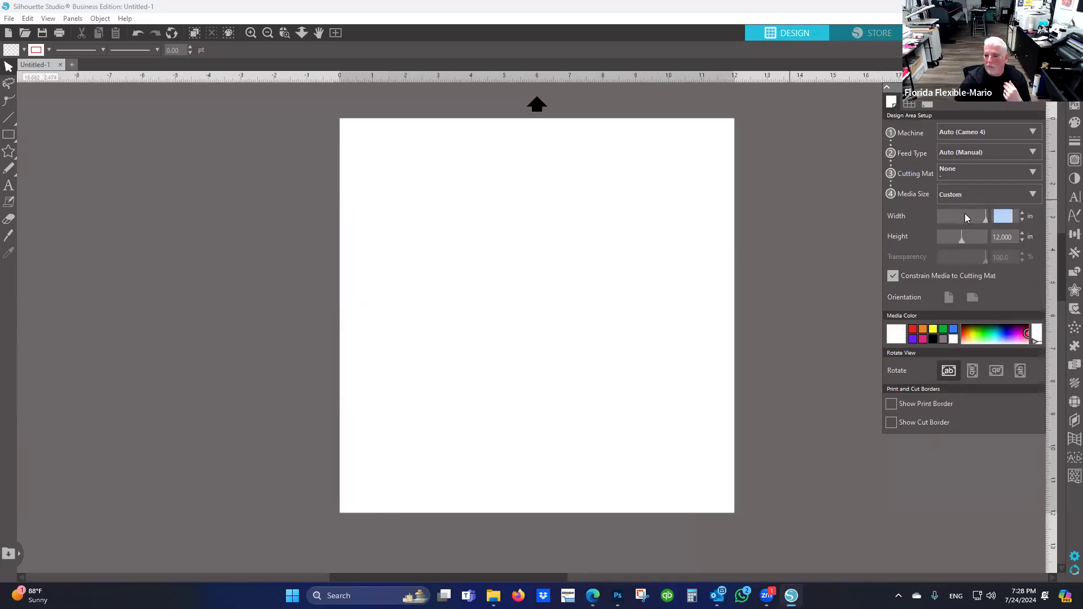
pyautogui.write('12')
pyautogui.press('Tab')
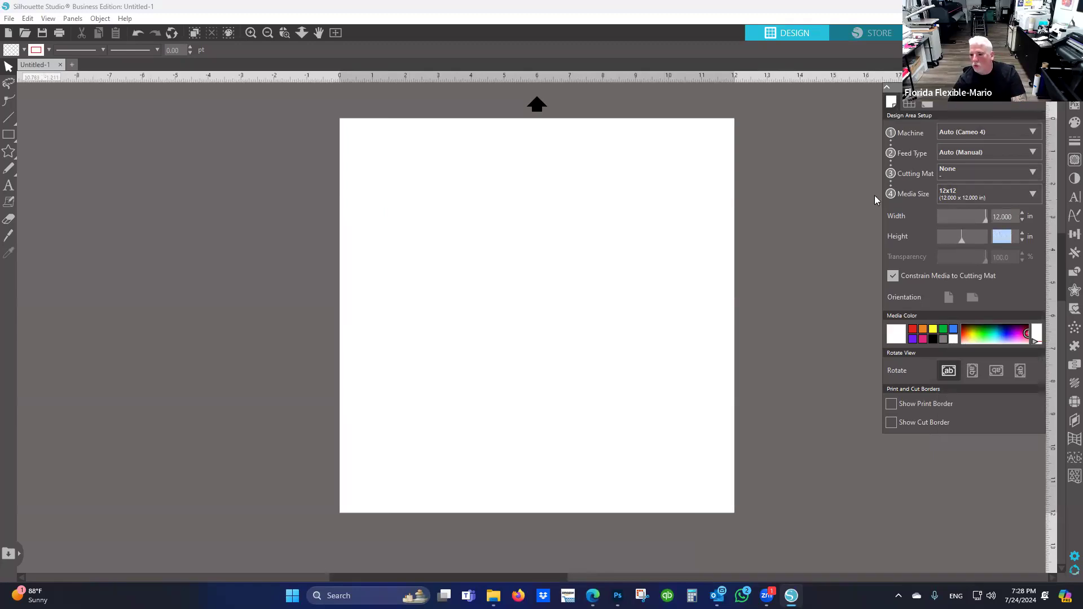
# Turn off constraining the media to the cutting mat and set the media width to 22 in
pyautogui.click(892, 275)
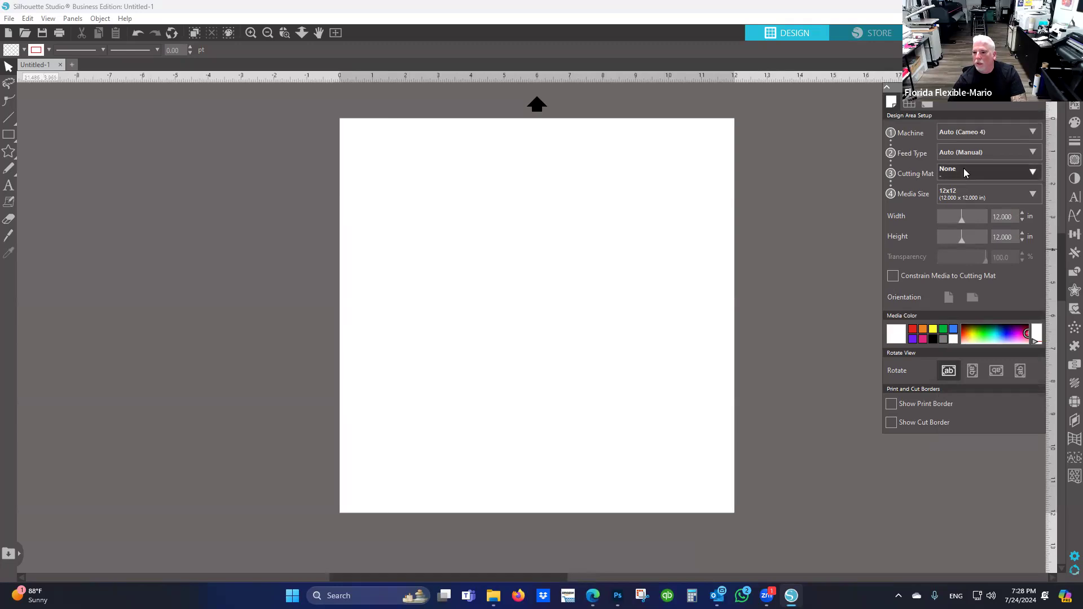
pyautogui.click(1006, 216)
pyautogui.write('22')
pyautogui.press('Tab')
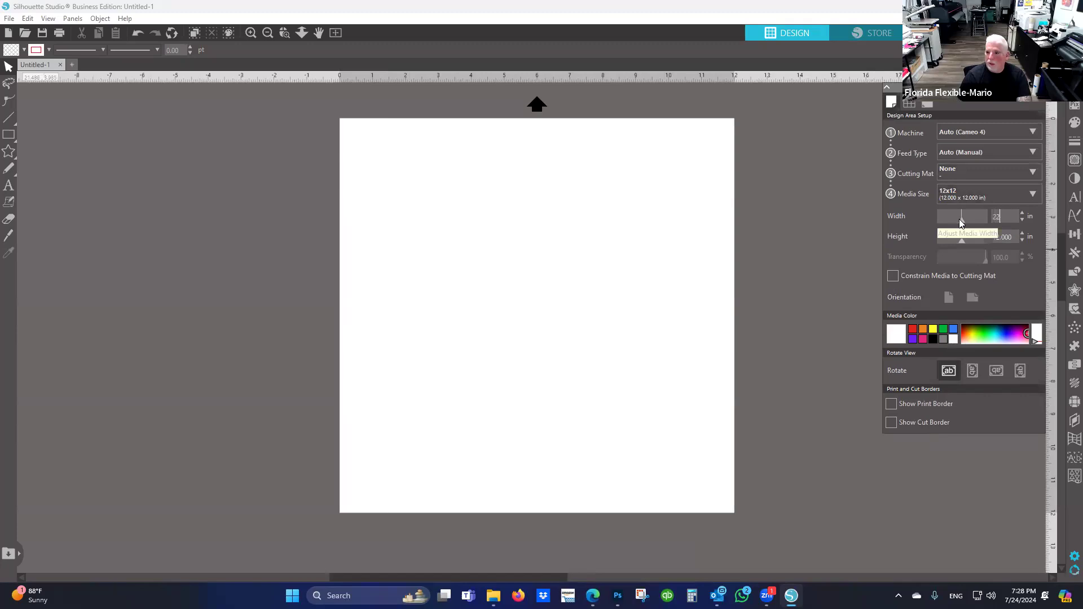
# Set the media height to 36 in and change the media color to gray
pyautogui.write('36')
pyautogui.press('Tab')
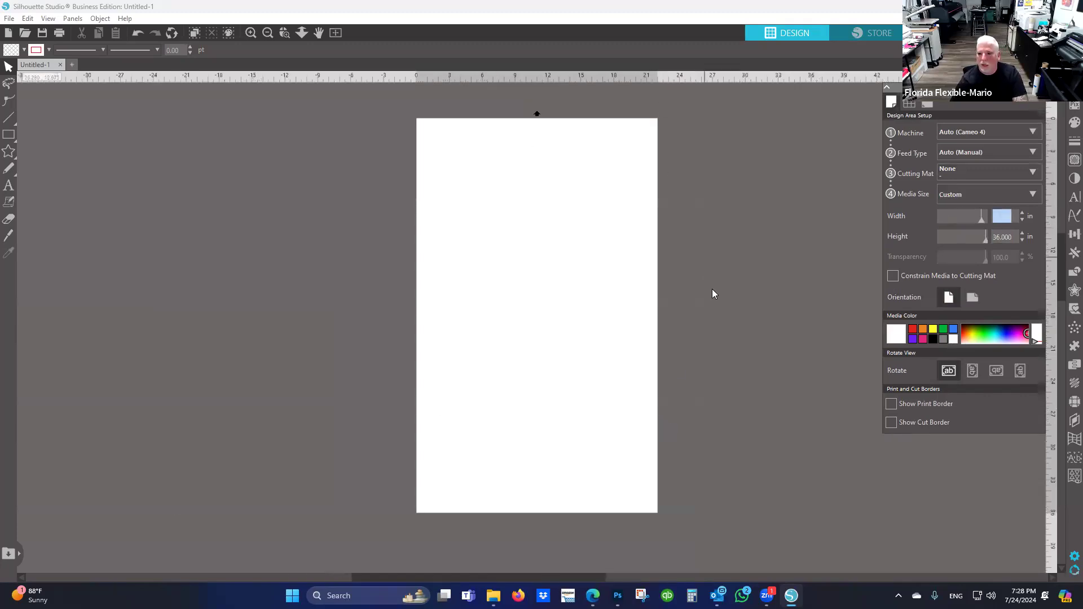
pyautogui.click(944, 339)
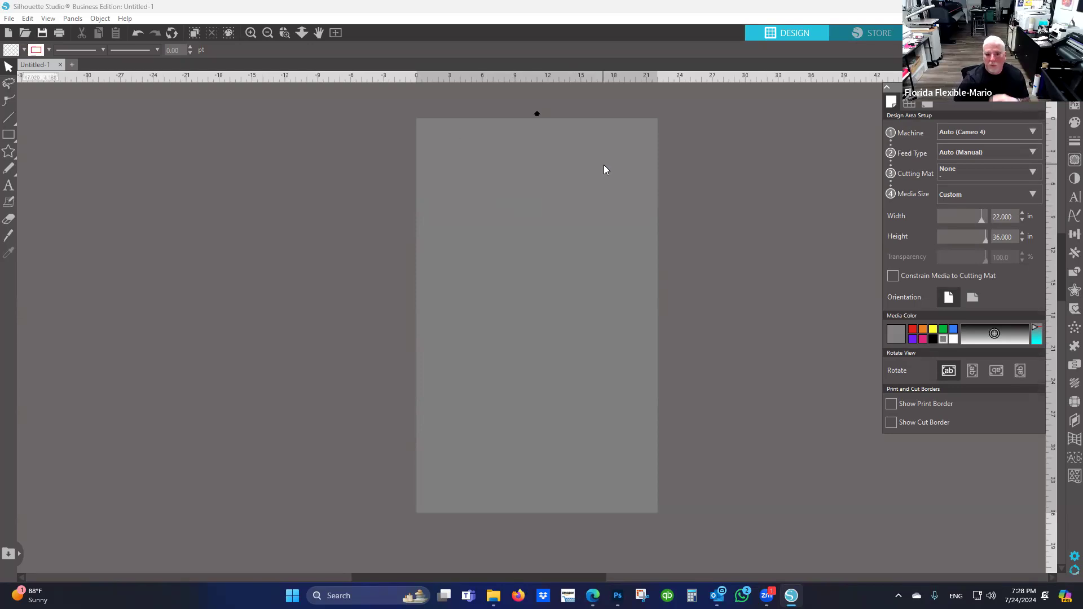
# Browse to the Files for DTF folder to open artwork and select the biker, capitan-america-png-2 and Lilo files
pyautogui.click(24, 36)
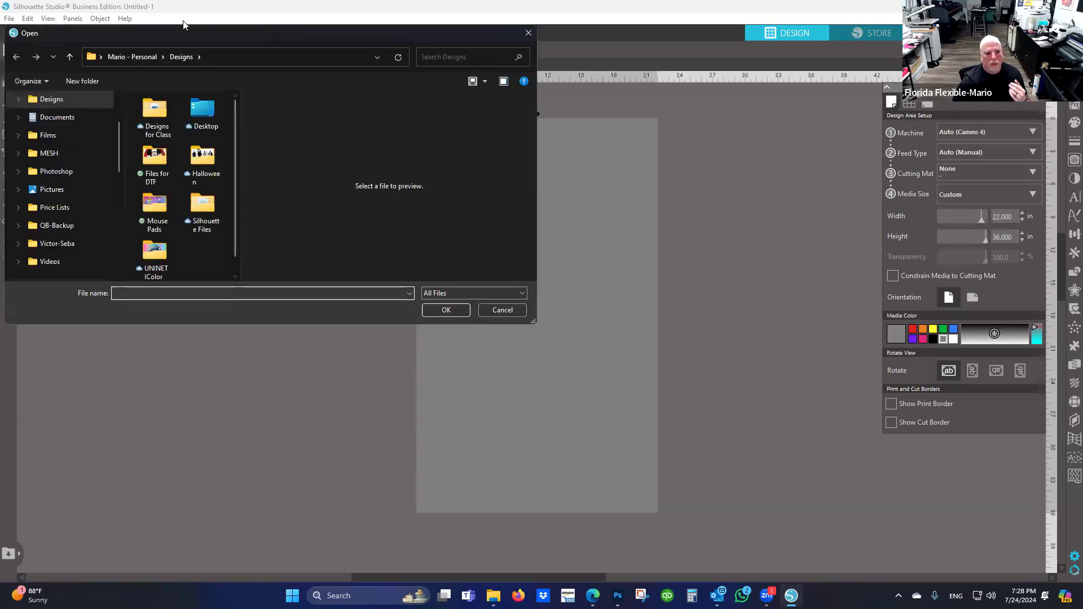
pyautogui.moveTo(189, 36); pyautogui.dragTo(447, 40)
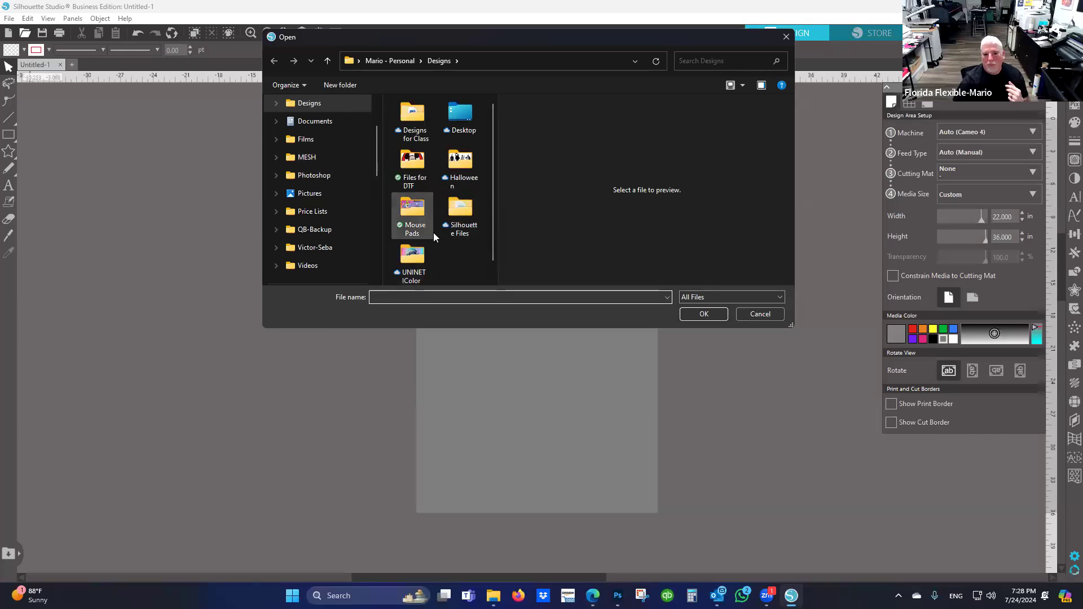
pyautogui.click(445, 222)
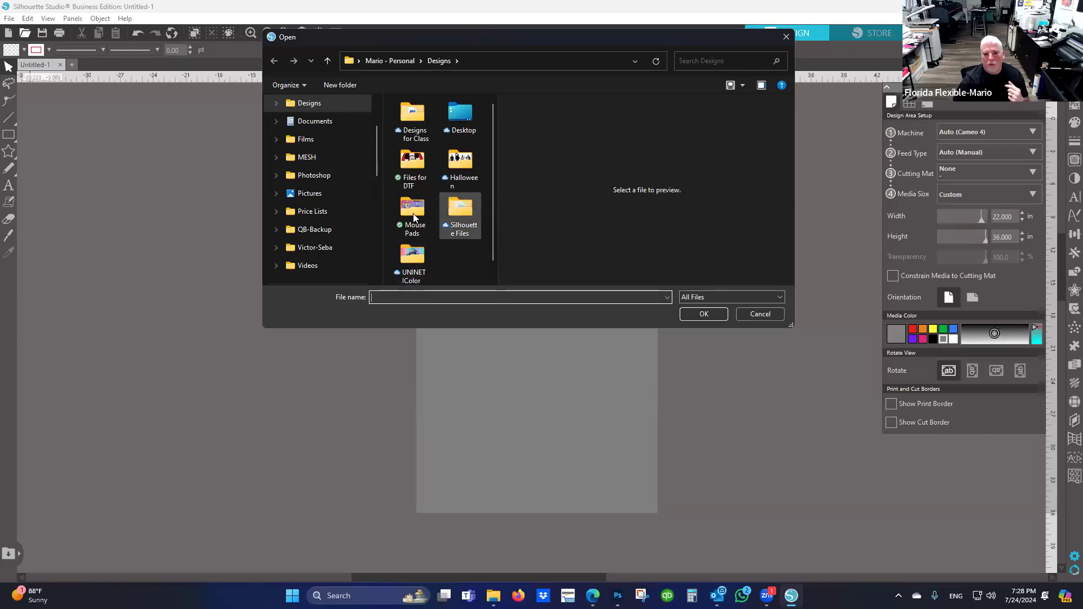
pyautogui.doubleClick(410, 162)
pyautogui.click(413, 148)
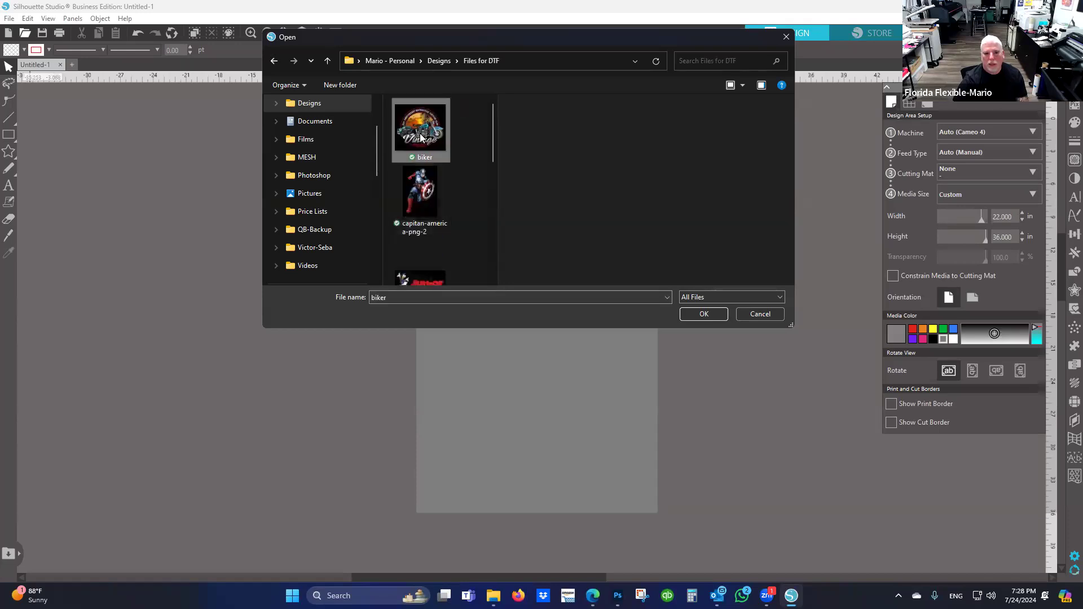
pyautogui.keyDown('ctrl'); pyautogui.click(424, 200); pyautogui.keyUp('ctrl')
pyautogui.scroll(-2, 438, 221)
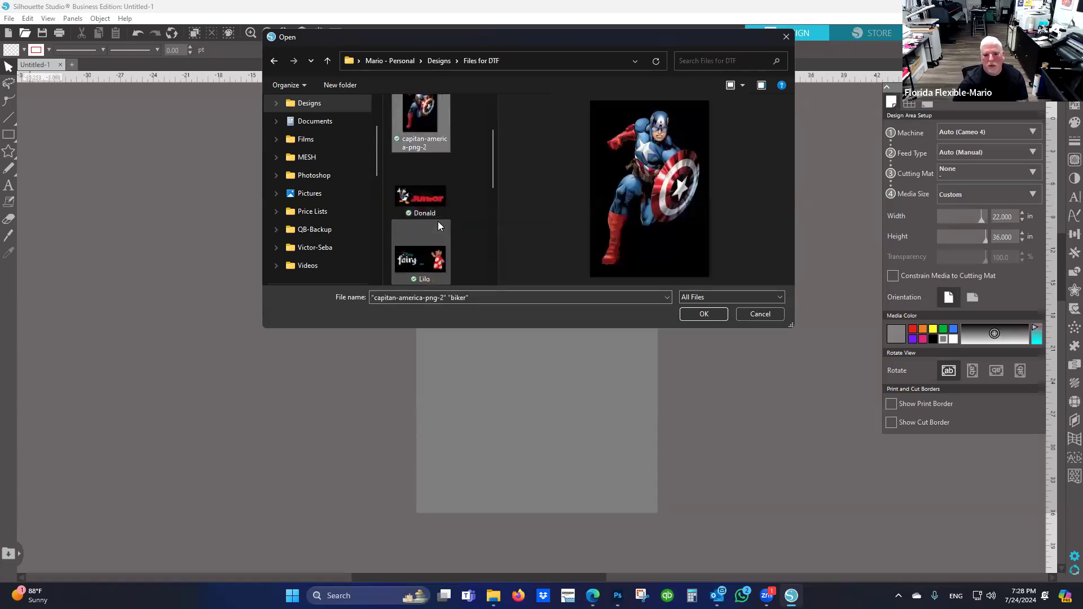
pyautogui.keyDown('ctrl'); pyautogui.click(422, 253); pyautogui.keyUp('ctrl')
pyautogui.scroll(-2, 458, 253)
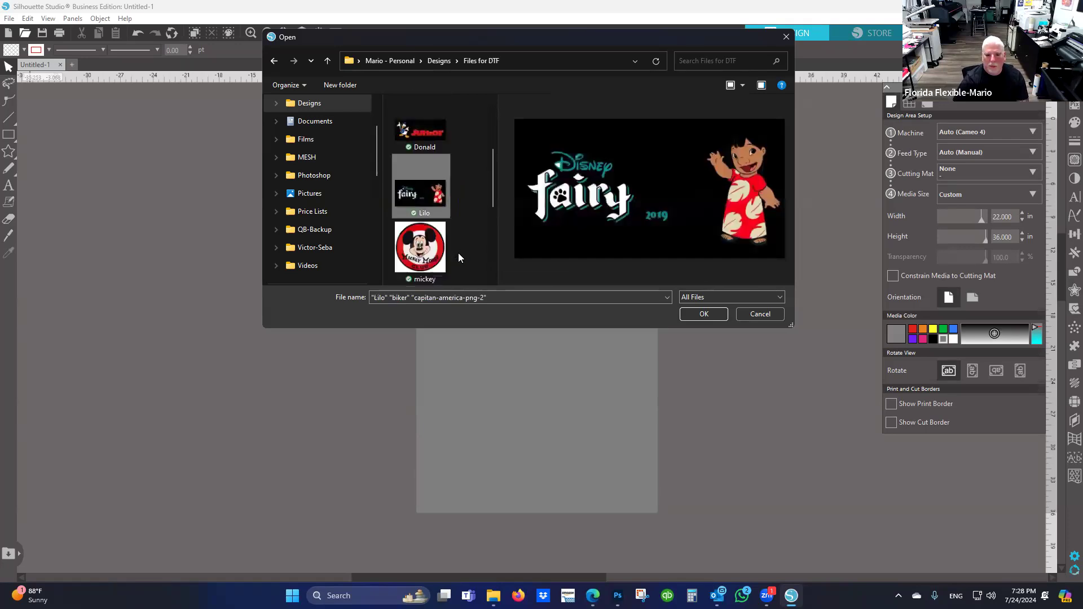
# Show the files in a detailed list, add mickey to the selection and open the selected files
pyautogui.click(742, 84)
pyautogui.click(779, 158)
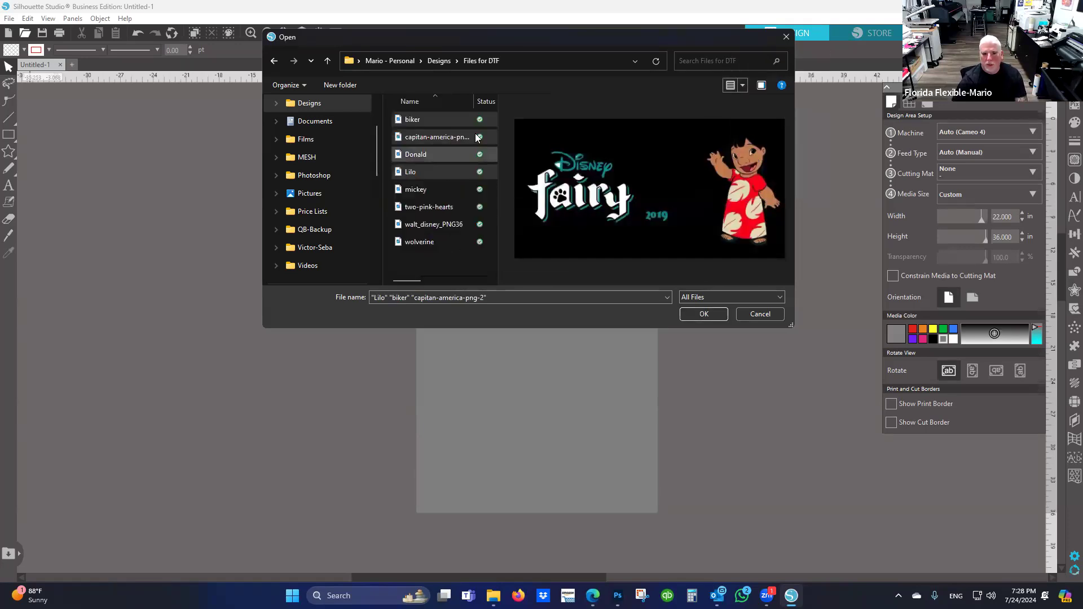
pyautogui.moveTo(504, 141); pyautogui.dragTo(657, 175)
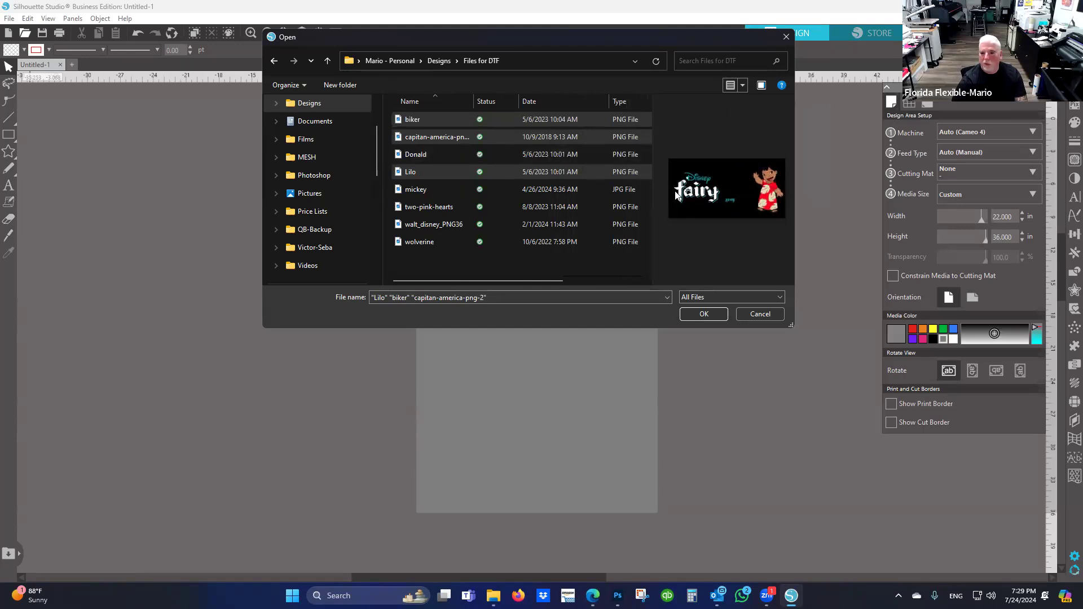
pyautogui.keyDown('ctrl'); pyautogui.click(620, 188); pyautogui.keyUp('ctrl')
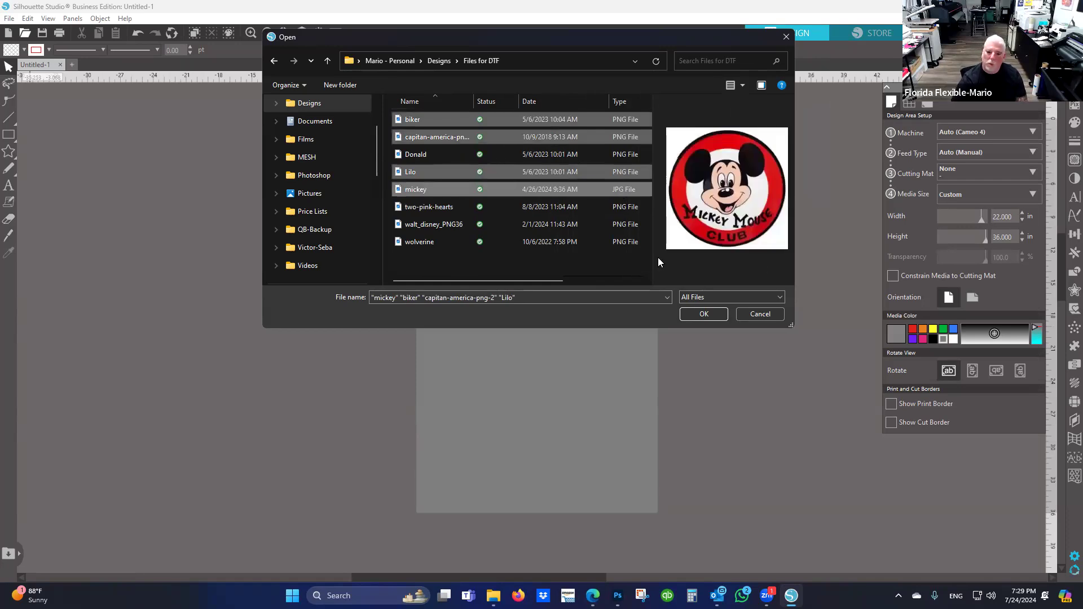
pyautogui.click(703, 314)
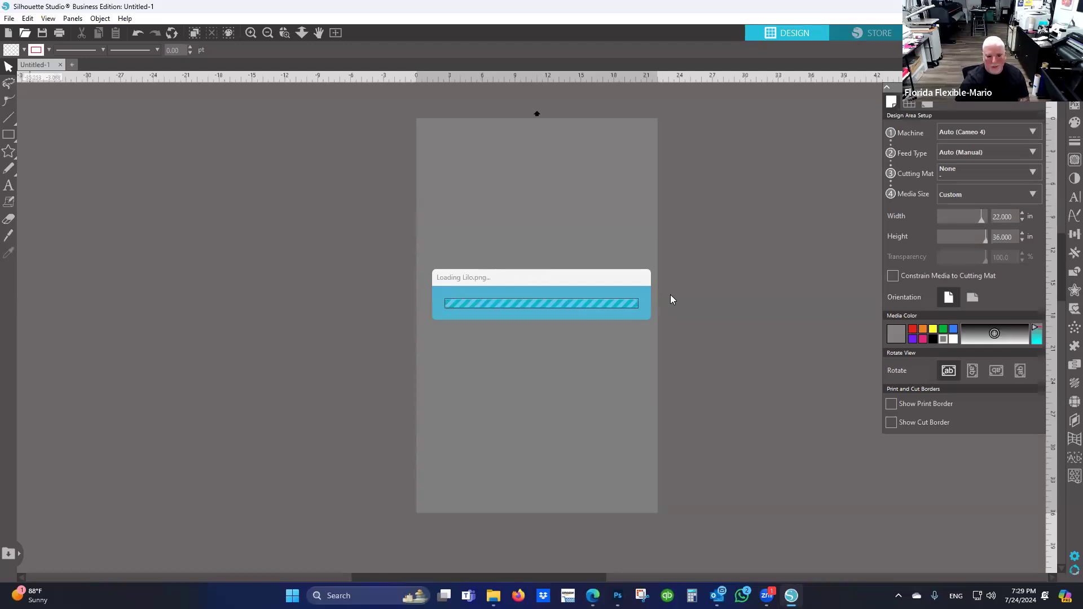
# Move the Mickey Mouse Club logo to the lower right of its page and set the media color to gray
pyautogui.click(458, 172)
pyautogui.moveTo(458, 172); pyautogui.dragTo(585, 360)
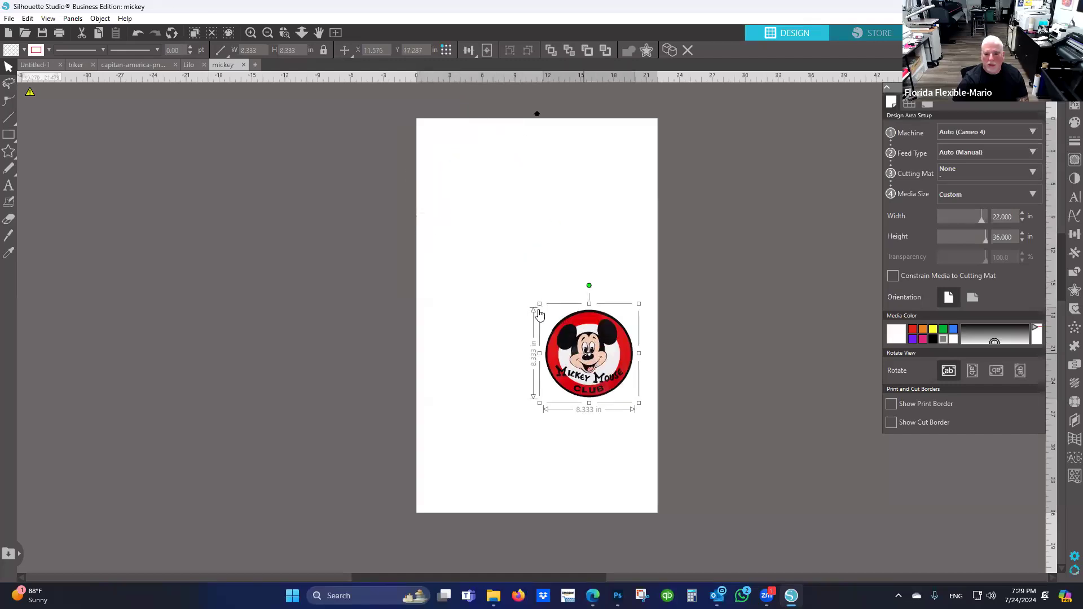
pyautogui.click(943, 339)
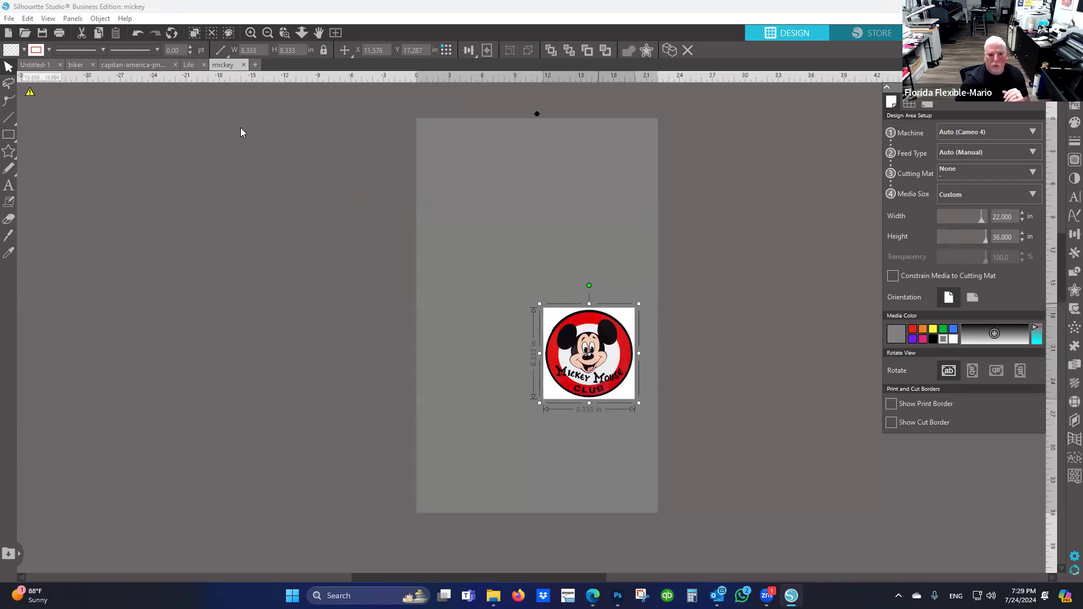
# Enlarge the Captain America figure to about 15.5 × 24.2 in, and shrink it to about 10 × 15.4 in near its page's upper-left corner
pyautogui.click(177, 64)
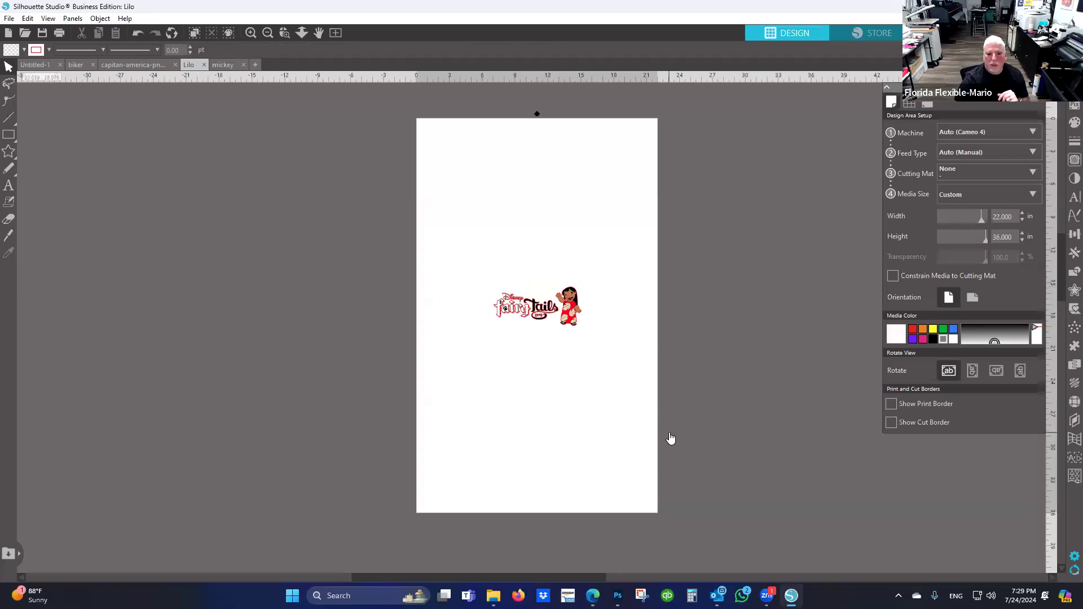
pyautogui.click(146, 66)
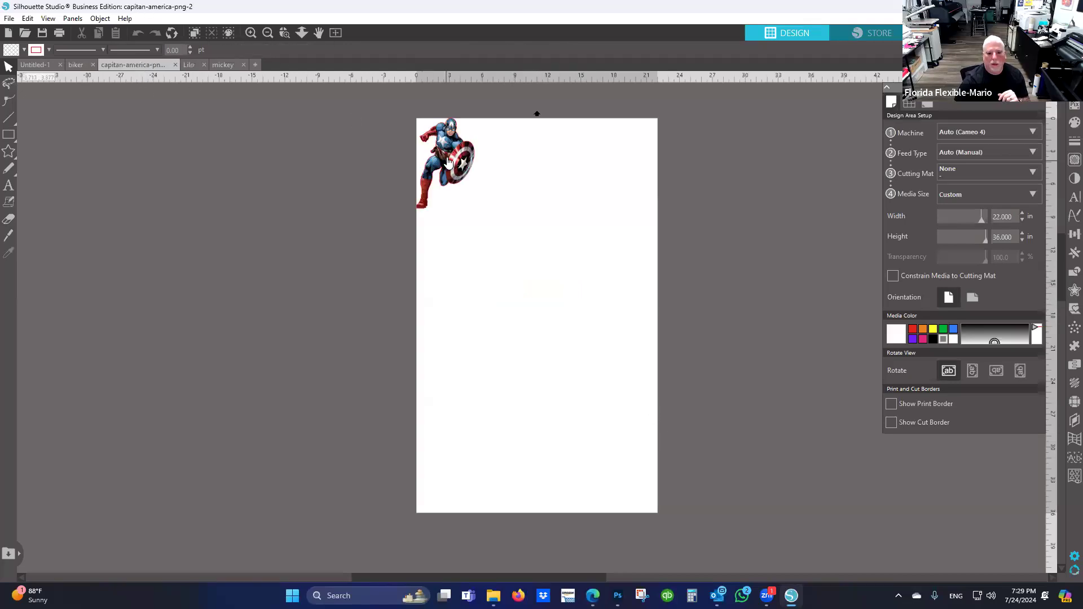
pyautogui.click(523, 288)
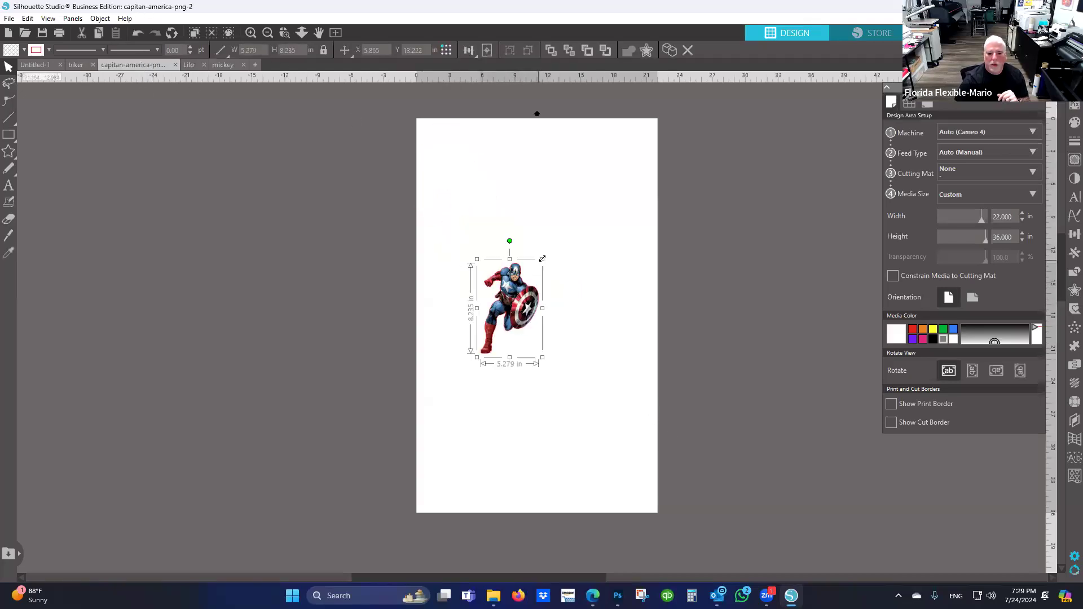
pyautogui.moveTo(550, 254); pyautogui.dragTo(610, 159)
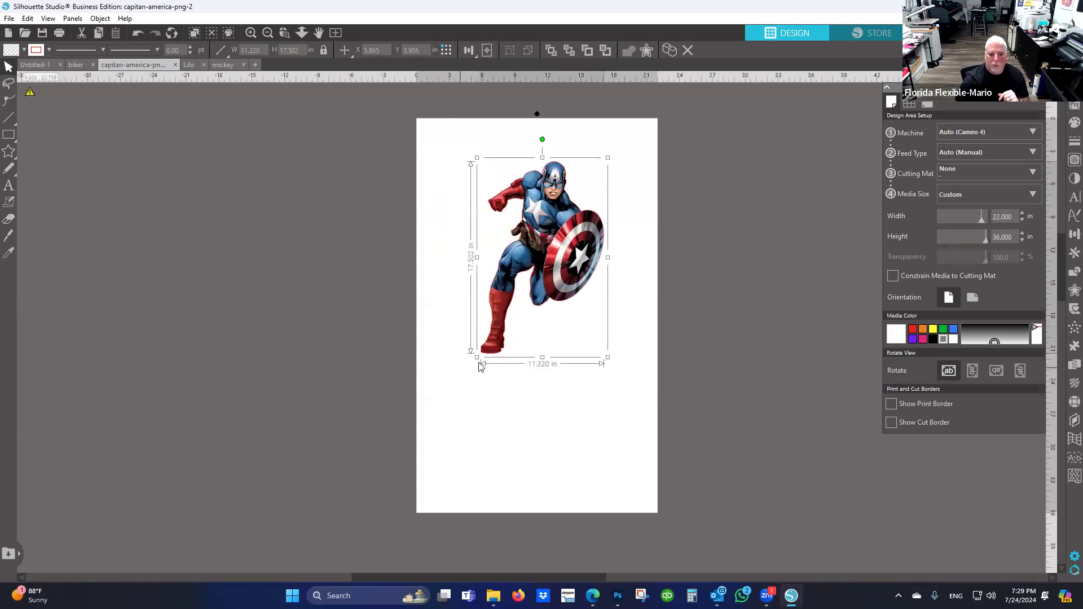
pyautogui.moveTo(476, 357); pyautogui.dragTo(453, 393)
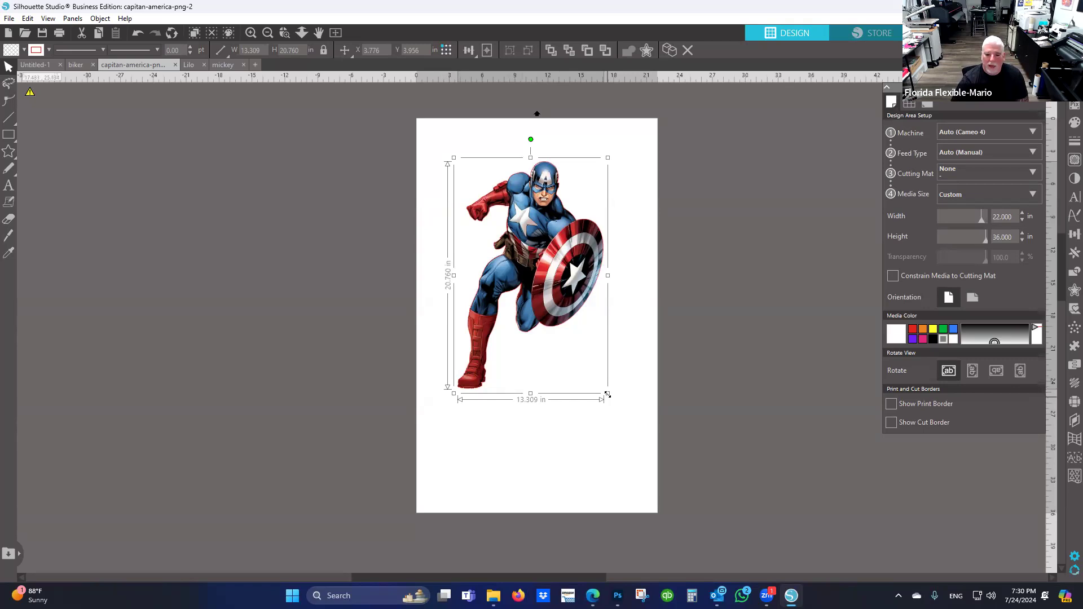
pyautogui.moveTo(608, 393); pyautogui.dragTo(631, 431)
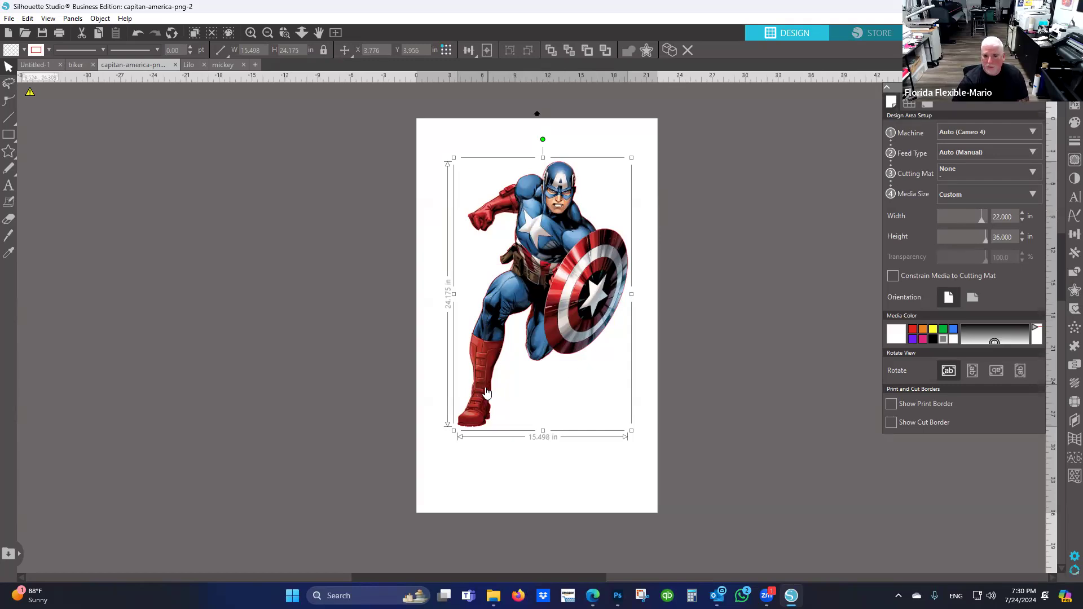
pyautogui.moveTo(632, 430); pyautogui.dragTo(564, 329)
pyautogui.moveTo(514, 214); pyautogui.dragTo(498, 197)
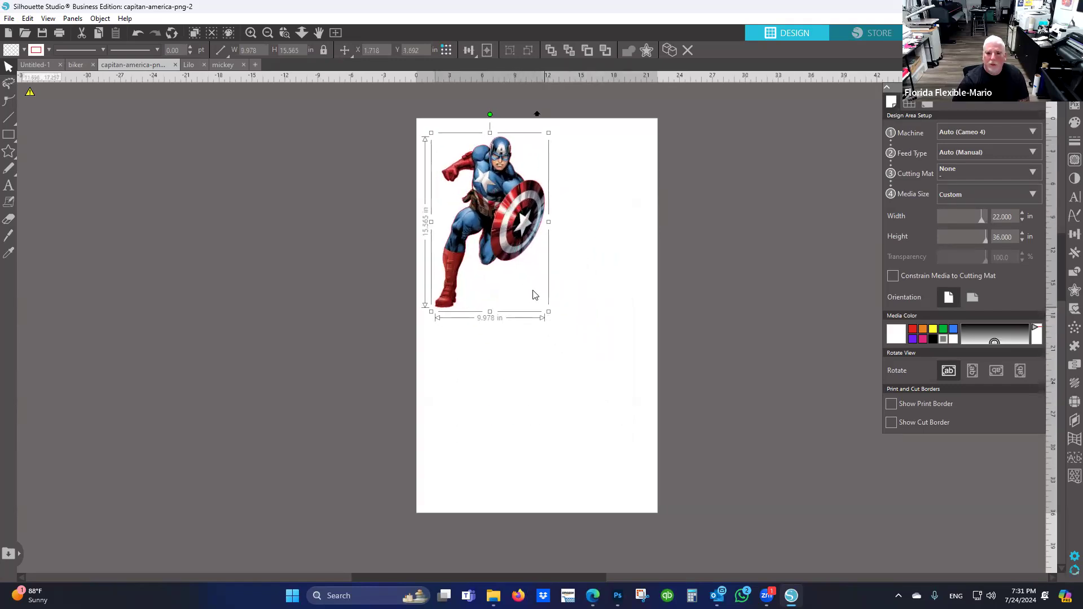
# Move the Lilo artwork right of its page's center and return to the Captain America document
pyautogui.click(188, 65)
pyautogui.moveTo(534, 308); pyautogui.dragTo(561, 443)
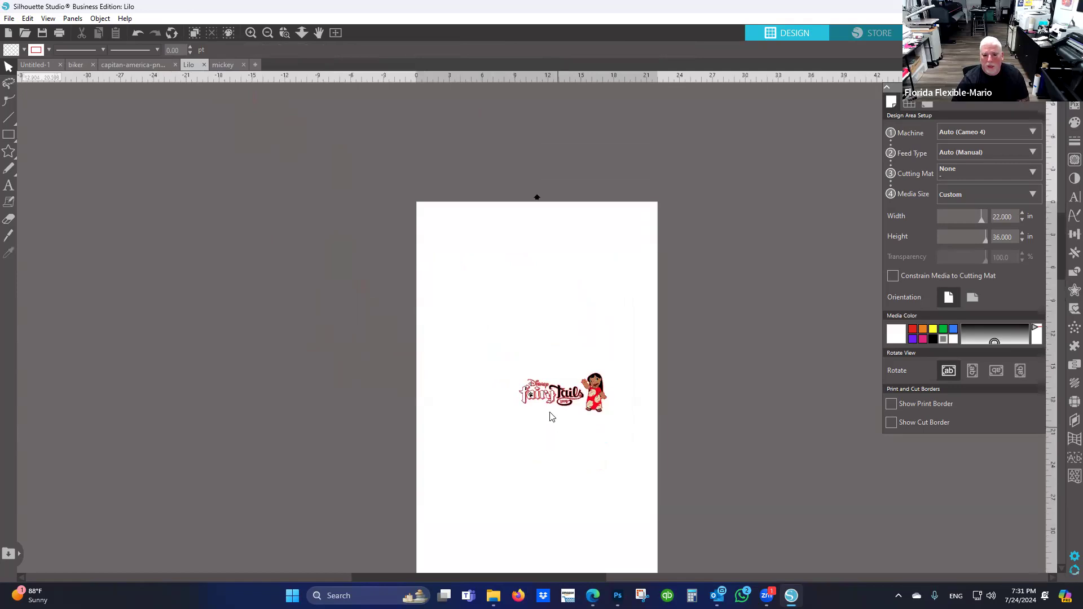
pyautogui.scroll(-2, 551, 417)
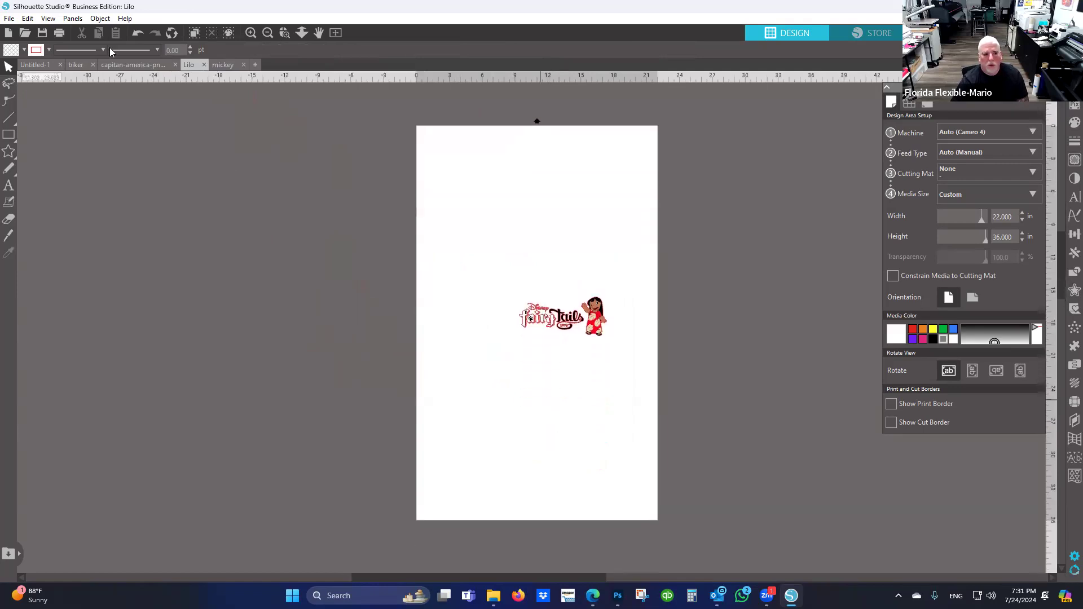
pyautogui.hotkey('ctrl', 'shift', 'Tab')
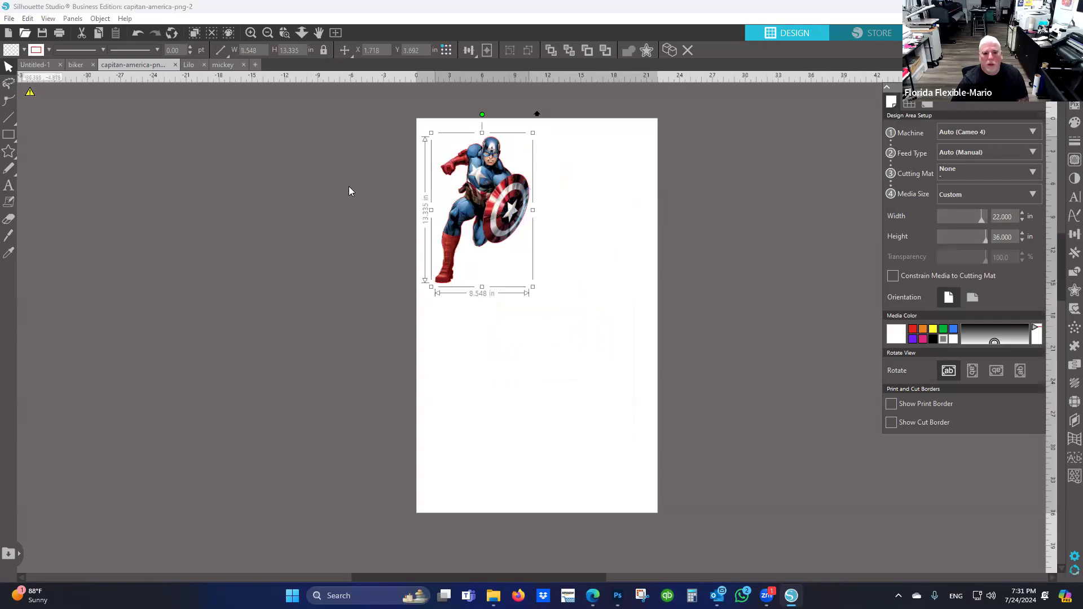
# Open the biker file again and resize its logo to about 9.7 × 8.2 in near the page's upper-left corner
pyautogui.hotkey('ctrl', 'o')
pyautogui.click(413, 119)
pyautogui.click(703, 314)
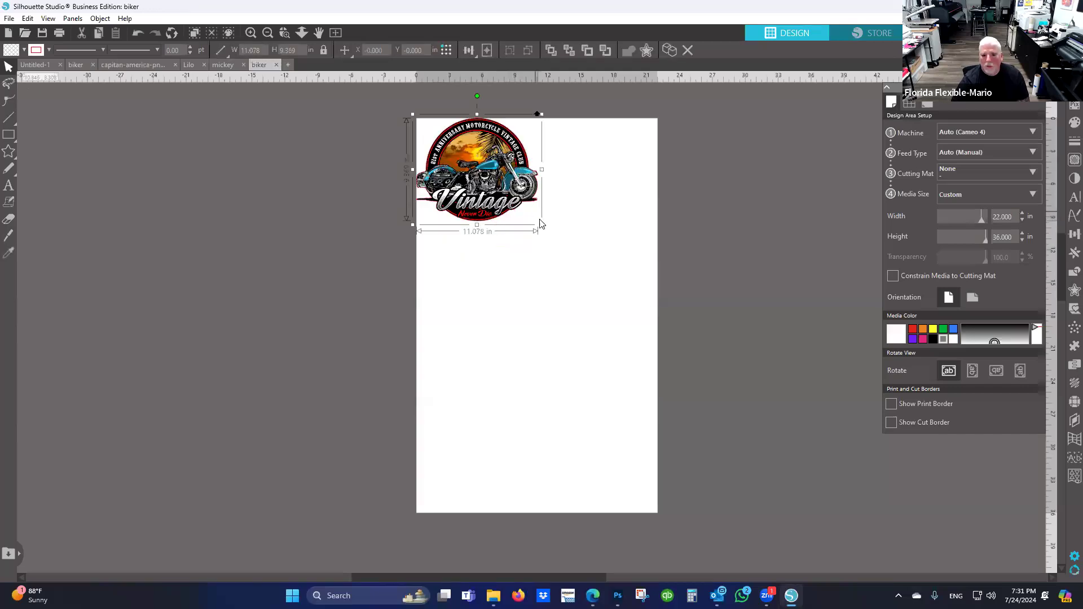
pyautogui.moveTo(542, 225); pyautogui.dragTo(614, 353)
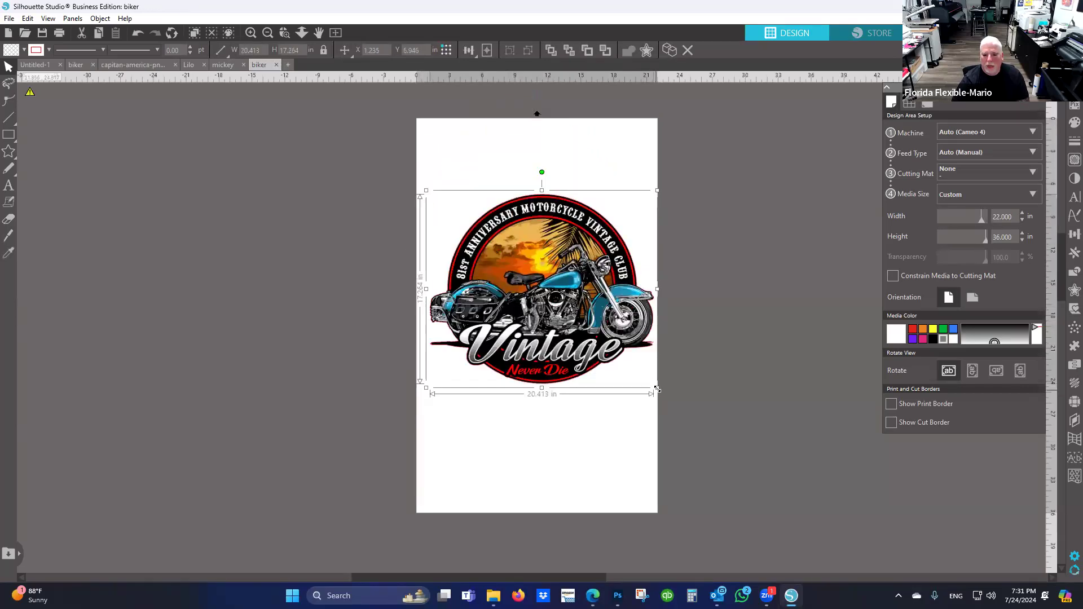
pyautogui.moveTo(657, 389); pyautogui.dragTo(540, 288)
pyautogui.moveTo(478, 215); pyautogui.dragTo(478, 162)
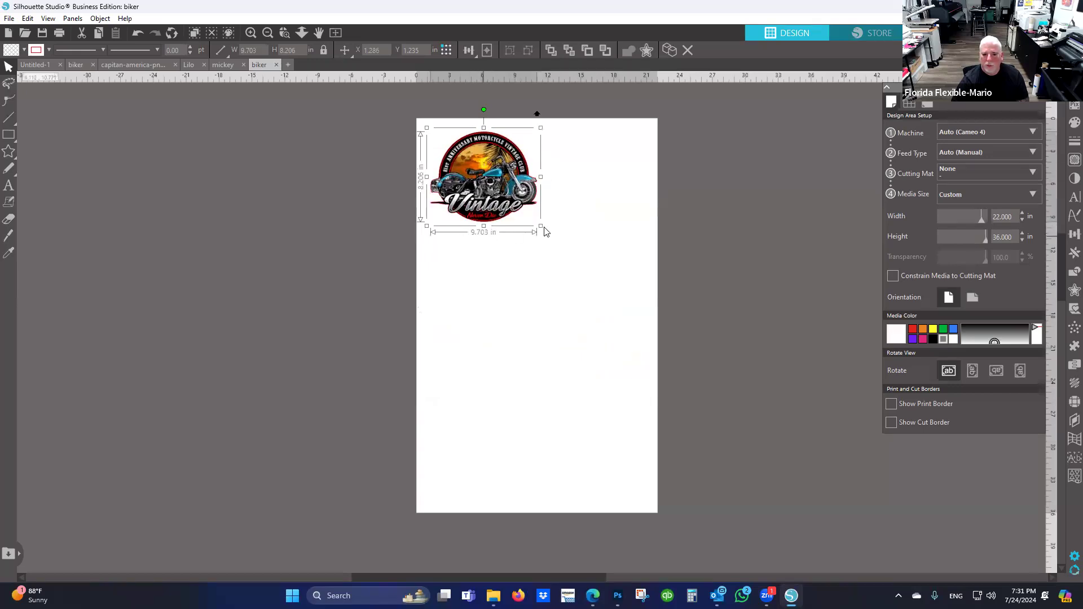
# Duplicate the biker logo beside the original and line up the two copies across the page width
pyautogui.moveTo(500, 207); pyautogui.dragTo(606, 182)
pyautogui.moveTo(509, 202); pyautogui.dragTo(504, 201)
pyautogui.click(520, 279)
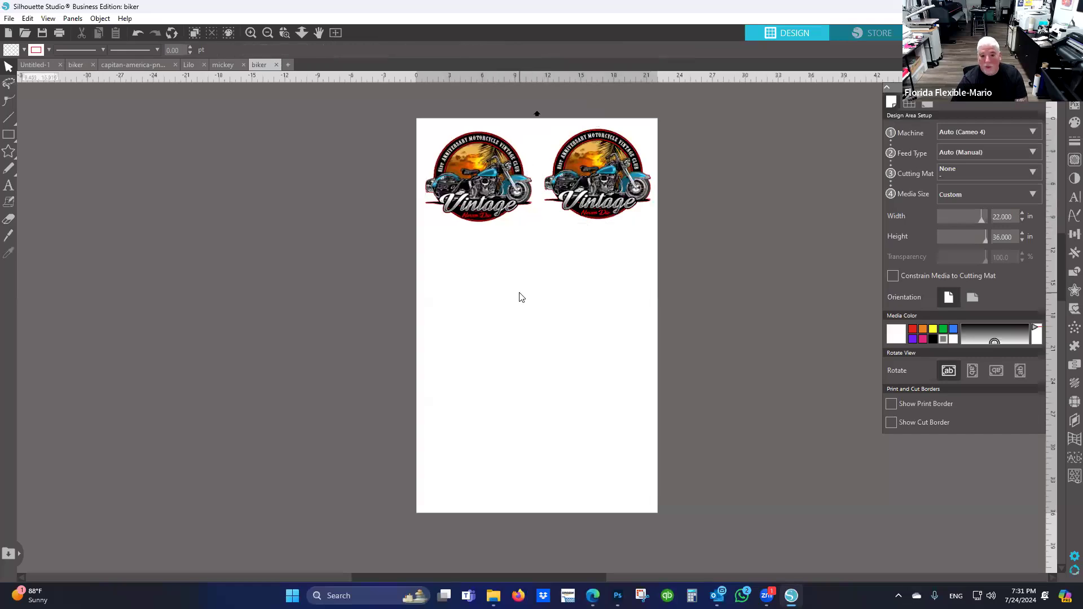
pyautogui.click(586, 186)
pyautogui.click(587, 186)
pyautogui.moveTo(595, 177); pyautogui.dragTo(595, 173)
# Copy the pair of biker logos down the page to form three rows of two
pyautogui.click(680, 227)
pyautogui.hotkey('ctrl', 'a')
pyautogui.hotkey('ctrl', 'c')
pyautogui.hotkey('ctrl', 'v')
pyautogui.moveTo(613, 312); pyautogui.dragTo(586, 372)
pyautogui.scroll(-1, 579, 397)
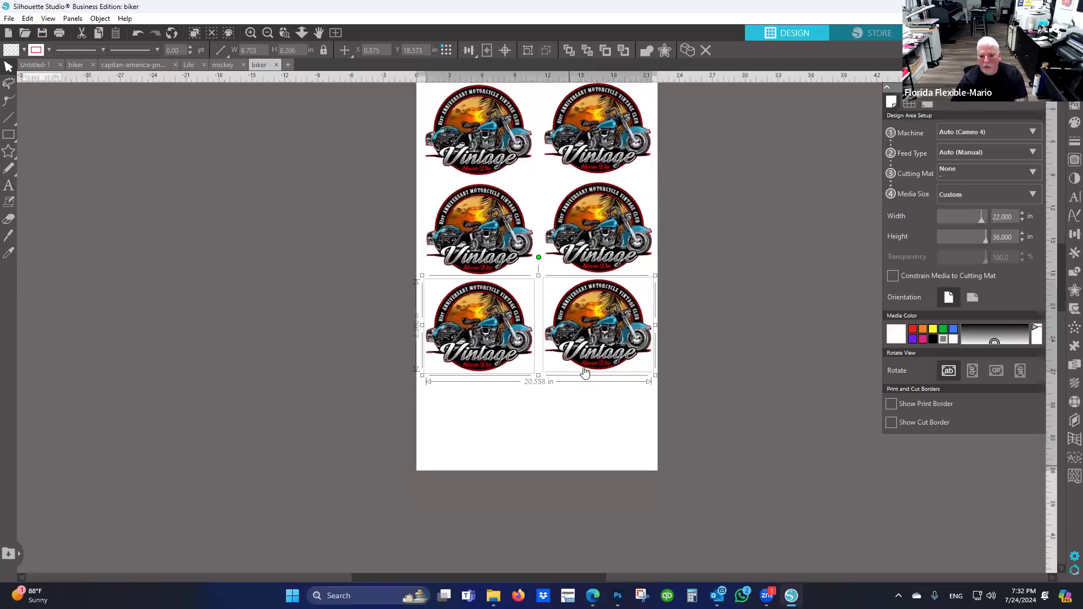
# Place a biker logo copy below the right column as a fourth row and adjust the logos' positions
pyautogui.click(697, 360)
pyautogui.click(607, 333)
pyautogui.moveTo(607, 333); pyautogui.dragTo(604, 416)
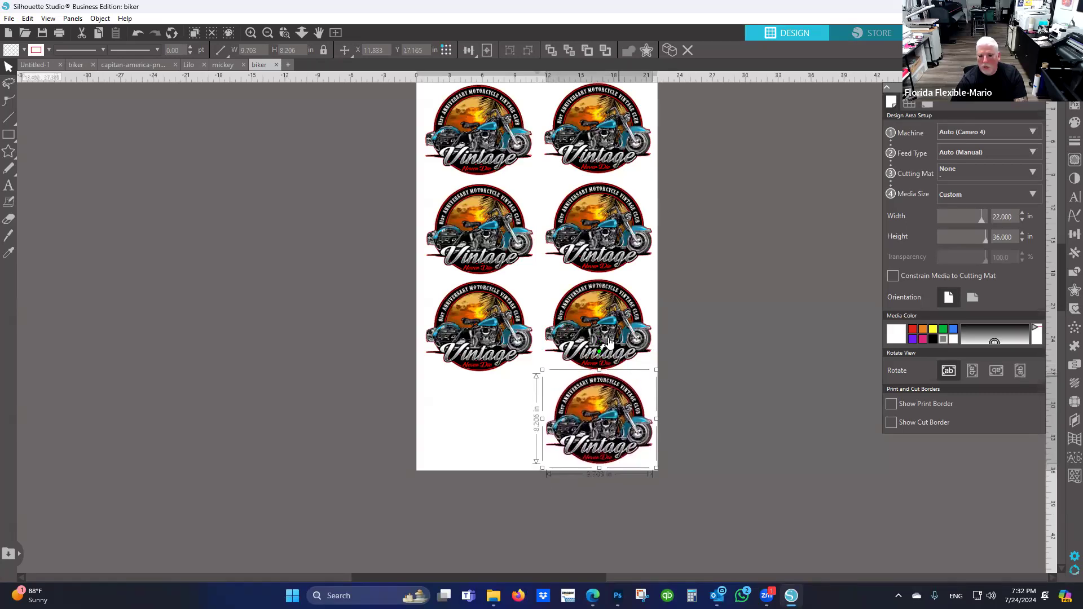
pyautogui.moveTo(604, 325); pyautogui.dragTo(604, 318)
pyautogui.moveTo(602, 242); pyautogui.dragTo(603, 236)
pyautogui.moveTo(595, 416); pyautogui.dragTo(500, 422)
pyautogui.moveTo(556, 371); pyautogui.dragTo(498, 420)
pyautogui.moveTo(458, 453); pyautogui.dragTo(437, 396)
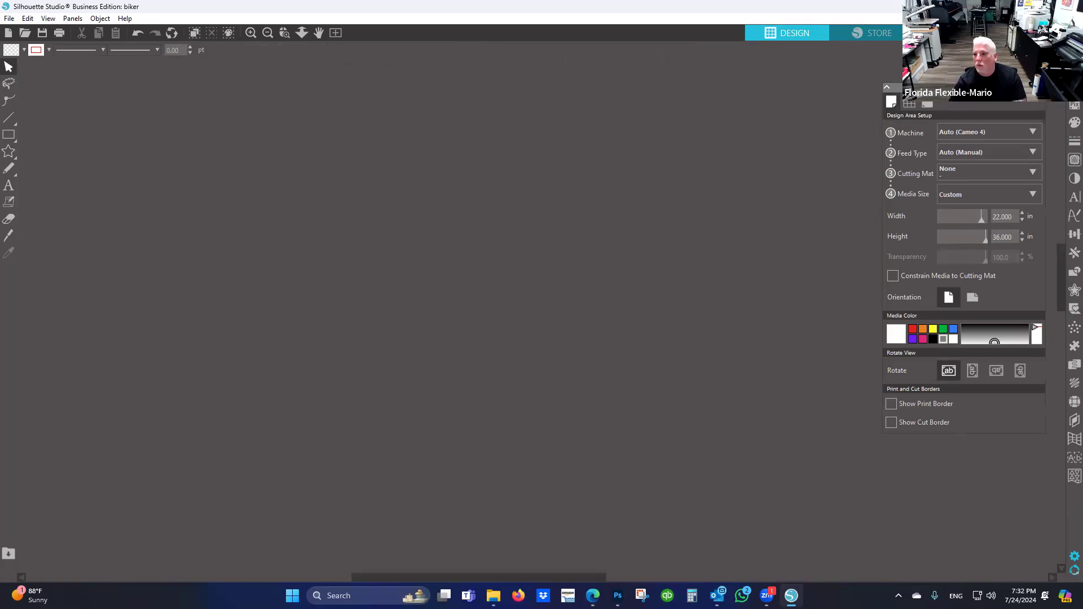
# Switch away to Canva and the desktop, and bring Silhouette Studio back to the front
pyautogui.hotkey('alt', 'Tab')
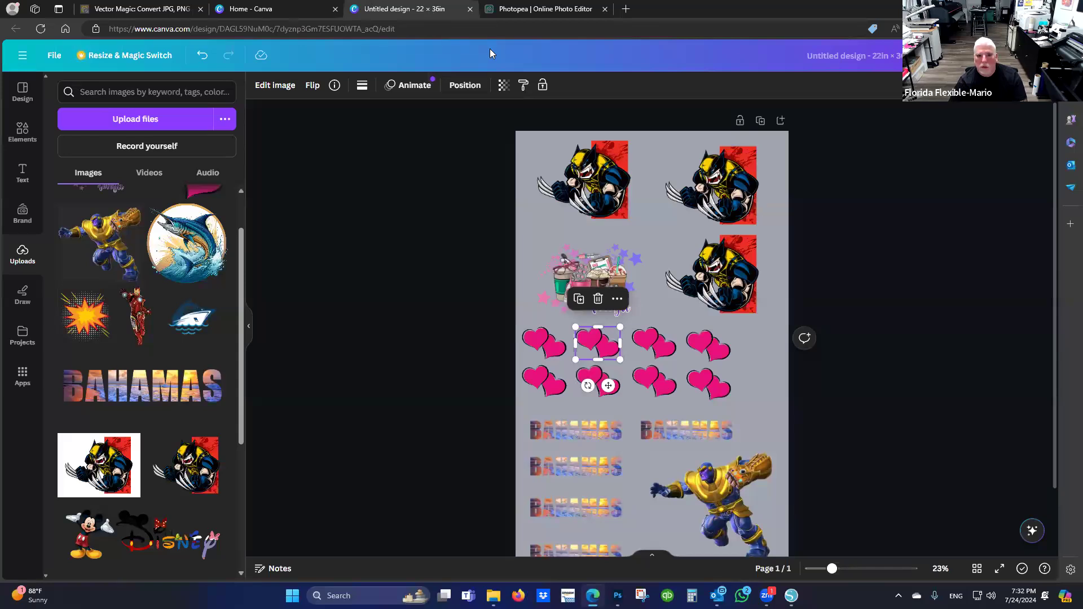
pyautogui.press('super+d')
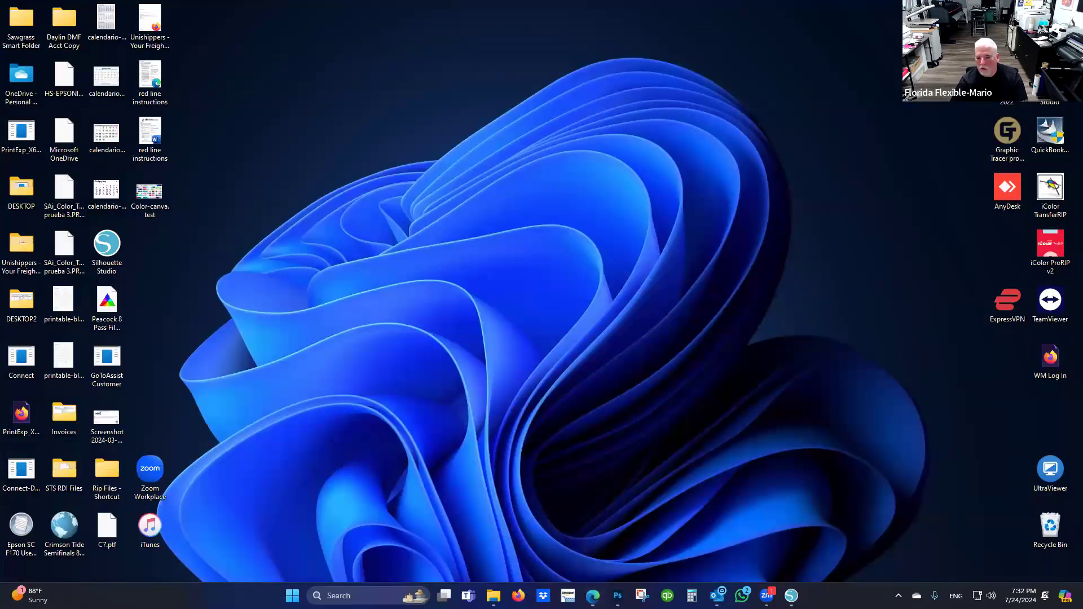
pyautogui.click(791, 595)
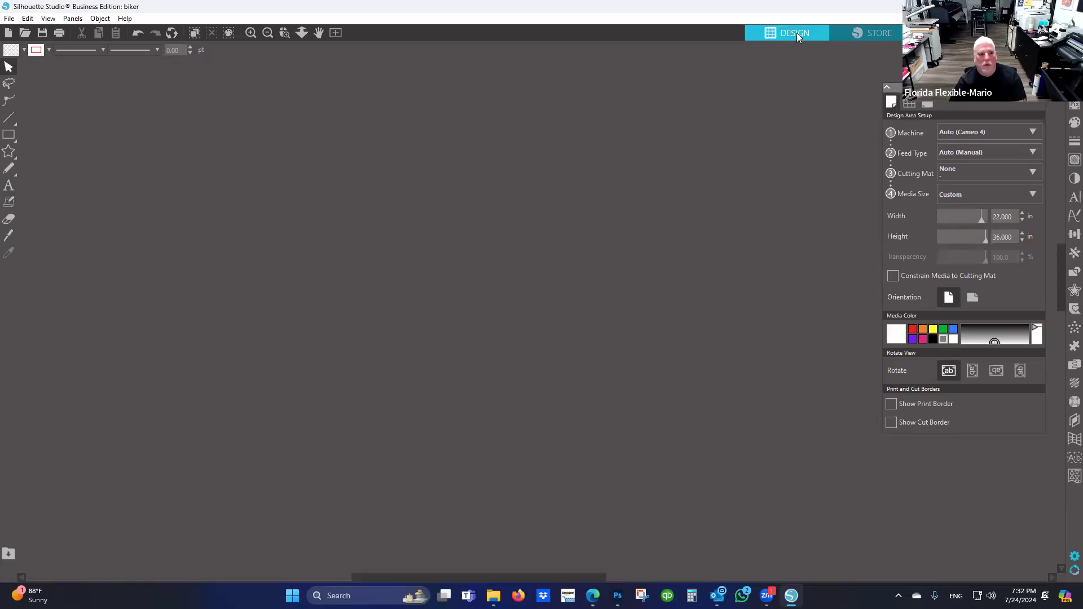
# Try to open artwork from the Files for DTF folder again and create a new document
pyautogui.click(25, 32)
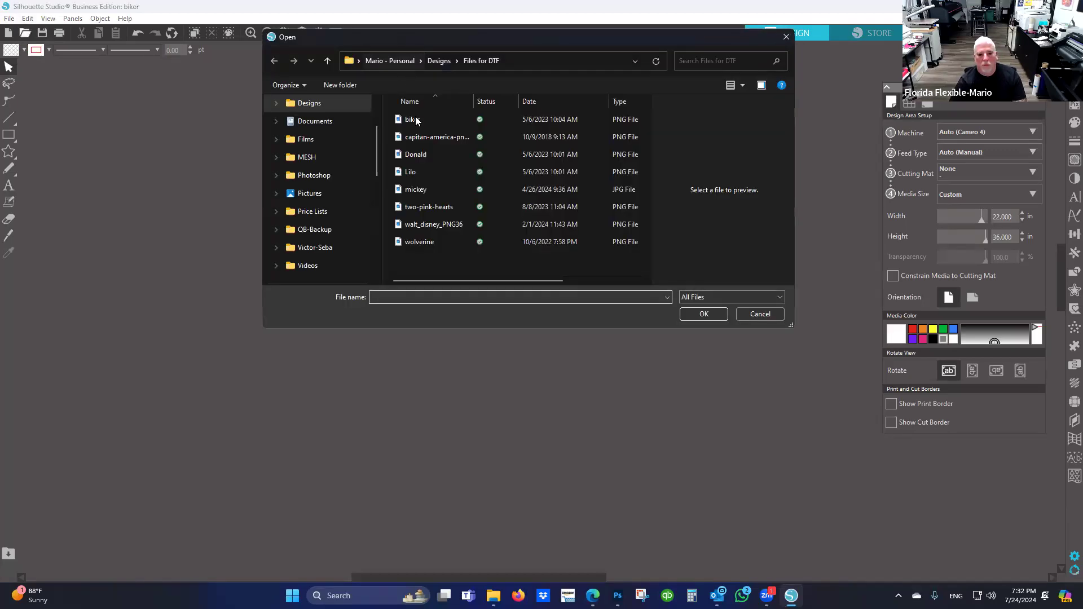
pyautogui.click(704, 314)
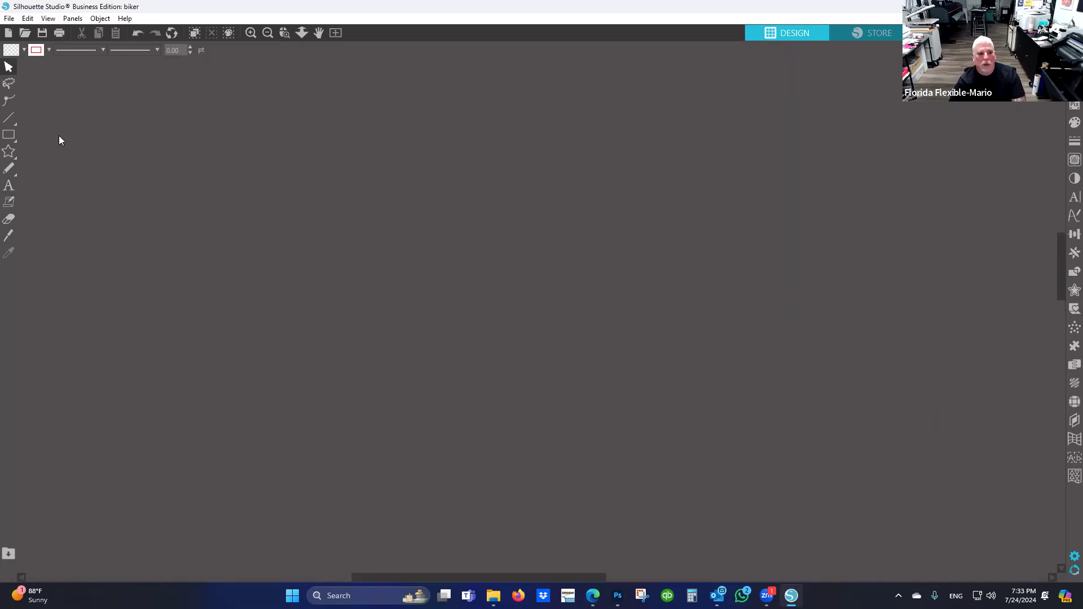
pyautogui.click(8, 32)
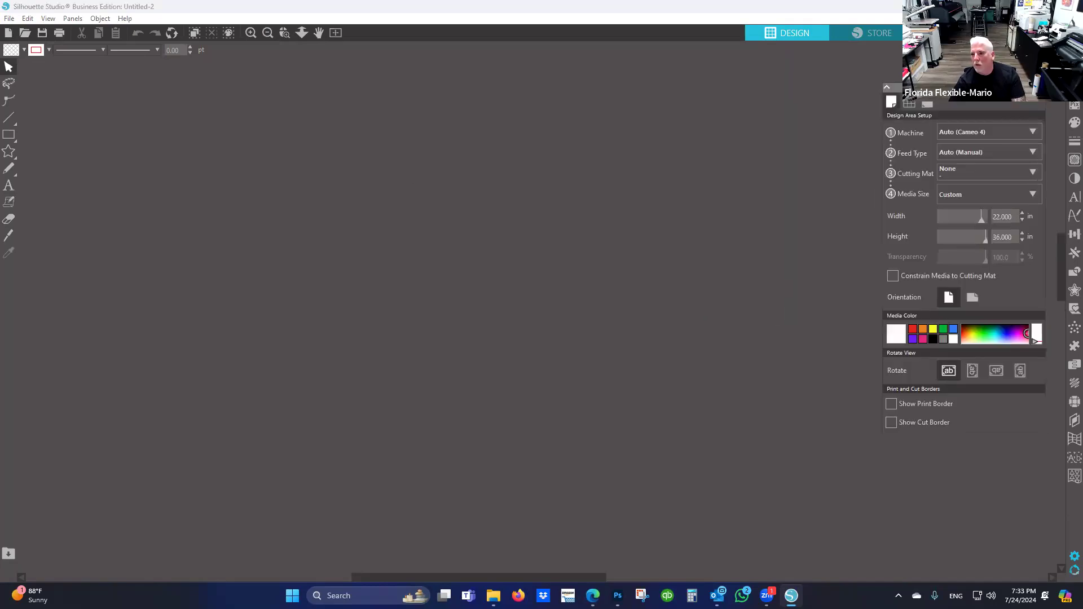
# Open biker.png and set the media color to gray
pyautogui.click(524, 207)
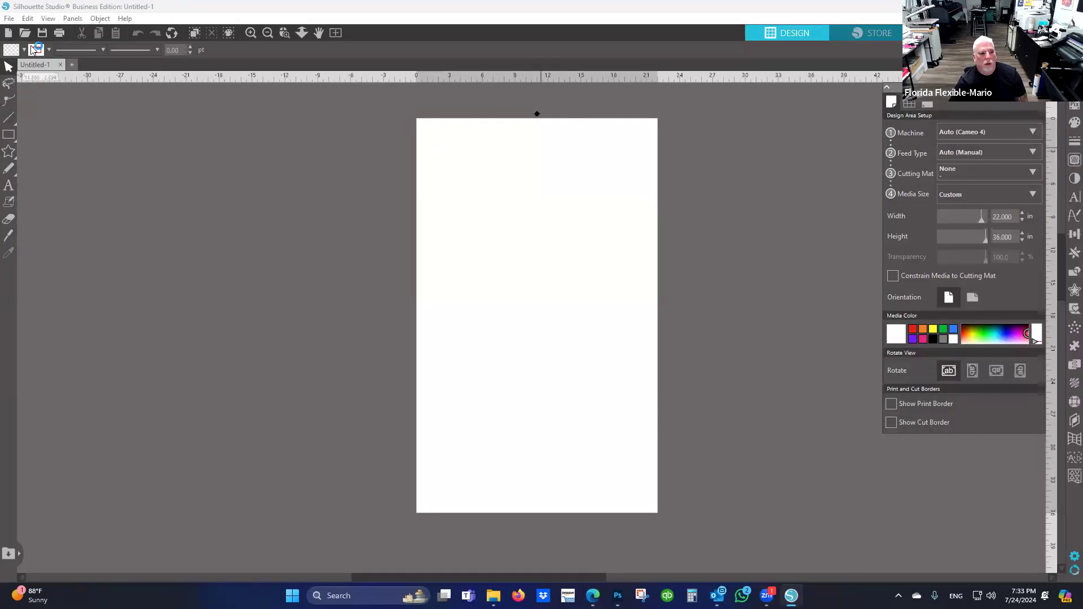
pyautogui.hotkey('ctrl', 'o')
pyautogui.click(691, 311)
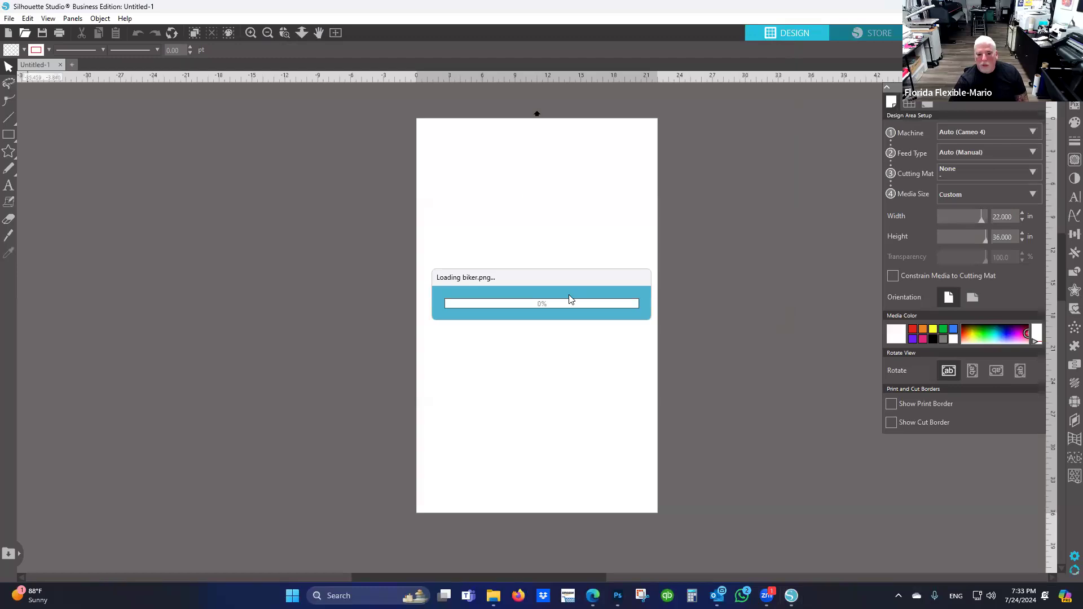
pyautogui.moveTo(475, 180); pyautogui.dragTo(500, 217)
pyautogui.click(943, 340)
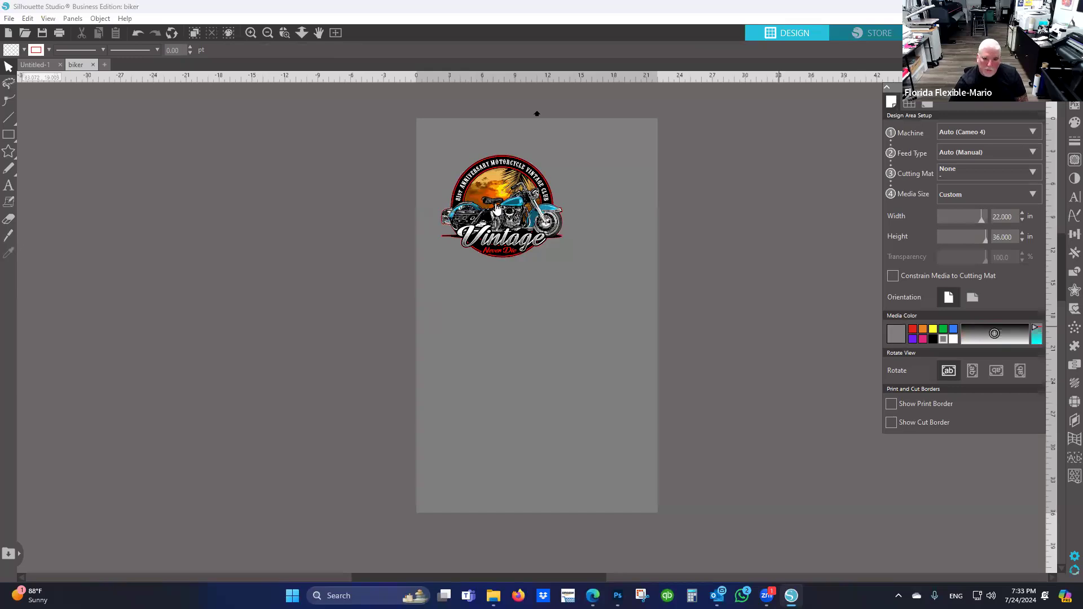
# Move the biker image to the page's upper-left corner and scale it proportionally to about 10.2 in wide
pyautogui.moveTo(496, 209); pyautogui.dragTo(479, 182)
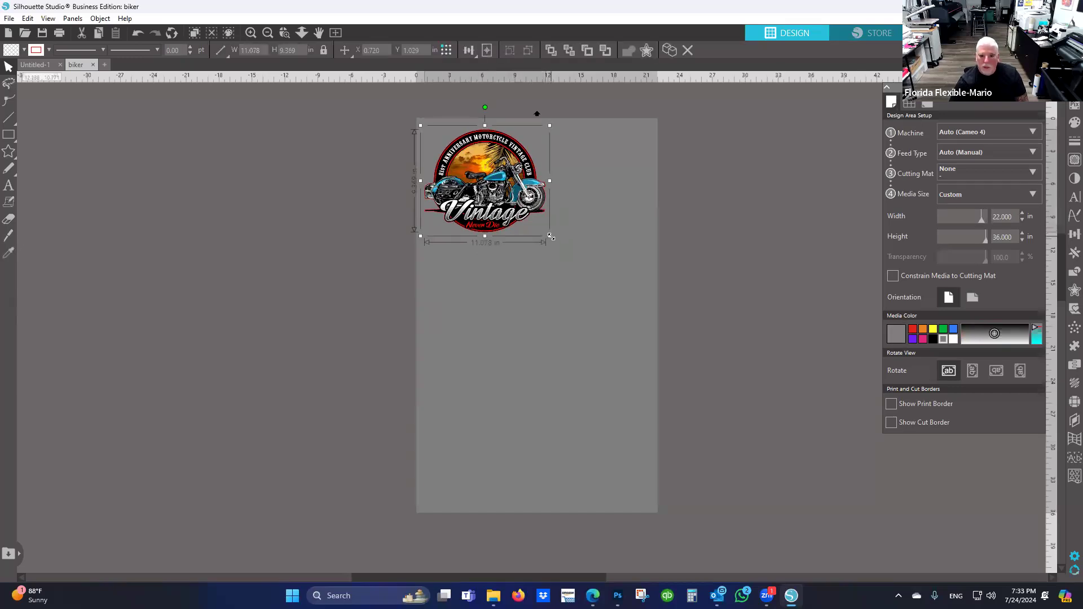
pyautogui.moveTo(550, 236); pyautogui.dragTo(545, 229)
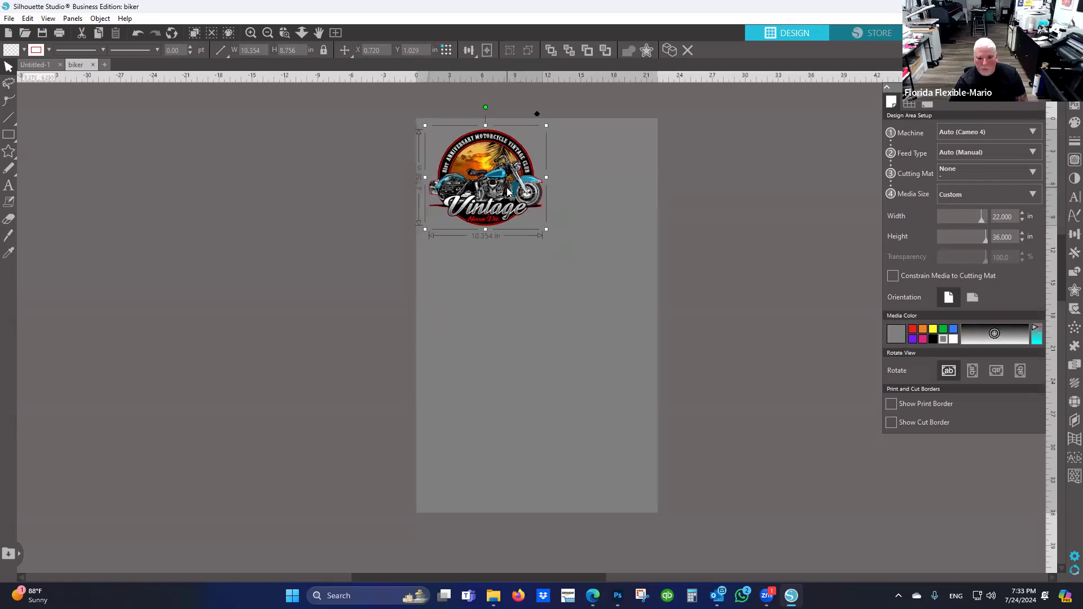
pyautogui.moveTo(546, 229)
pyautogui.mouseDown()
pyautogui.moveTo(537, 220)
pyautogui.moveTo(544, 228)
pyautogui.mouseUp()
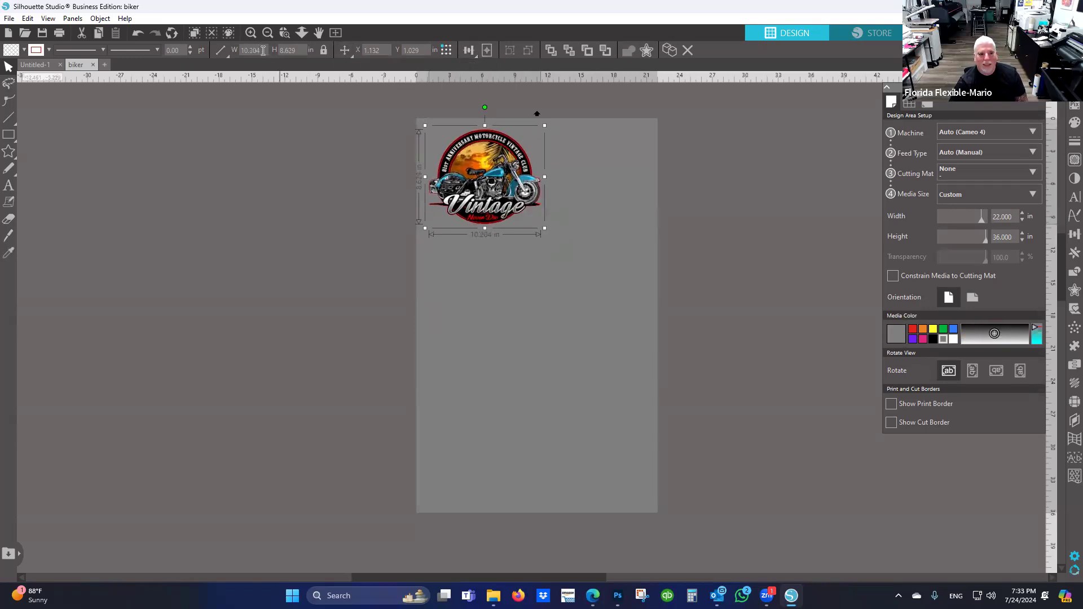
# Try to set the biker image's width to exactly 10 in
pyautogui.moveTo(261, 51); pyautogui.dragTo(237, 52)
pyautogui.write('10')
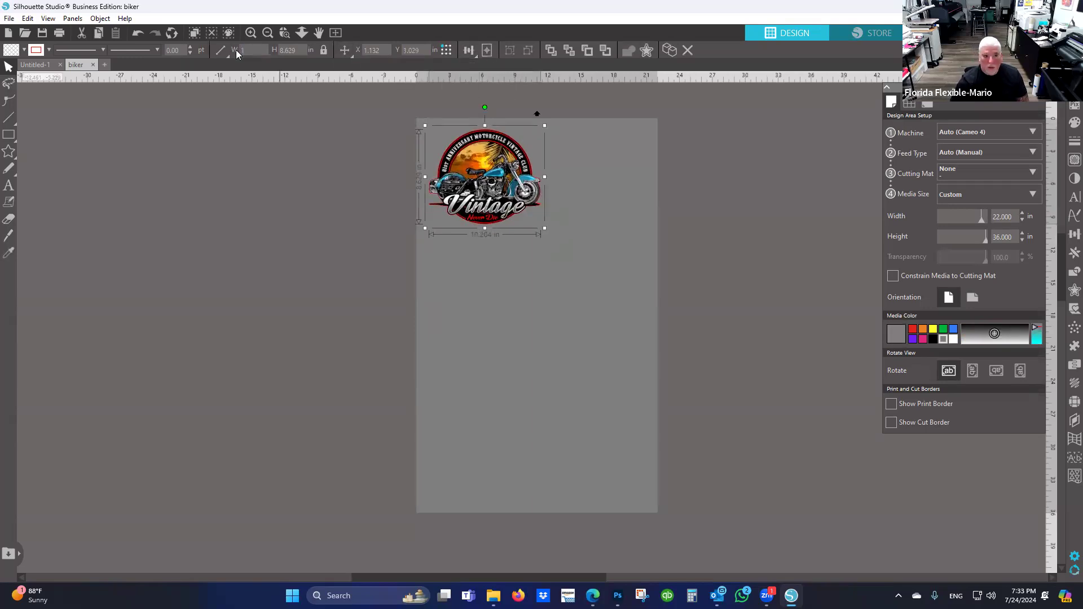
pyautogui.press('Tab')
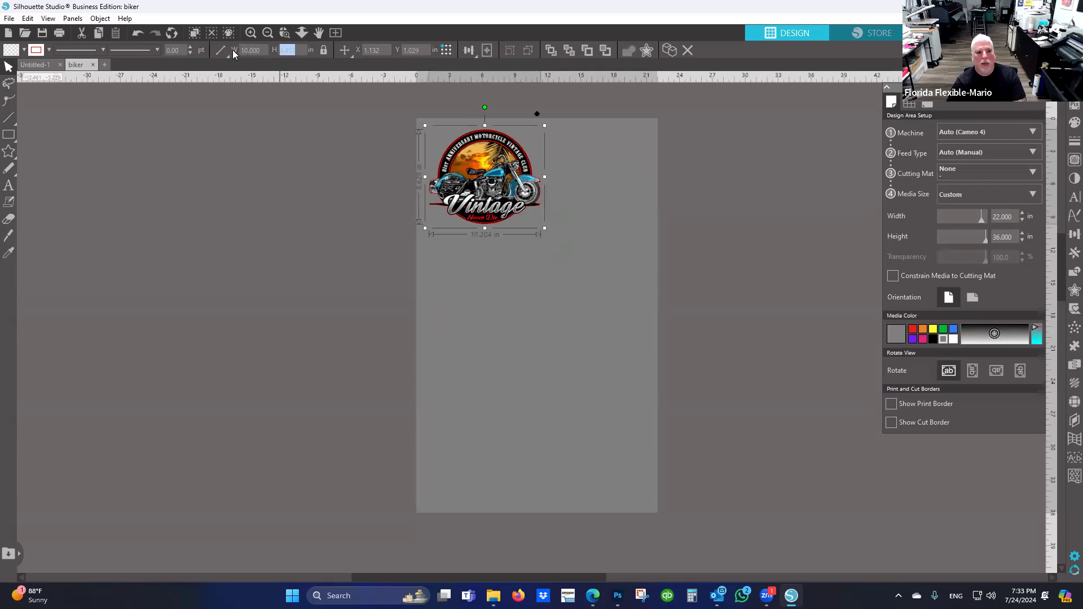
pyautogui.click(512, 206)
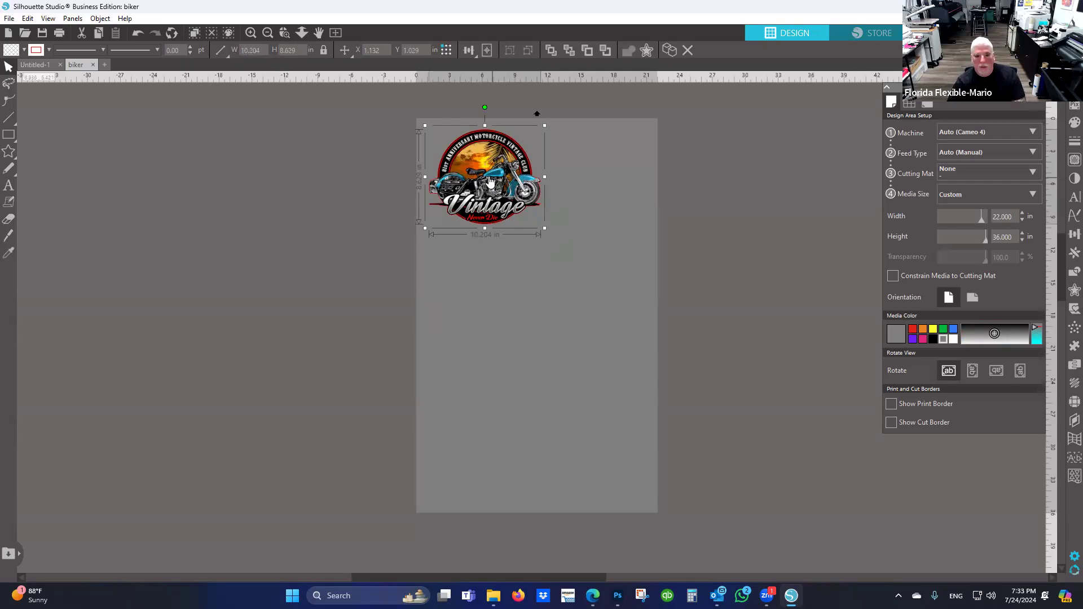
# Duplicate the biker image beside itself and copy the pair downward twice to form three rows of two
pyautogui.moveTo(493, 184); pyautogui.dragTo(602, 188)
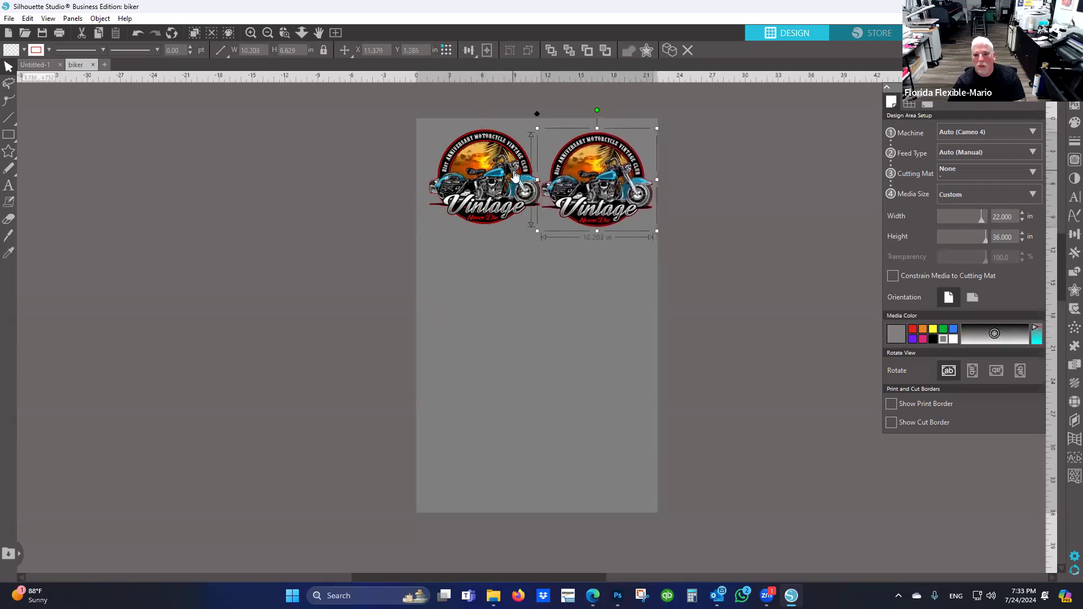
pyautogui.moveTo(492, 178); pyautogui.dragTo(485, 178)
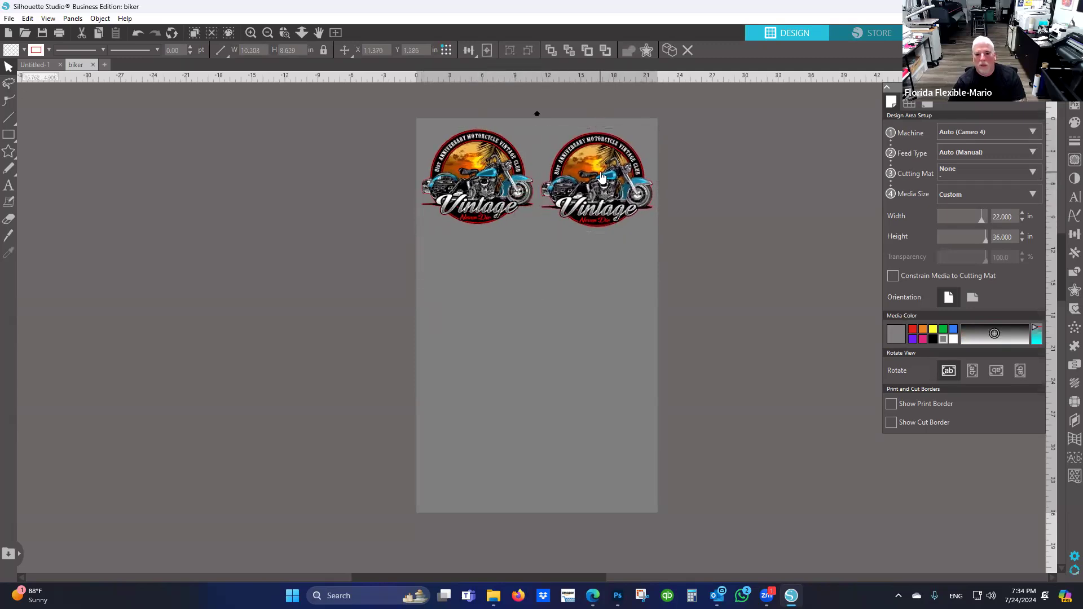
pyautogui.click(769, 188)
pyautogui.hotkey('ctrl', 'a')
pyautogui.hotkey('ctrl', 'd')
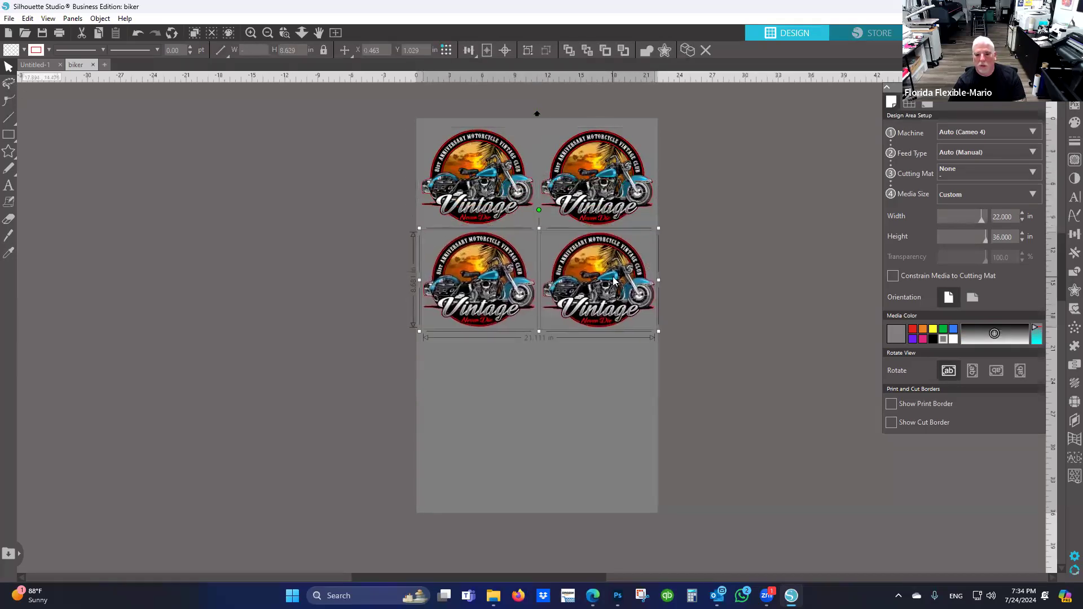
pyautogui.moveTo(614, 279); pyautogui.dragTo(614, 282)
pyautogui.hotkey('ctrl', 'd')
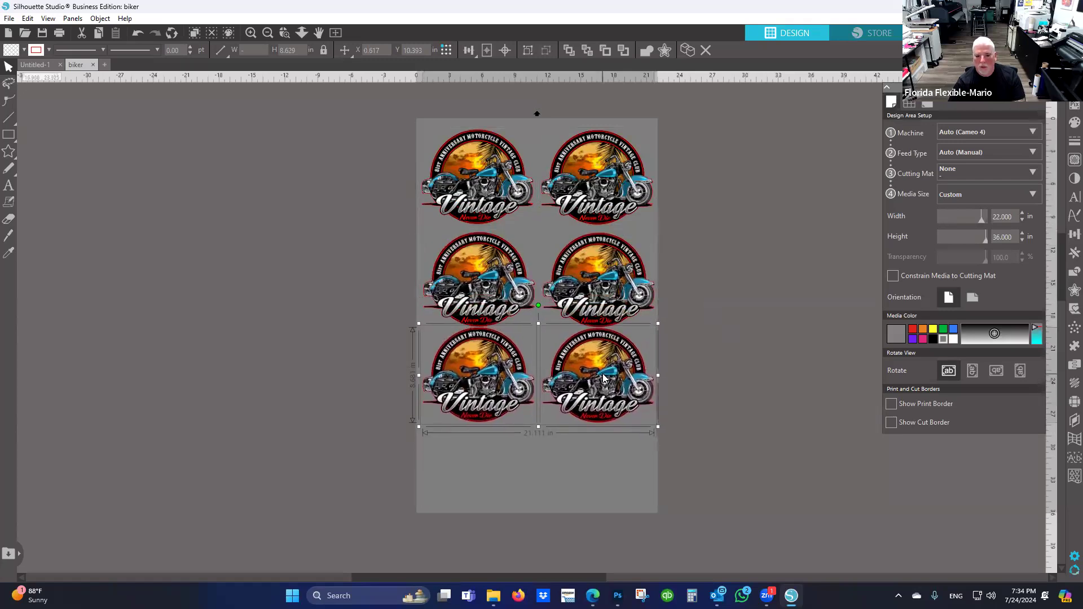
pyautogui.scroll(-1, 675, 403)
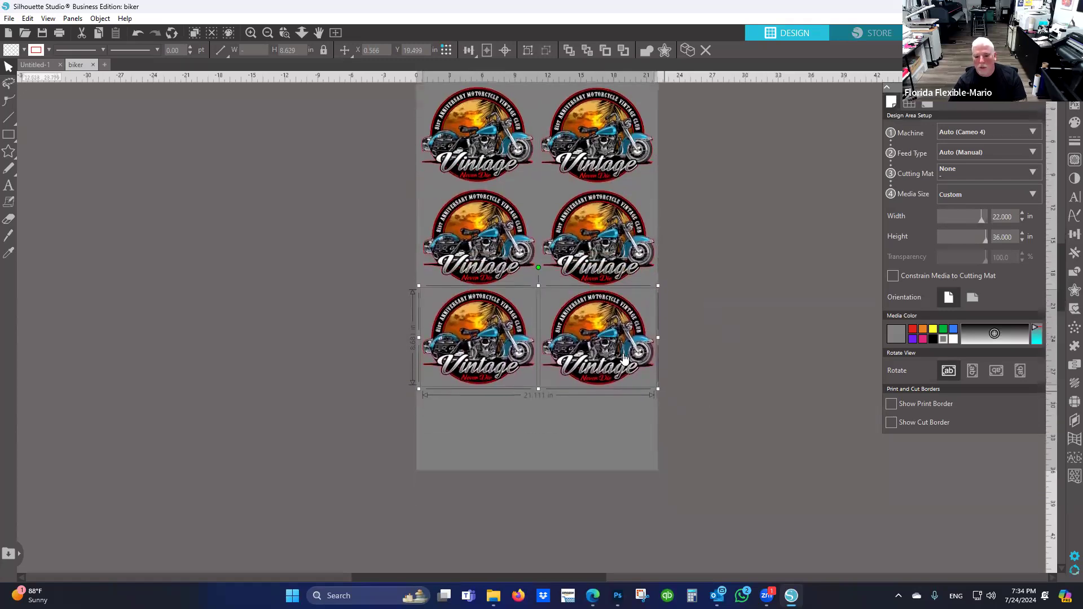
pyautogui.click(661, 351)
# Copy a large biker image, shrink the copy to about 4.2 in wide, and duplicate it into a row of four below
pyautogui.click(615, 354)
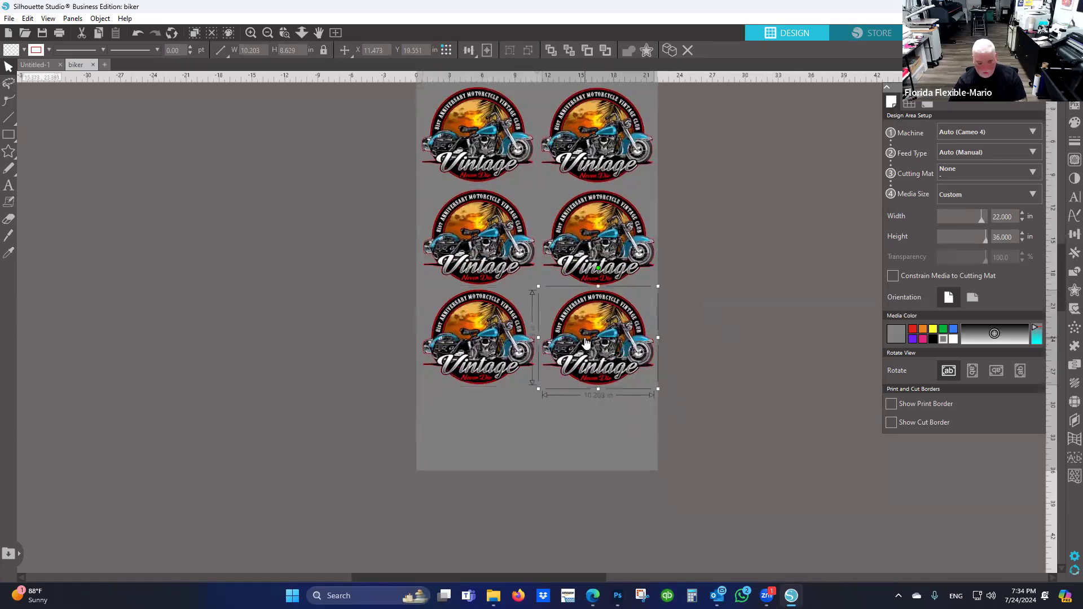
pyautogui.hotkey('ctrl', 'd')
pyautogui.moveTo(658, 368); pyautogui.dragTo(422, 388)
pyautogui.hotkey('ctrl', 'd')
pyautogui.hotkey('ctrl', 'd')
pyautogui.hotkey('ctrl', 'd')
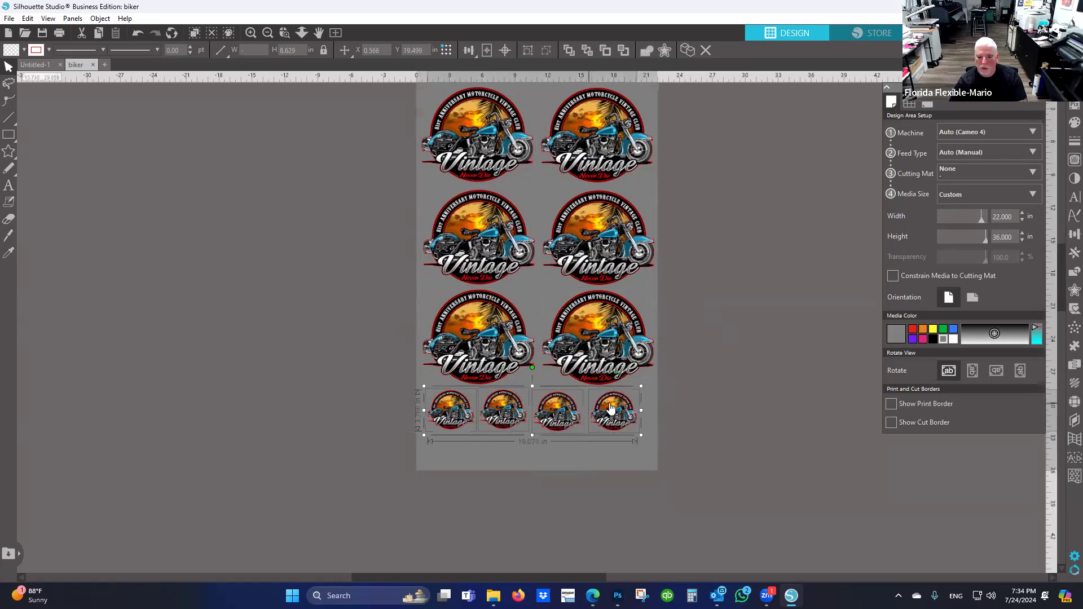
# Duplicate the row of four small biker images and arrange both small rows in the space at the page's bottom
pyautogui.hotkey('ctrl', 'd')
pyautogui.moveTo(619, 425); pyautogui.dragTo(622, 438)
pyautogui.moveTo(638, 394); pyautogui.dragTo(429, 432)
pyautogui.moveTo(627, 409); pyautogui.dragTo(632, 404)
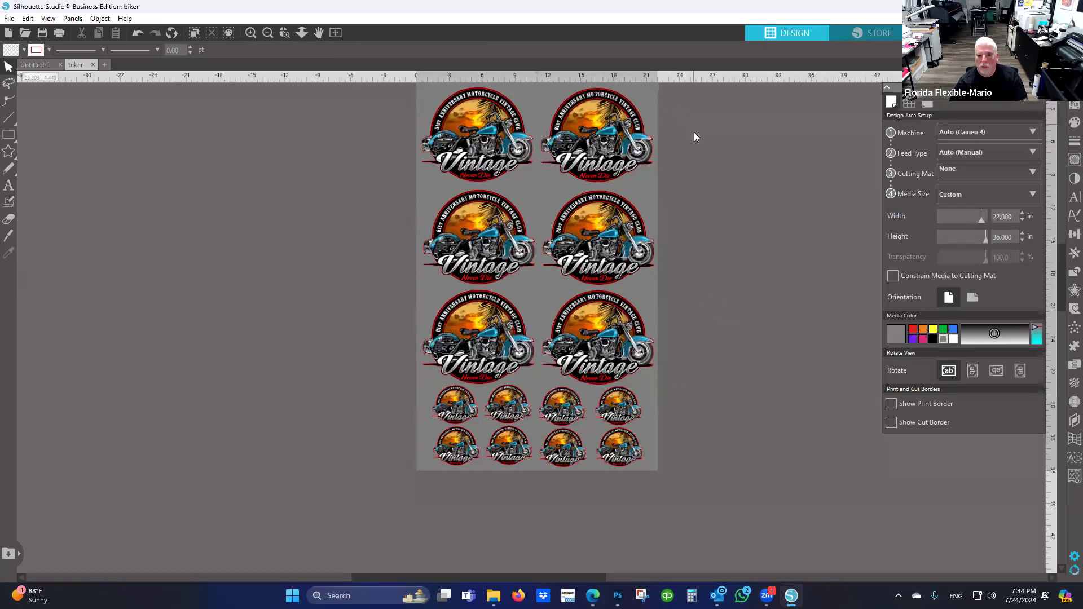
# Nudge the rows of large biker images upward to leave more clearance above the small images
pyautogui.click(590, 152)
pyautogui.moveTo(590, 152); pyautogui.dragTo(590, 151)
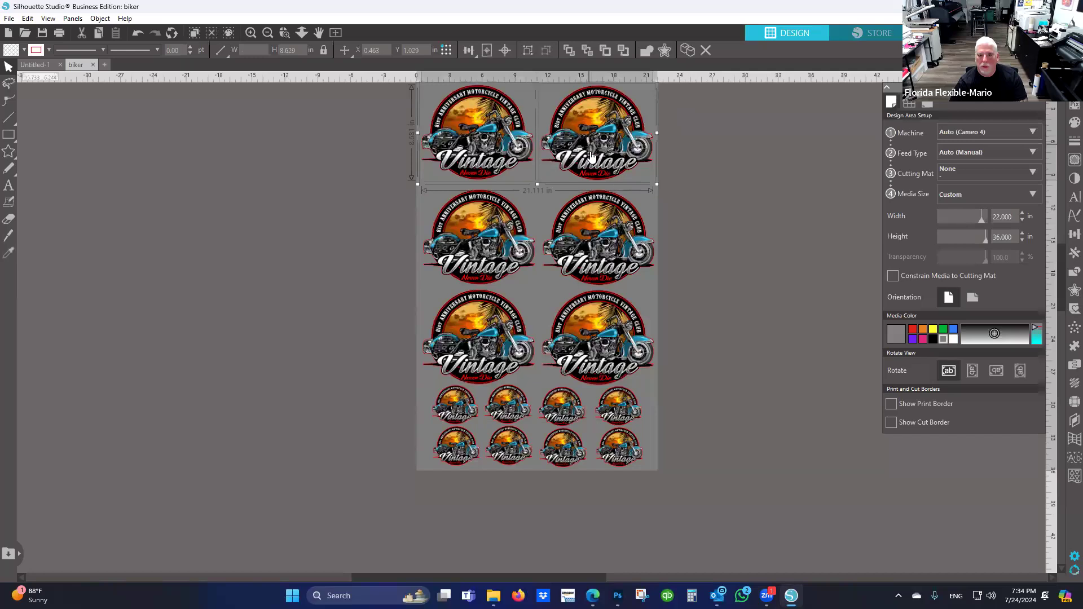
pyautogui.click(572, 225)
pyautogui.keyDown('shift'); pyautogui.click(536, 227); pyautogui.keyUp('shift')
pyautogui.moveTo(581, 232); pyautogui.dragTo(583, 228)
pyautogui.click(595, 329)
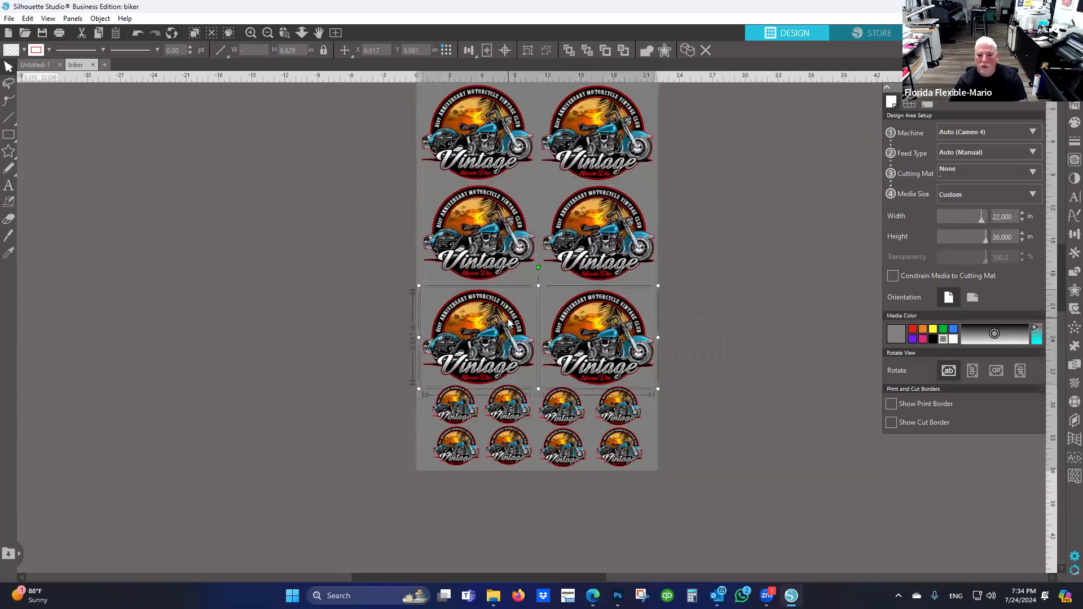
pyautogui.moveTo(596, 328); pyautogui.dragTo(596, 319)
pyautogui.moveTo(725, 450); pyautogui.dragTo(455, 395)
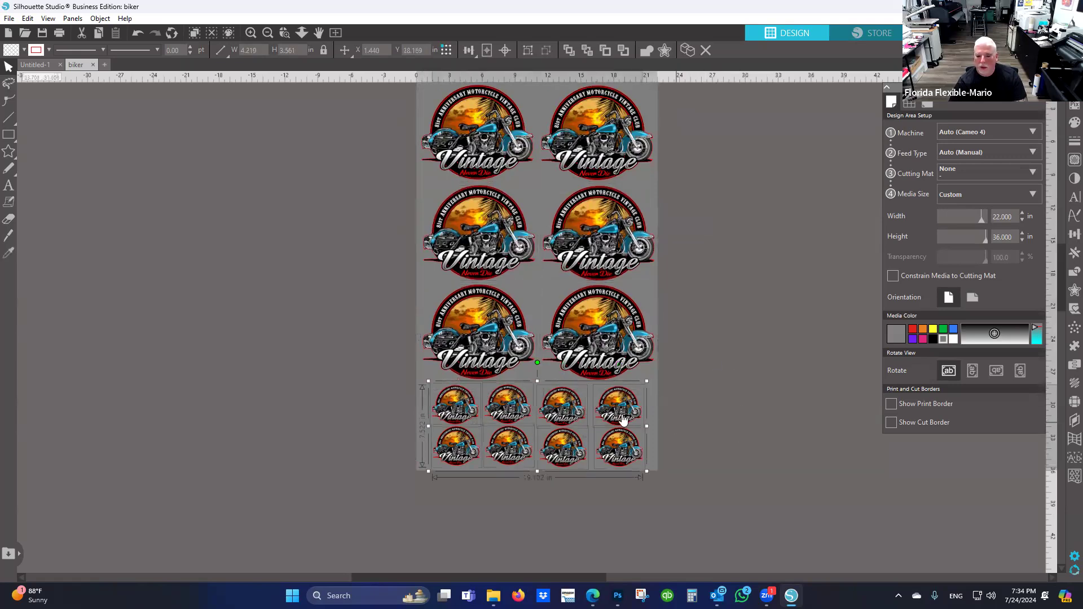
pyautogui.click(720, 348)
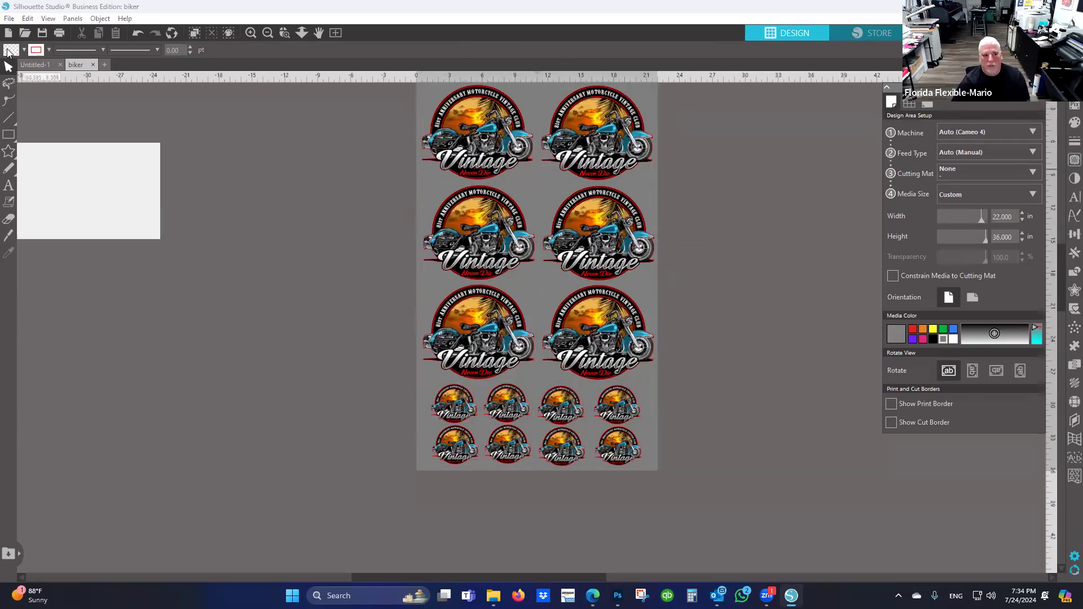
# Set up a save to the hard drive as a PNG named "Biker Test DTF Sheet 22x36"
pyautogui.click(10, 18)
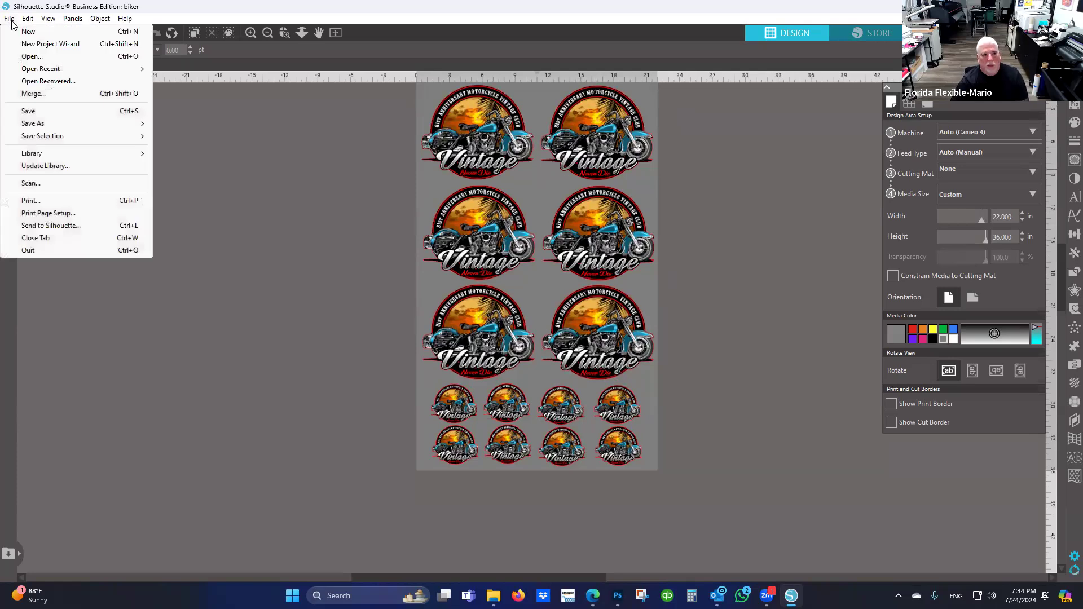
pyautogui.moveTo(54, 123)
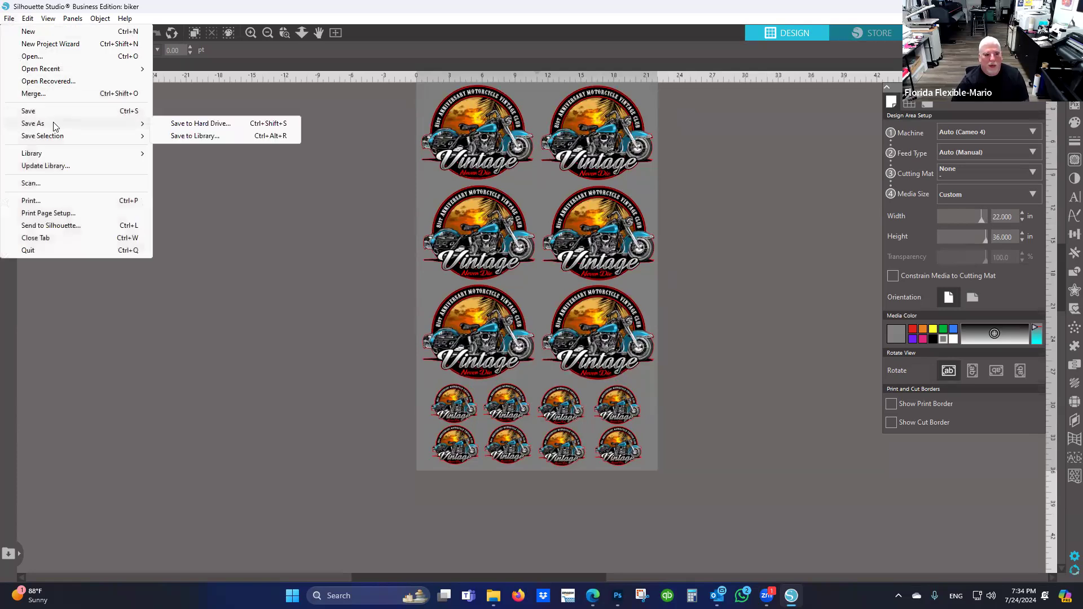
pyautogui.click(206, 125)
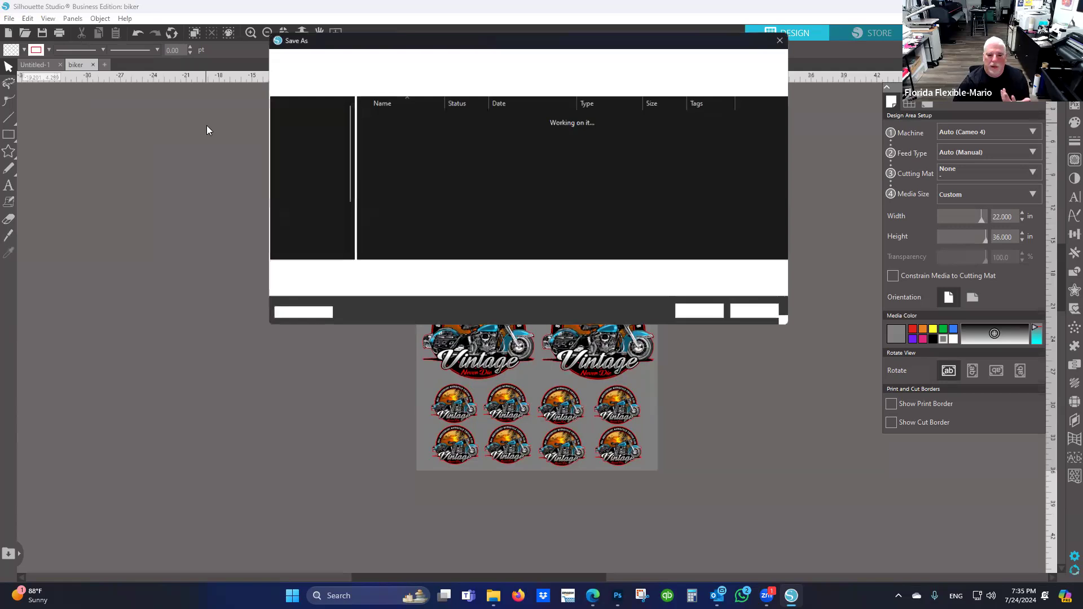
pyautogui.click(390, 289)
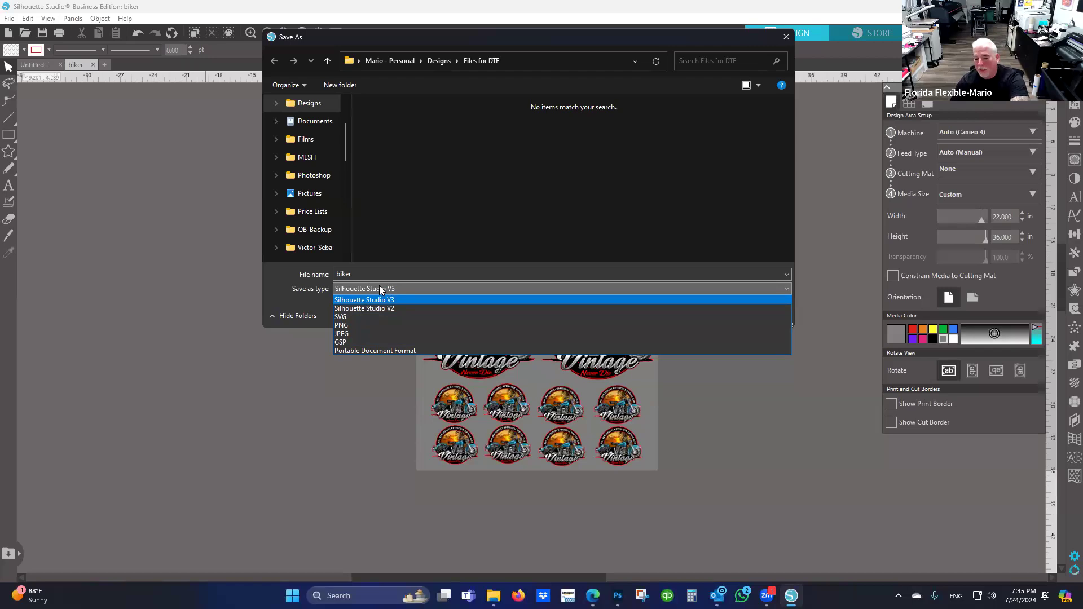
pyautogui.click(352, 326)
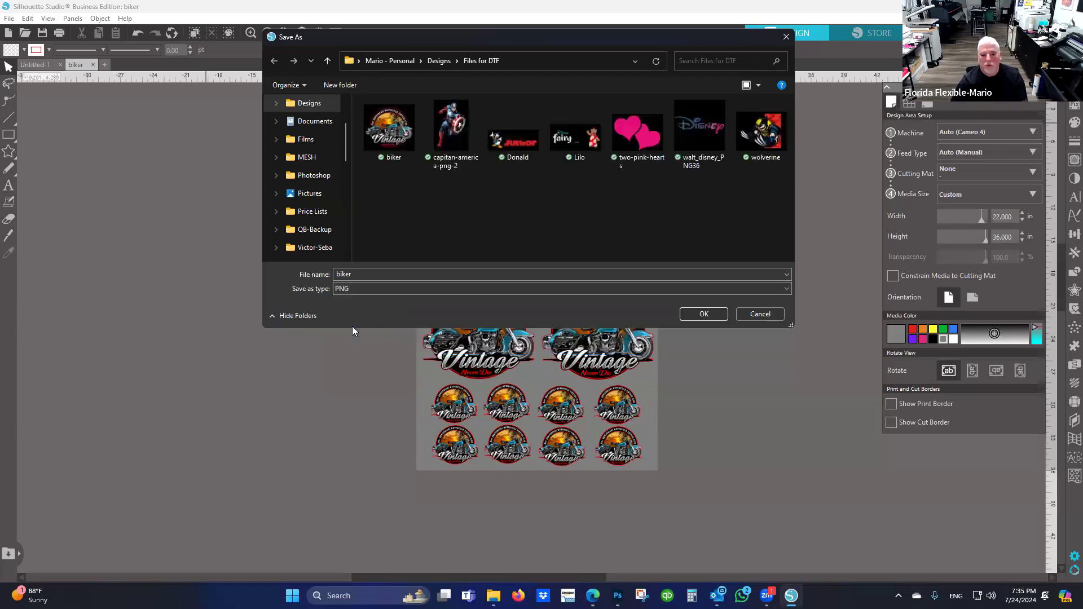
pyautogui.doubleClick(363, 273)
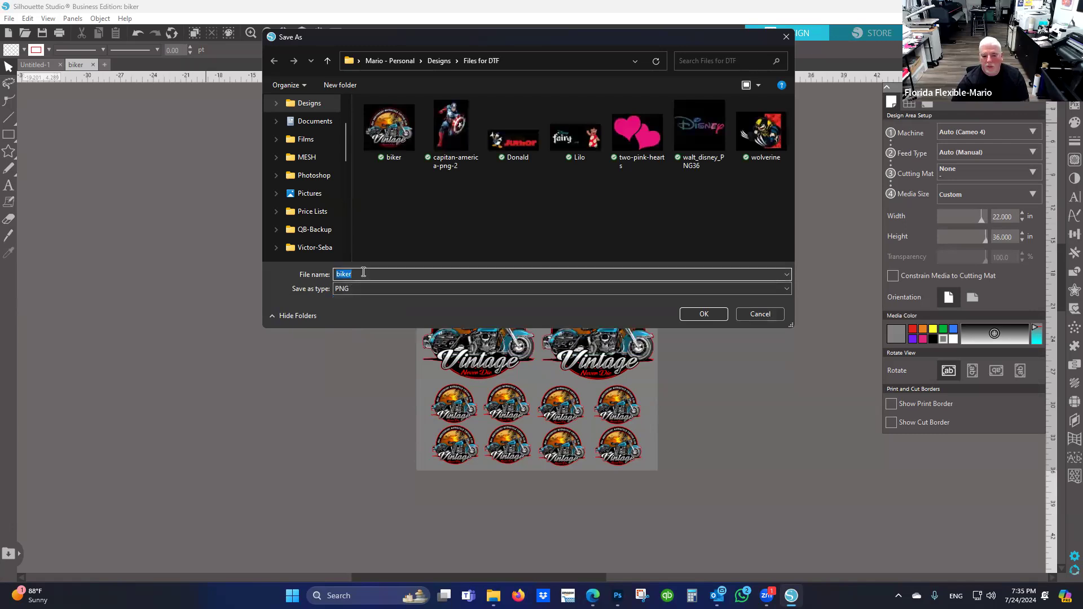
pyautogui.write('Test ')
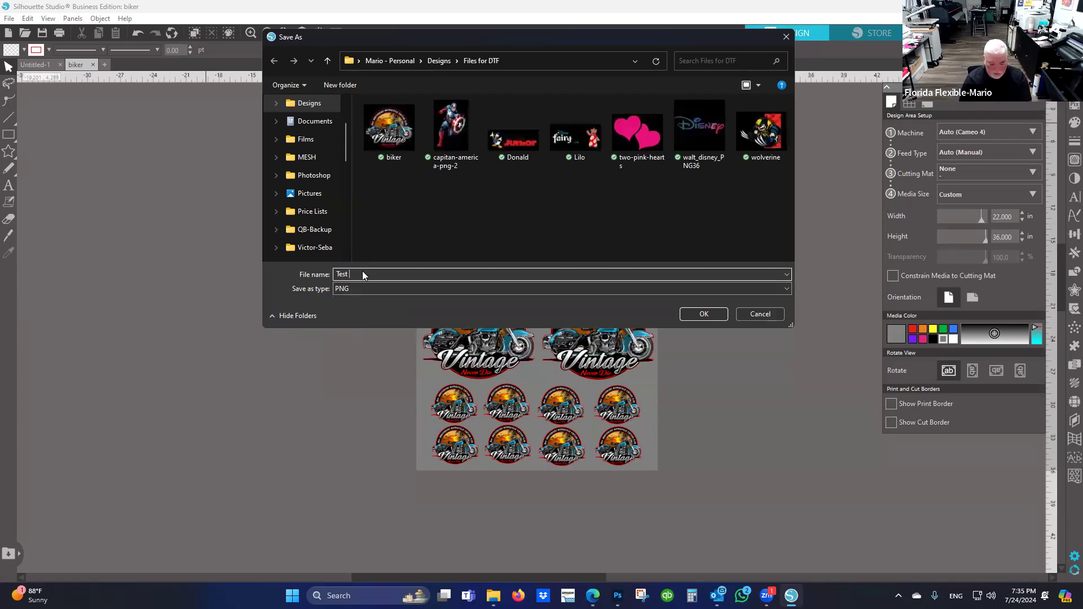
pyautogui.write('DTF Sheet 22x36')
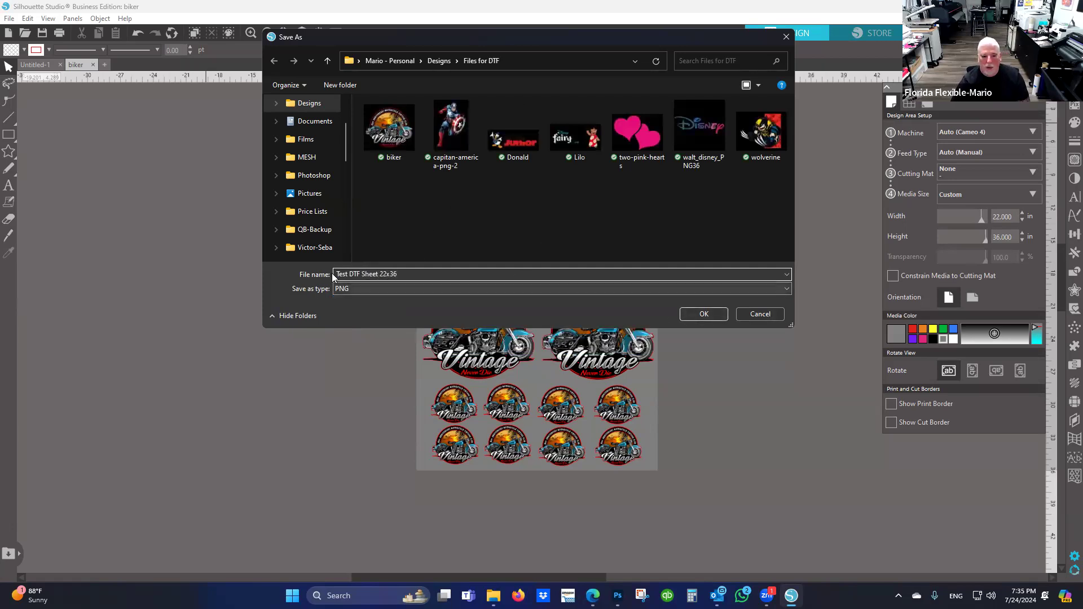
pyautogui.press('Home')
pyautogui.write('Biker')
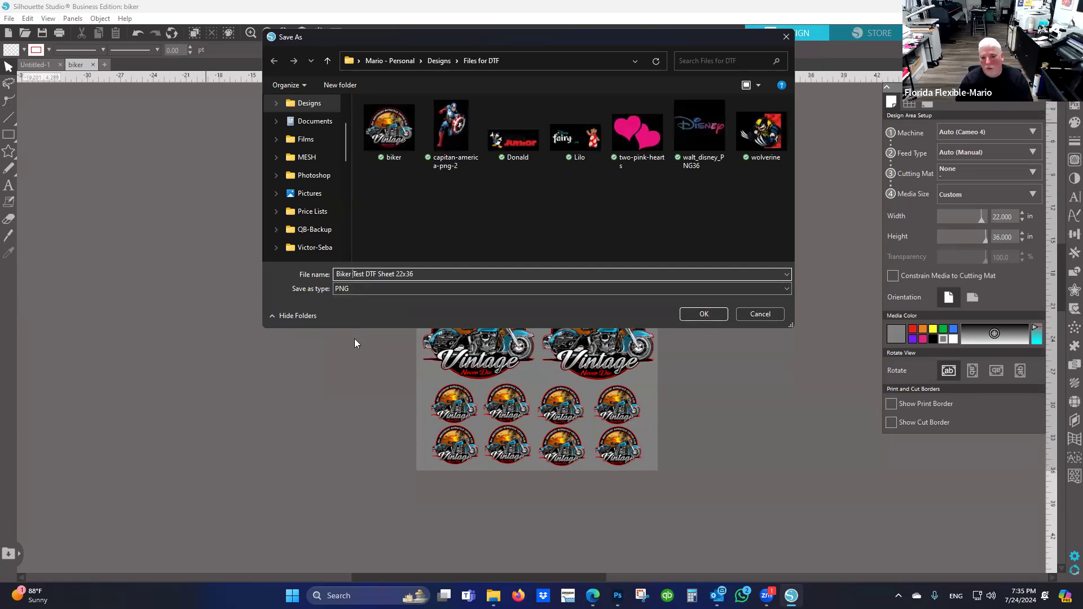
# Export the PNG at 278 dots per inch with a transparent background
pyautogui.click(704, 314)
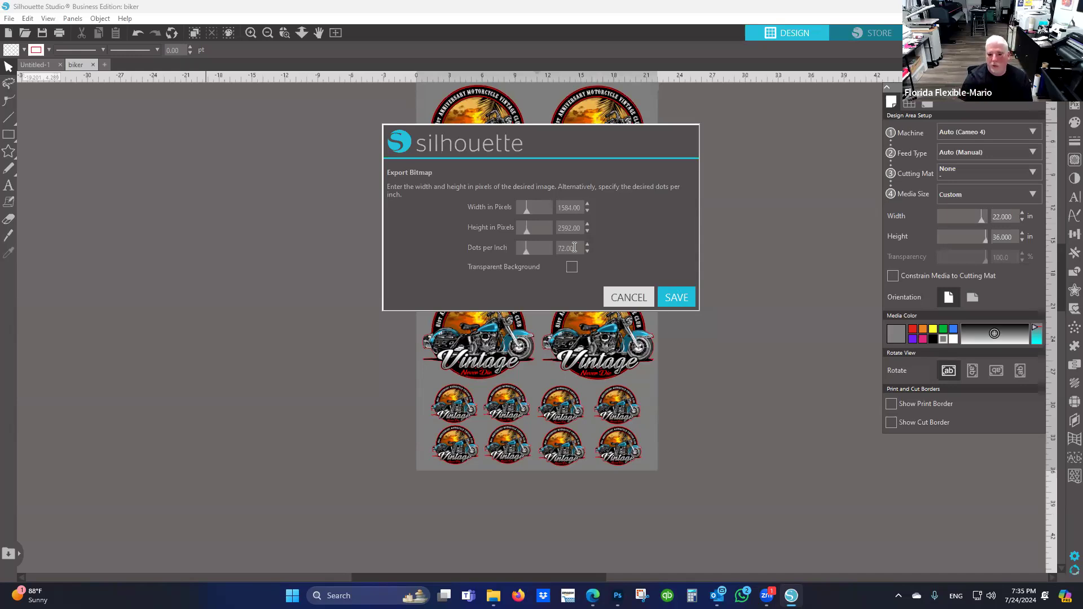
pyautogui.moveTo(524, 252); pyautogui.dragTo(555, 251)
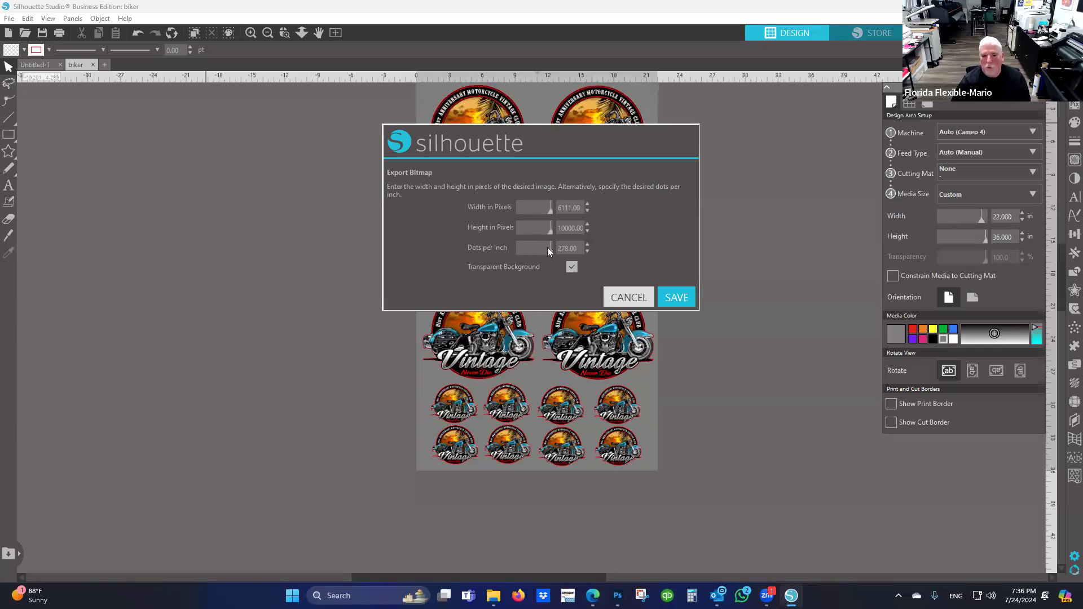
pyautogui.click(677, 298)
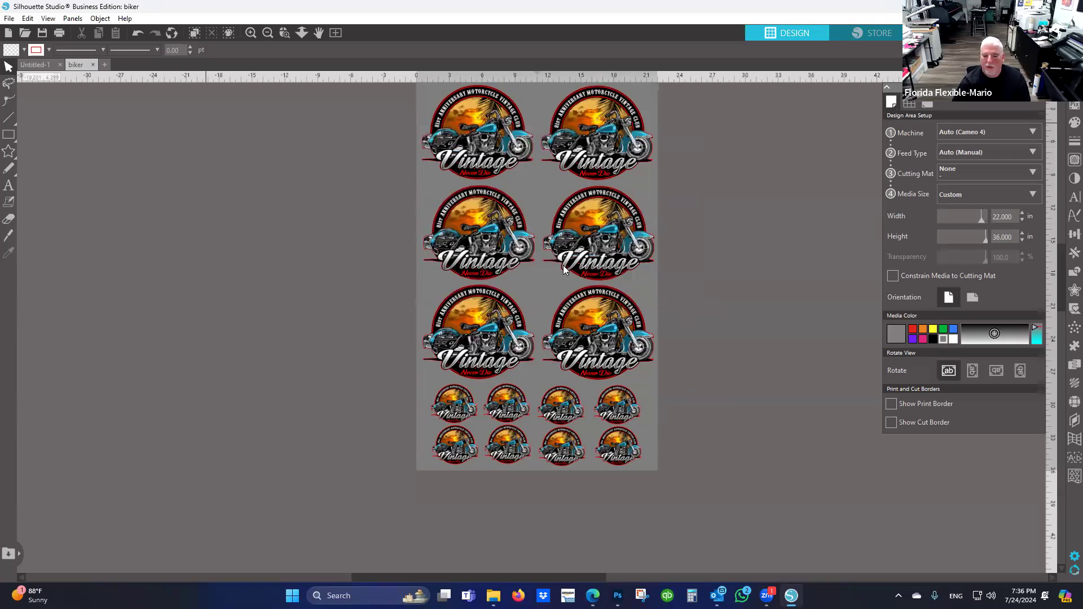
pyautogui.click(617, 595)
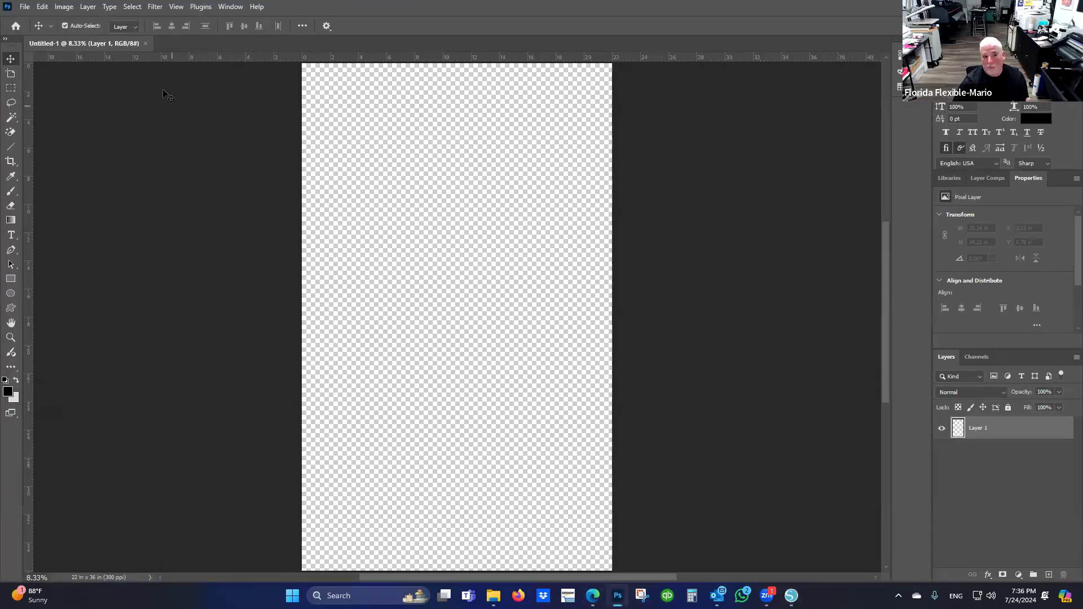
pyautogui.click(25, 8)
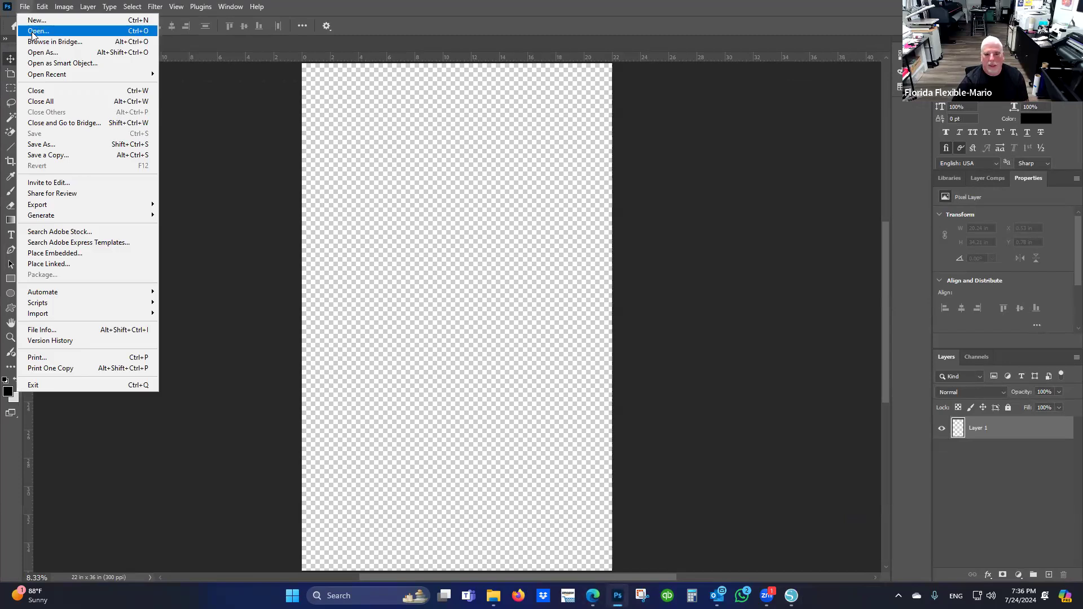
pyautogui.click(33, 31)
pyautogui.press('Escape')
pyautogui.hotkey('alt', 'Tab')
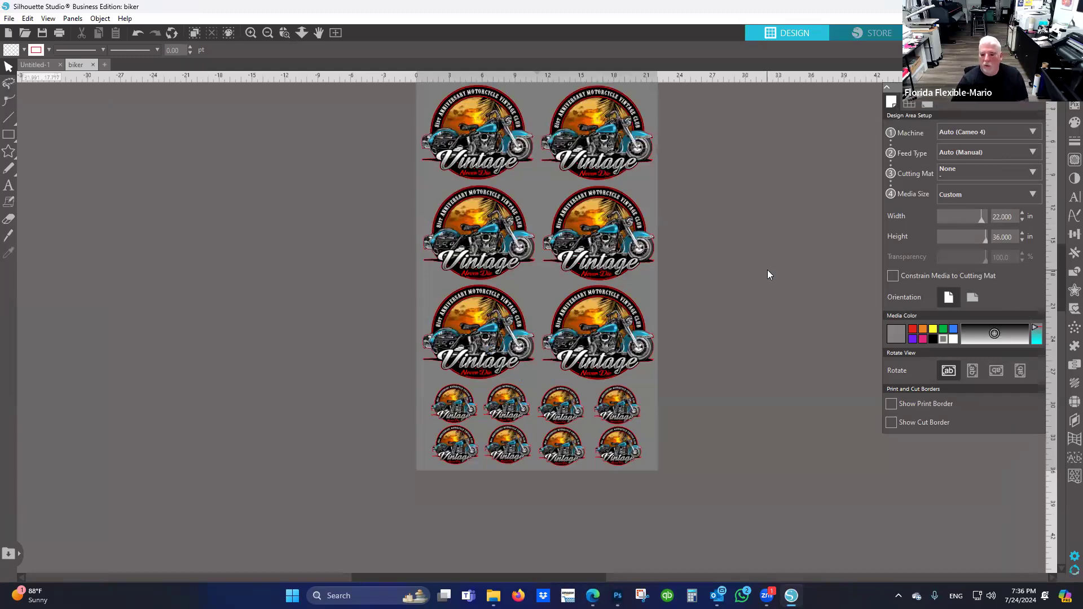
# Start a transparent-background PNG export of the sheet to the hard drive as "Test 2", and cancel it at the resolution settings
pyautogui.scroll(1, 794, 306)
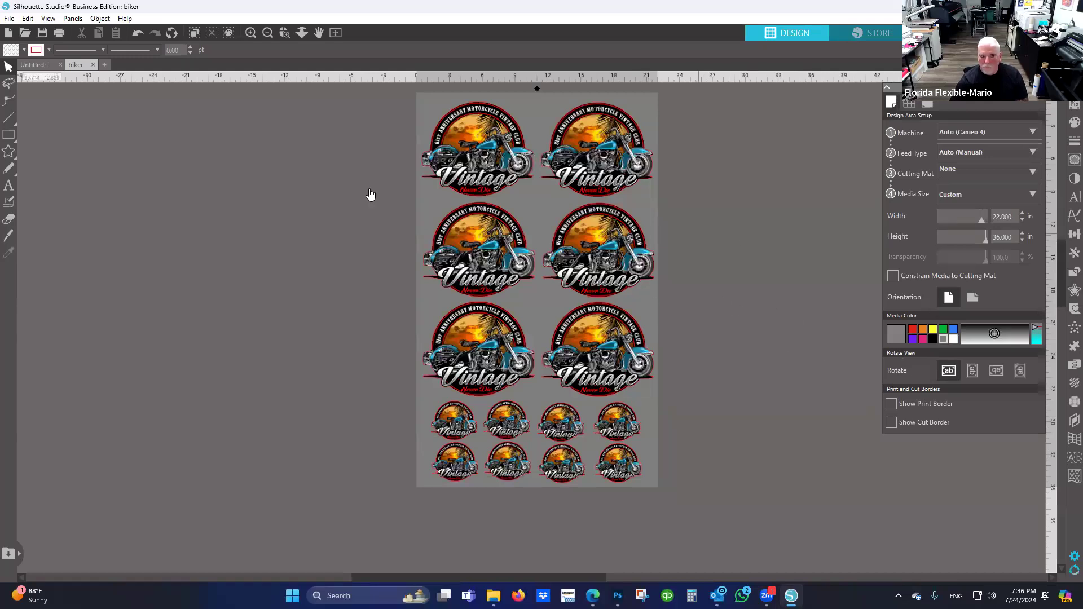
pyautogui.click(9, 19)
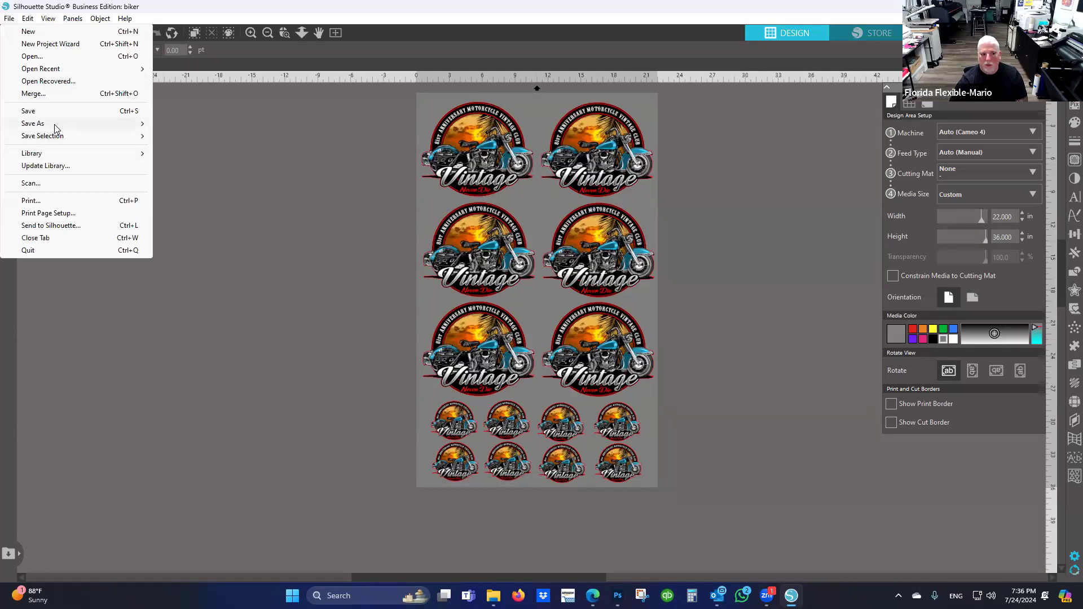
pyautogui.moveTo(186, 124)
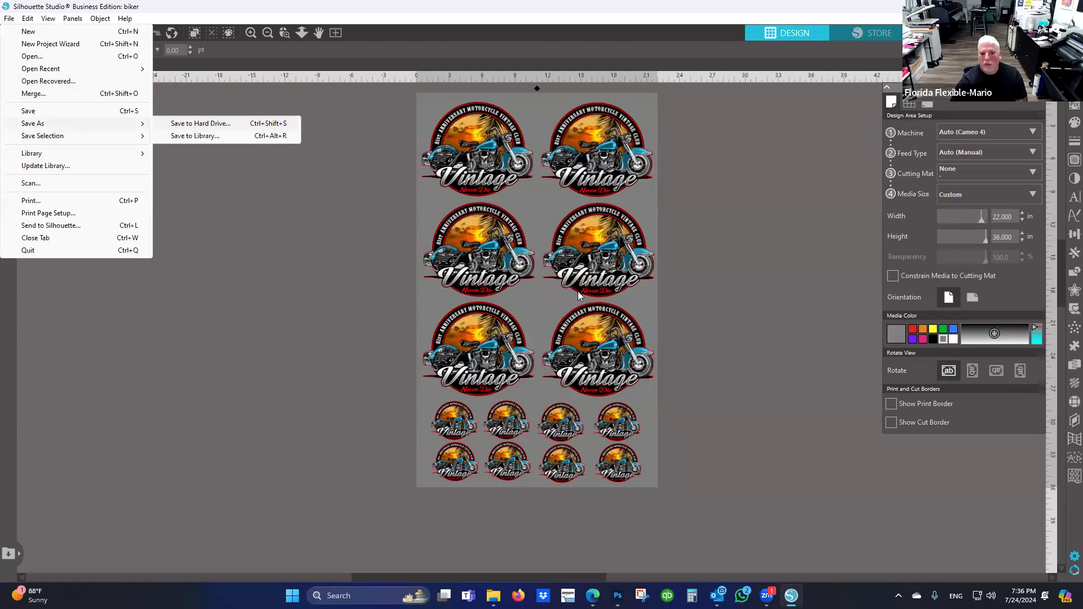
pyautogui.click(346, 290)
pyautogui.click(346, 325)
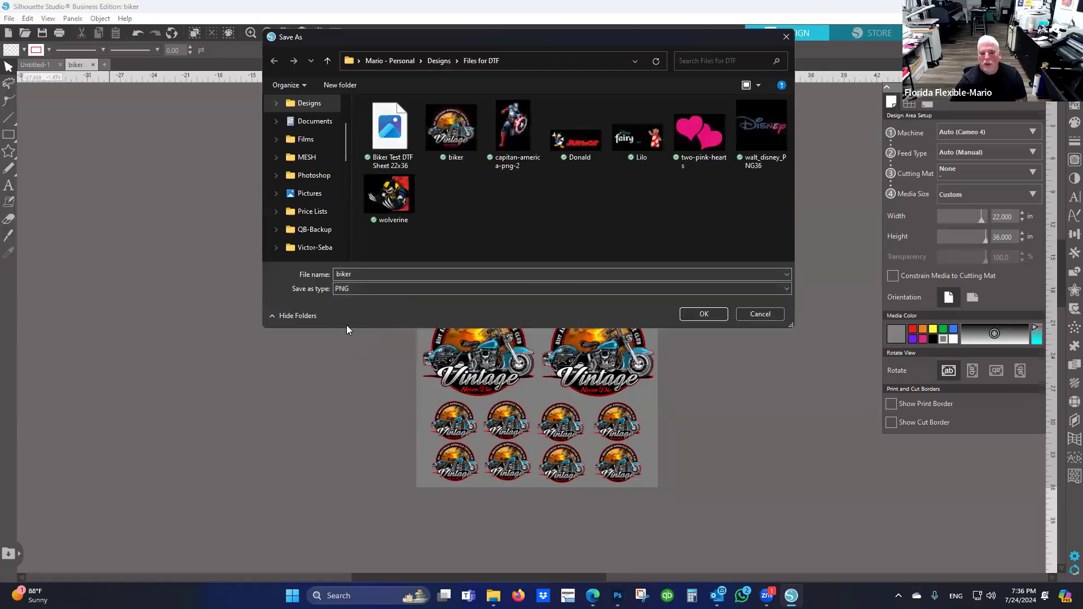
pyautogui.doubleClick(345, 275)
pyautogui.write('Test 2')
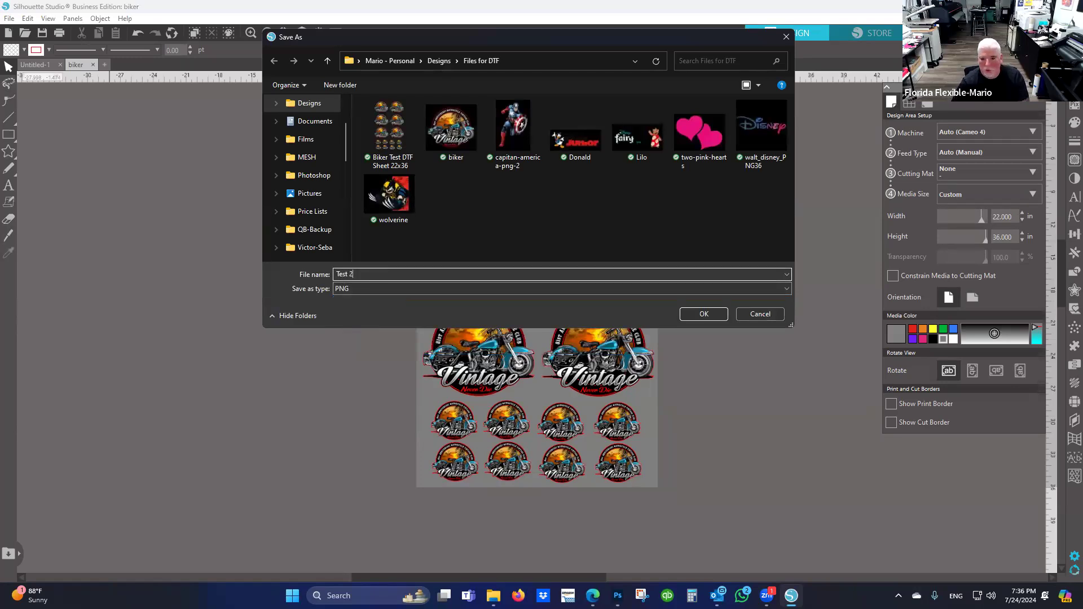
pyautogui.click(695, 317)
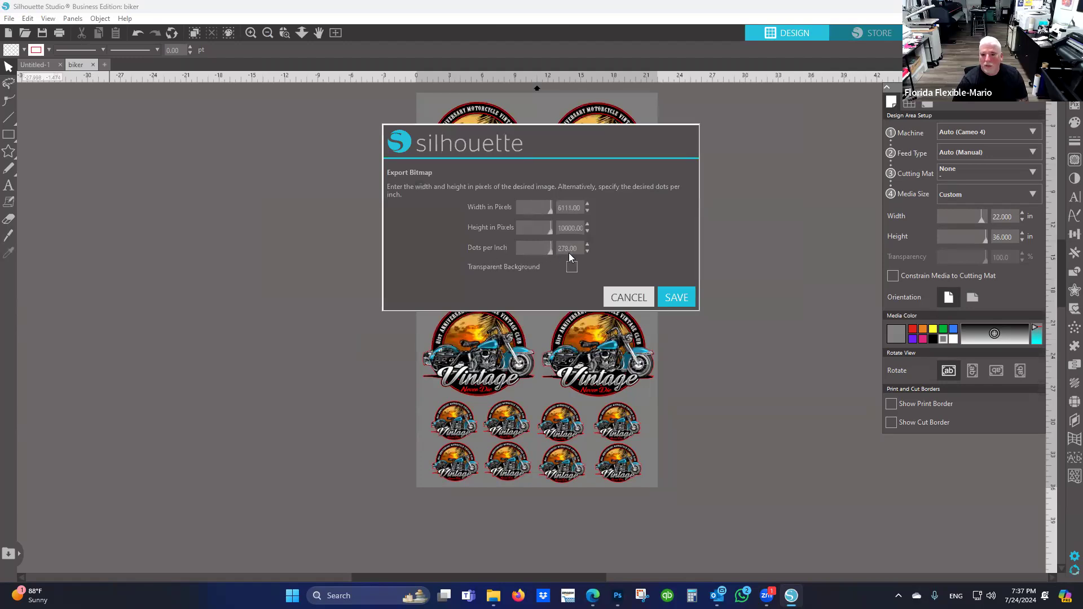
pyautogui.click(571, 267)
pyautogui.click(633, 295)
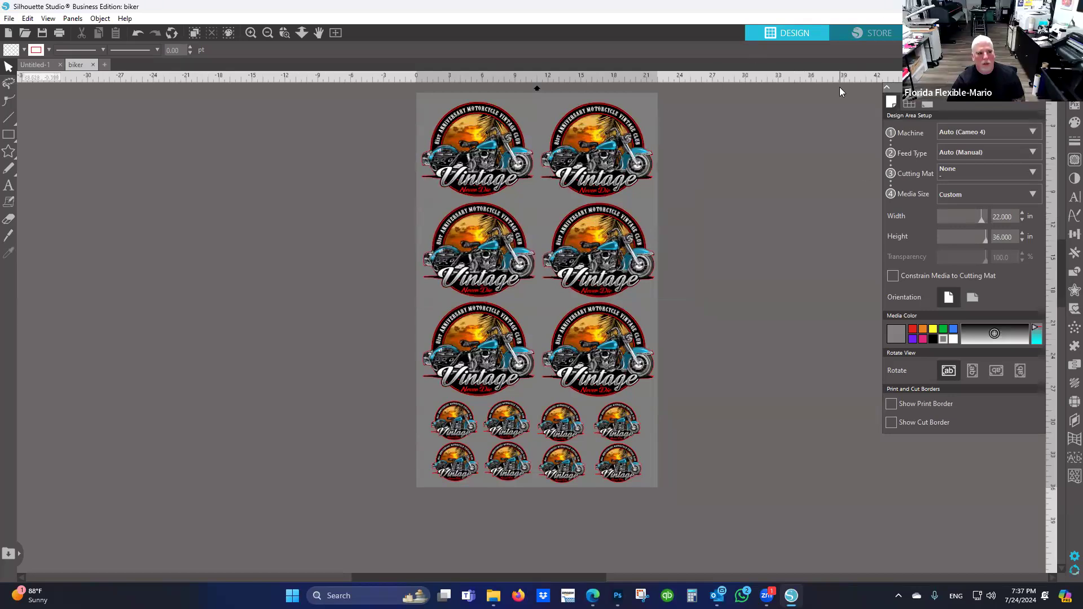
# Switch to Photoshop and replace the blank document with a new 22 x 36 in, 300 pixels/inch RGB document with transparent background
pyautogui.click(1006, 7)
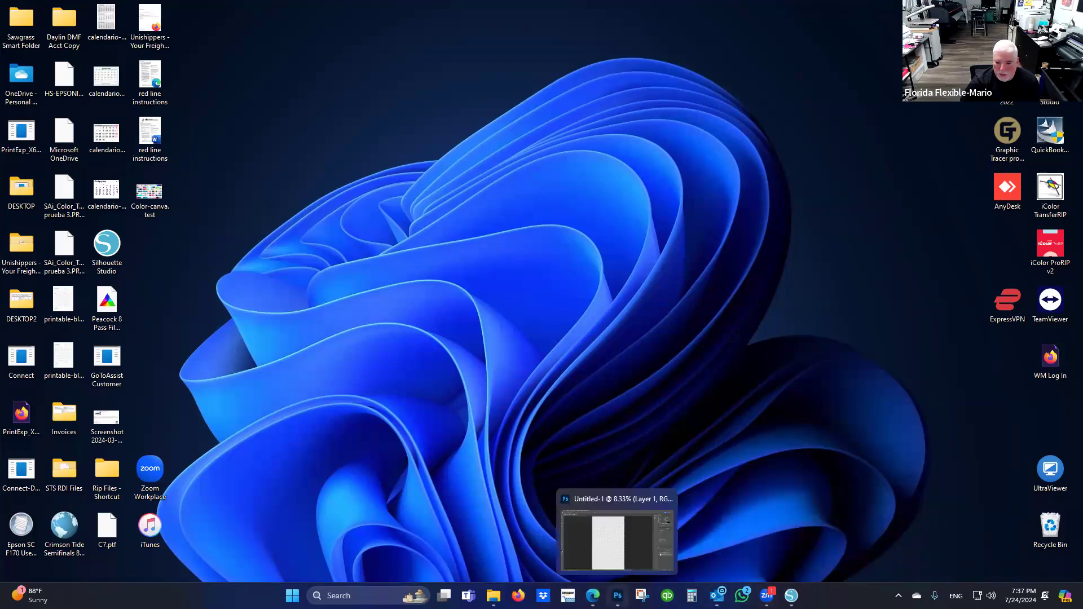
pyautogui.click(618, 596)
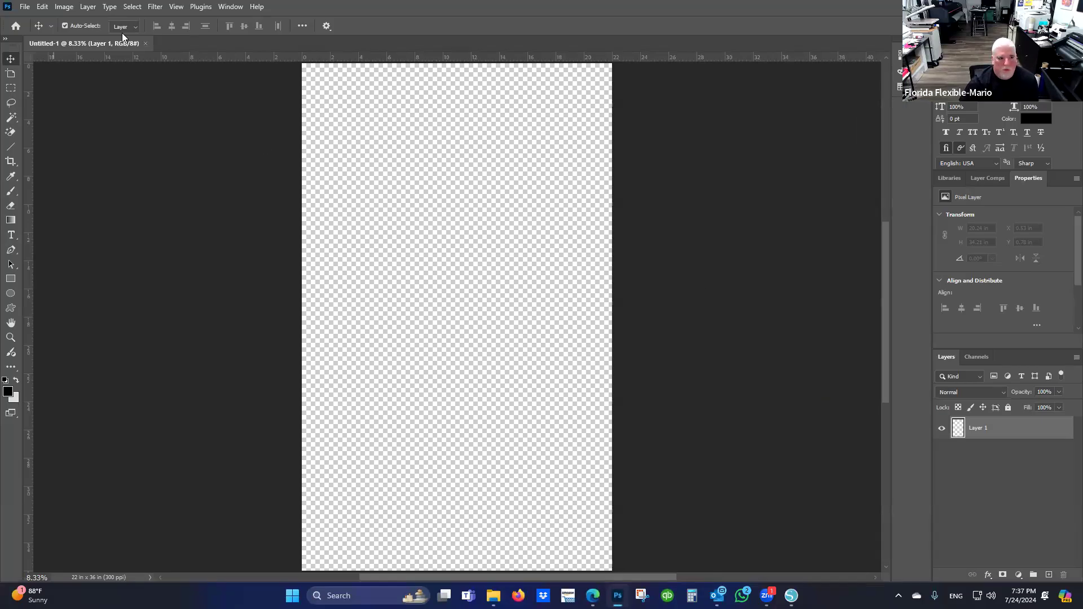
pyautogui.click(145, 43)
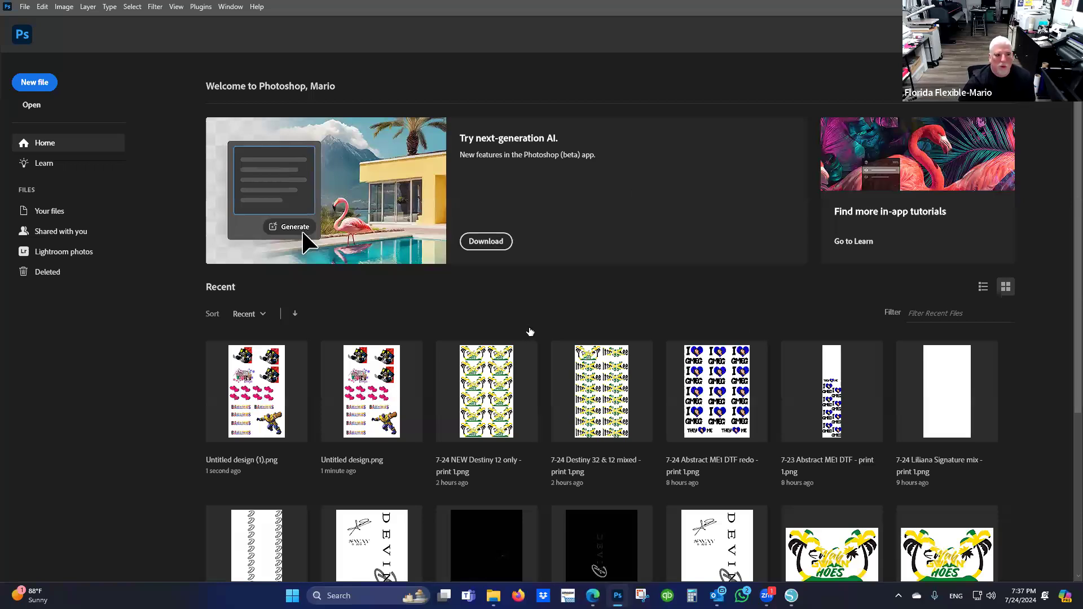
pyautogui.click(43, 85)
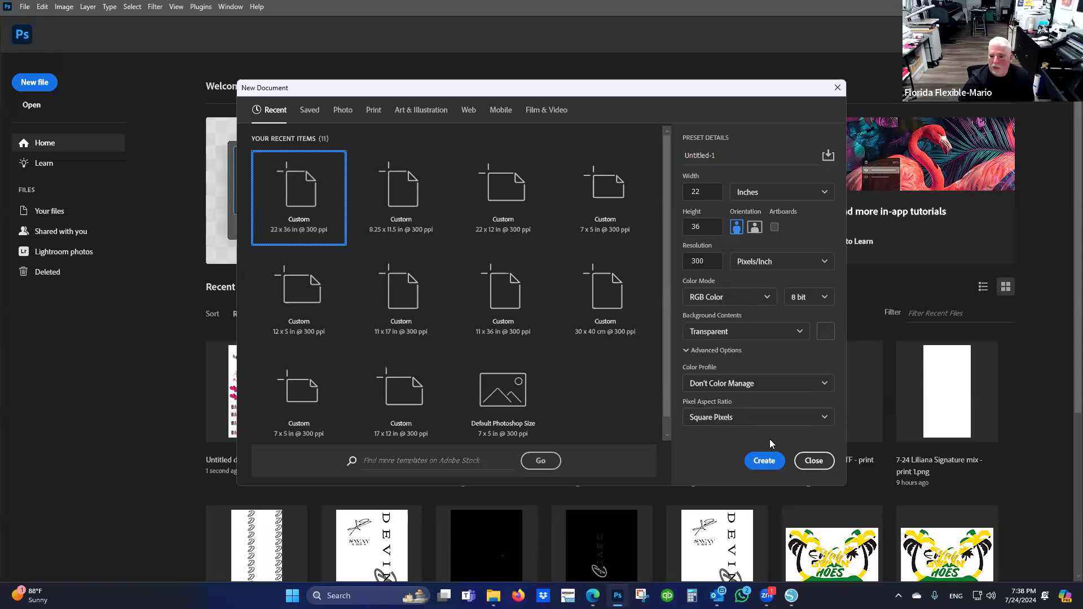
pyautogui.press('Return')
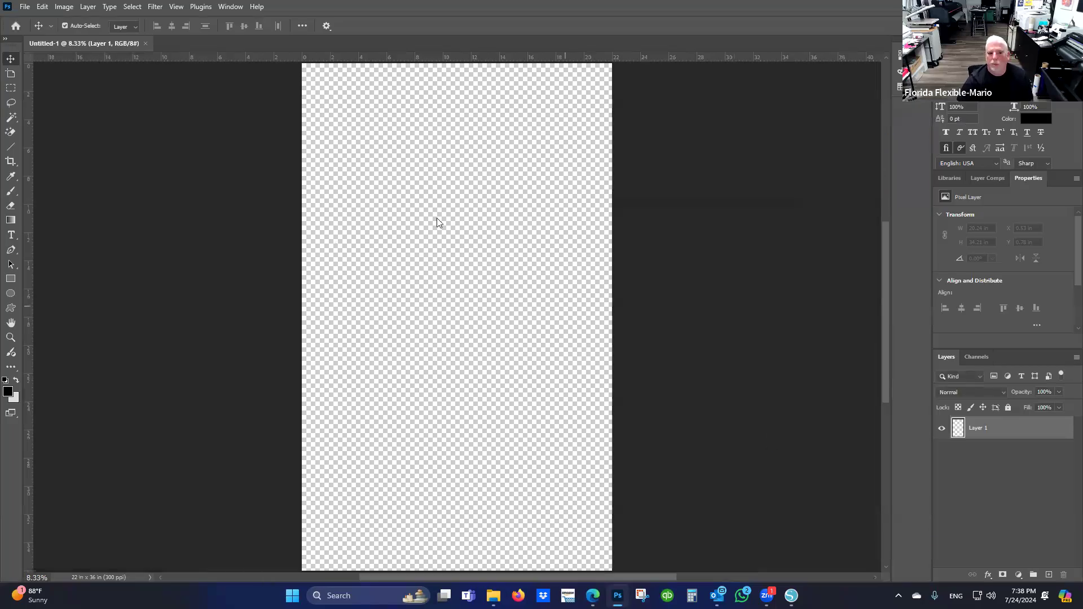
# Start opening existing images and browse to the Files for DTF folder inside Designs
pyautogui.click(25, 6)
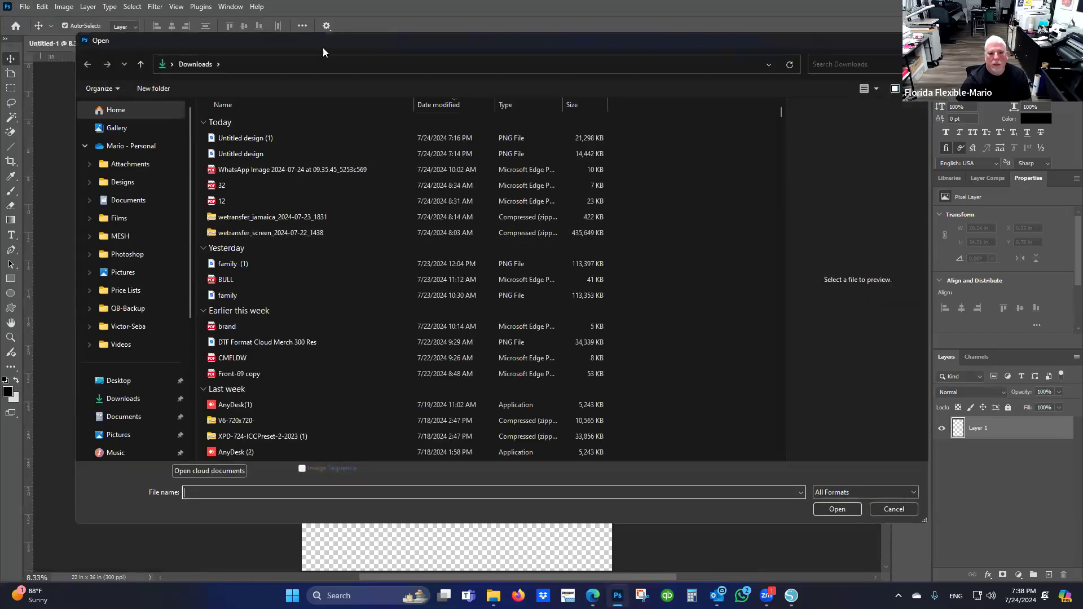
pyautogui.moveTo(323, 50); pyautogui.dragTo(476, 50)
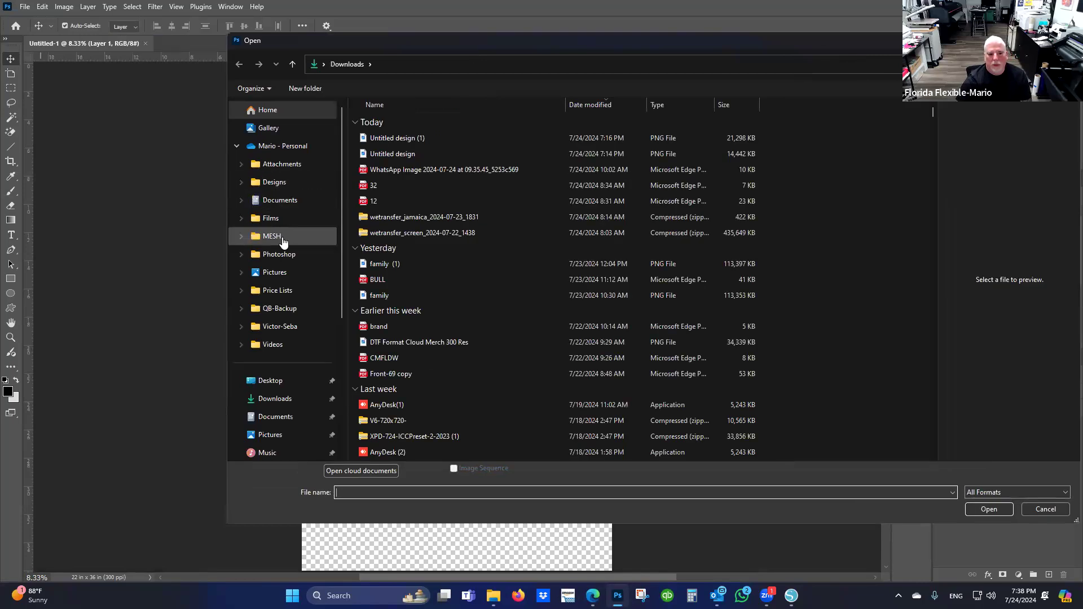
pyautogui.click(274, 182)
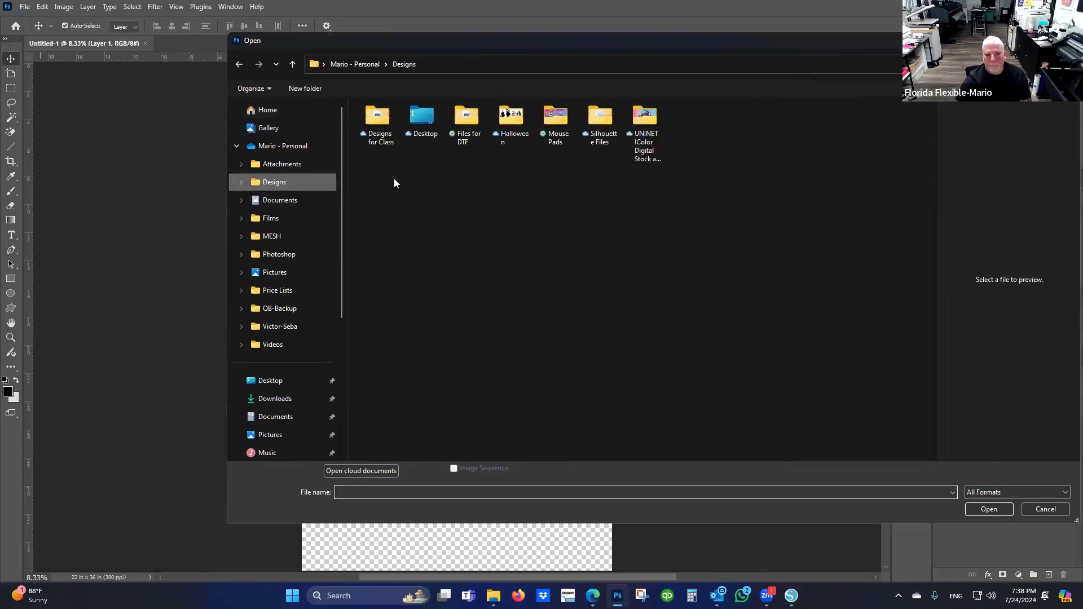
pyautogui.doubleClick(477, 126)
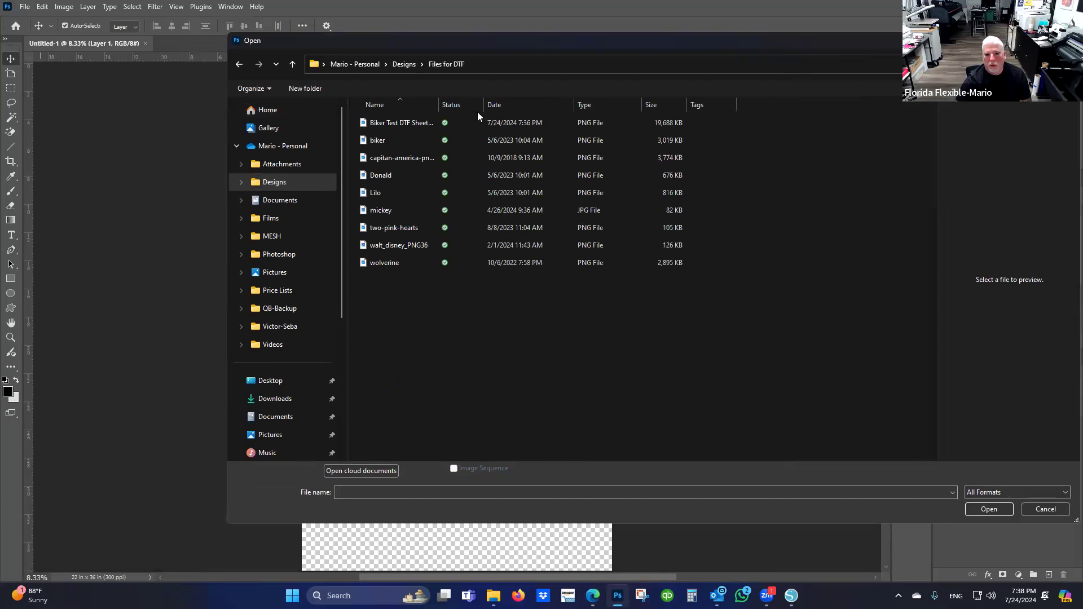
# Open the biker, capitan-america-png-2, Donald and Lilo PNG files together as separate documents
pyautogui.click(391, 124)
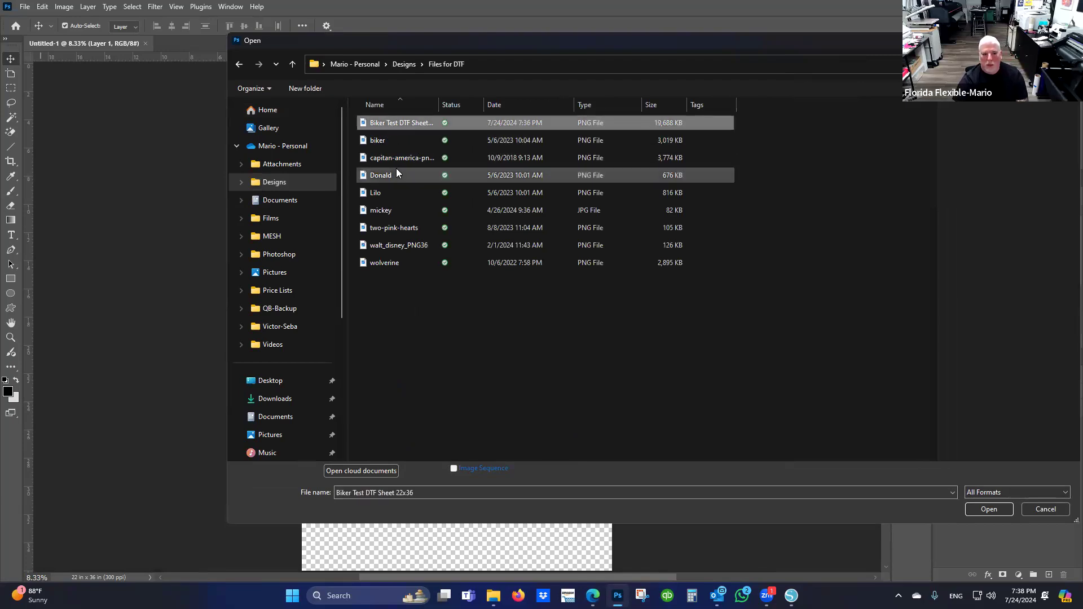
pyautogui.click(394, 140)
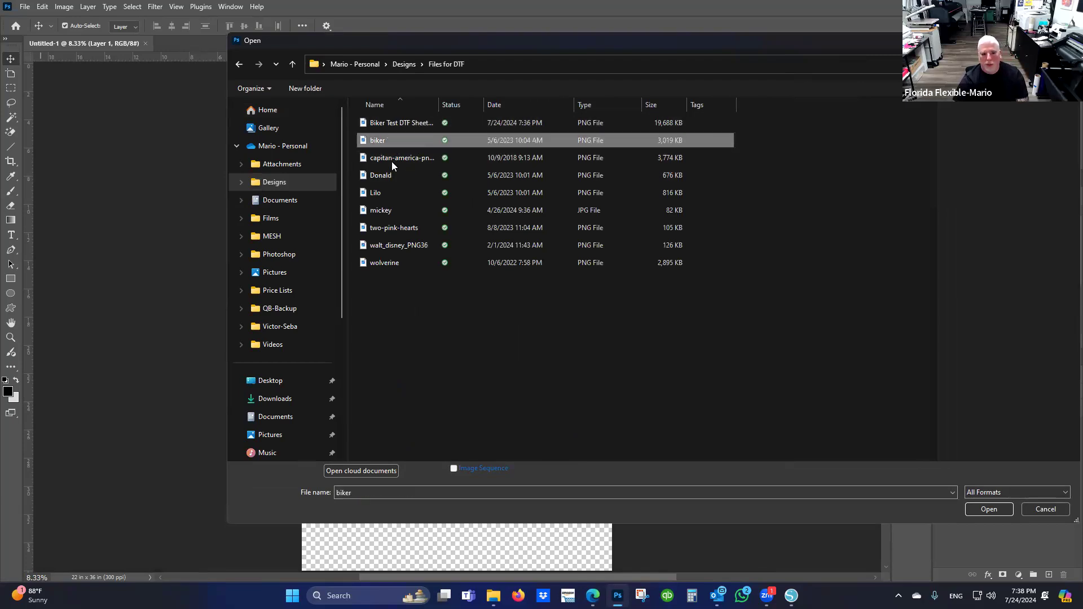
pyautogui.keyDown('ctrl'); pyautogui.click(394, 158); pyautogui.keyUp('ctrl')
pyautogui.keyDown('ctrl'); pyautogui.click(387, 177); pyautogui.keyUp('ctrl')
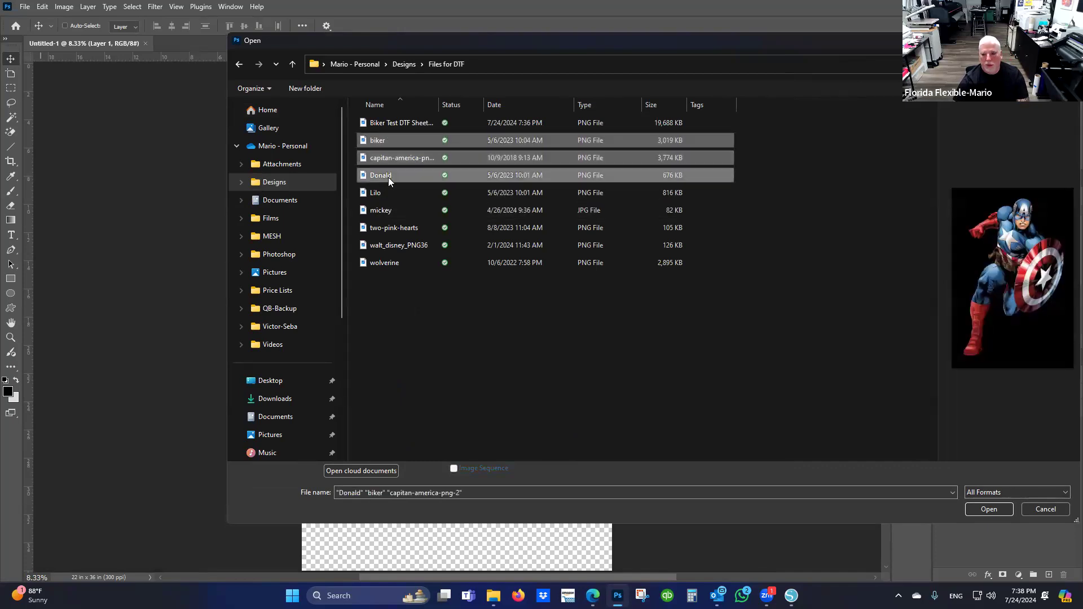
pyautogui.keyDown('ctrl'); pyautogui.click(387, 194); pyautogui.keyUp('ctrl')
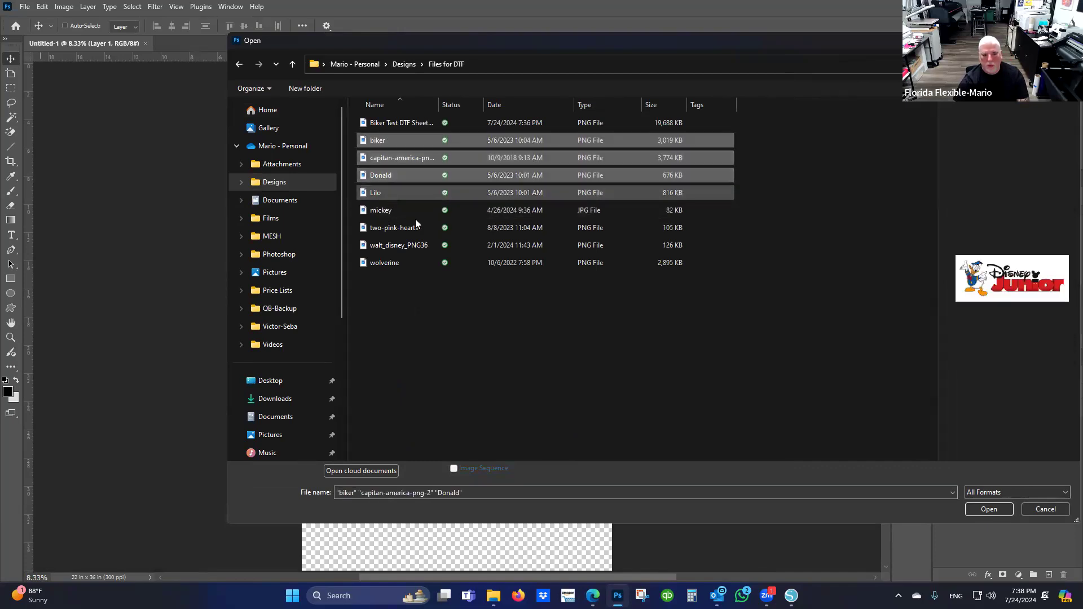
pyautogui.click(996, 510)
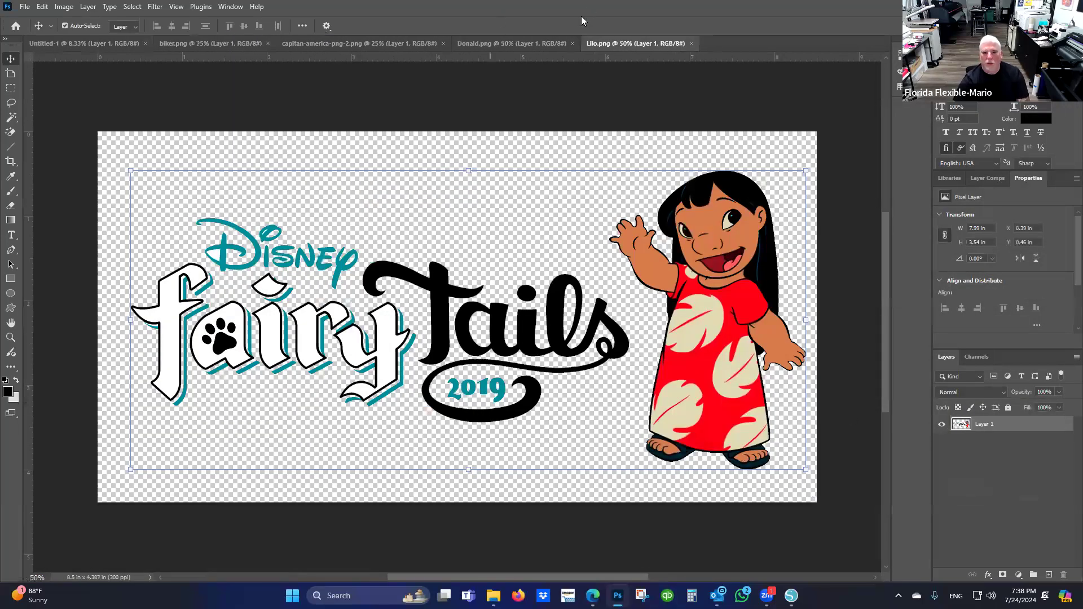
# Look through the opened Donald, Captain America and biker images
pyautogui.click(530, 44)
pyautogui.click(393, 43)
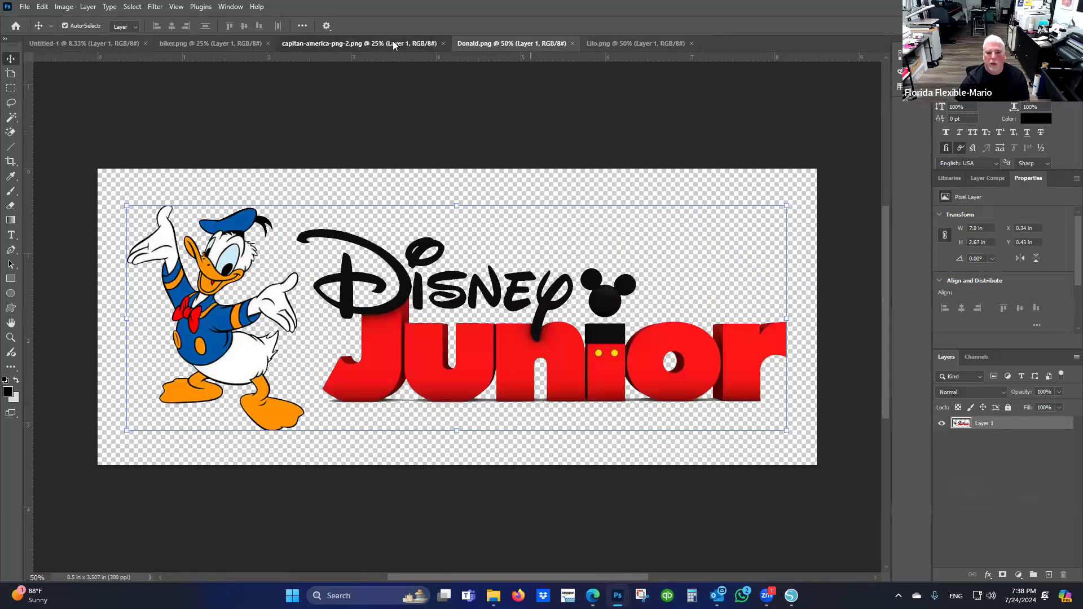
pyautogui.moveTo(478, 203); pyautogui.dragTo(527, 221)
pyautogui.click(234, 43)
# Copy the biker image's layer into the blank 22 x 36 in document, placing it in the upper left area of the page
pyautogui.click(102, 42)
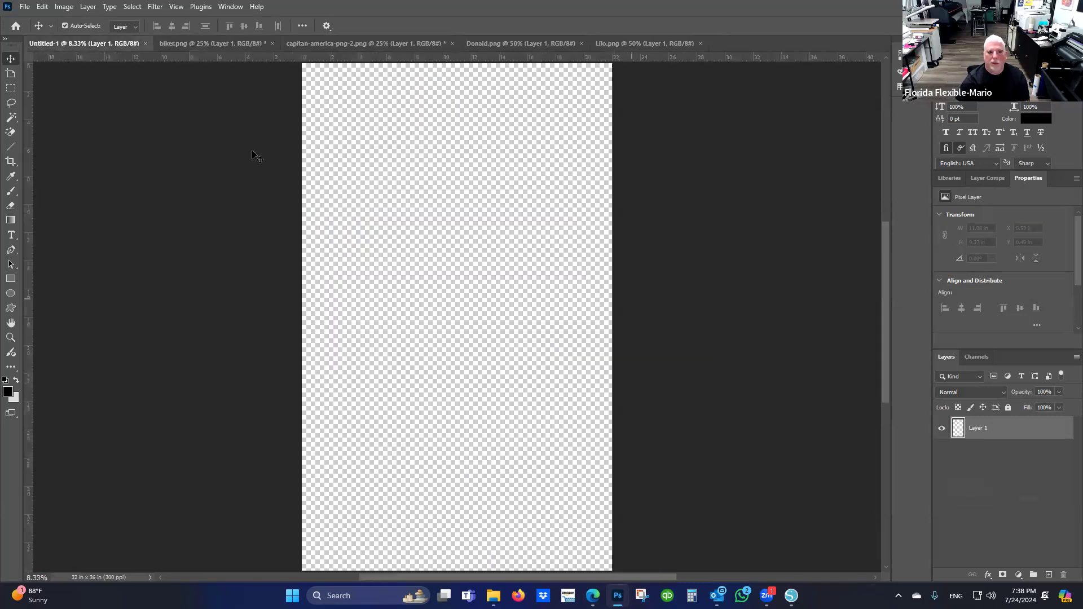
pyautogui.click(212, 43)
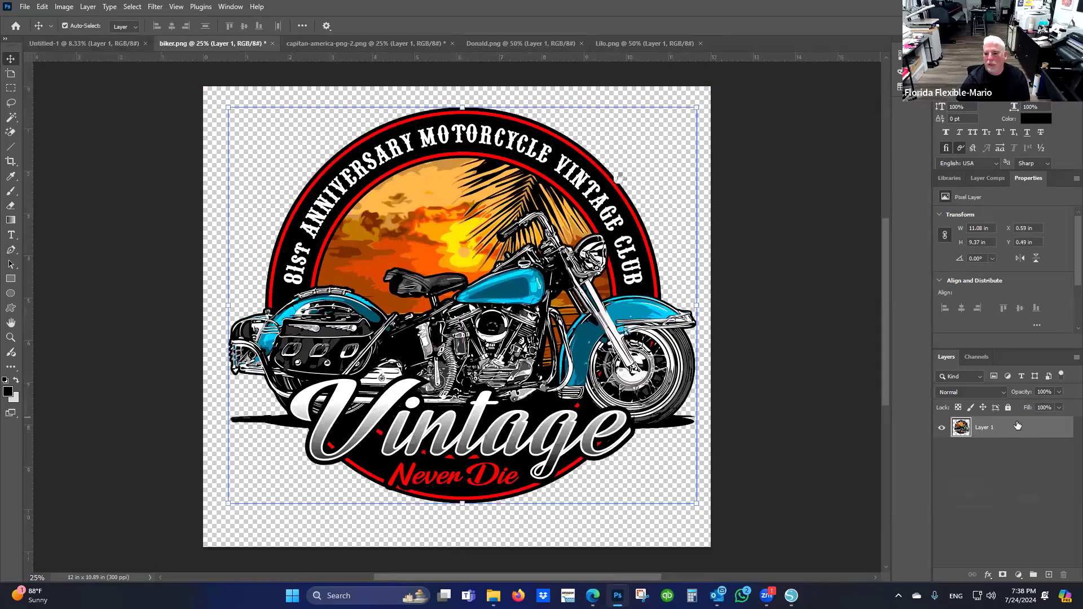
pyautogui.moveTo(1002, 427); pyautogui.dragTo(332, 175)
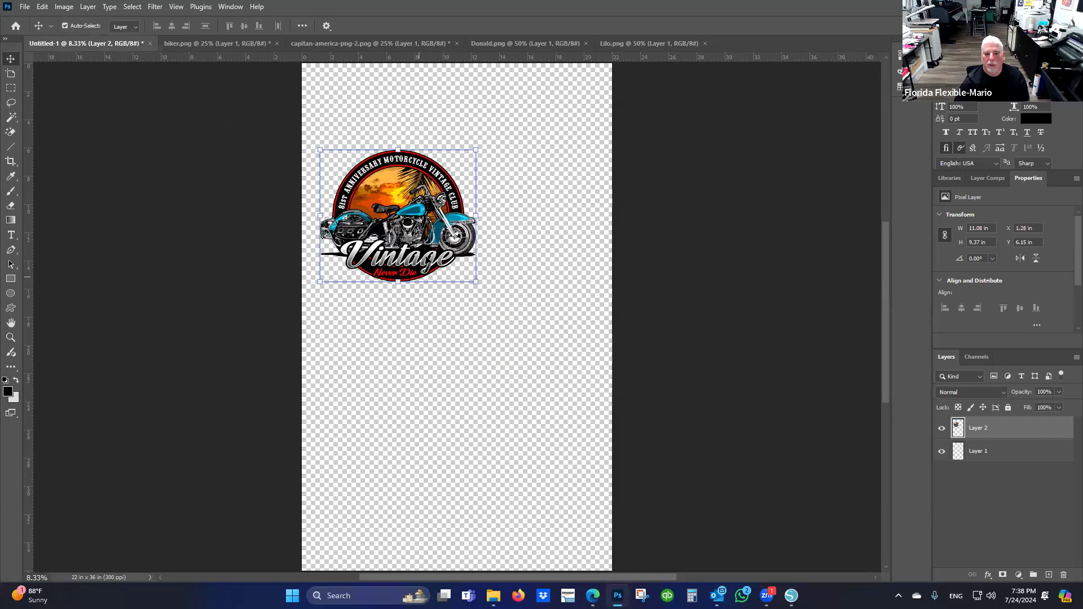
# Copy the Captain America layer onto the gang sheet, enlarge it to about 7.69 x 11.99 in, and place it right of the biker image
pyautogui.click(326, 43)
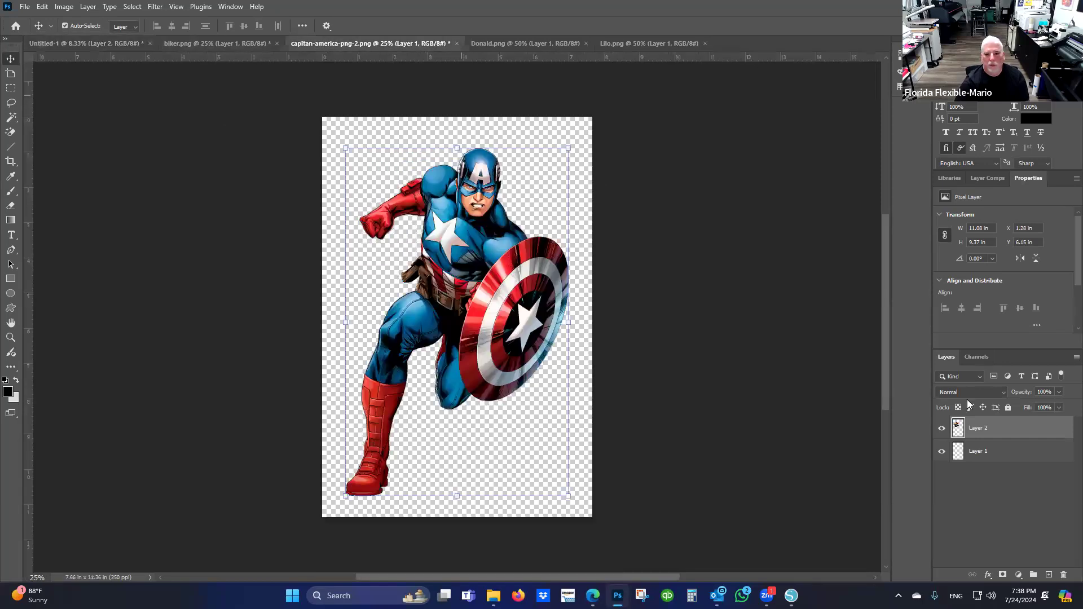
pyautogui.moveTo(997, 431); pyautogui.dragTo(488, 366)
pyautogui.hotkey('ctrl', 't')
pyautogui.moveTo(523, 307); pyautogui.dragTo(580, 273)
pyautogui.moveTo(527, 310); pyautogui.dragTo(566, 204)
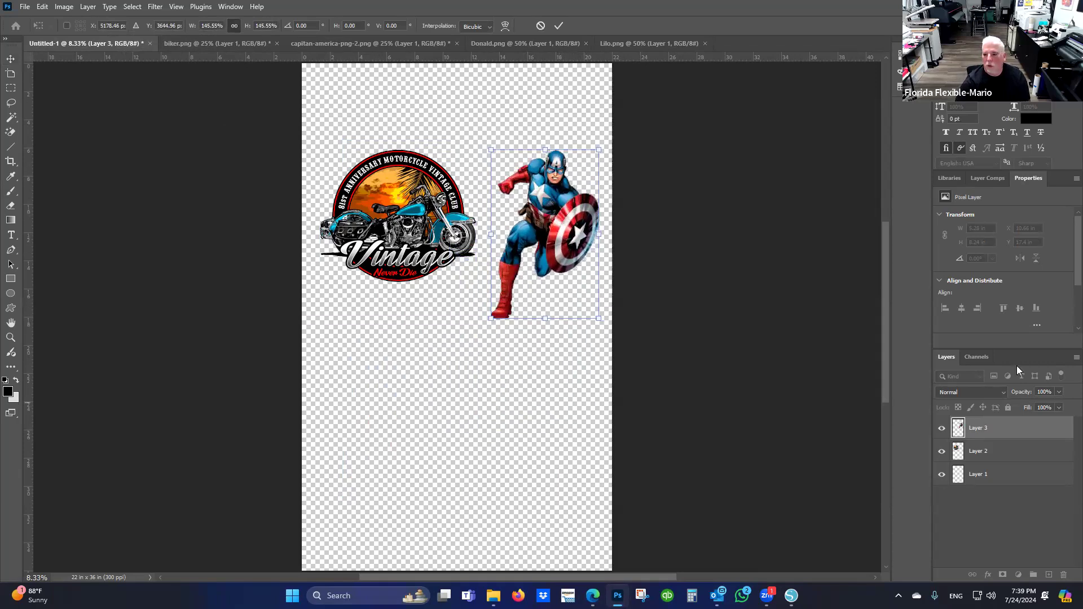
pyautogui.click(558, 26)
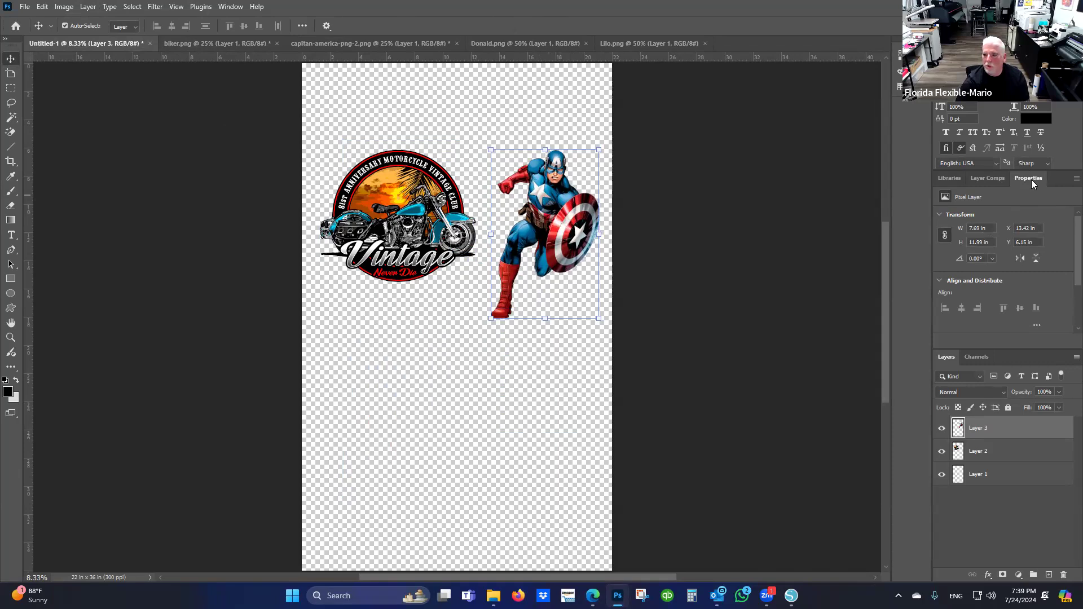
# Examine the Captain America layer's size properties and the document's color channels, and return to the layer list
pyautogui.click(228, 4)
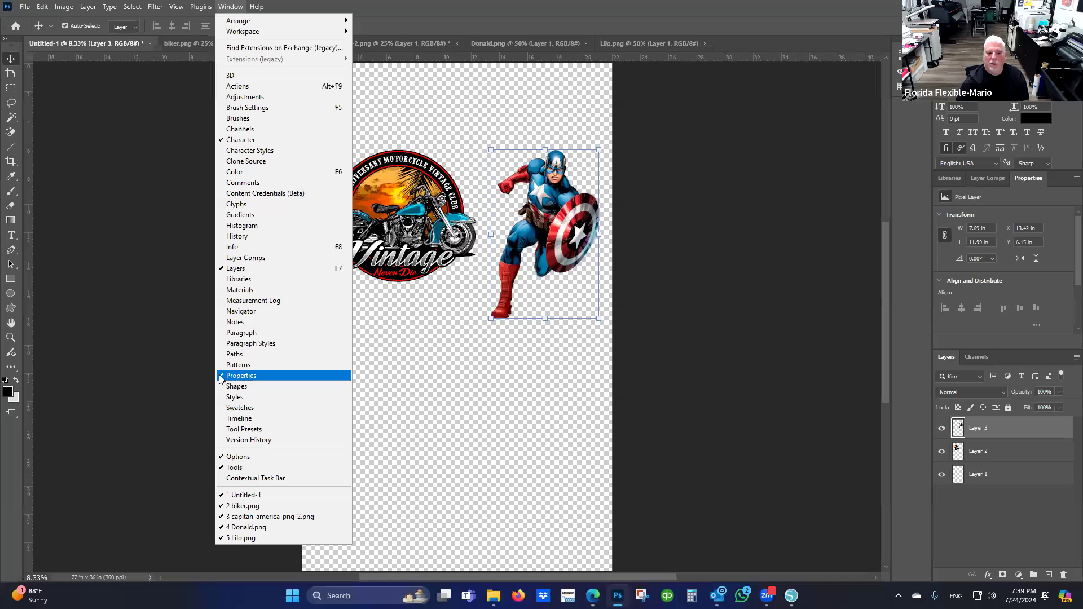
pyautogui.click(1029, 179)
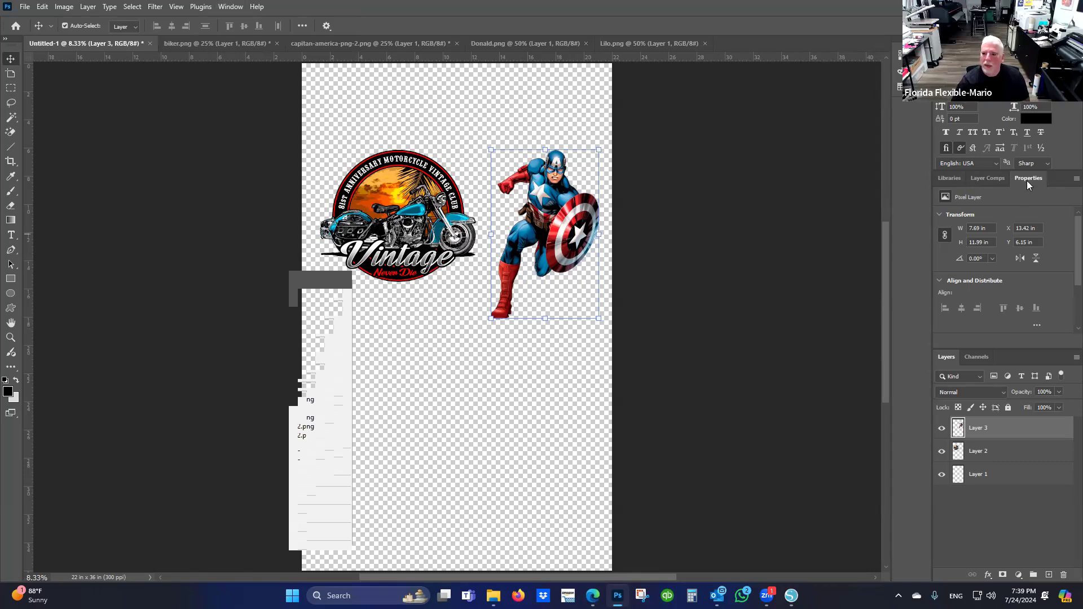
pyautogui.click(976, 357)
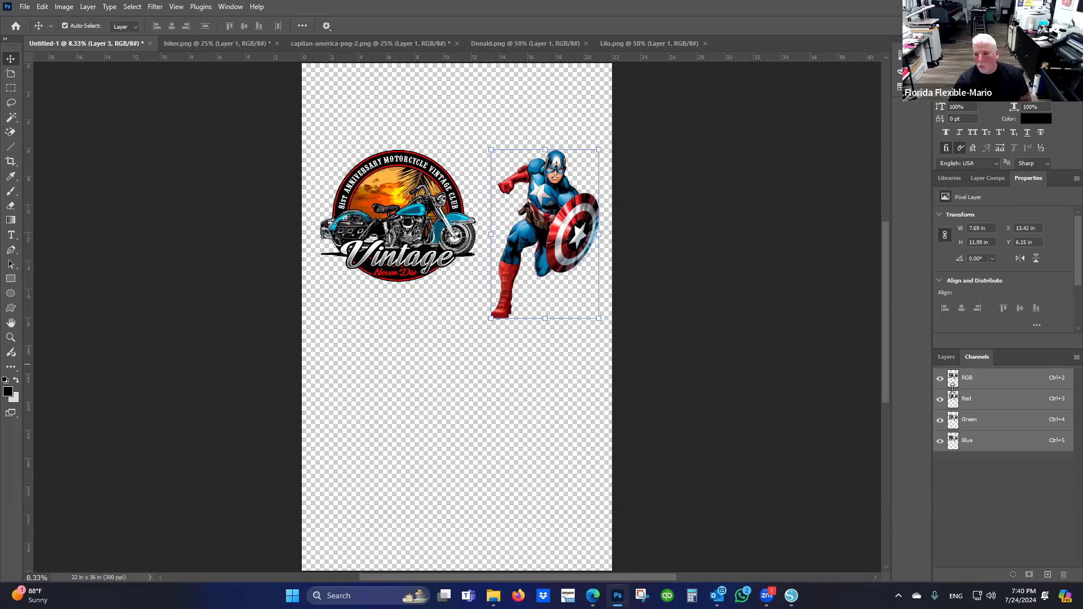
pyautogui.click(942, 360)
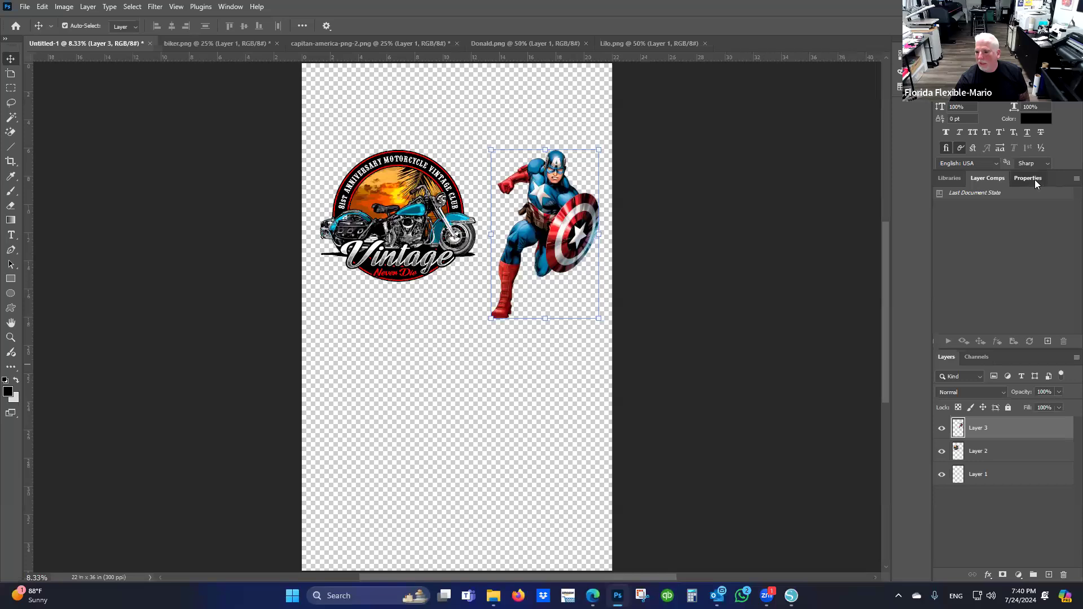
# Set the Captain America layer's width to 8 in and the biker layer's width to 10.5 in, keeping their proportions
pyautogui.click(980, 228)
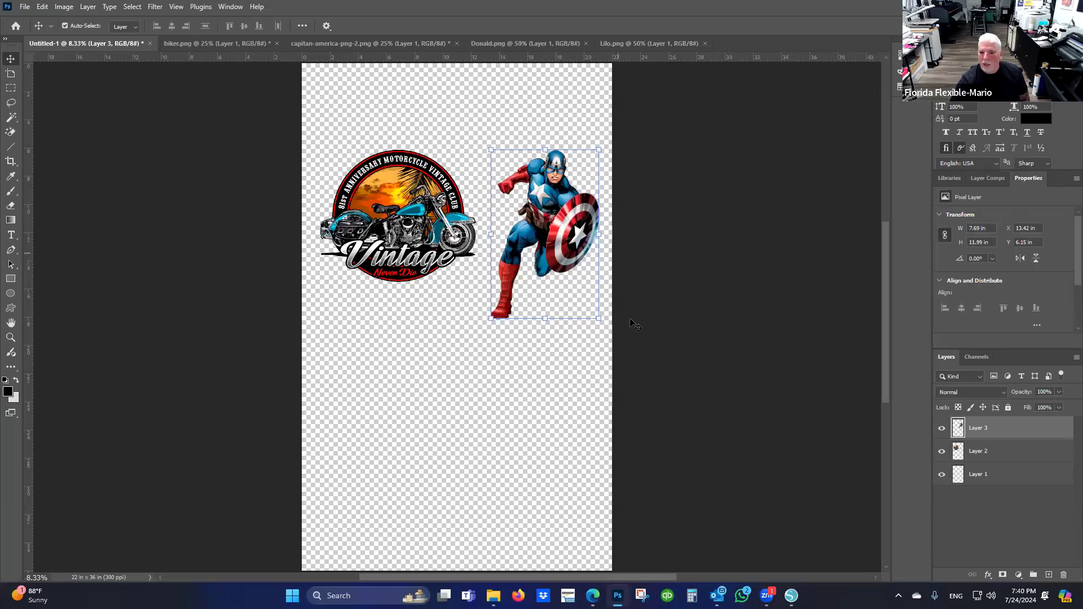
pyautogui.click(995, 226)
pyautogui.write('8')
pyautogui.press('Return')
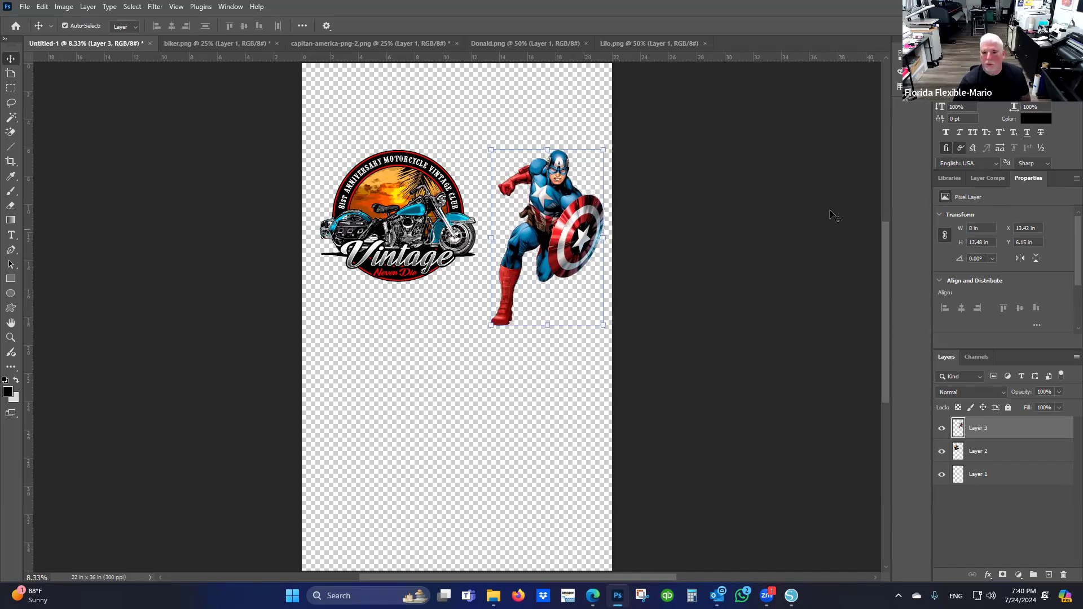
pyautogui.click(393, 200)
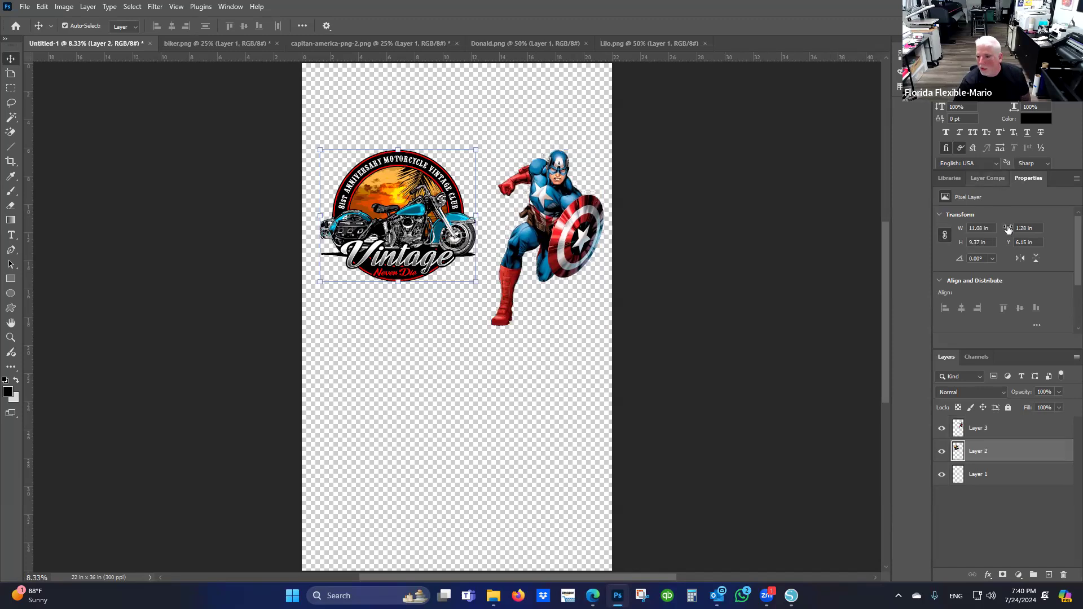
pyautogui.click(980, 228)
pyautogui.write('10.5')
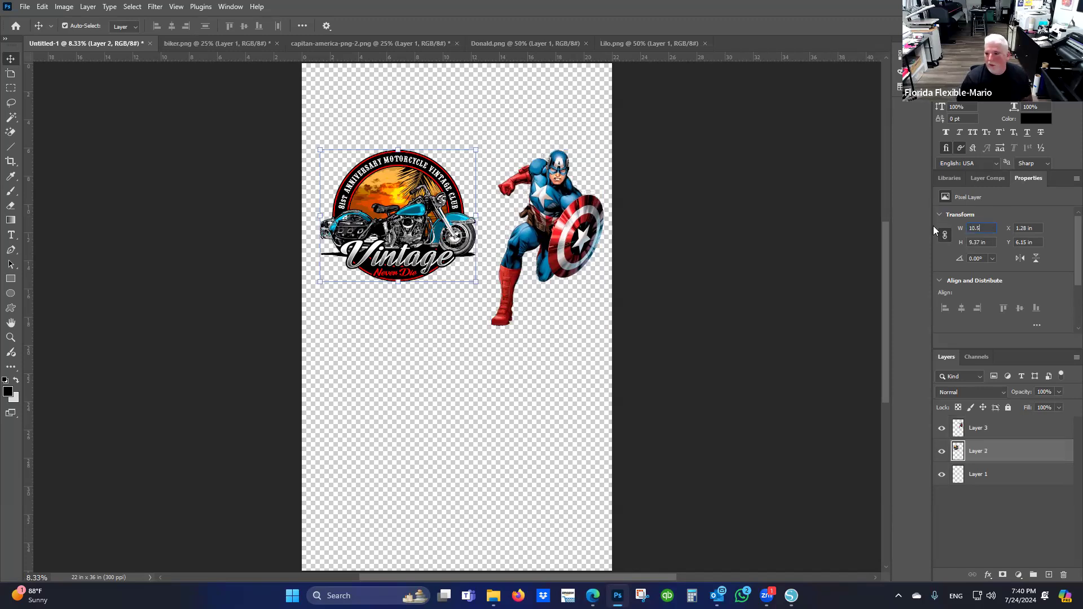
pyautogui.press('Return')
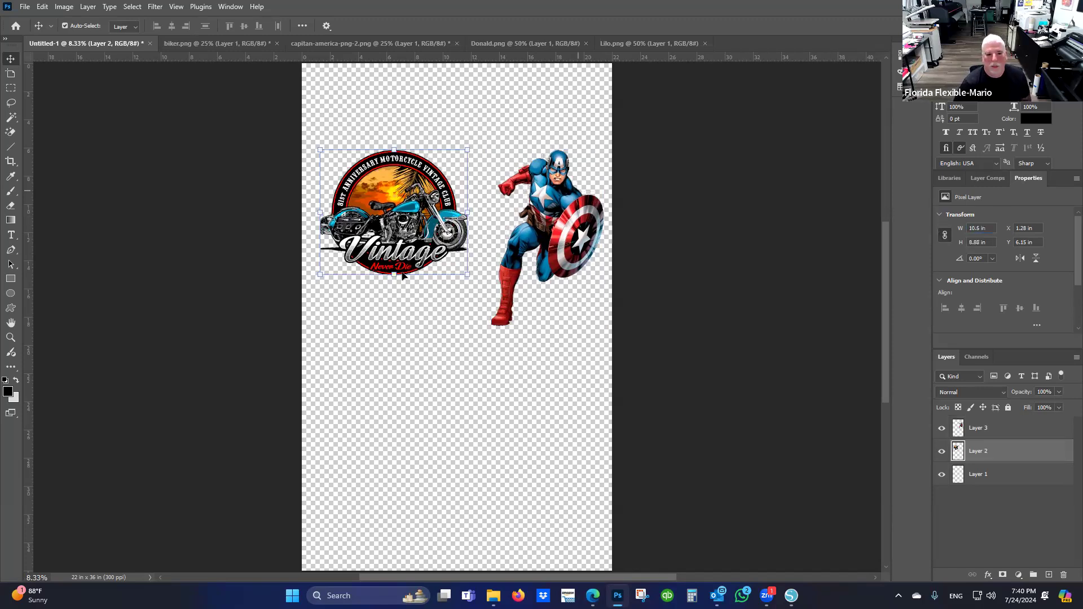
# Move the biker image to the sheet's upper left corner, about 0.5 in from both edges, and place a duplicate directly below it
pyautogui.scroll(1, 373, 270)
pyautogui.moveTo(395, 258); pyautogui.dragTo(385, 180)
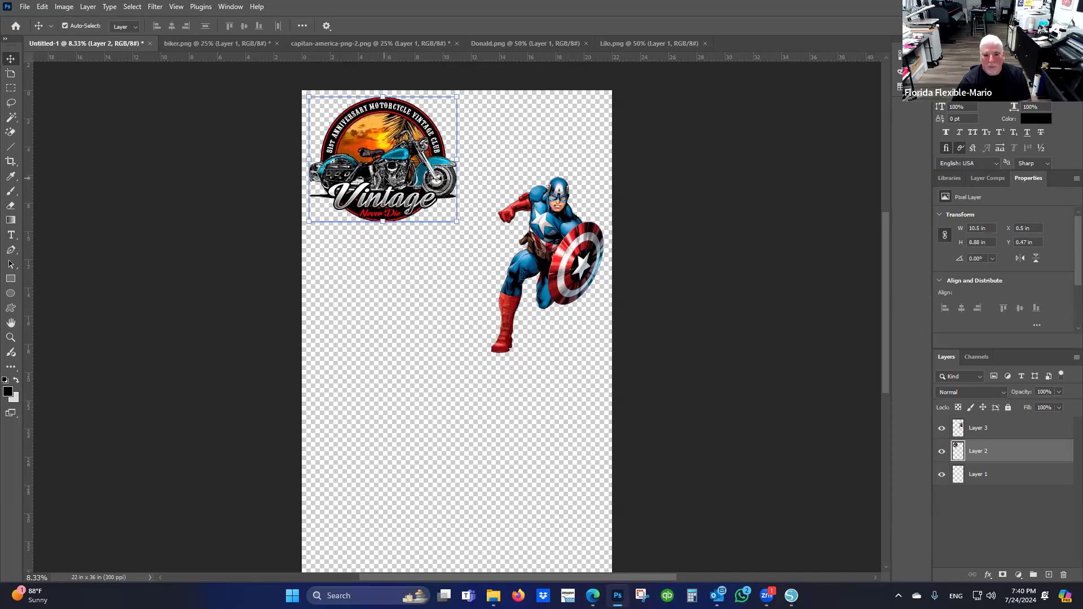
pyautogui.moveTo(385, 179); pyautogui.dragTo(389, 245)
# Move Captain America up to the sheet's upper right area and place a duplicate scaled to about 75% below it
pyautogui.moveTo(549, 198); pyautogui.dragTo(565, 331)
pyautogui.moveTo(594, 266); pyautogui.dragTo(567, 307)
pyautogui.moveTo(539, 361); pyautogui.dragTo(570, 292)
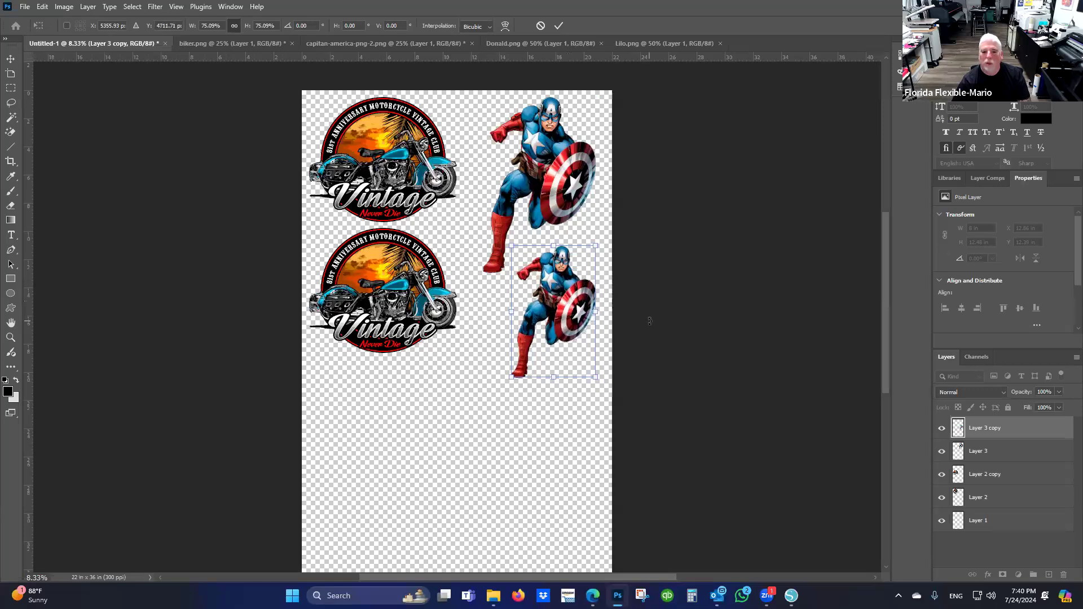
pyautogui.press('Return')
# Copy the Donald layer onto the gang sheet, enlarge it to about 11.88 x 4.06 in, and place it below the biker images
pyautogui.click(539, 44)
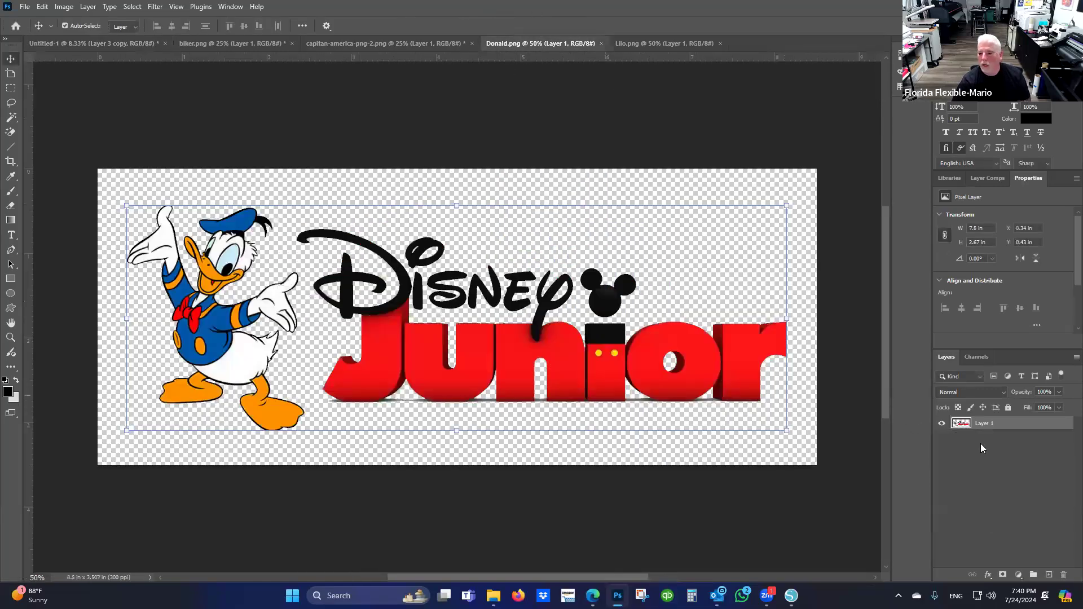
pyautogui.moveTo(984, 423); pyautogui.dragTo(384, 405)
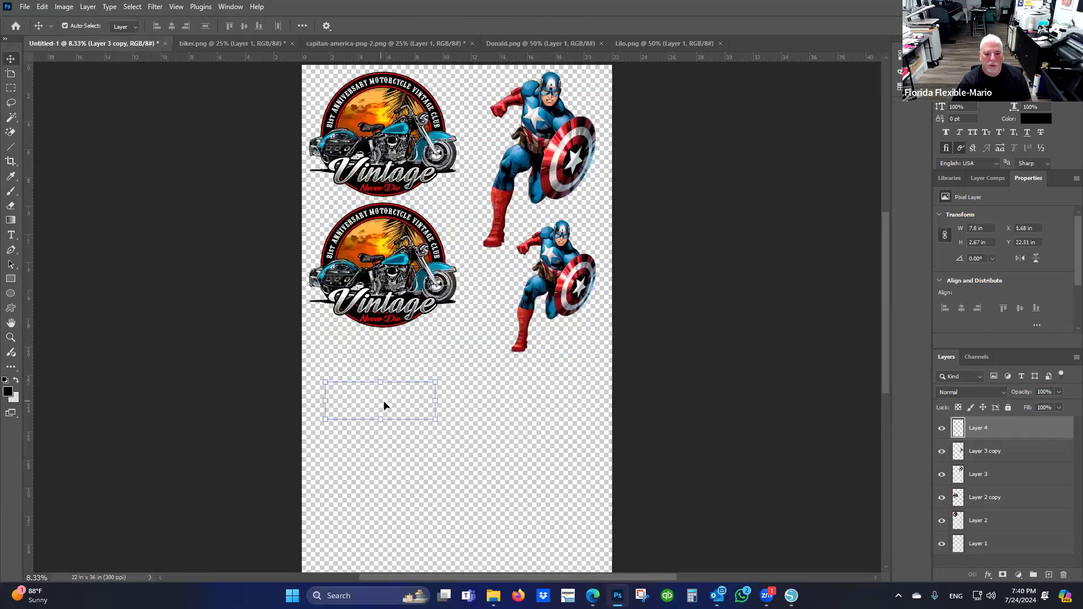
pyautogui.hotkey('ctrl', 't')
pyautogui.moveTo(435, 382); pyautogui.dragTo(488, 341)
pyautogui.moveTo(458, 409); pyautogui.dragTo(439, 384)
pyautogui.click(558, 26)
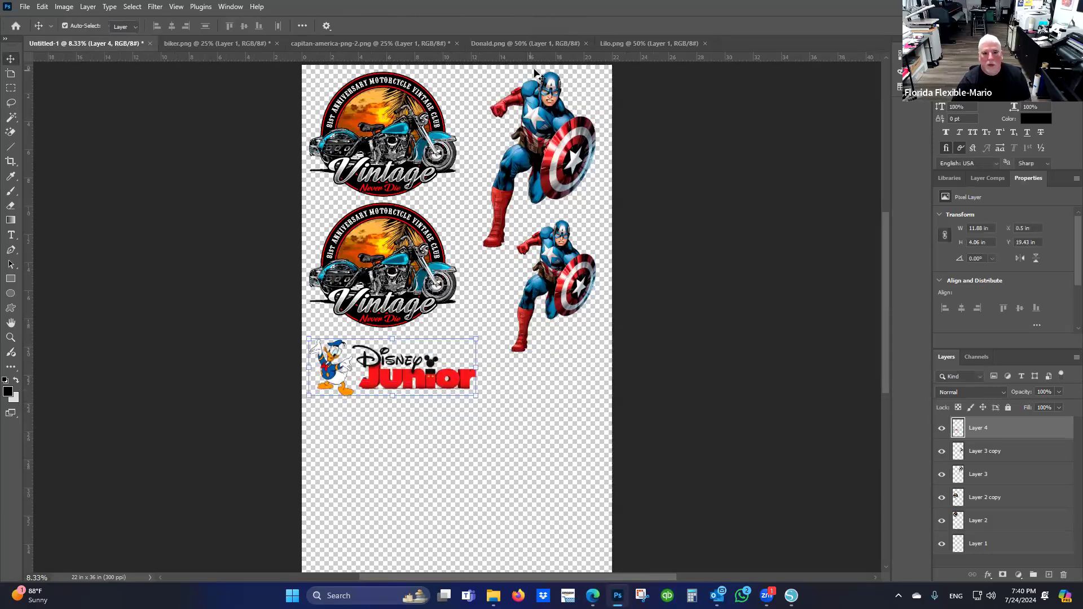
# Inspect the Donald image up close and compare its dimensions and resolution with those of the gang sheet
pyautogui.click(511, 45)
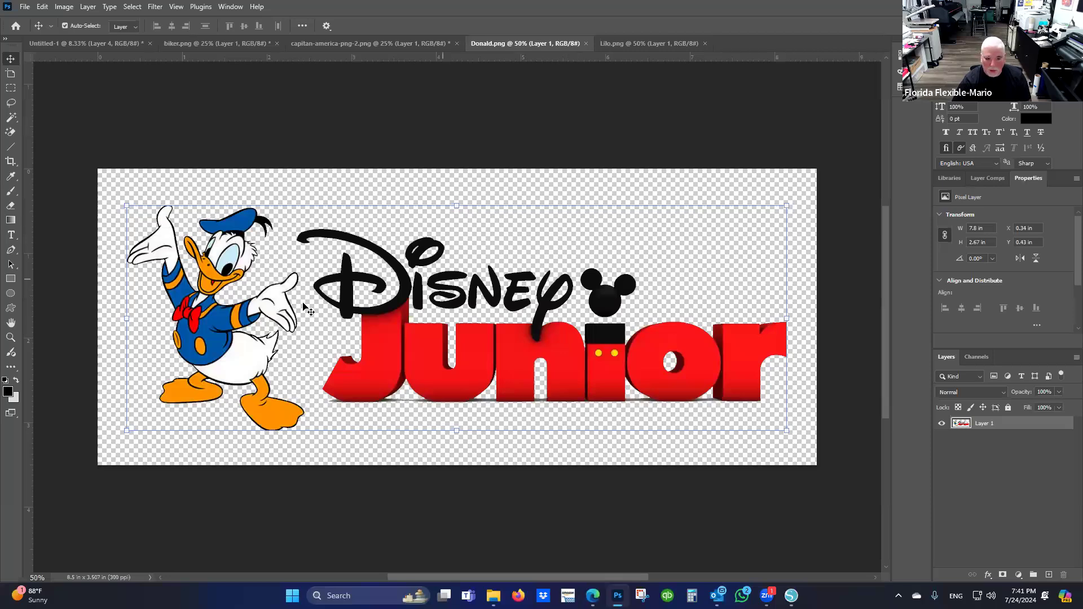
pyautogui.scroll(2, 619, 361)
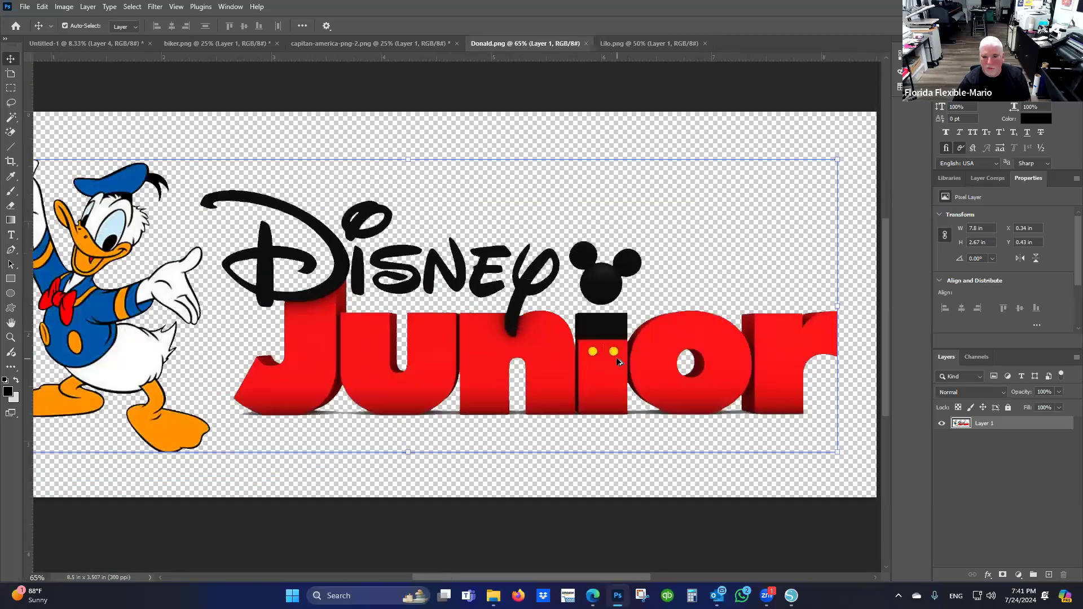
pyautogui.hotkey('ctrl', '0')
pyautogui.click(64, 6)
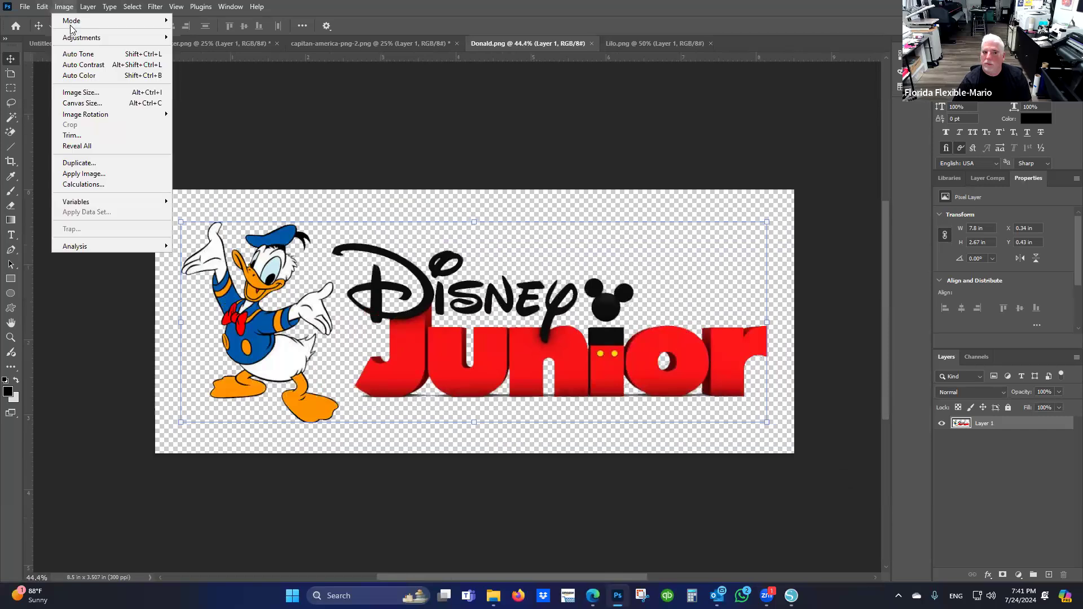
pyautogui.click(104, 92)
pyautogui.moveTo(459, 213); pyautogui.dragTo(669, 180)
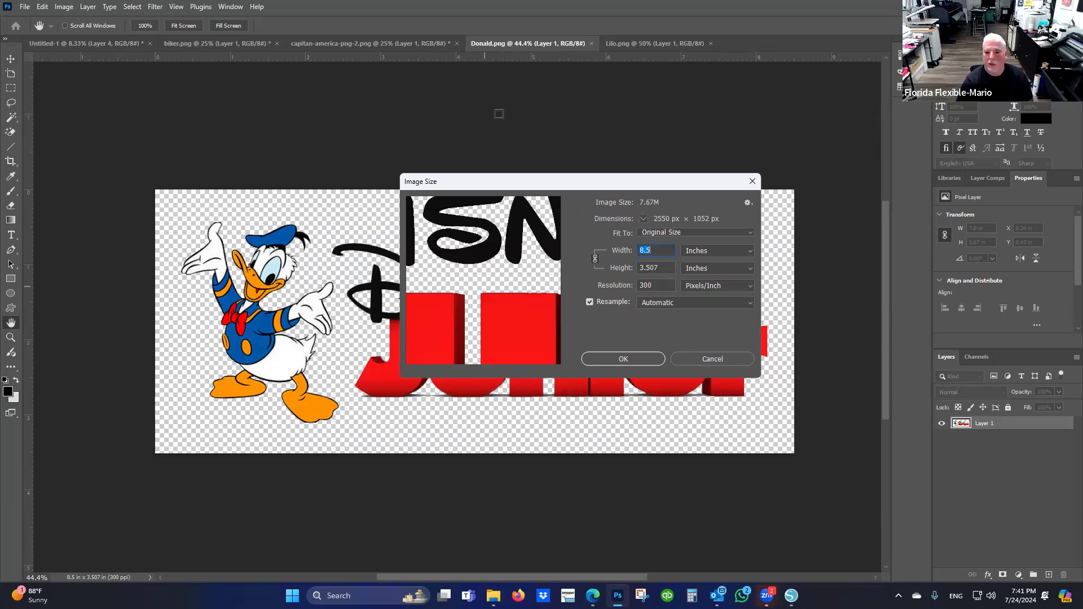
pyautogui.click(741, 359)
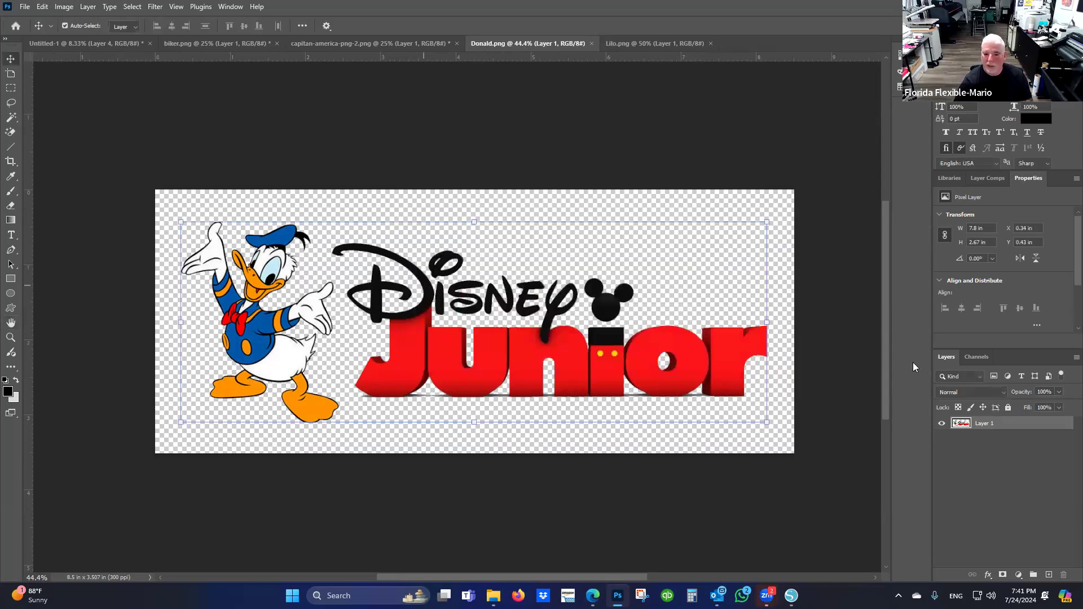
pyautogui.click(71, 43)
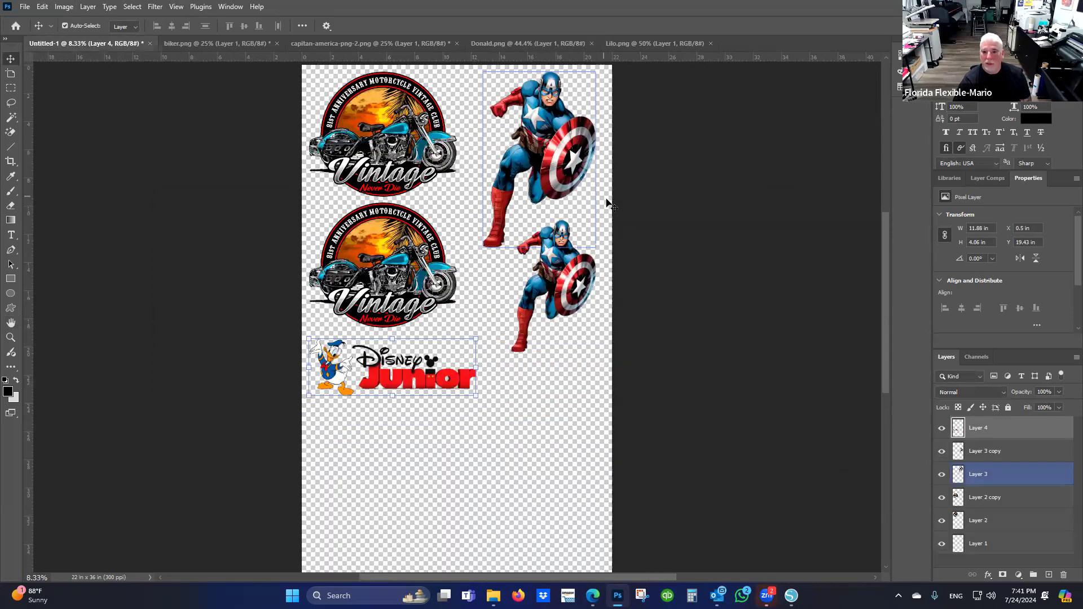
pyautogui.click(65, 7)
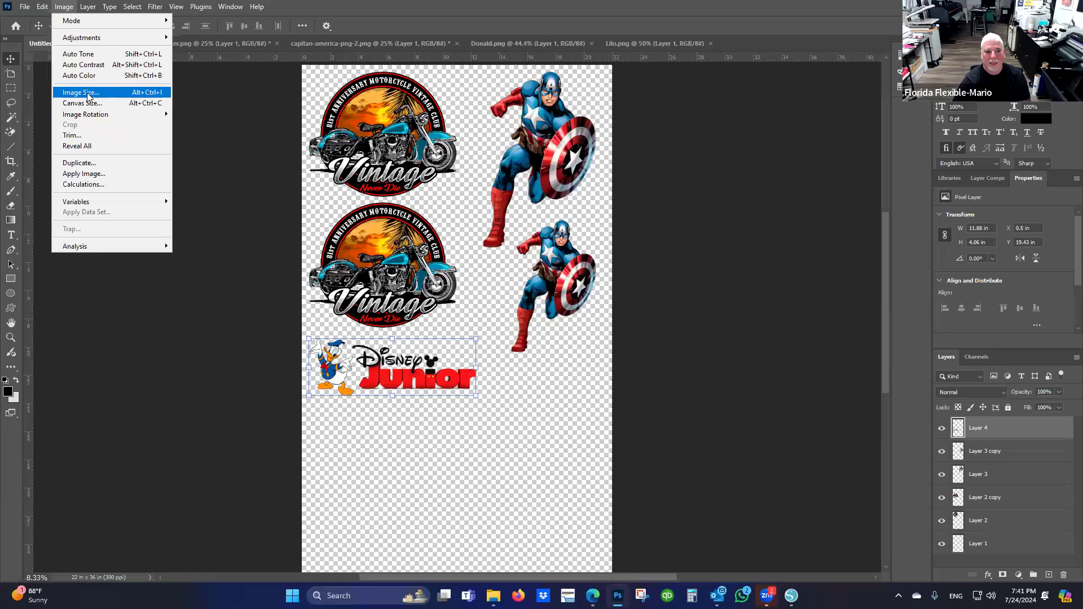
pyautogui.click(81, 92)
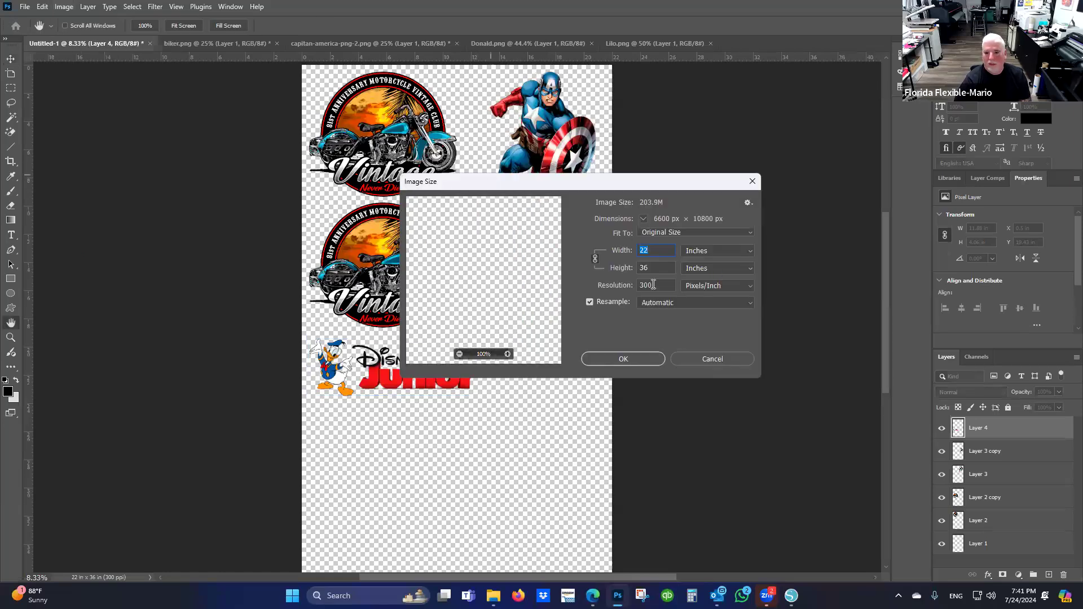
pyautogui.click(707, 359)
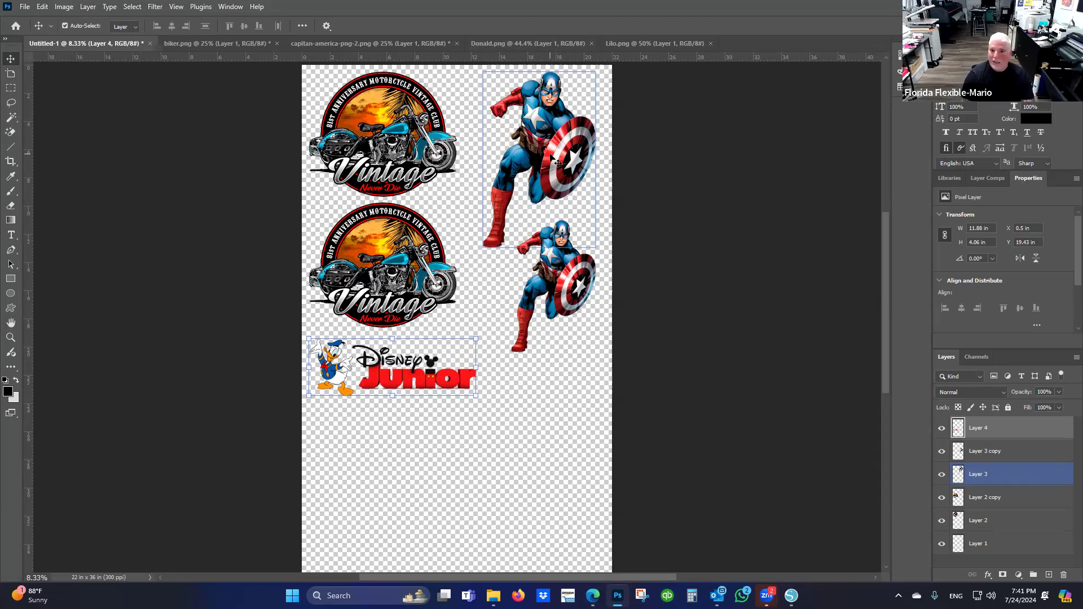
# Look at the Lilo image and open the mickey JPG file from the Files for DTF folder
pyautogui.click(650, 42)
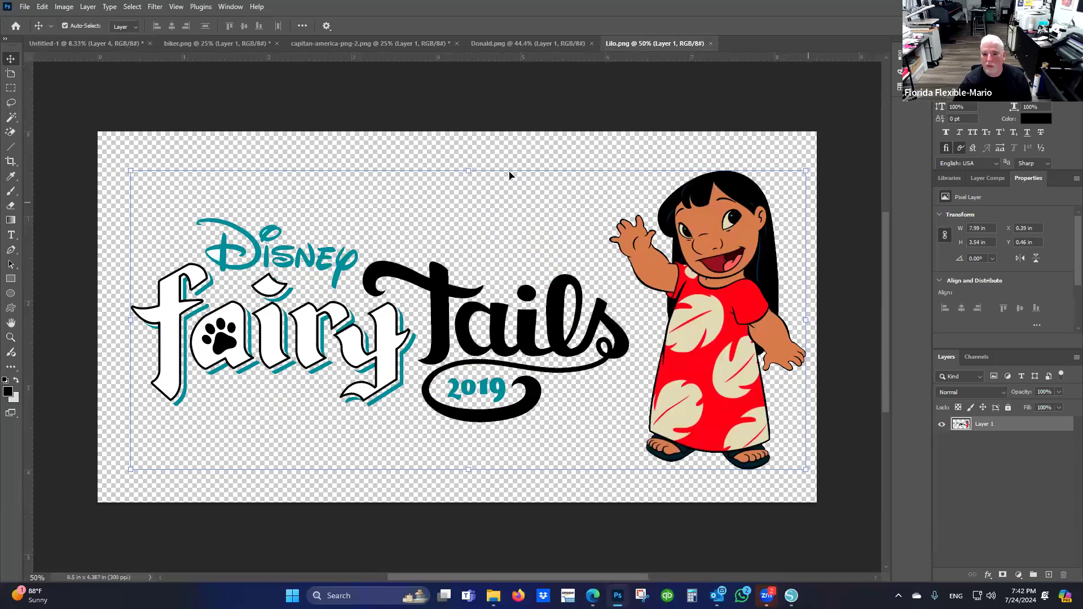
pyautogui.click(26, 8)
pyautogui.press('Return')
pyautogui.click(379, 210)
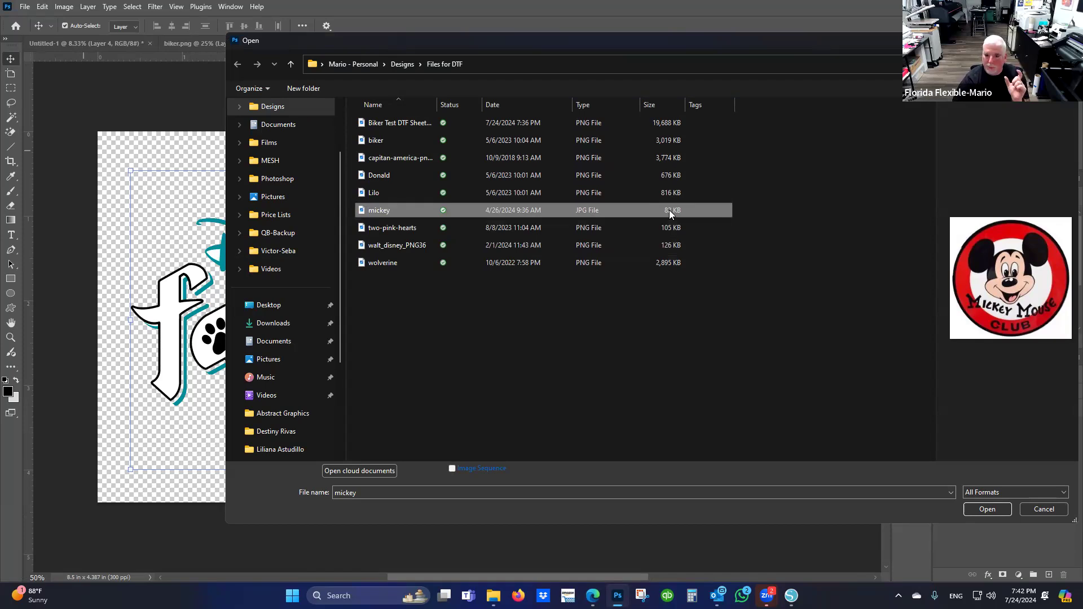
pyautogui.click(990, 510)
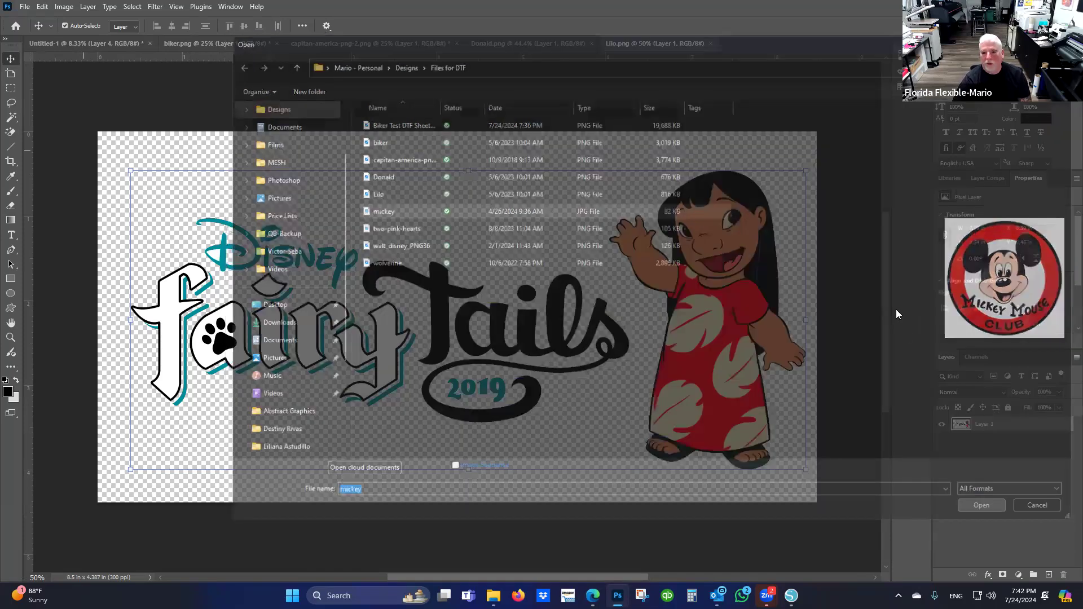
# Unlock the Mickey image's background, copy it onto the gang sheet's empty lower area, and enlarge it to about 8.22 in square
pyautogui.scroll(5, 551, 339)
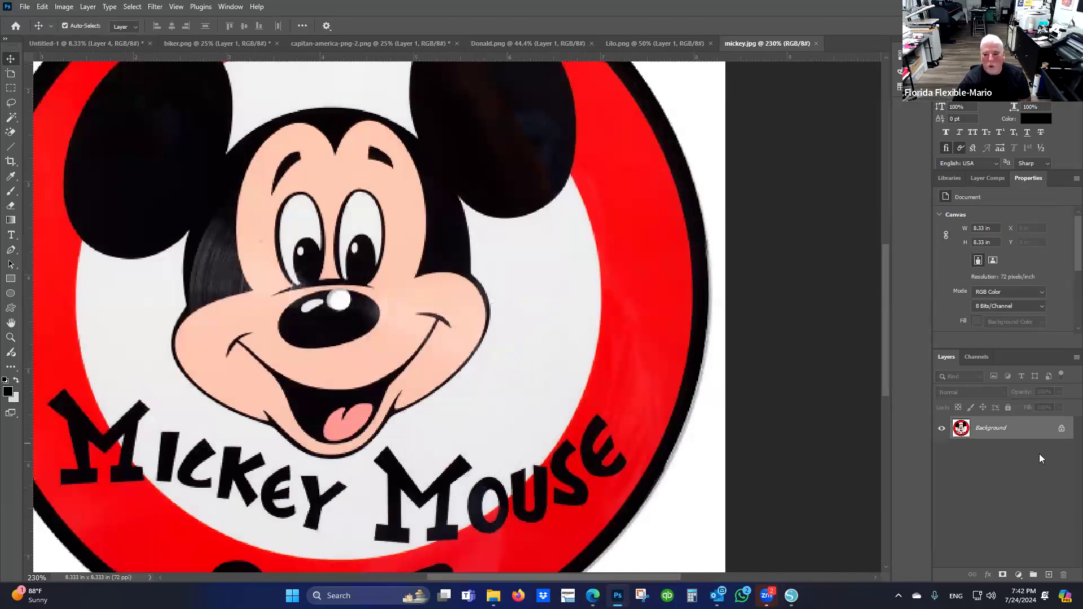
pyautogui.click(1061, 428)
pyautogui.moveTo(985, 430); pyautogui.dragTo(482, 450)
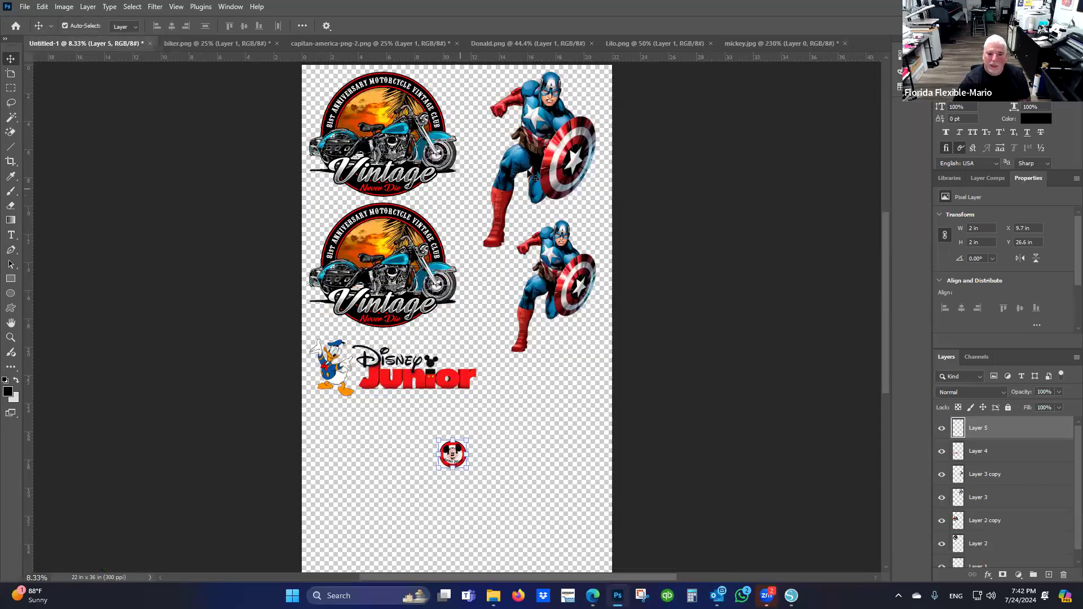
pyautogui.moveTo(467, 469); pyautogui.dragTo(555, 555)
pyautogui.click(558, 25)
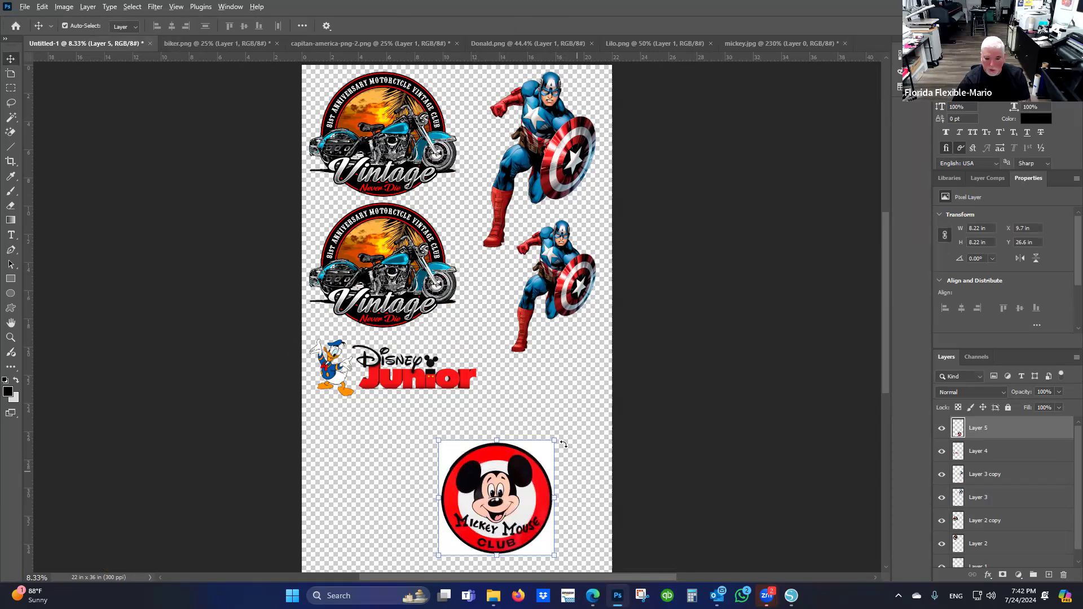
# Remove the white background around the Mickey Mouse Club circle with the Magic Wand and clear the selection
pyautogui.scroll(5, 563, 444)
pyautogui.scroll(4, 563, 444)
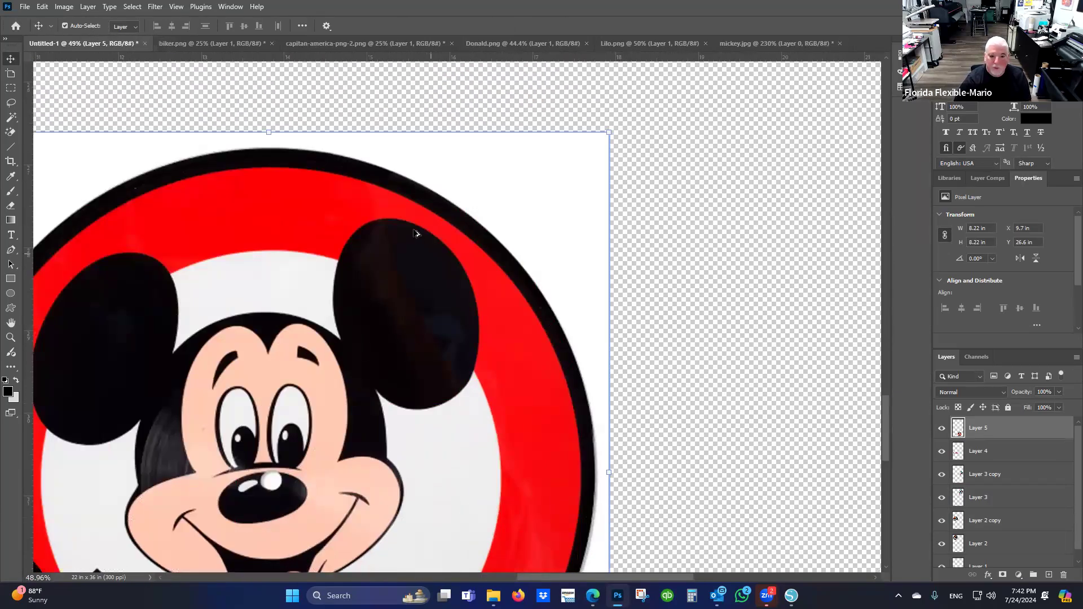
pyautogui.scroll(-6, 423, 470)
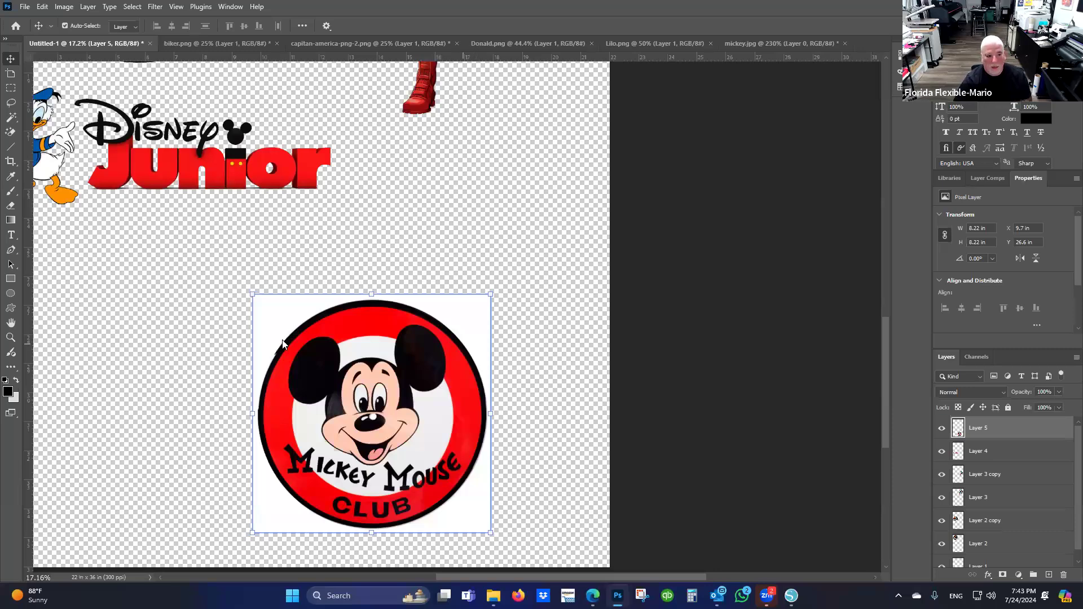
pyautogui.click(11, 117)
pyautogui.click(473, 345)
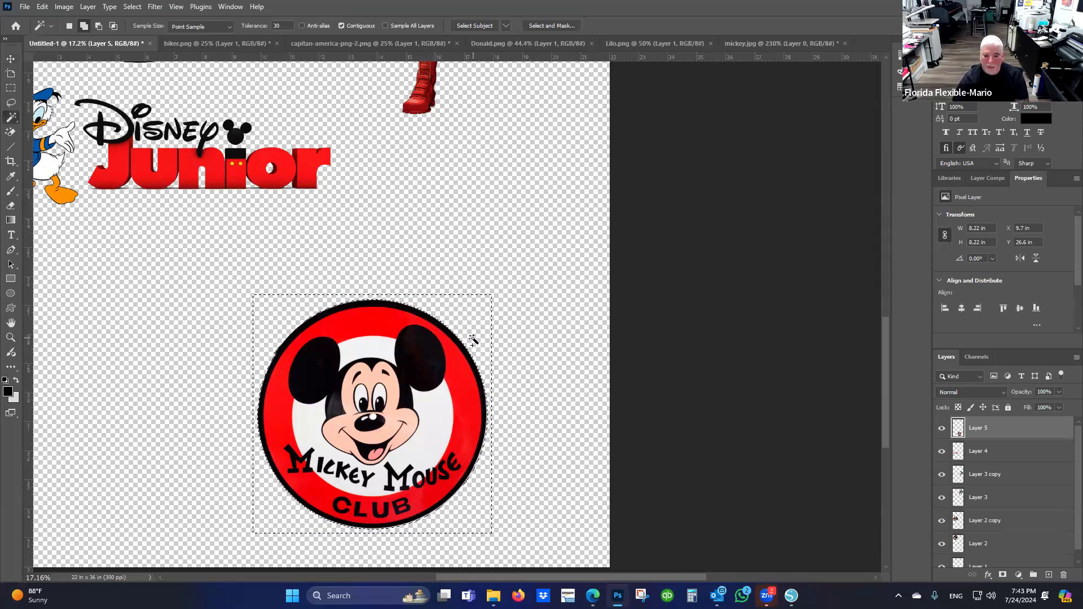
pyautogui.press('Delete')
pyautogui.hotkey('ctrl', 'd')
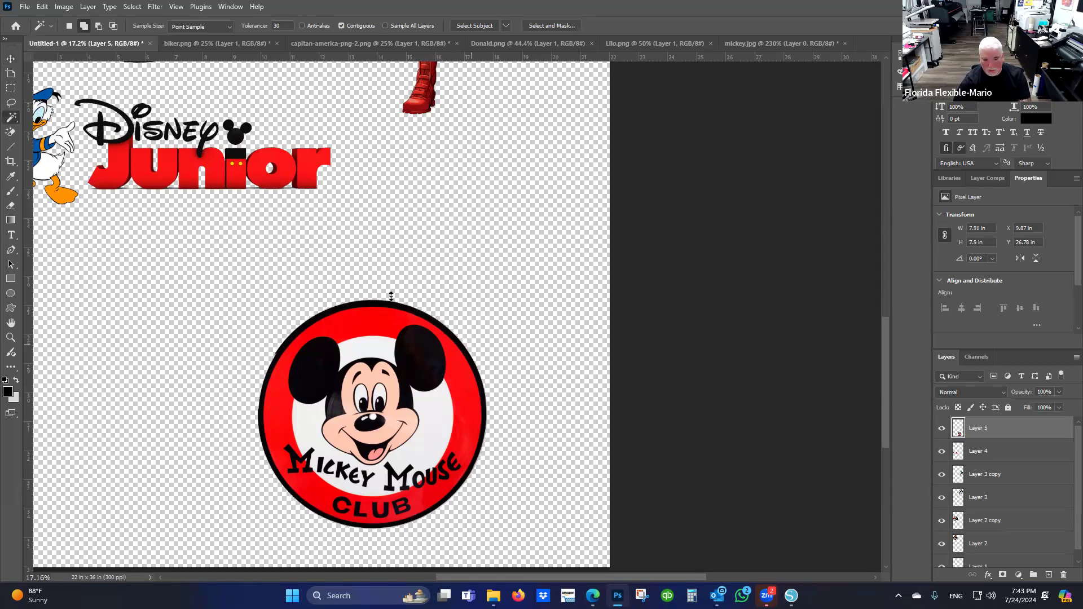
# Move the Mickey Mouse Club circle below the smaller Captain America, to about X 12.95 in, Y 20.91 in
pyautogui.press('v')
pyautogui.scroll(3, 391, 296)
pyautogui.moveTo(349, 359); pyautogui.dragTo(539, 225)
pyautogui.scroll(-3, 539, 236)
pyautogui.scroll(3, 539, 254)
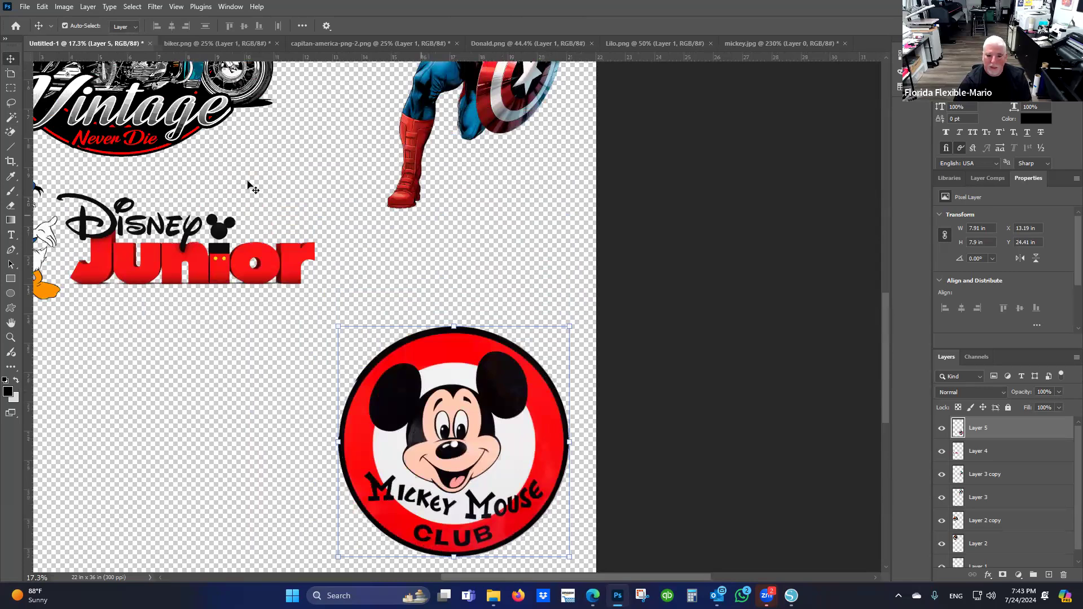
pyautogui.moveTo(457, 354); pyautogui.dragTo(451, 251)
# Examine the Mickey Mouse Club circle's edges and artwork quality up close
pyautogui.scroll(2, 549, 349)
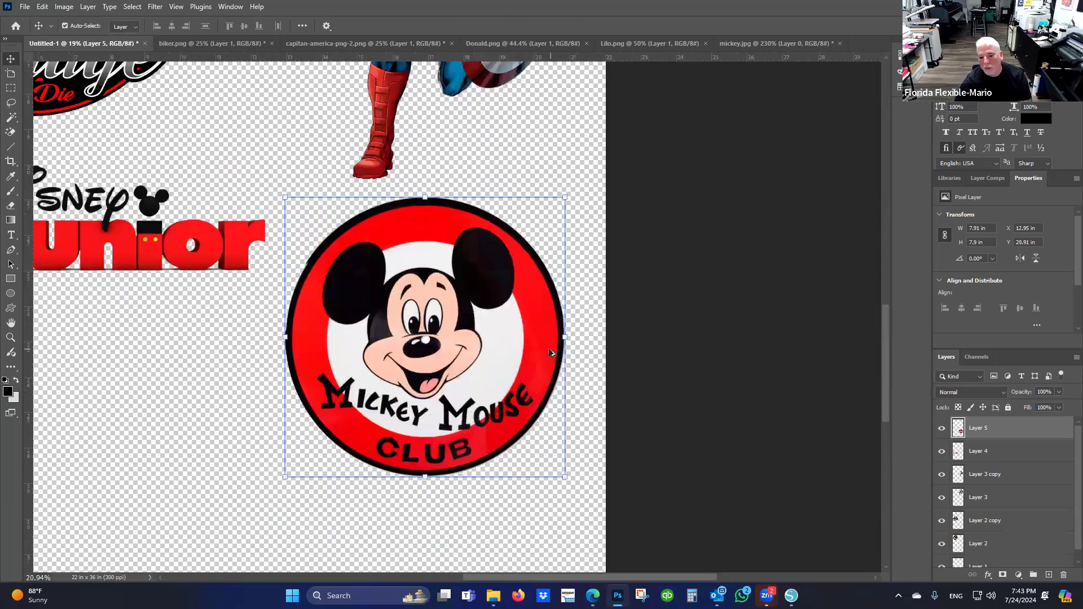
pyautogui.scroll(-3, 440, 372)
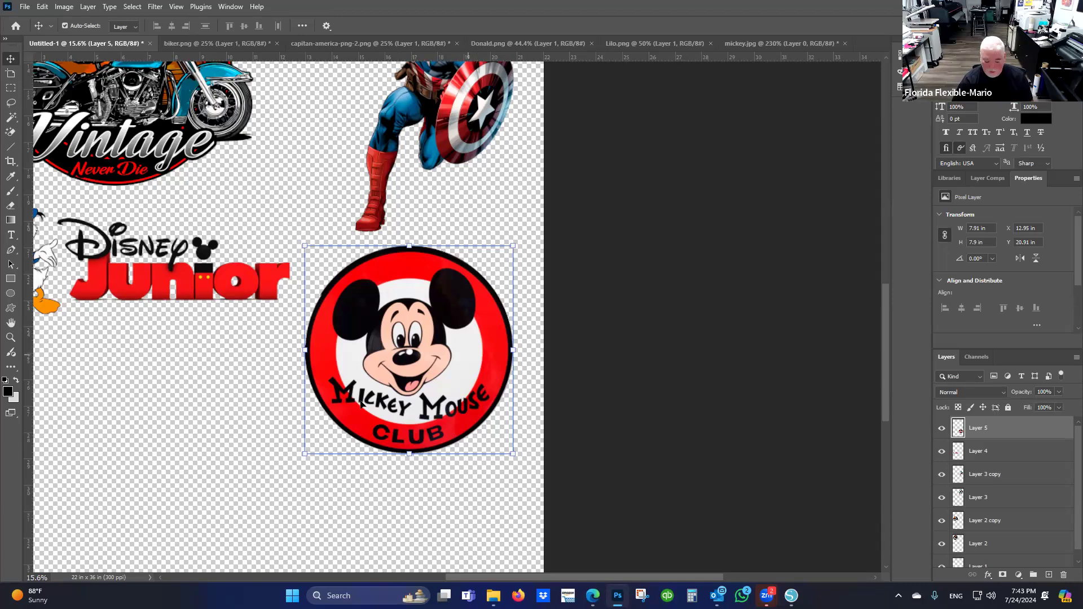
pyautogui.scroll(2, 462, 404)
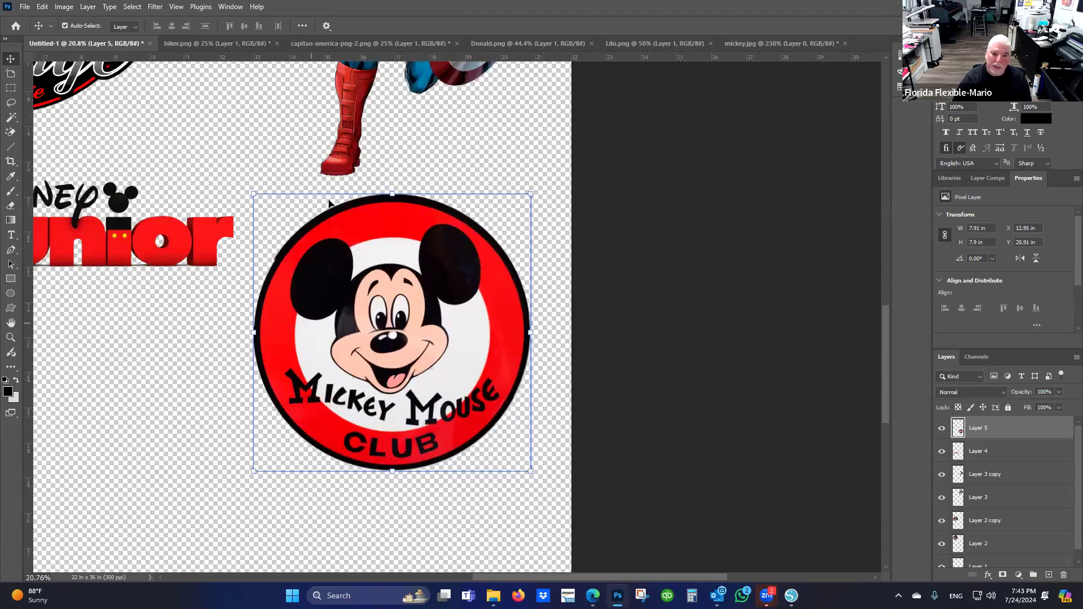
pyautogui.scroll(2, 404, 388)
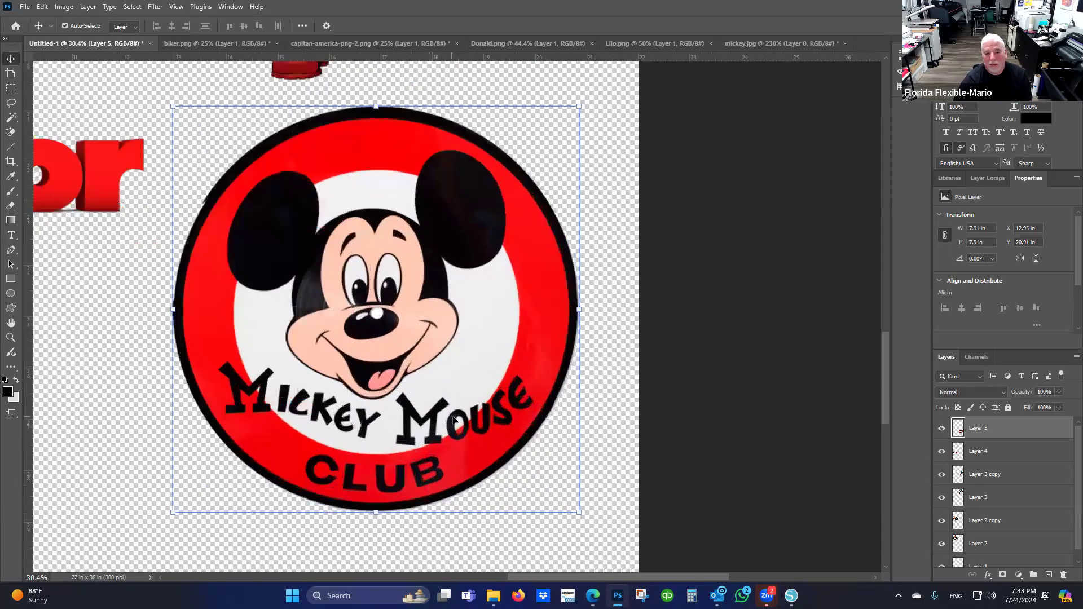
pyautogui.scroll(-2, 454, 419)
pyautogui.scroll(4, 364, 332)
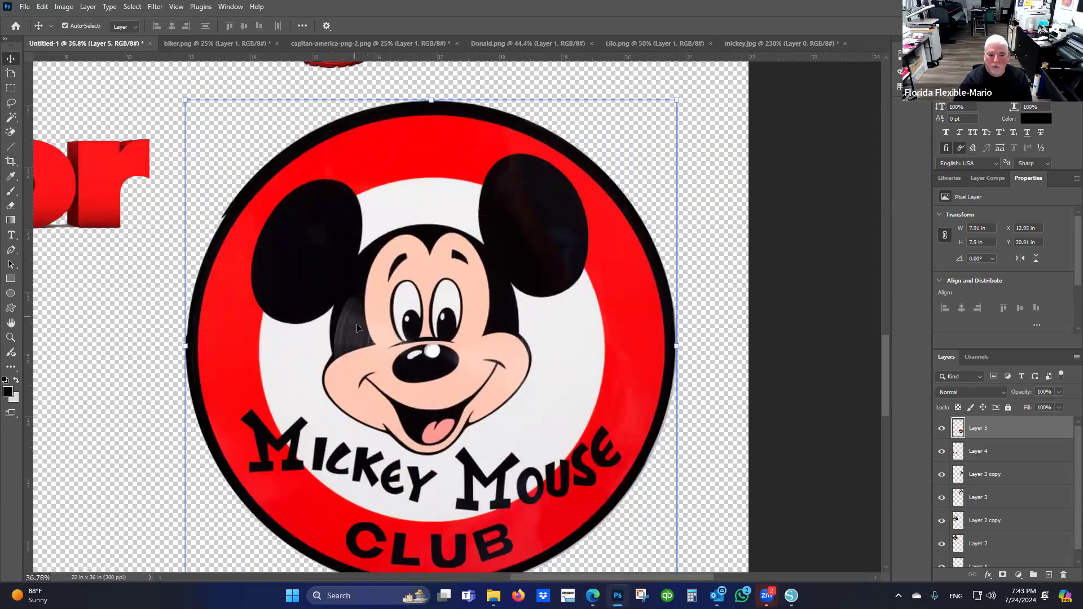
# Close the mickey.jpg document without saving its changes
pyautogui.scroll(-2, 553, 423)
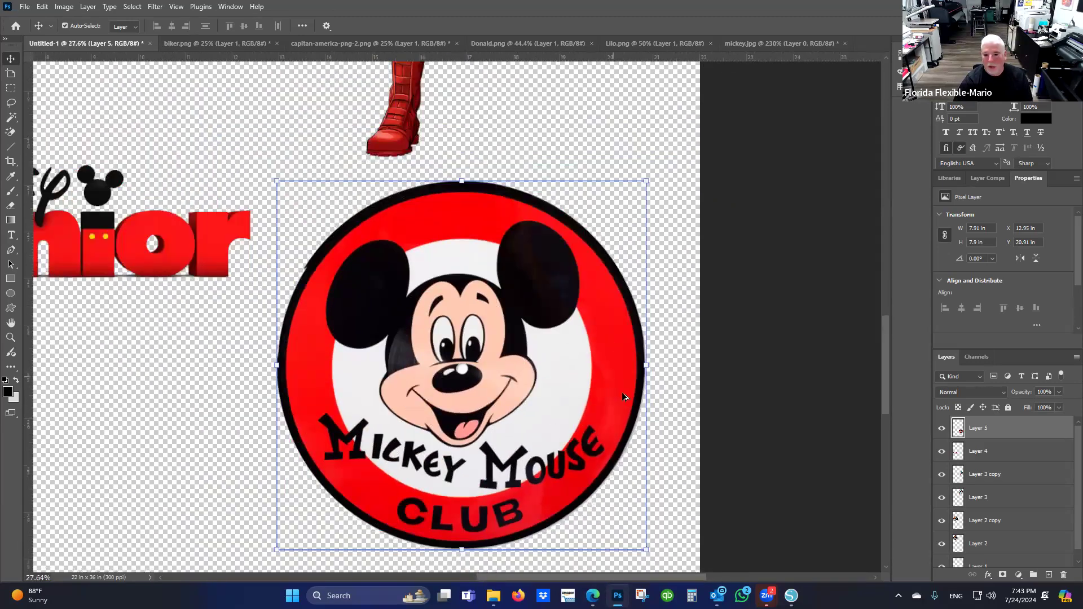
pyautogui.scroll(-3, 471, 395)
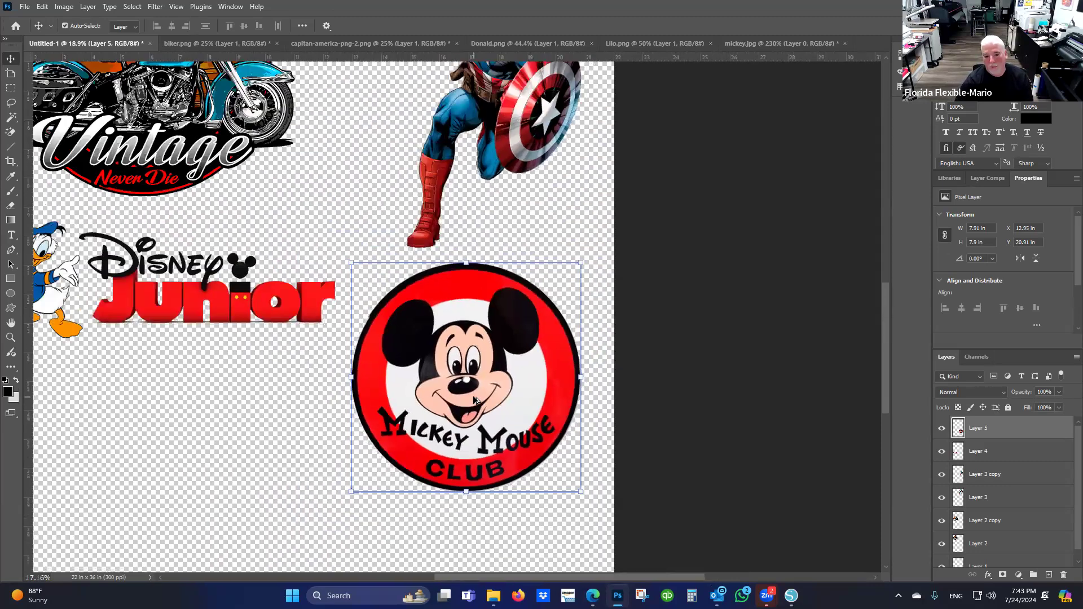
pyautogui.scroll(-4, 469, 433)
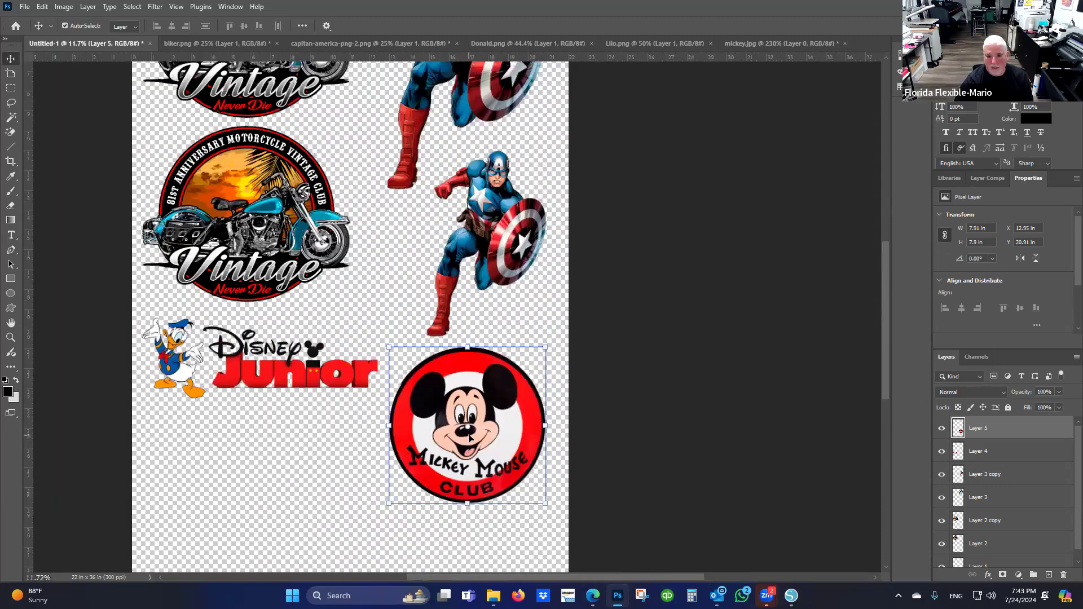
pyautogui.scroll(-2, 471, 437)
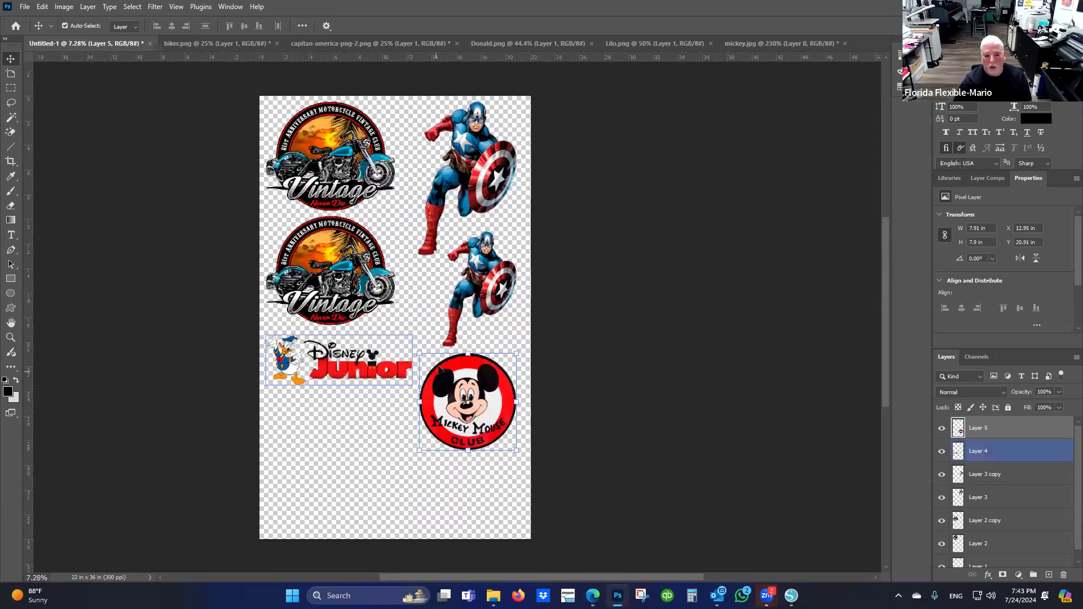
pyautogui.click(751, 44)
pyautogui.click(845, 44)
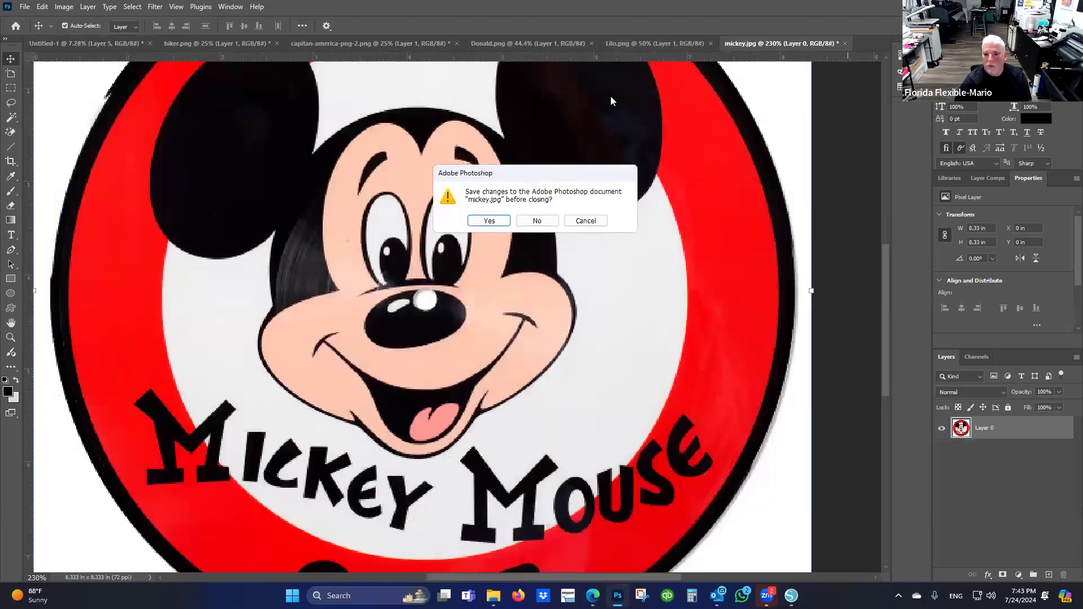
pyautogui.click(537, 221)
# Copy the Lilo Fairy Tails artwork onto the gang sheet's empty lower area and enlarge it to about 10.44 in wide
pyautogui.click(676, 44)
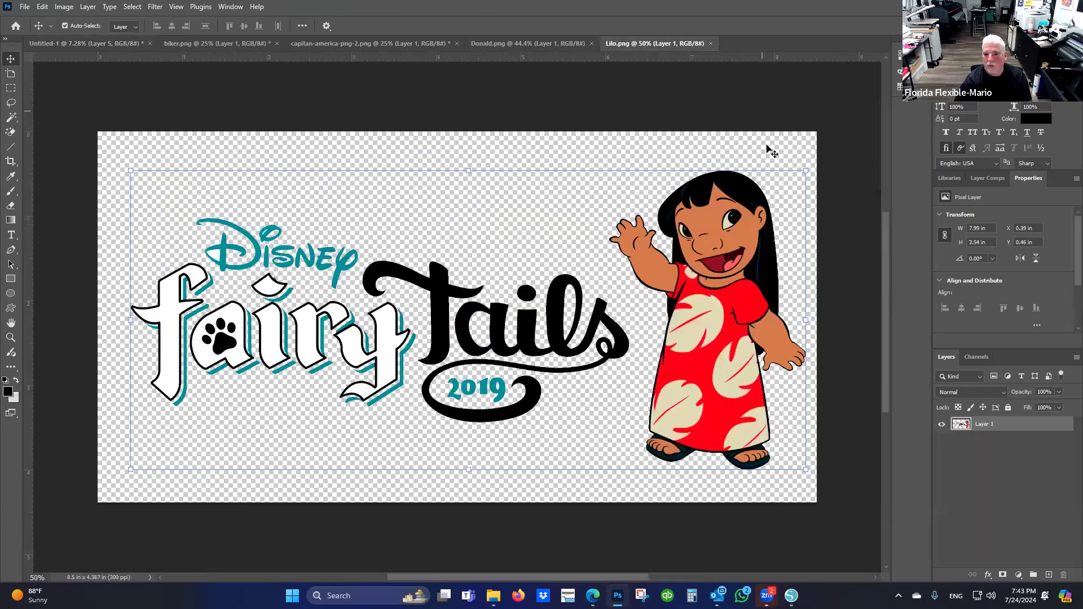
pyautogui.moveTo(996, 425); pyautogui.dragTo(361, 487)
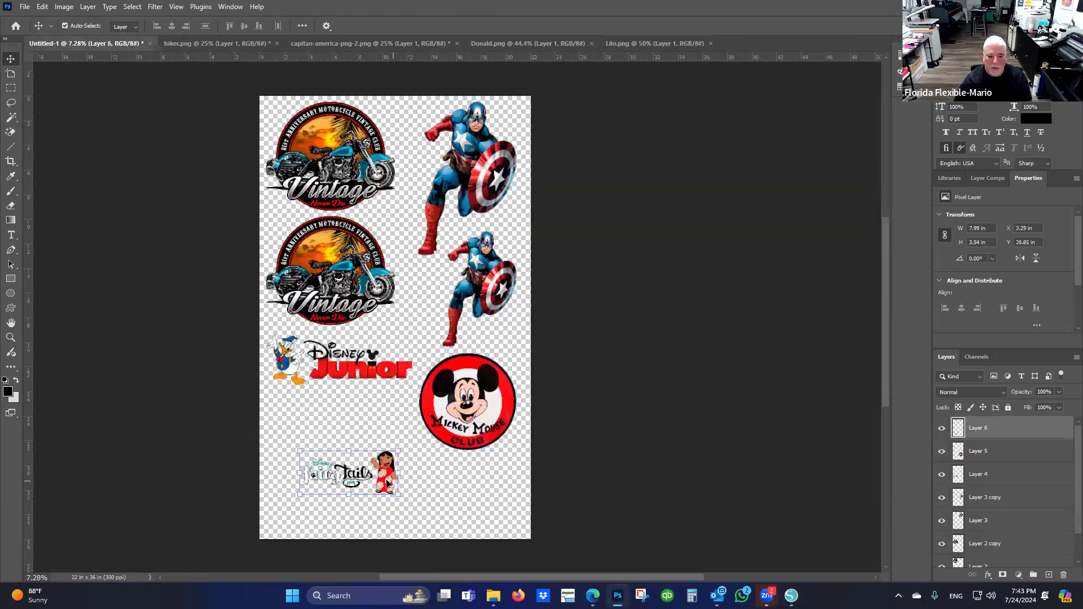
pyautogui.moveTo(398, 452); pyautogui.dragTo(389, 498)
pyautogui.click(558, 27)
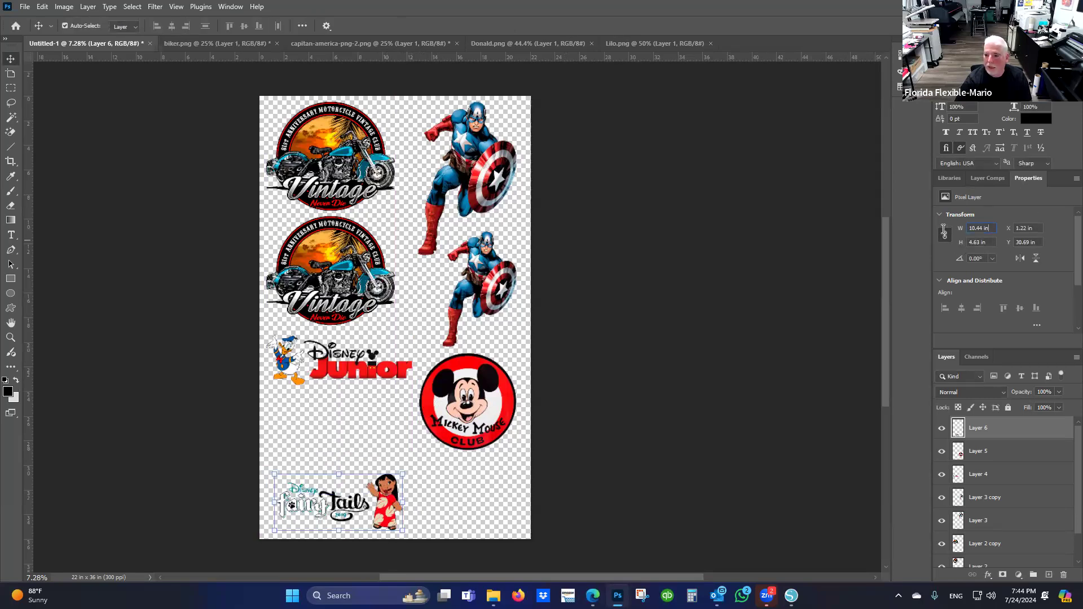
# Set the Fairy Tails artwork's width to 11 in and place a duplicate between it and the Disney Junior artwork
pyautogui.write('11')
pyautogui.press('Return')
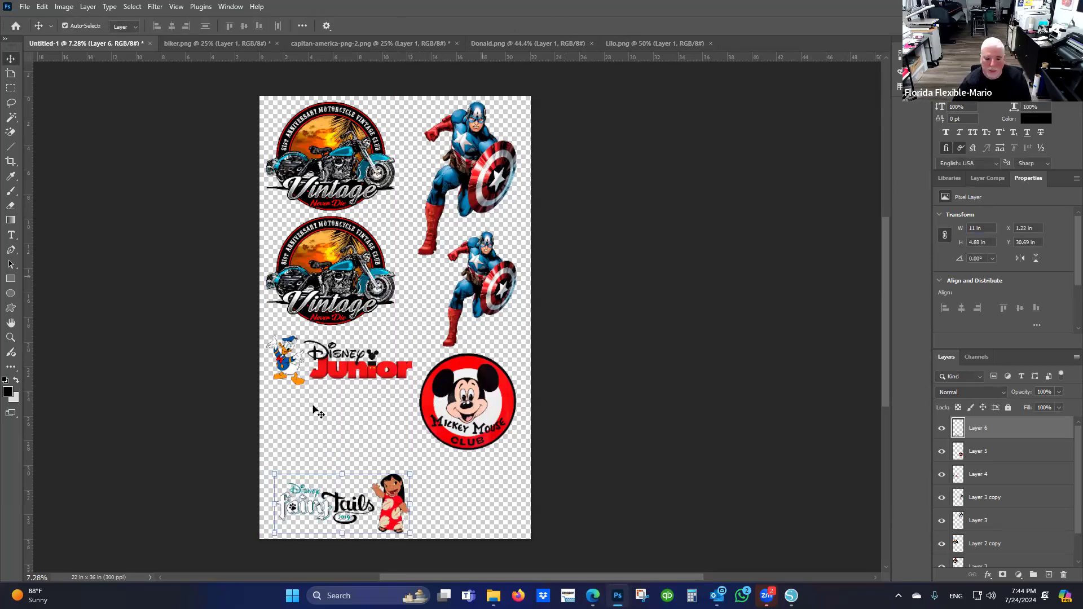
pyautogui.moveTo(398, 507); pyautogui.dragTo(440, 430)
# Shrink the Mickey Mouse Club circle to about 6.21 in square and place a duplicate below it at about Y 28.28 in
pyautogui.click(407, 446)
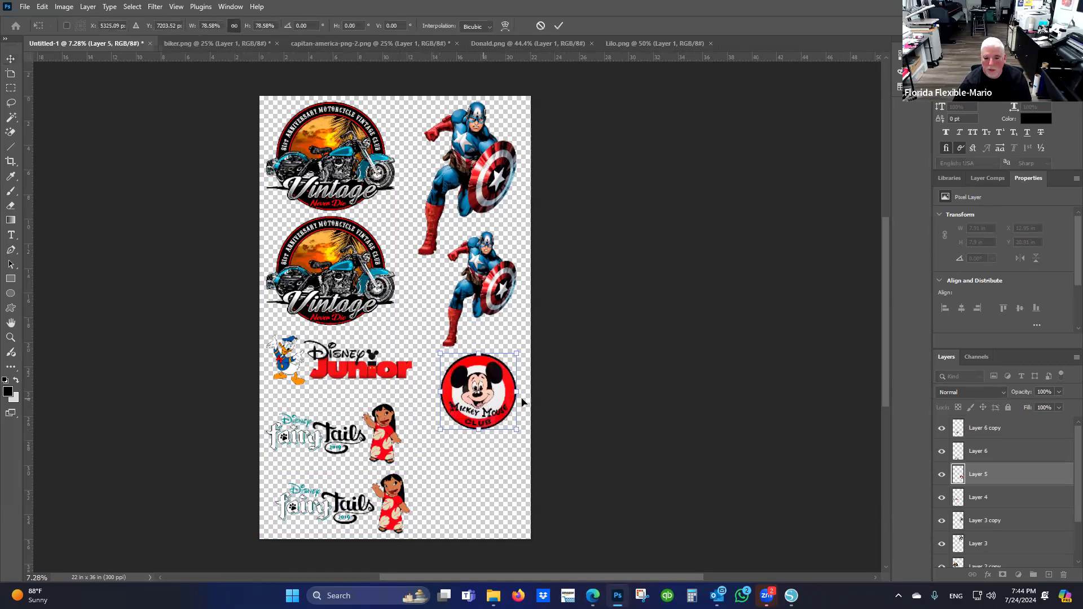
pyautogui.click(558, 25)
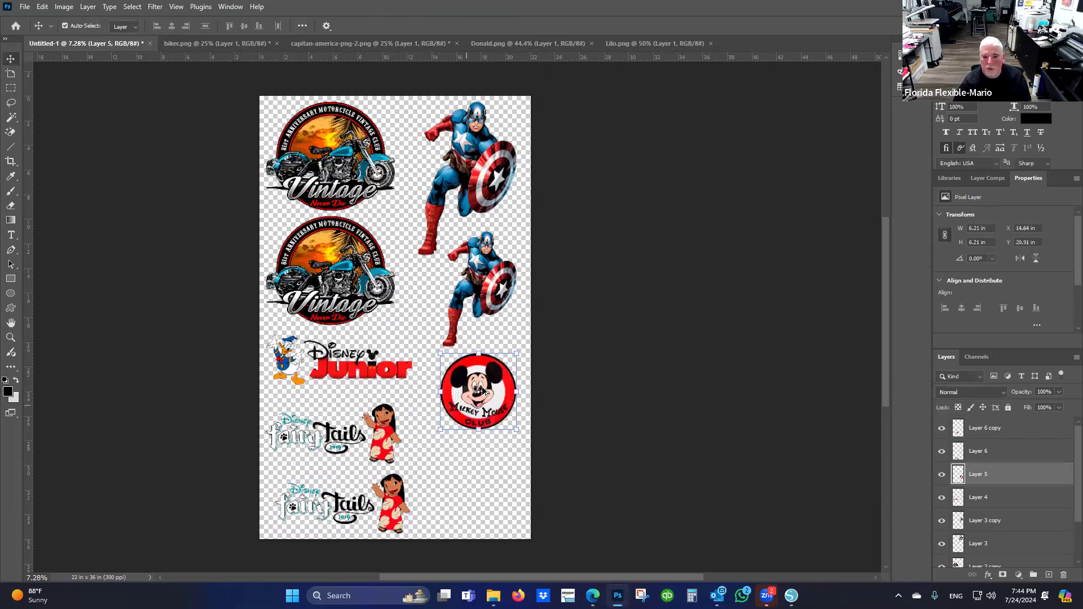
pyautogui.moveTo(488, 342); pyautogui.dragTo(488, 432)
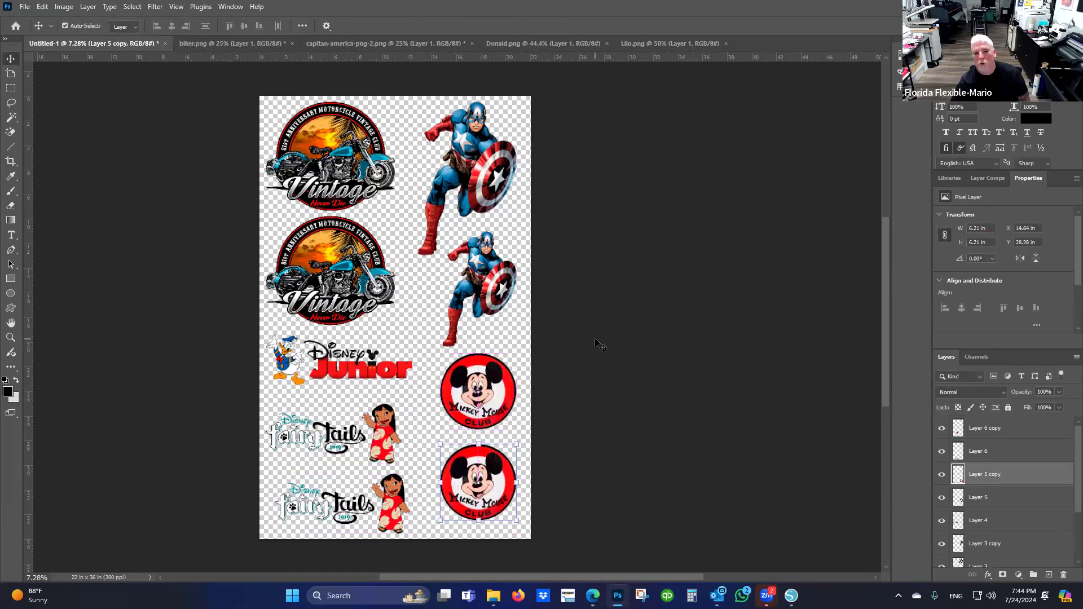
pyautogui.click(612, 382)
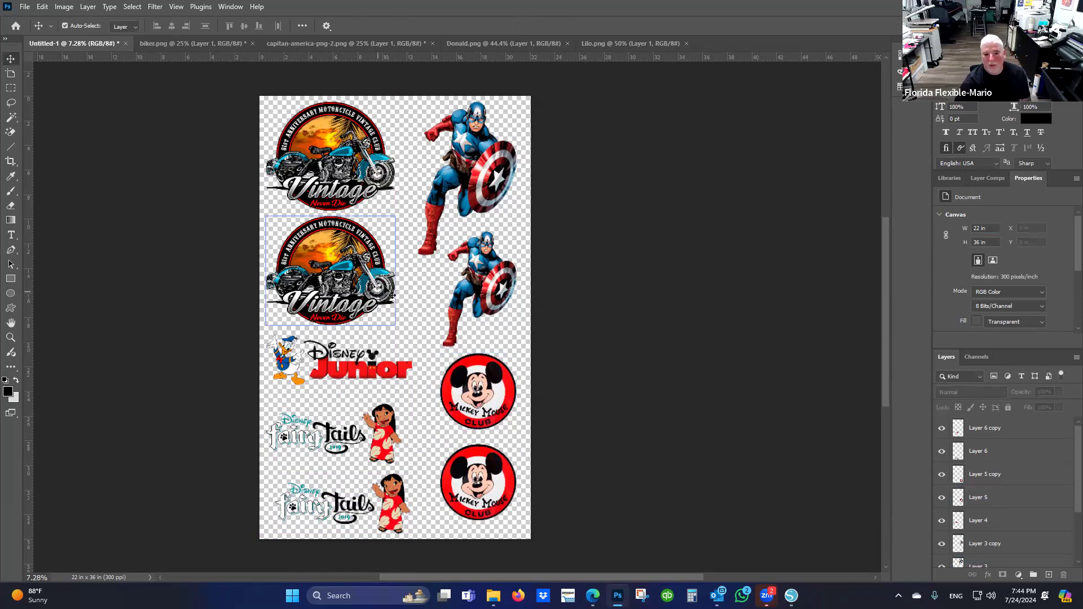
# Review the arrangement and spacing of the images on the gang sheet and look through its layers
pyautogui.click(494, 162)
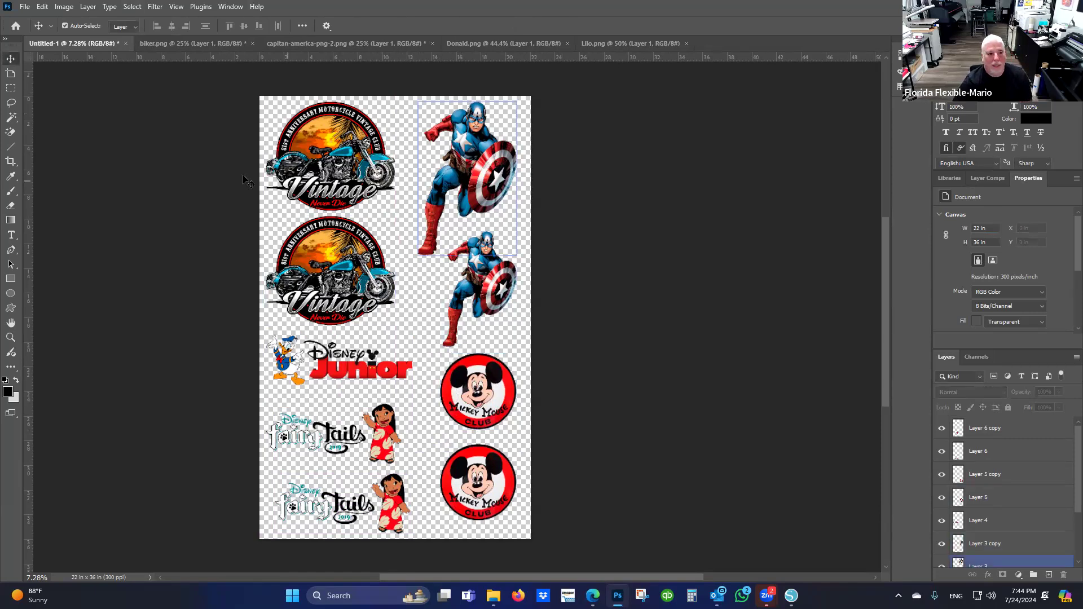
pyautogui.click(454, 307)
pyautogui.click(475, 375)
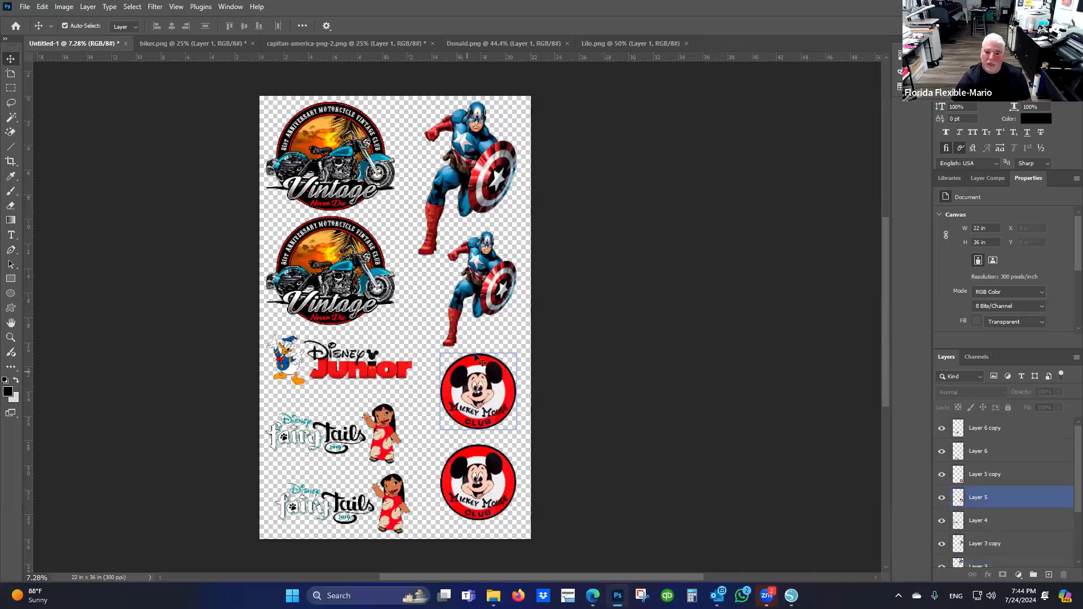
pyautogui.click(504, 344)
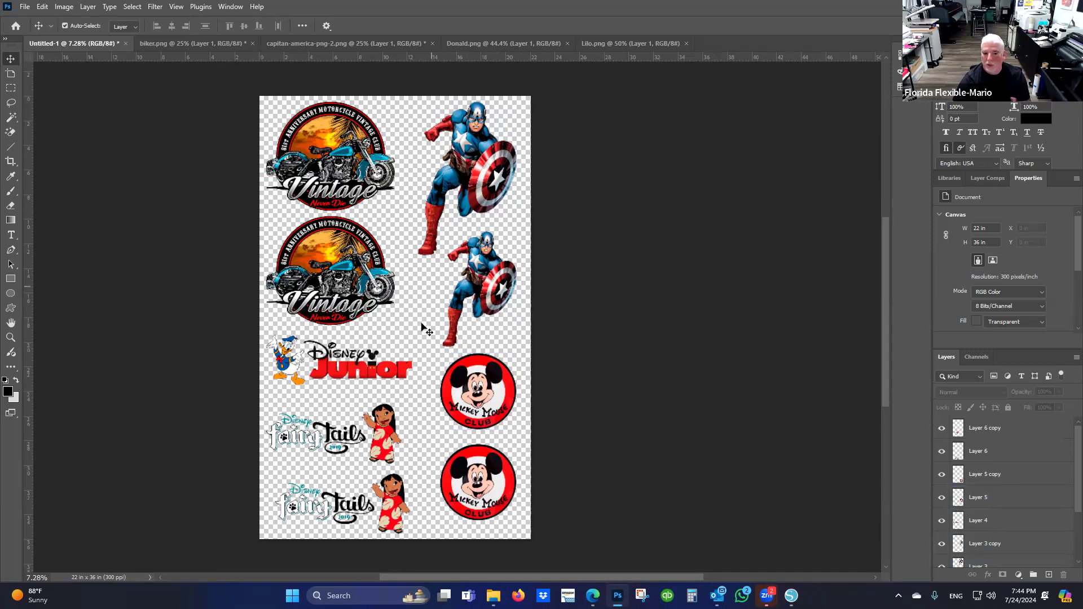
pyautogui.click(463, 323)
pyautogui.click(477, 314)
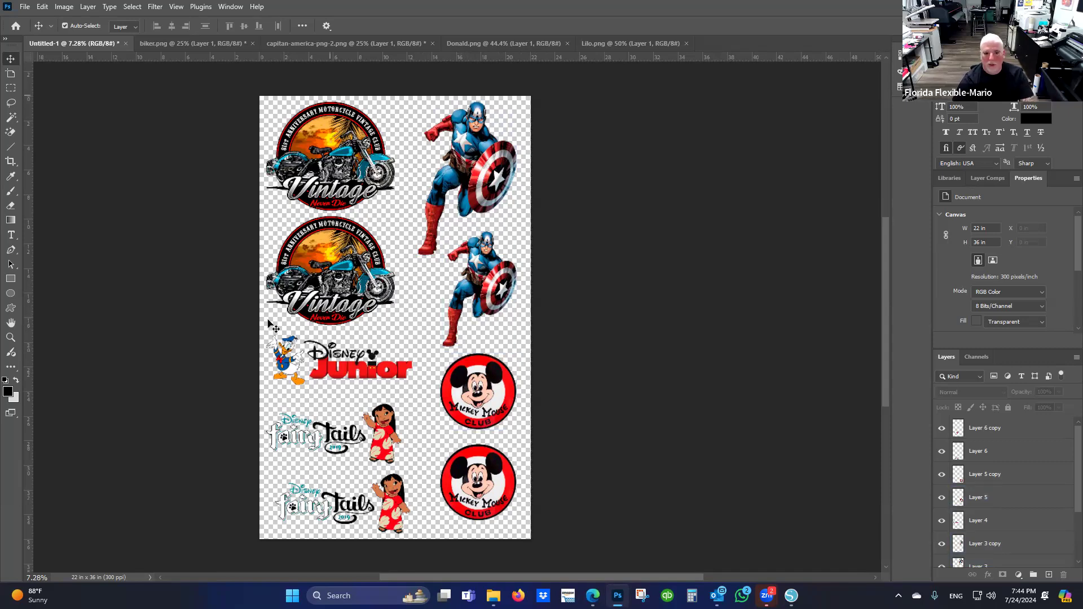
pyautogui.click(1032, 475)
pyautogui.click(934, 366)
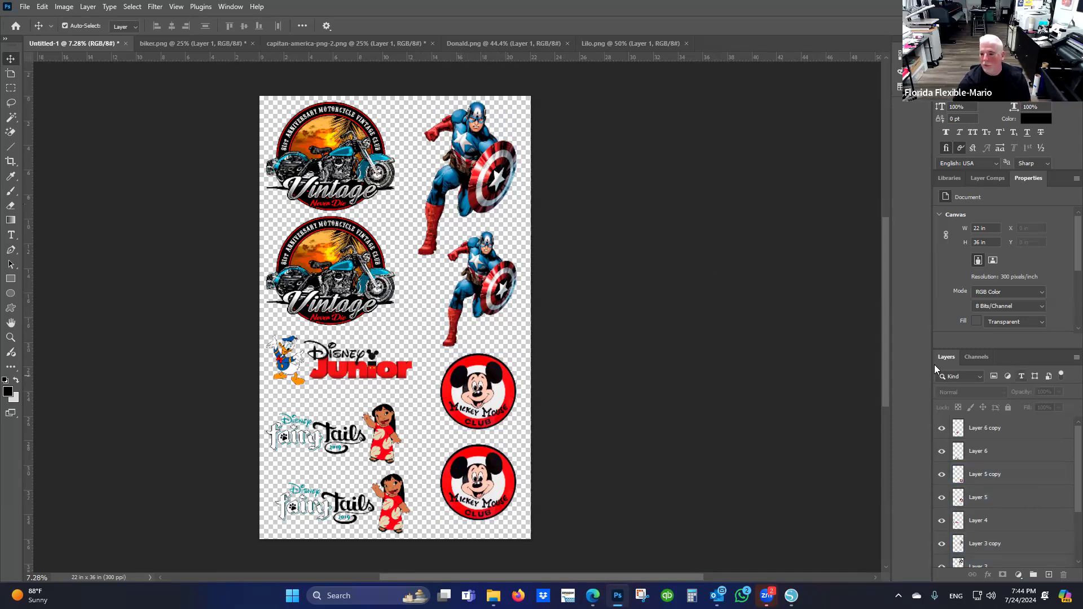
pyautogui.scroll(-3, 993, 452)
pyautogui.click(993, 440)
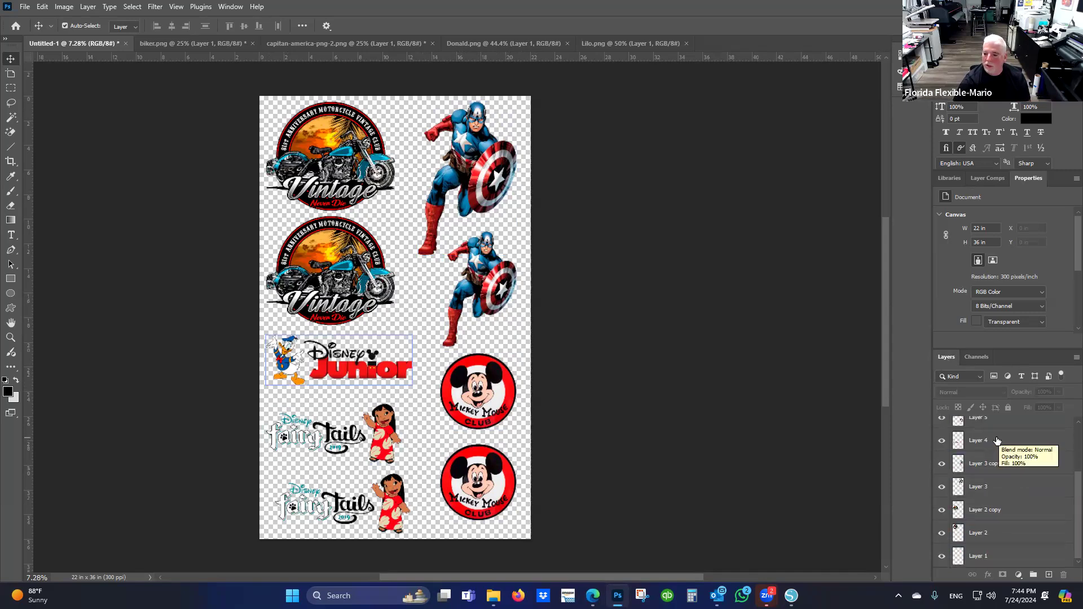
pyautogui.scroll(3, 1003, 503)
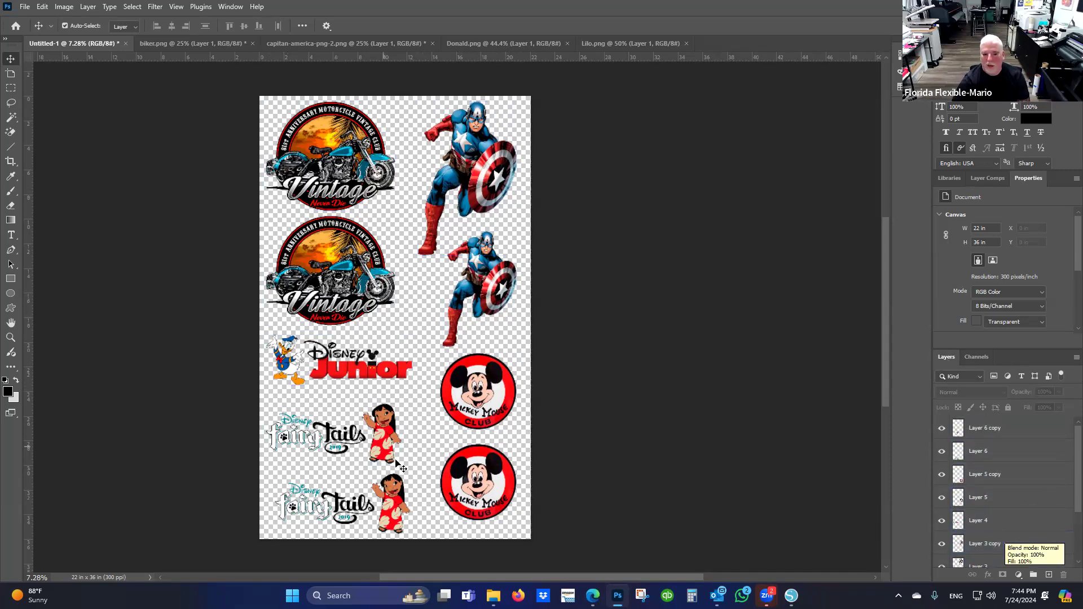
pyautogui.scroll(-3, 1015, 474)
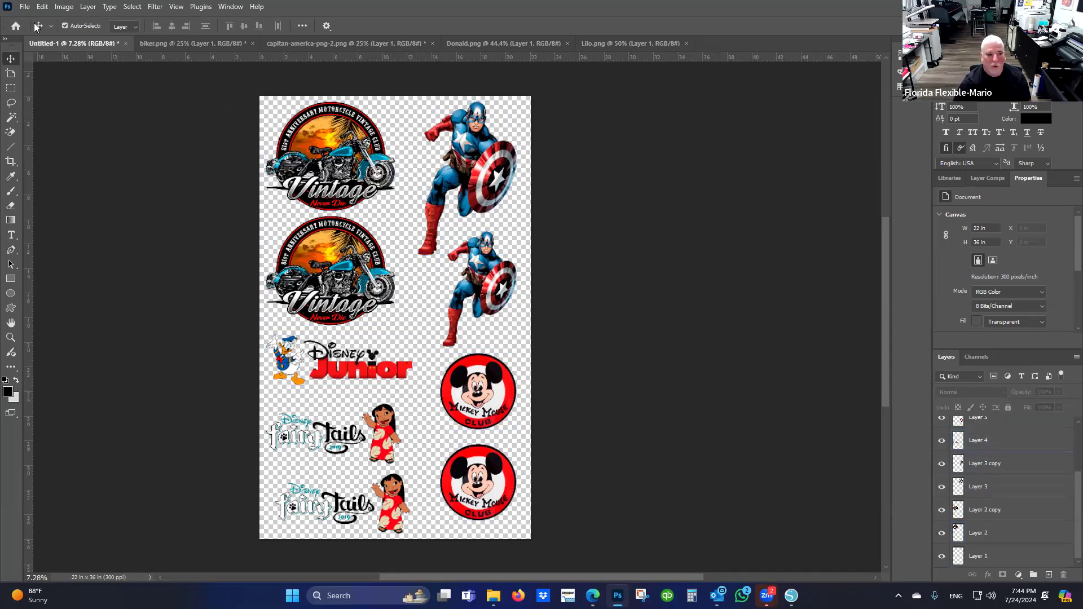
pyautogui.hotkey('alt', 'f')
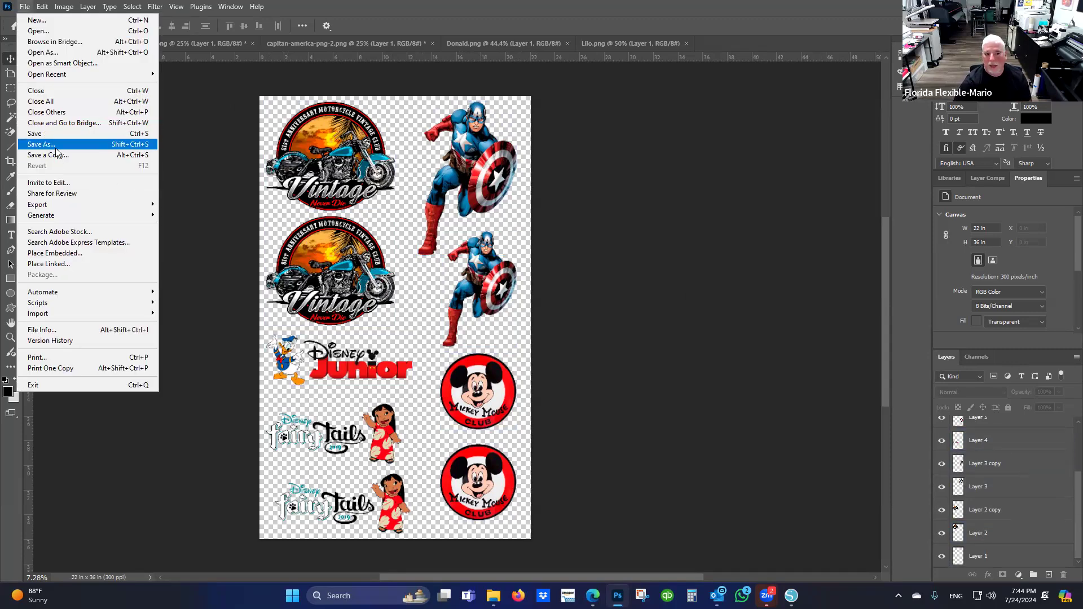
pyautogui.click(56, 149)
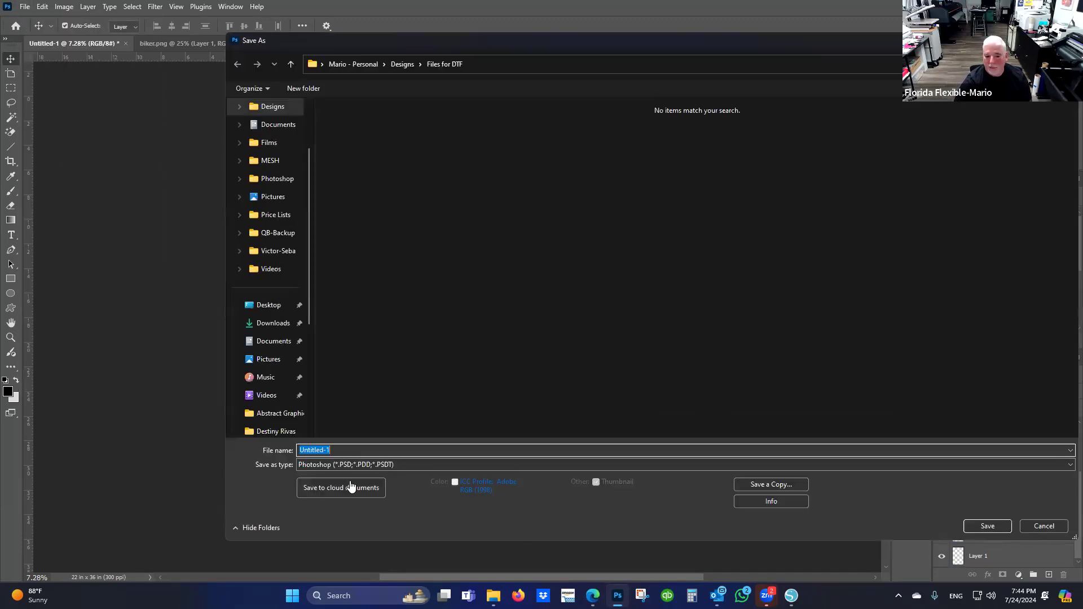
pyautogui.click(345, 465)
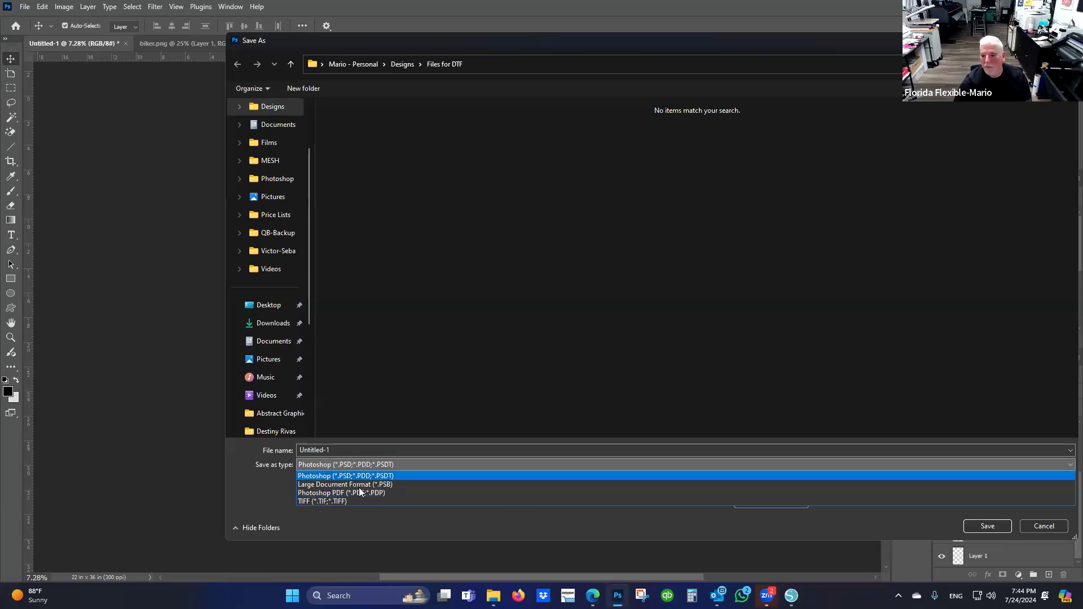
pyautogui.click(1039, 526)
pyautogui.click(1039, 525)
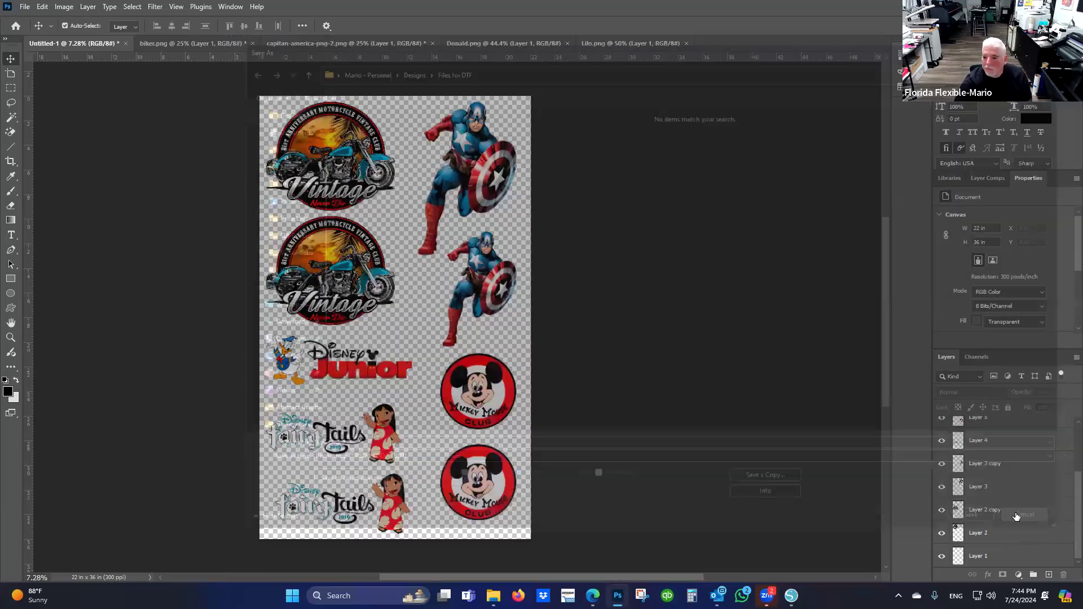
# Merge all visible layers into one and shift the merged artwork horizontally to about X 0.82 in
pyautogui.click(996, 516)
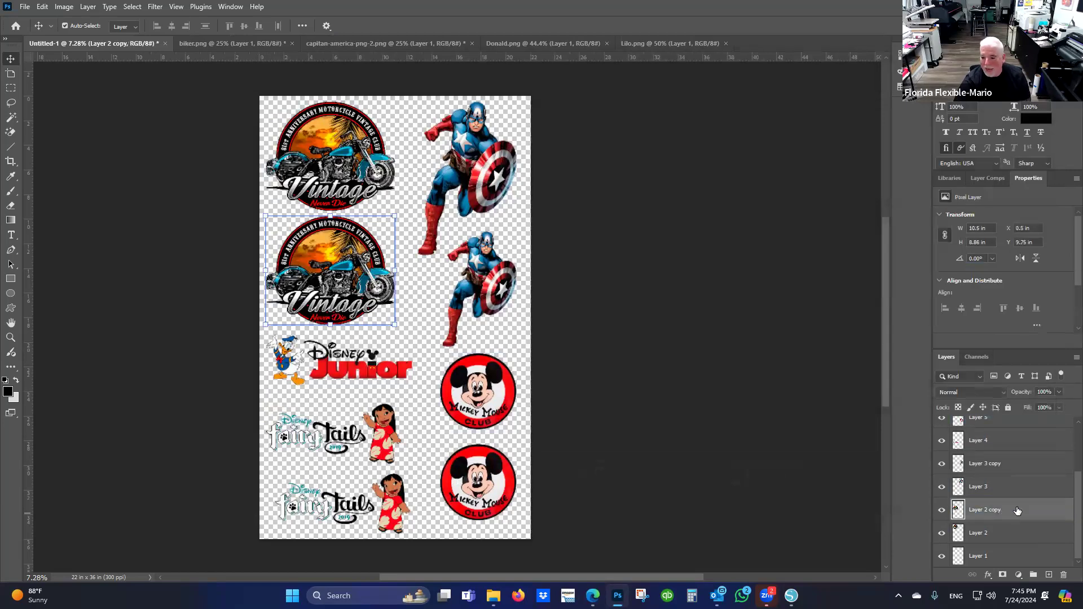
pyautogui.rightClick(1009, 512)
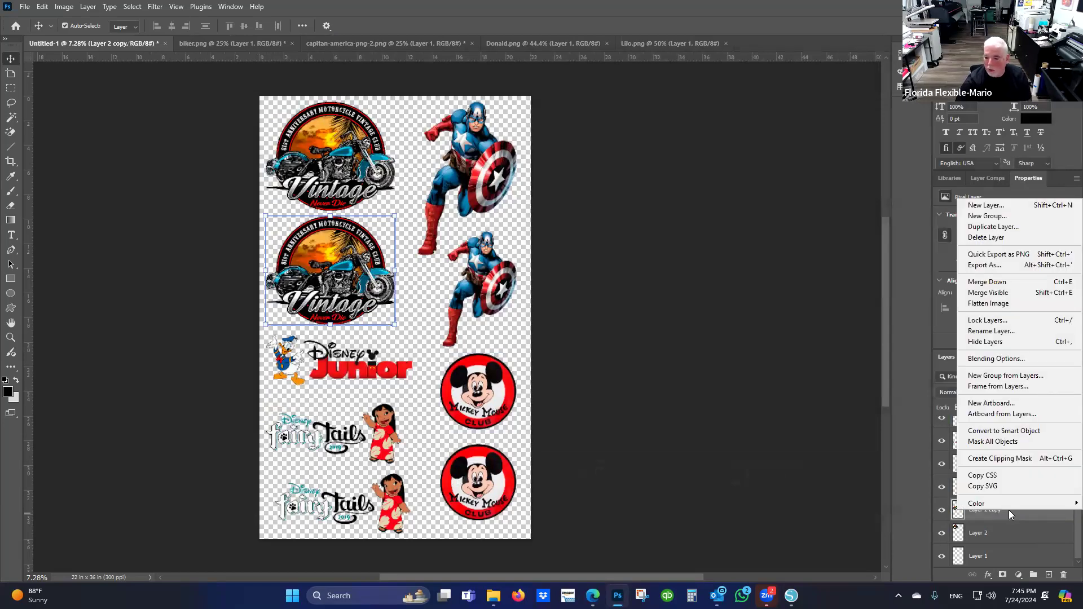
pyautogui.click(1006, 298)
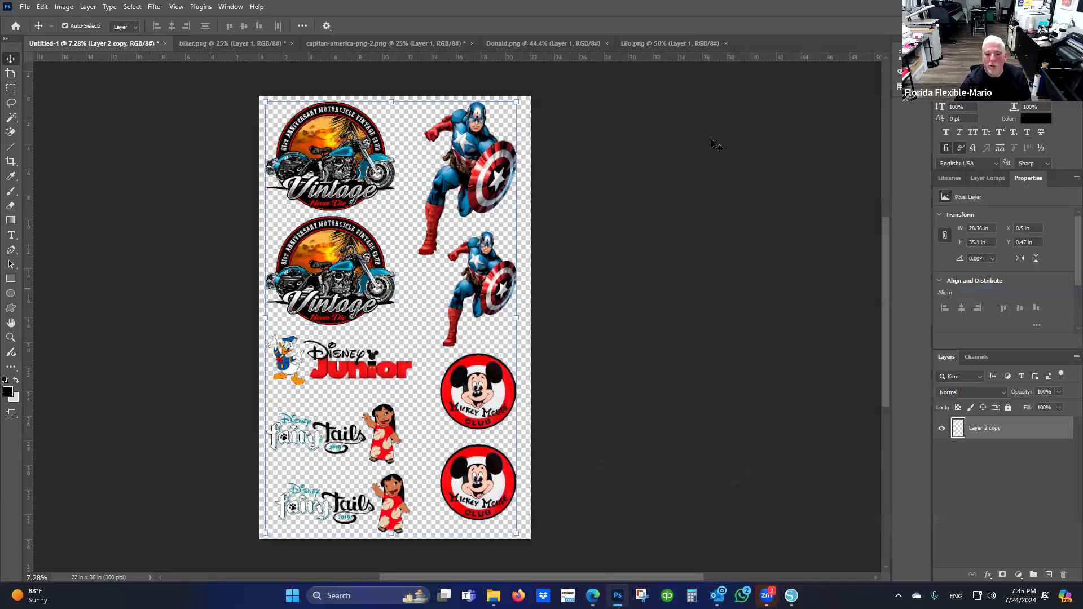
pyautogui.moveTo(480, 178); pyautogui.dragTo(484, 177)
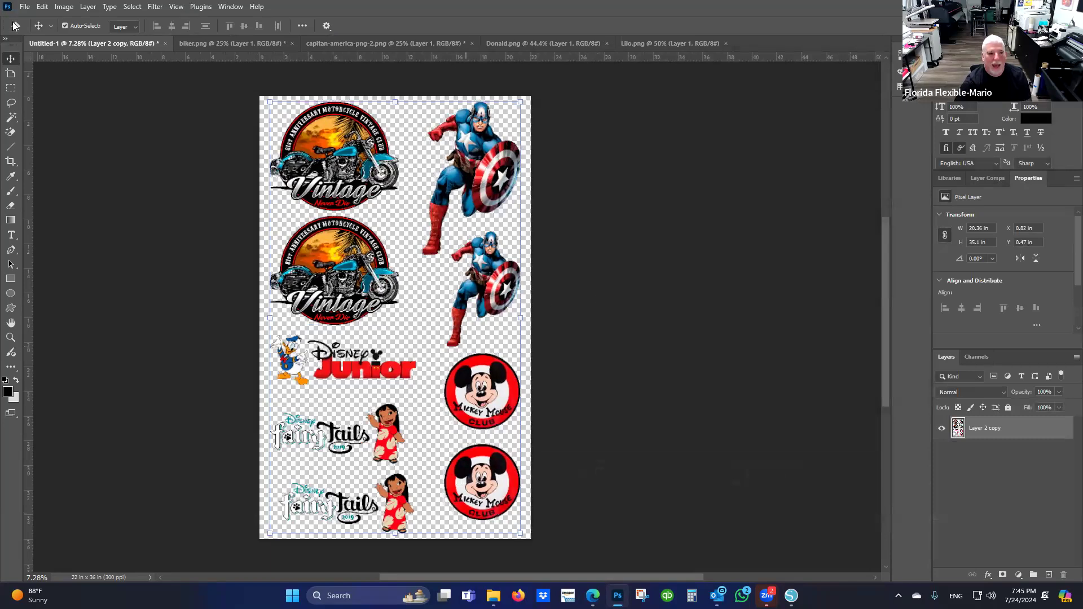
# Save the merged gang sheet as a PNG named "DTF Gang sheet #1 22x36" in the Files for DTF folder
pyautogui.click(25, 7)
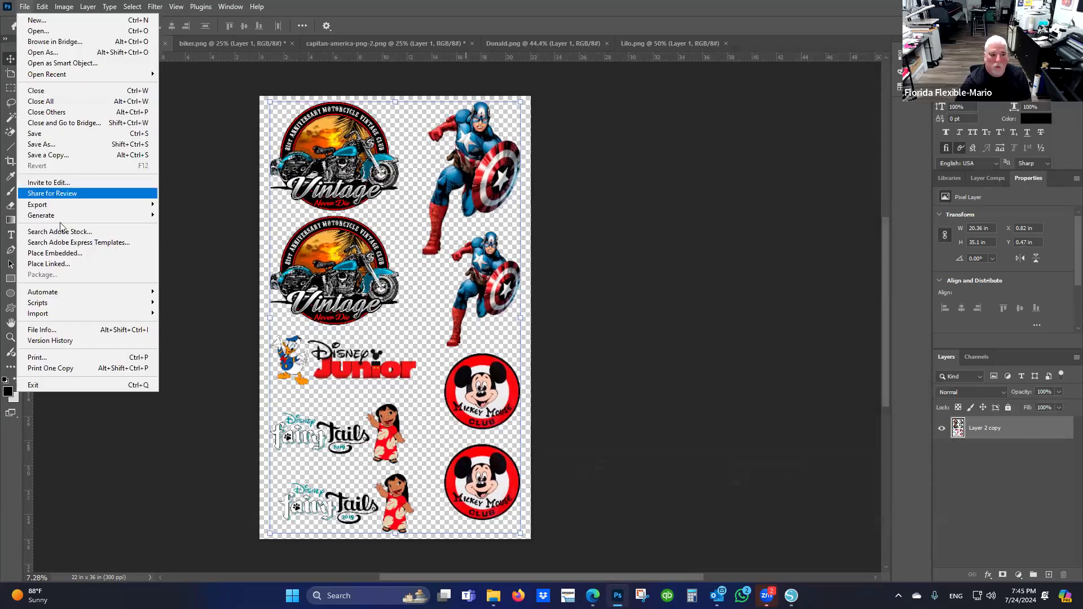
pyautogui.click(57, 147)
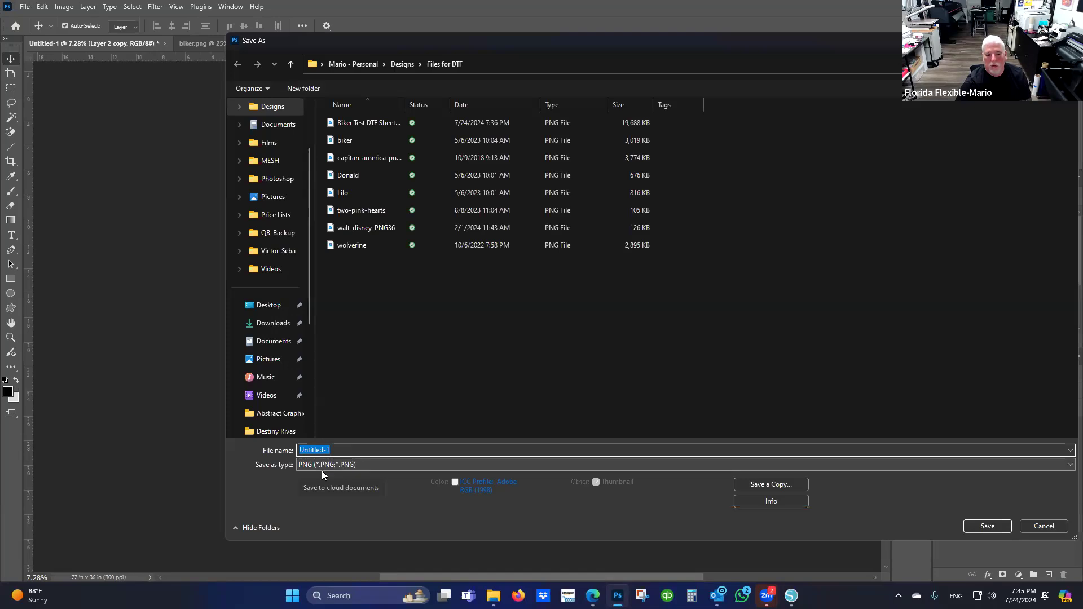
pyautogui.click(334, 466)
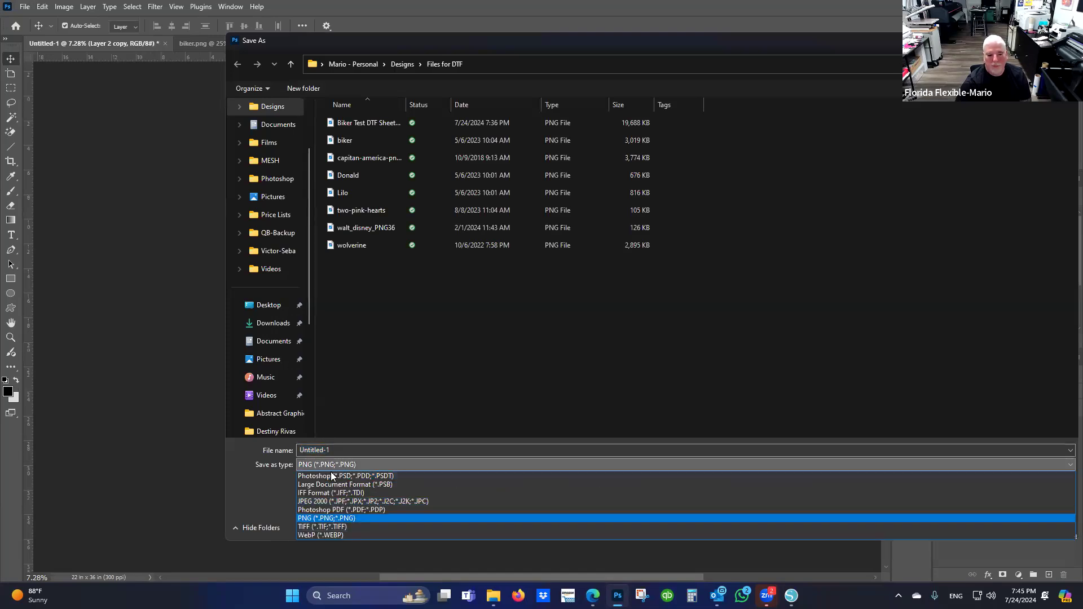
pyautogui.click(335, 517)
pyautogui.click(337, 451)
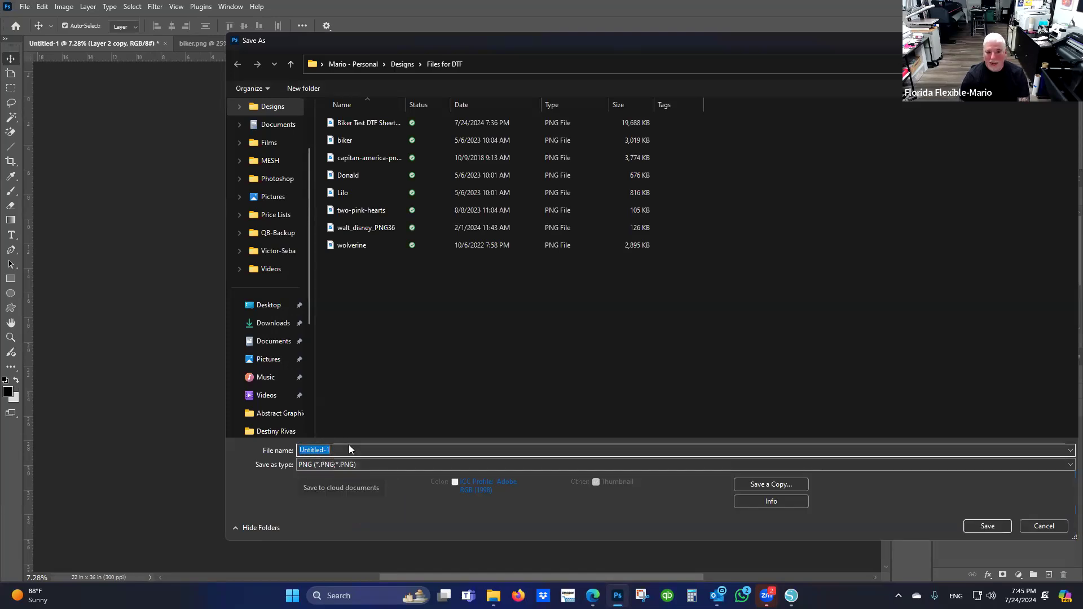
pyautogui.write('DTF Gang sheet #1 22x36')
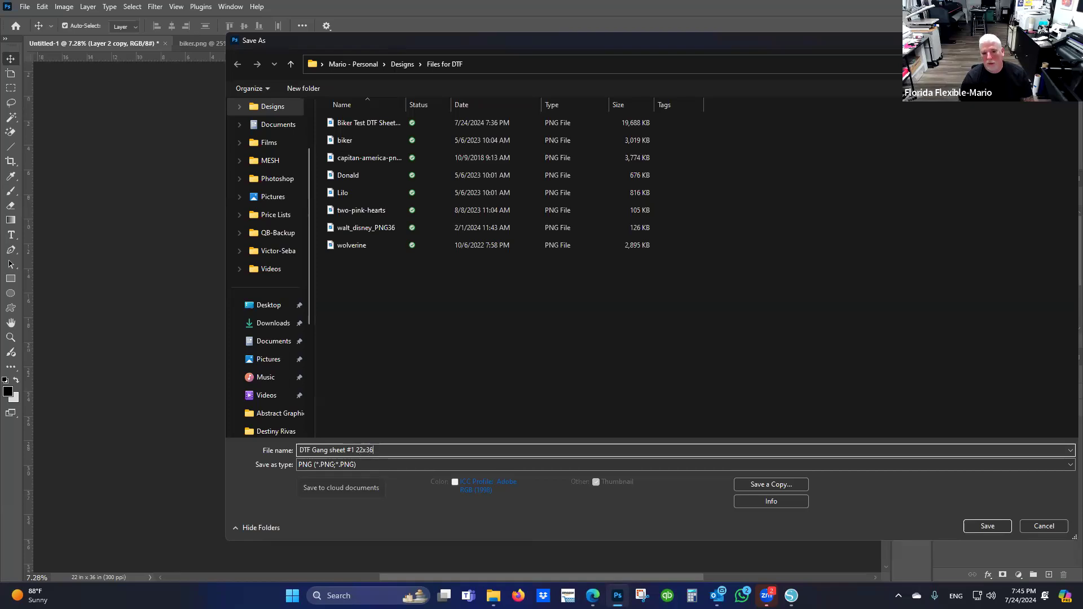
pyautogui.press('Return')
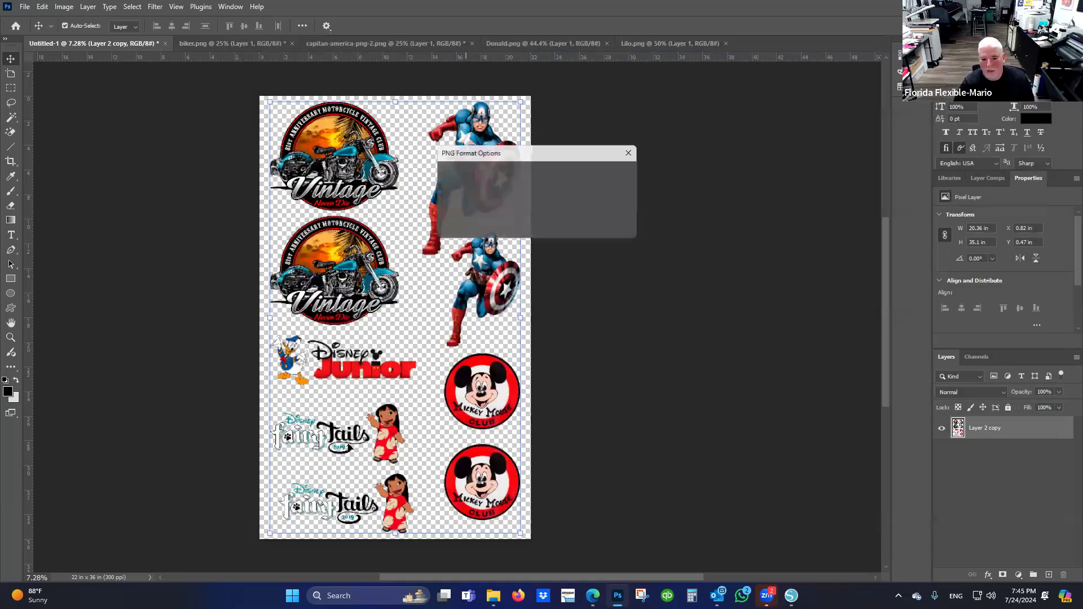
pyautogui.click(597, 175)
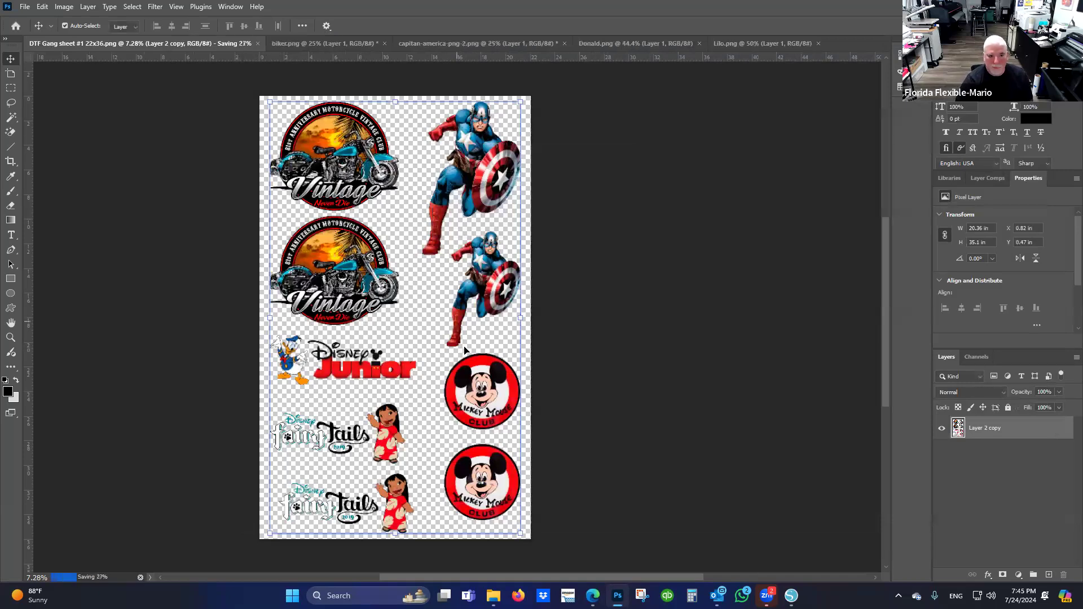
# Examine the new-document settings for a transparent 22 x 36 in sheet at 300 ppi without creating a document
pyautogui.click(27, 8)
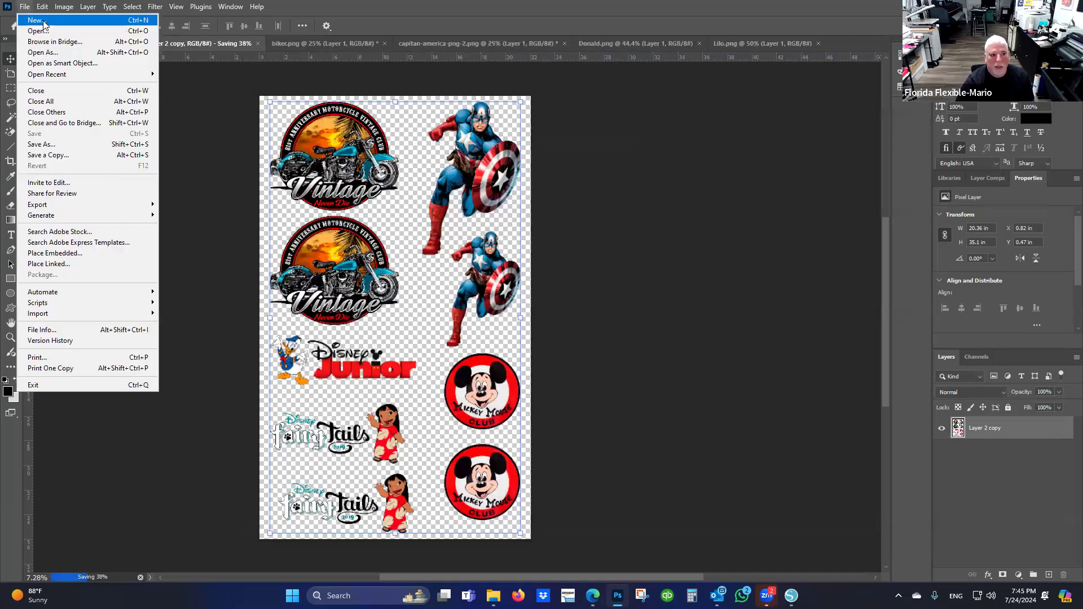
pyautogui.click(36, 21)
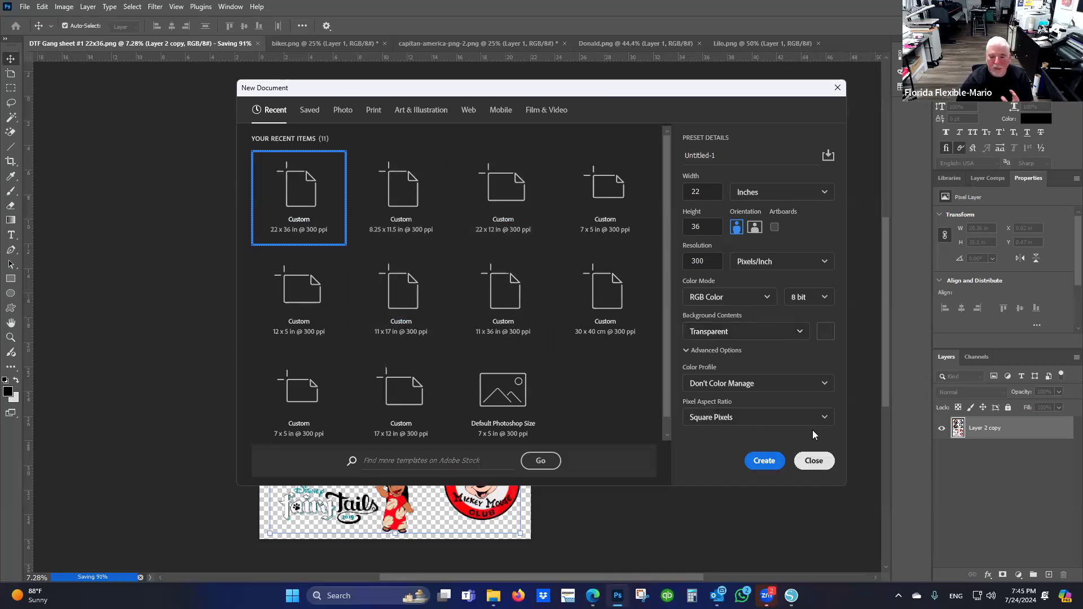
pyautogui.click(814, 461)
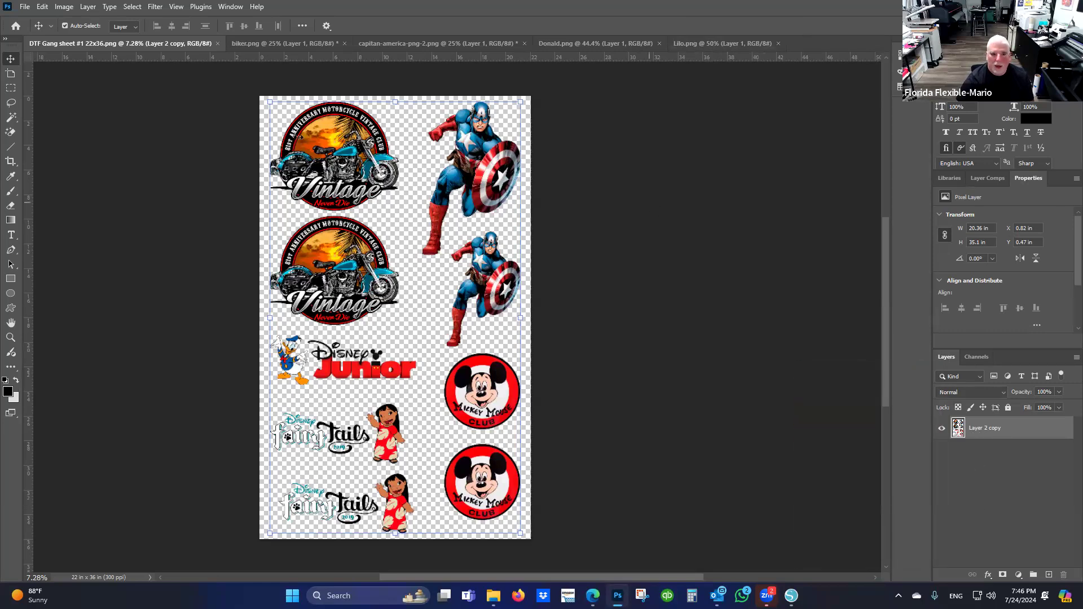
pyautogui.click(26, 7)
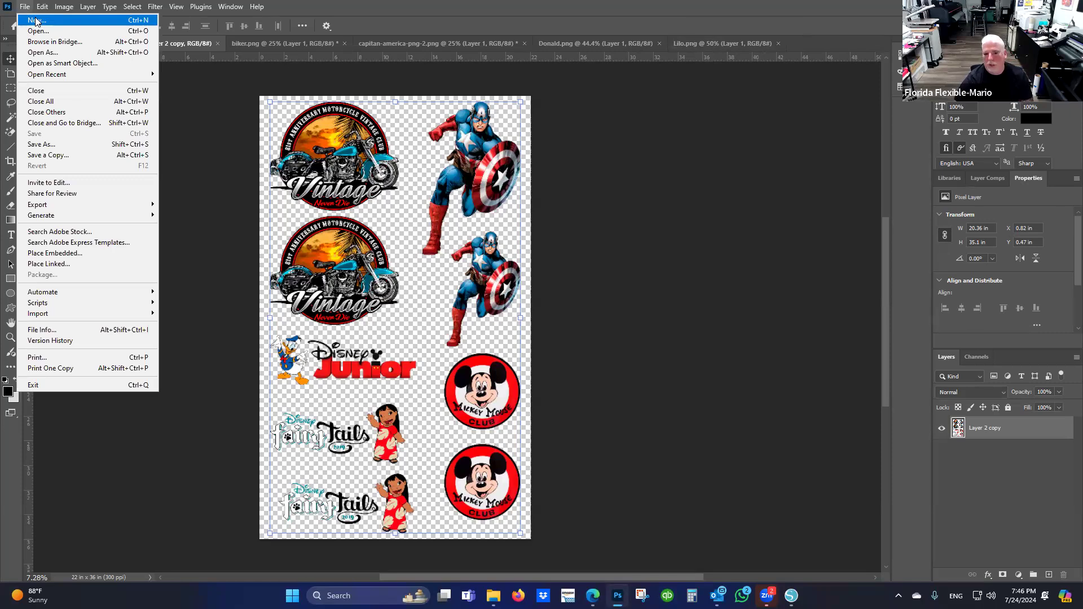
pyautogui.click(37, 19)
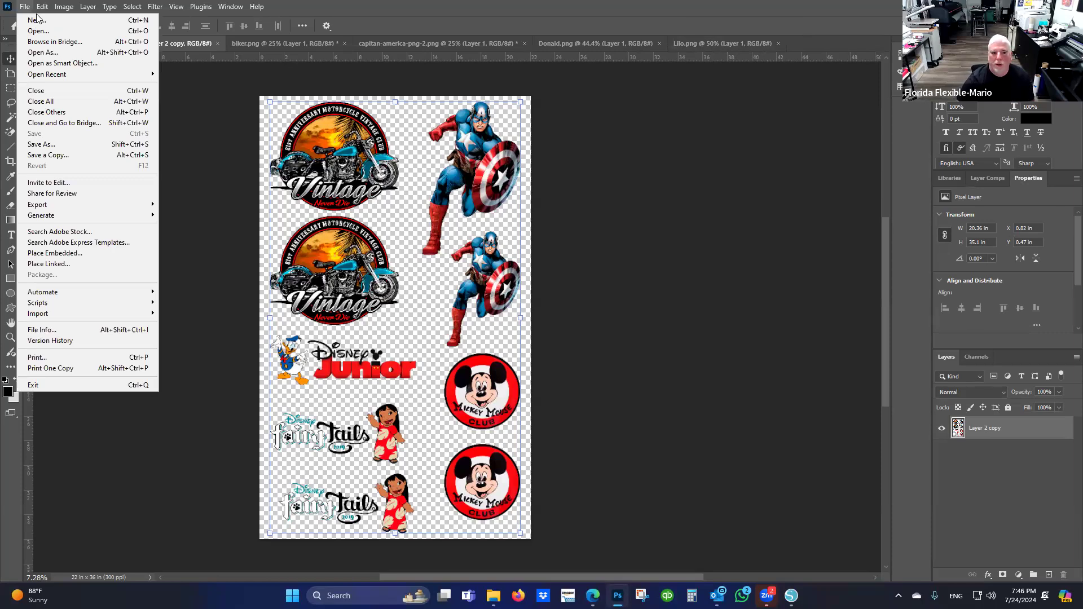
pyautogui.click(588, 308)
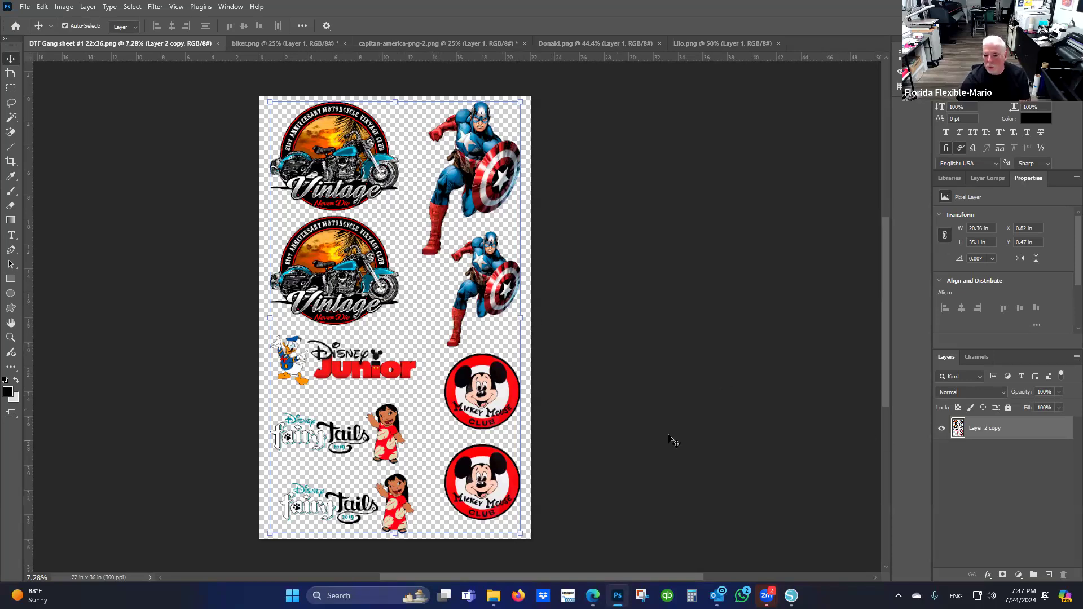
# Add a new layer beneath the merged artwork and fill it with 50% Gray
pyautogui.click(1047, 574)
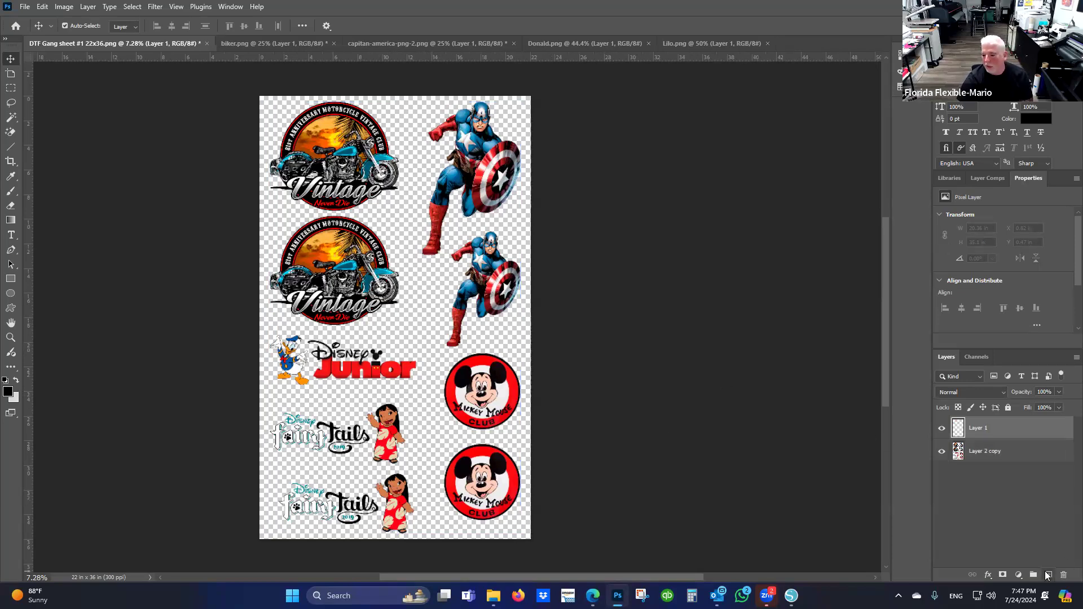
pyautogui.moveTo(992, 430); pyautogui.dragTo(993, 474)
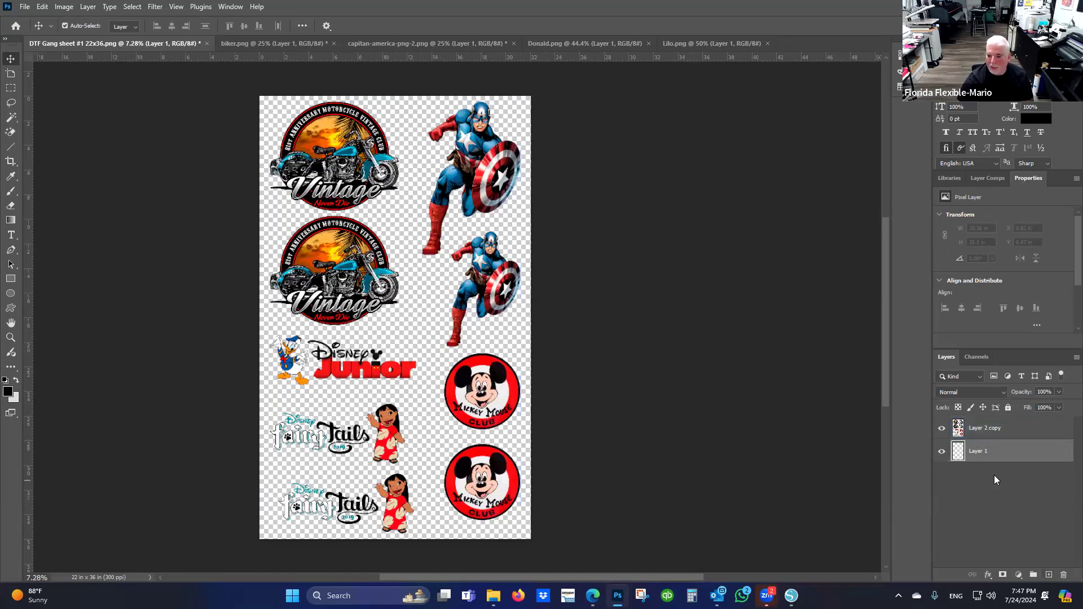
pyautogui.click(43, 6)
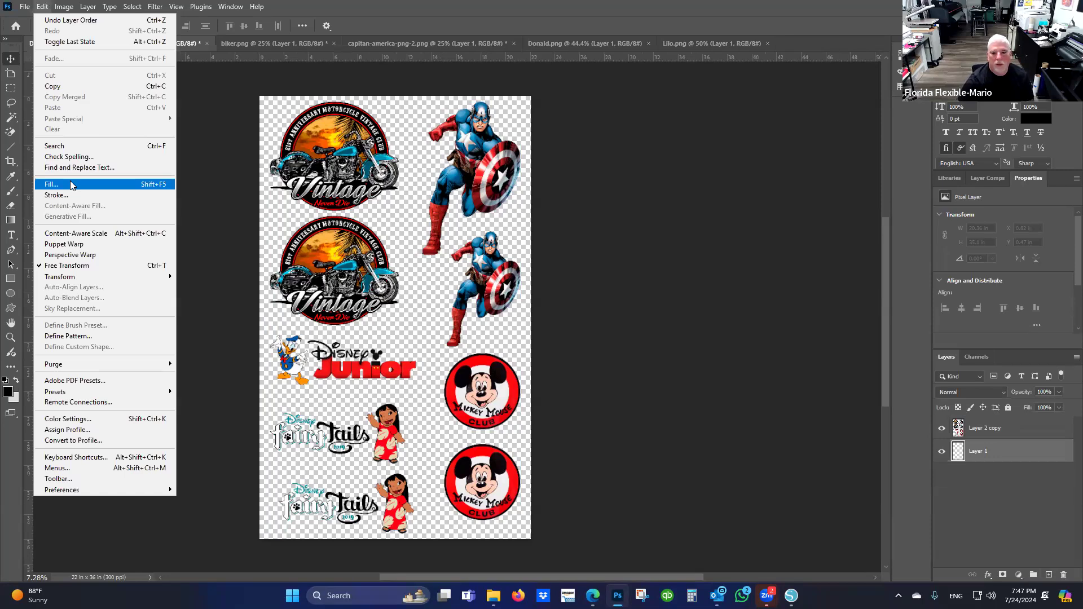
pyautogui.press('Return')
pyautogui.click(684, 154)
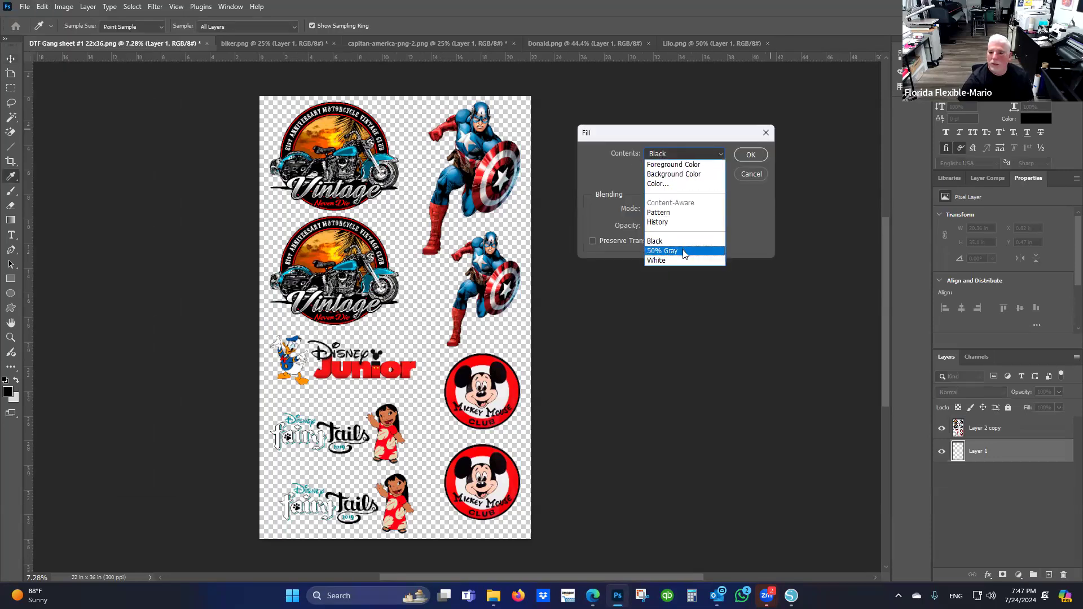
pyautogui.click(682, 251)
pyautogui.press('Return')
pyautogui.press('v')
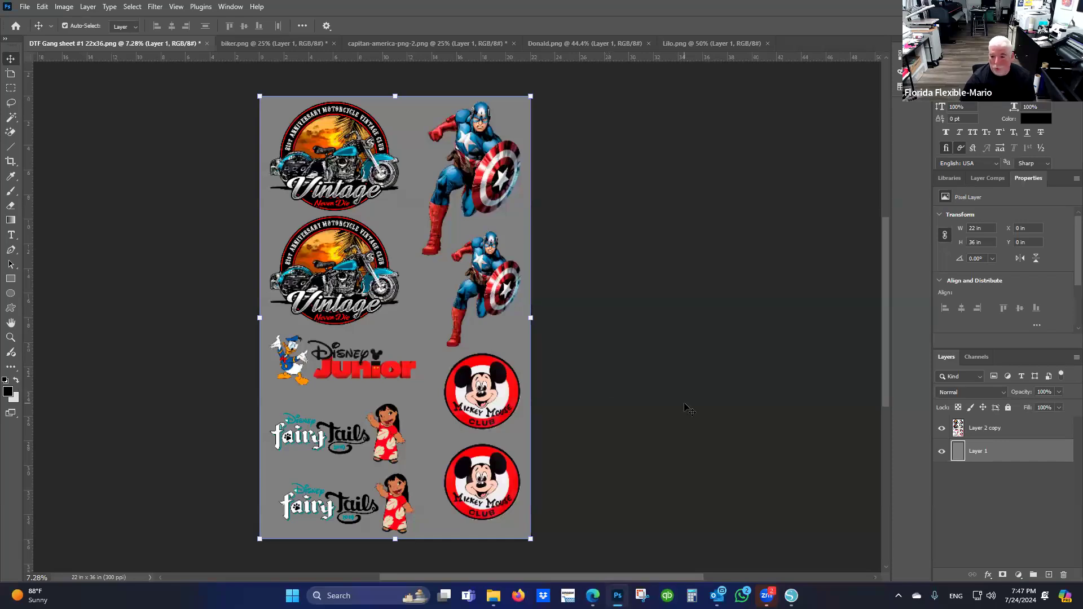
# Delete the gray-filled layer beneath the artwork
pyautogui.rightClick(955, 314)
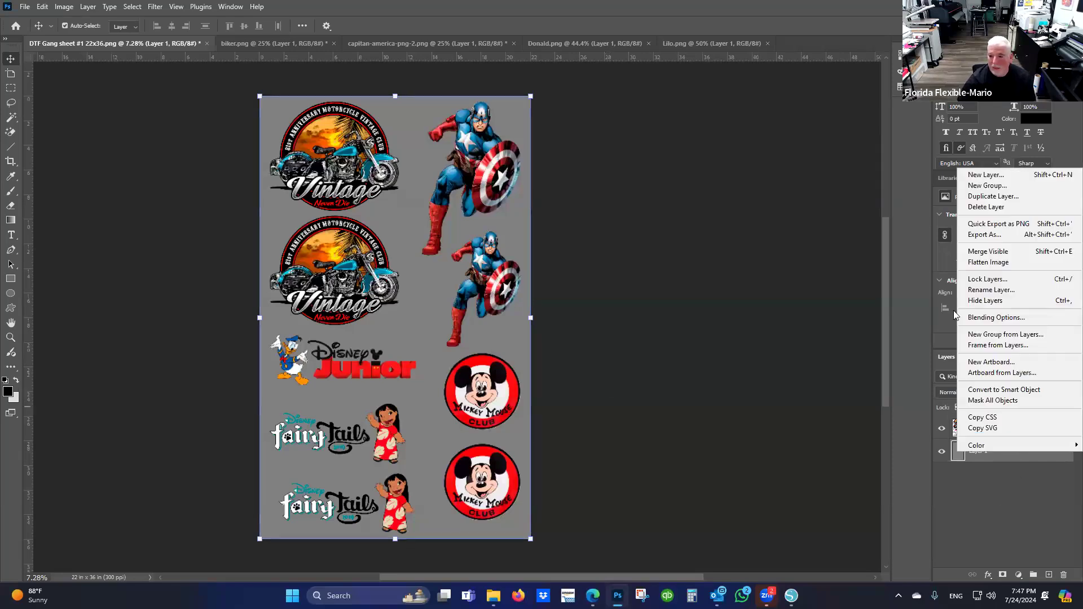
pyautogui.click(1016, 207)
pyautogui.click(492, 225)
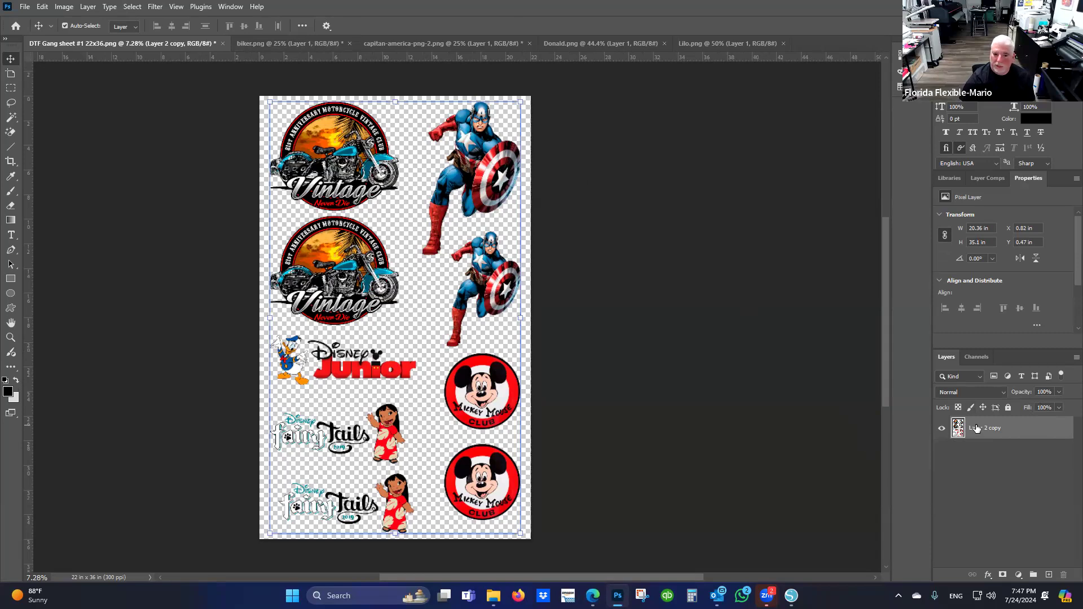
# Add an empty layer, move it beneath the merged artwork, and delete it again
pyautogui.moveTo(977, 428); pyautogui.dragTo(1057, 578)
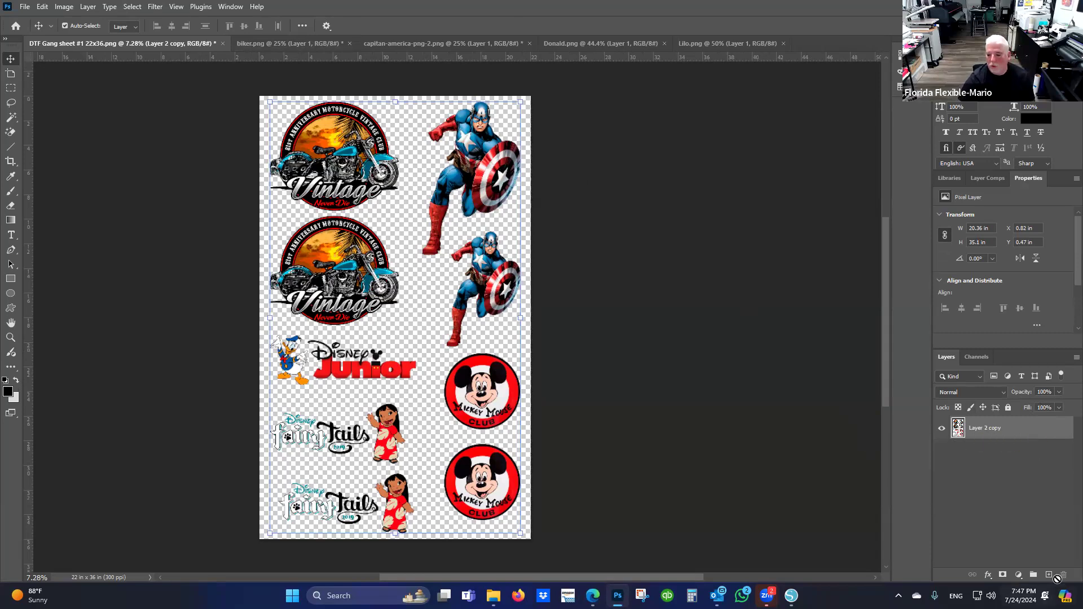
pyautogui.click(1049, 575)
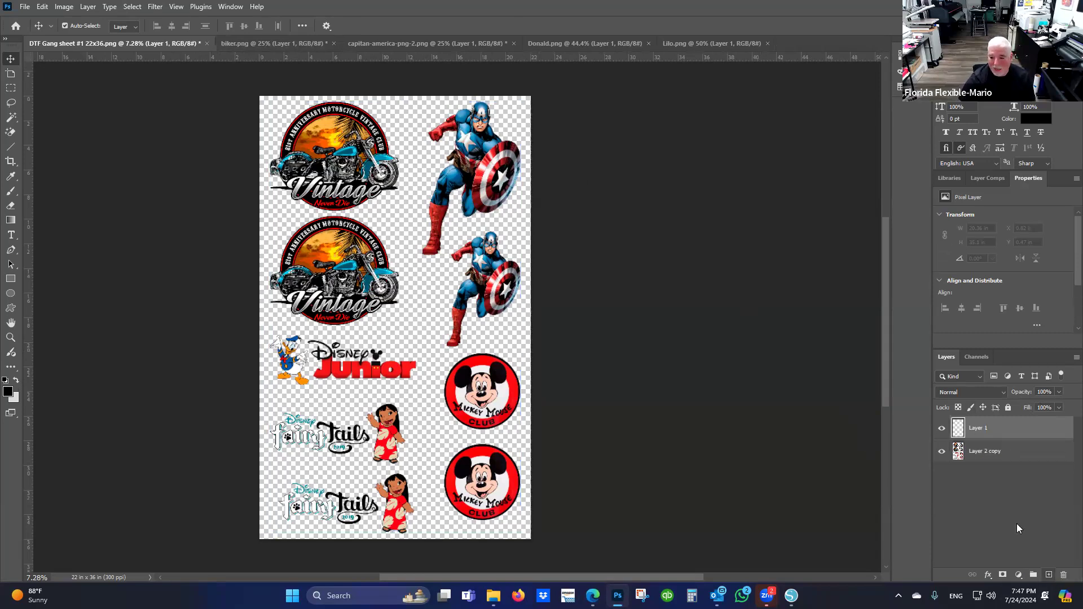
pyautogui.moveTo(1008, 434); pyautogui.dragTo(1005, 495)
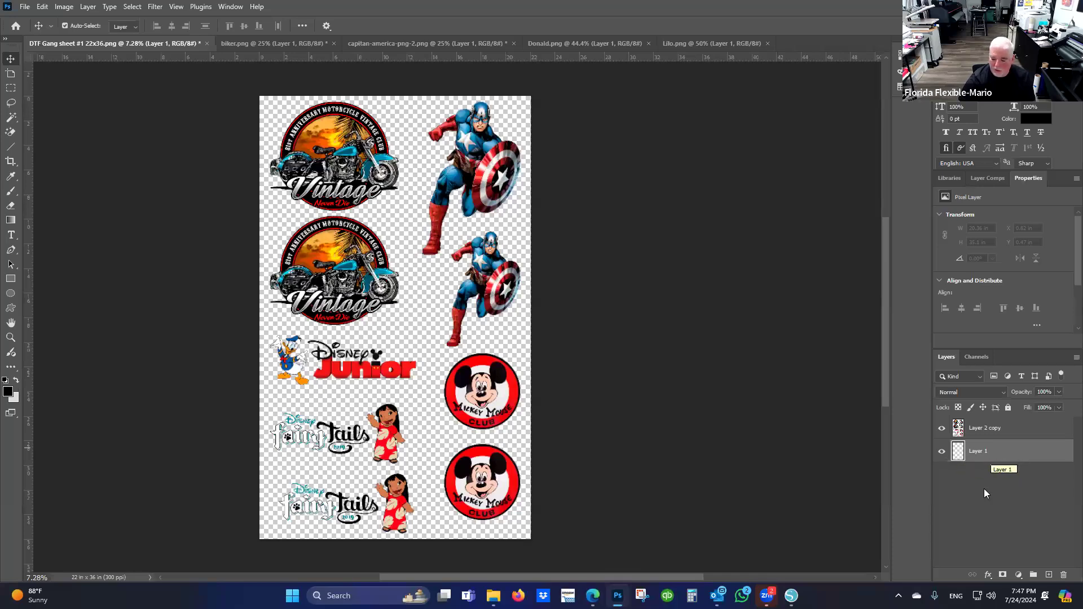
pyautogui.press('Delete')
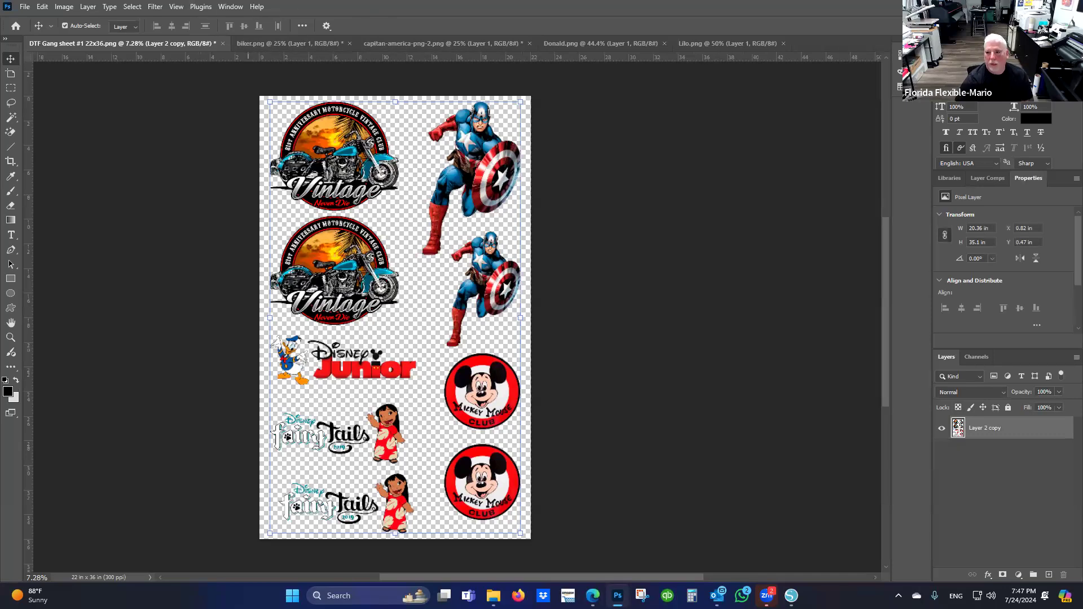
# Leave Photoshop and switch to the Photopea page open in the web browser
pyautogui.press('super+d')
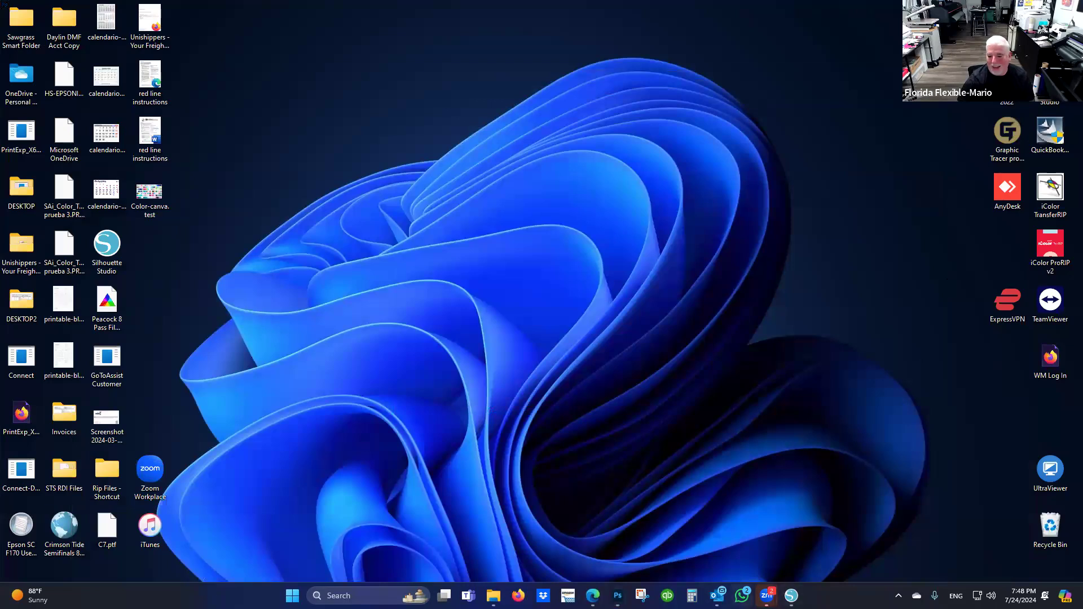
pyautogui.moveTo(716, 596)
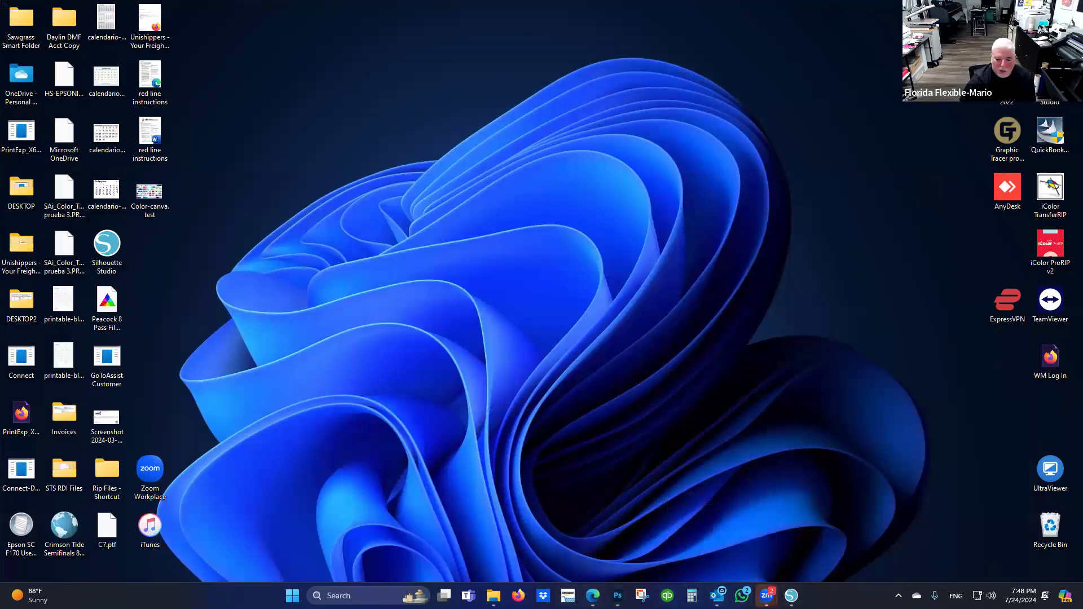
pyautogui.moveTo(617, 596)
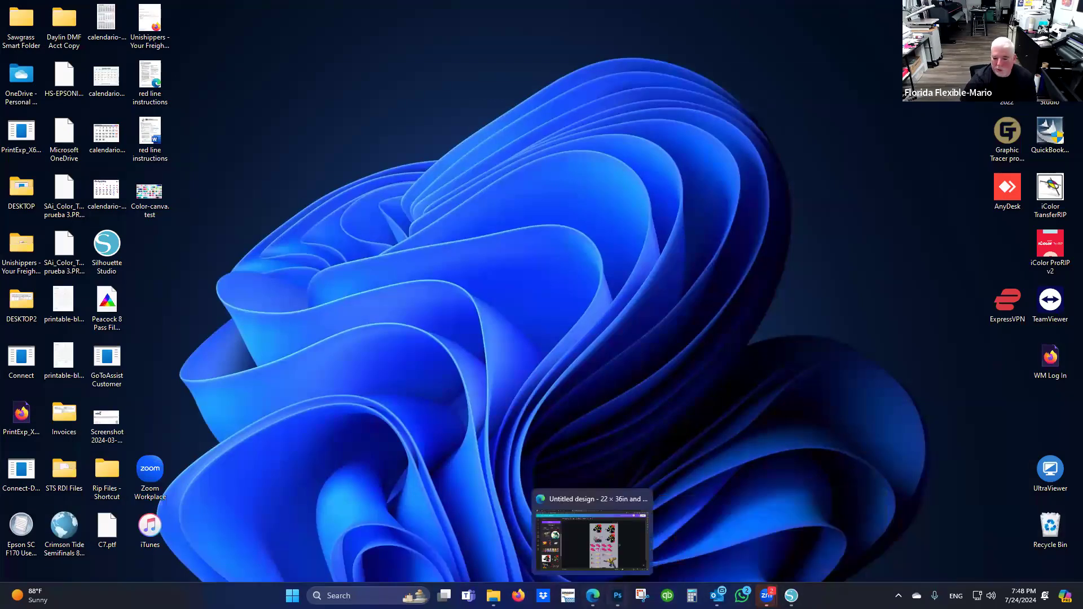
pyautogui.click(593, 595)
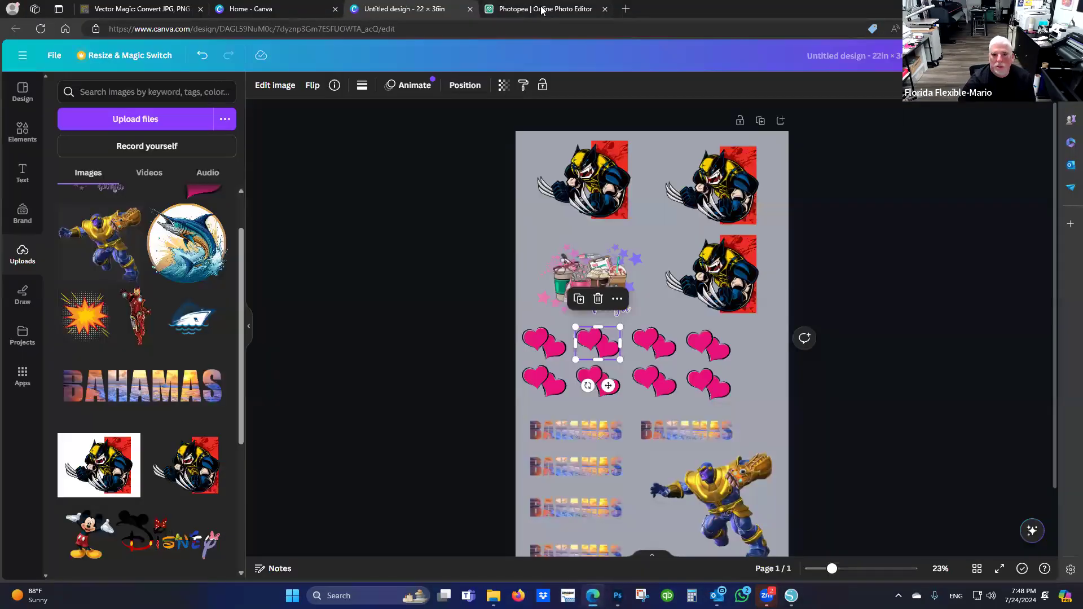
pyautogui.click(540, 8)
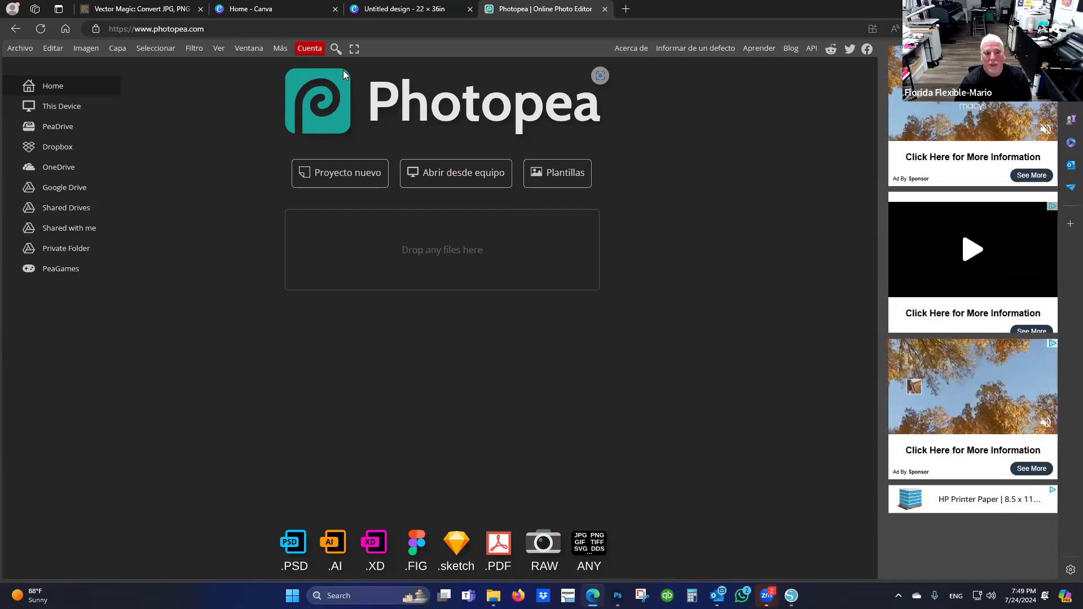
# Start a new project measured in inches (Pulgada), with a width of 22 and a height of 36
pyautogui.click(364, 179)
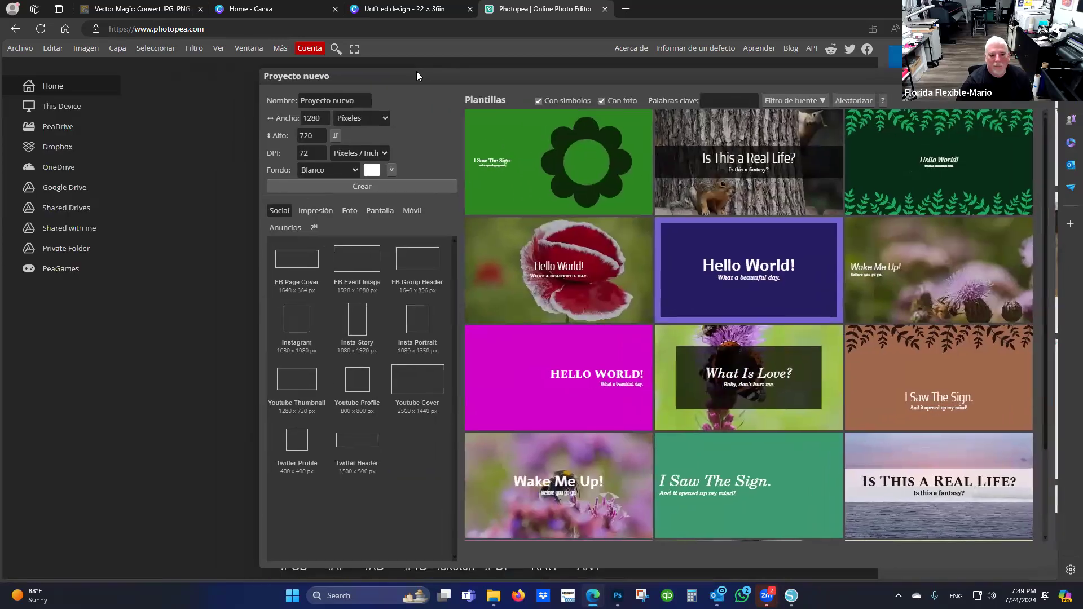
pyautogui.click(364, 119)
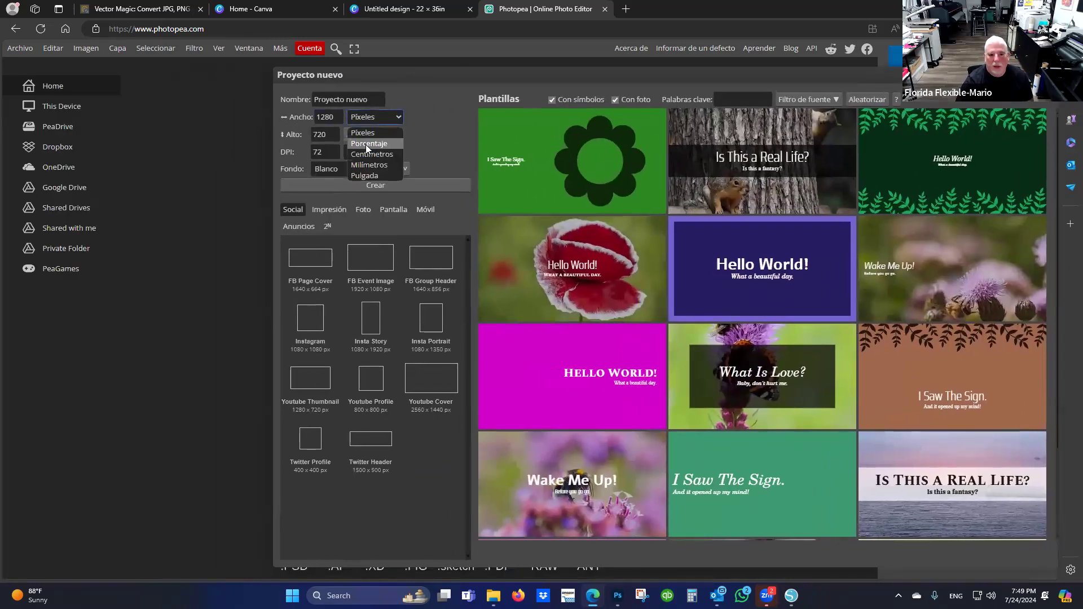
pyautogui.click(368, 176)
pyautogui.click(292, 117)
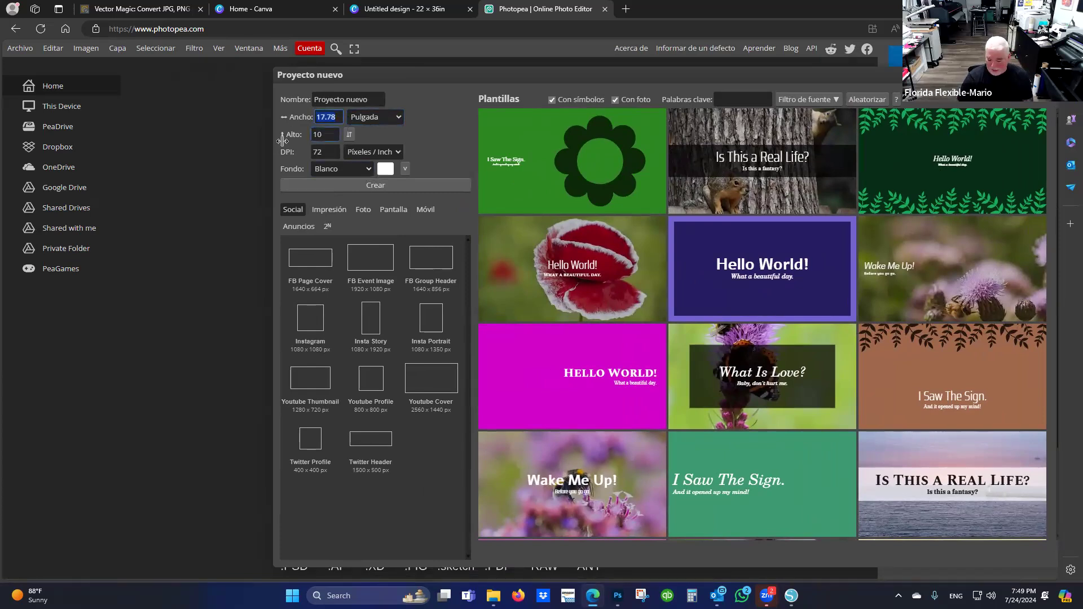
pyautogui.write('22')
pyautogui.press('Tab')
pyautogui.press('Tab')
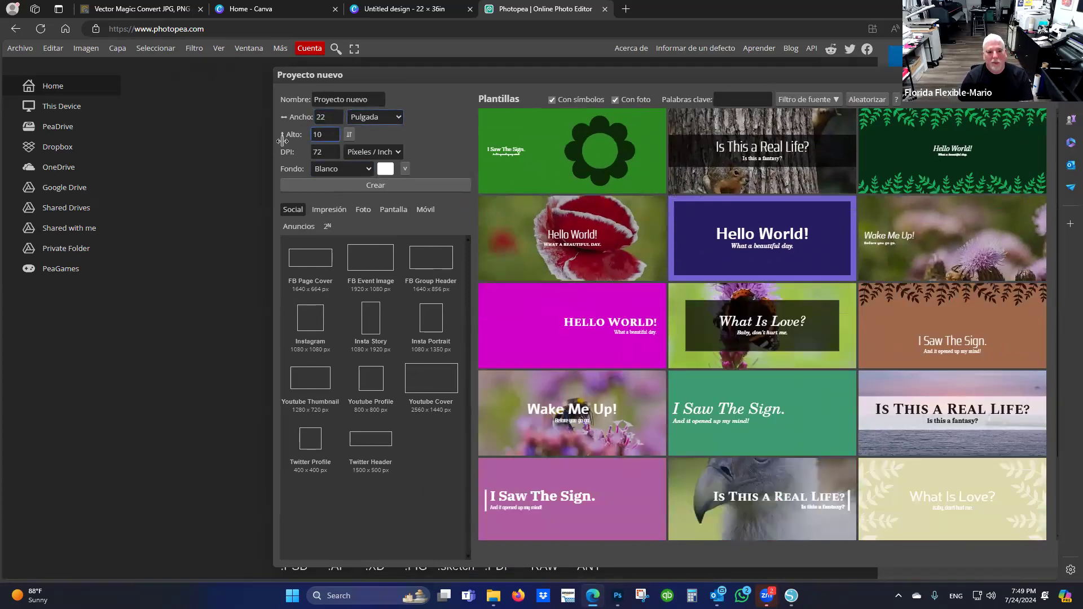
pyautogui.write('36')
pyautogui.press('Tab')
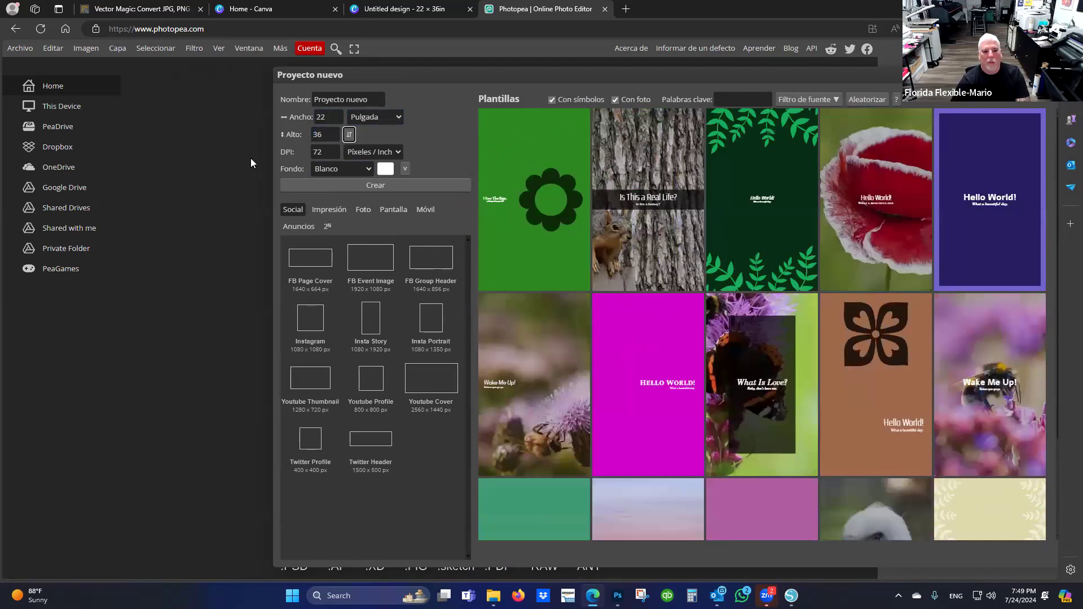
# Set the project's resolution to 300 DPI and its background to transparent, and create the document
pyautogui.press('Tab')
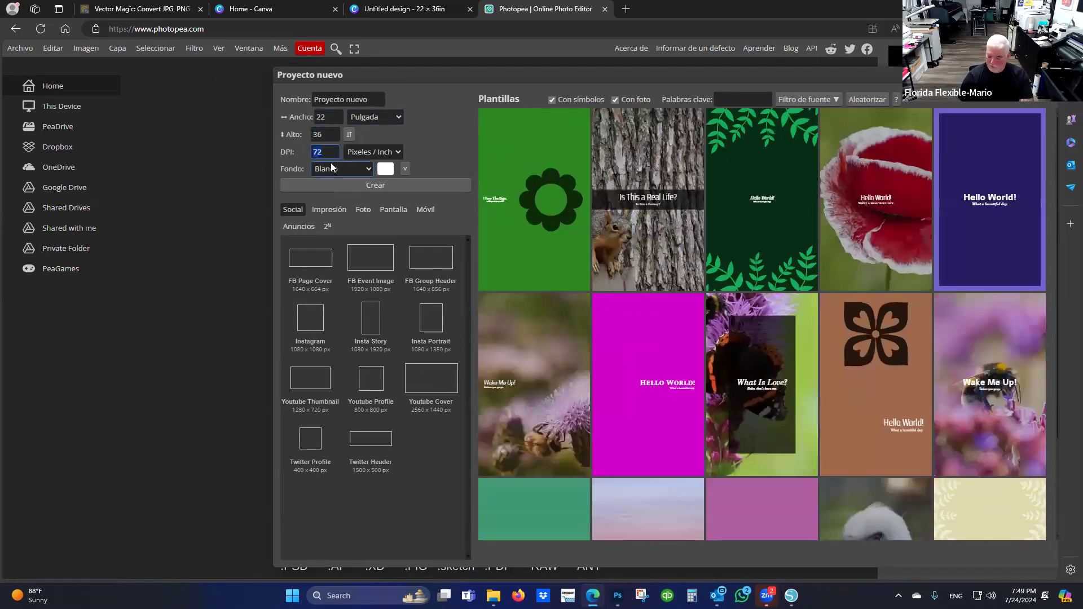
pyautogui.click(355, 169)
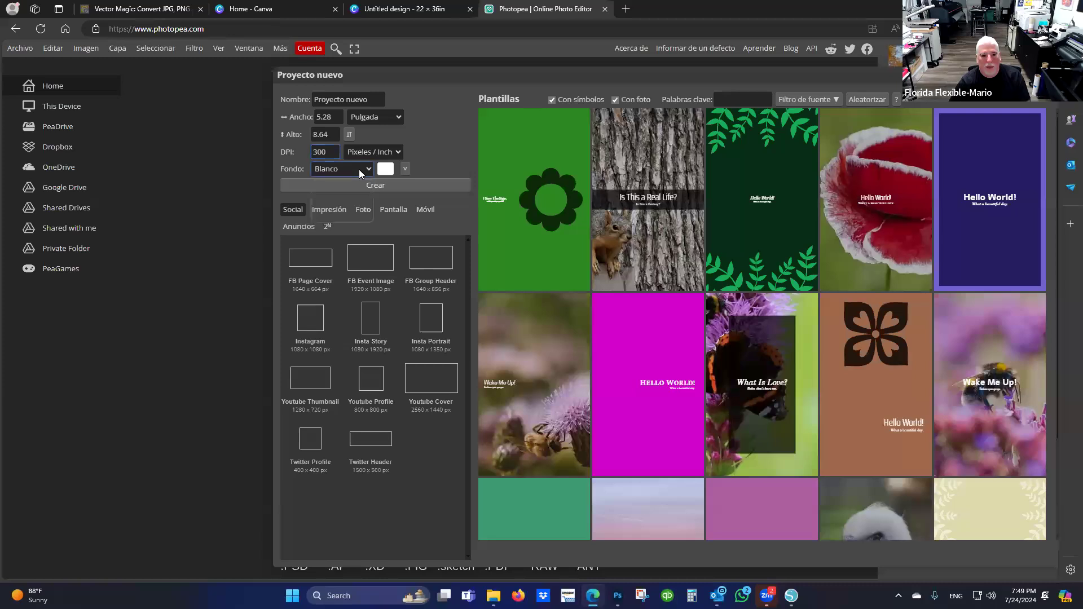
pyautogui.click(357, 209)
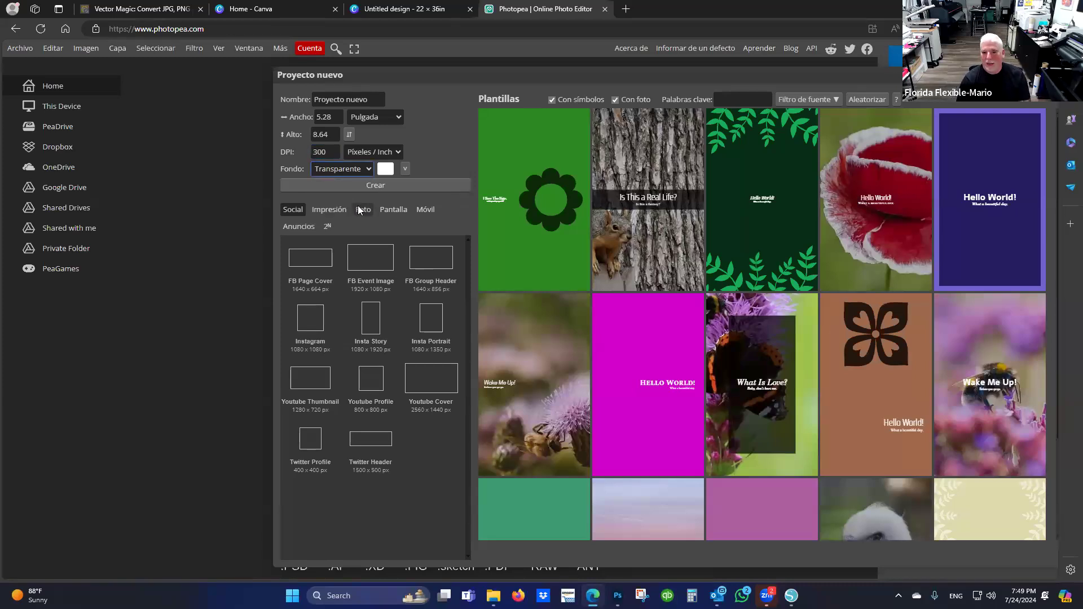
pyautogui.click(364, 169)
pyautogui.click(356, 209)
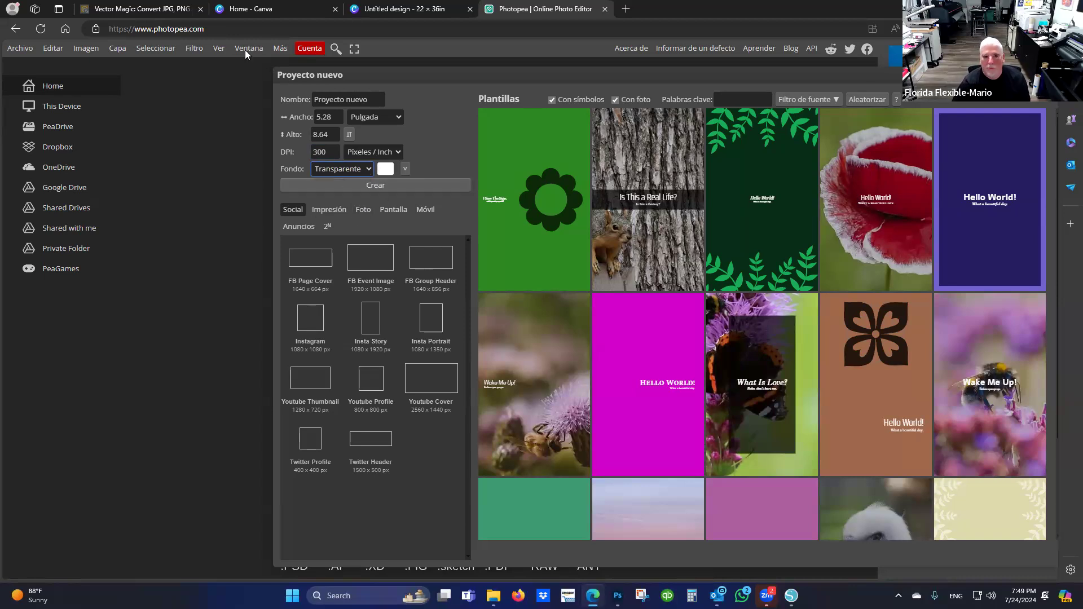
pyautogui.moveTo(344, 77); pyautogui.dragTo(399, 74)
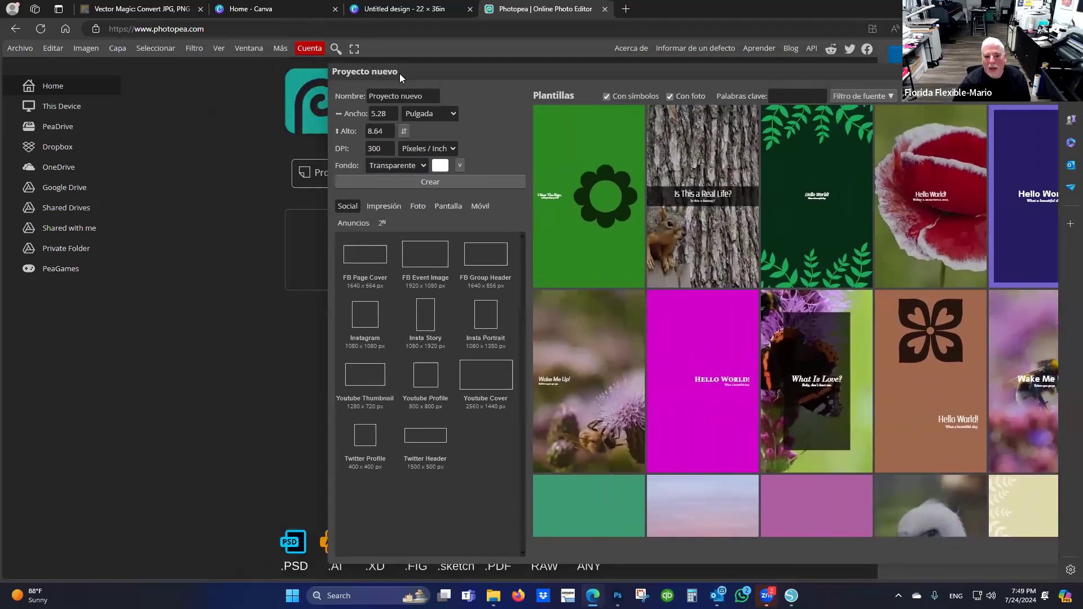
pyautogui.click(427, 184)
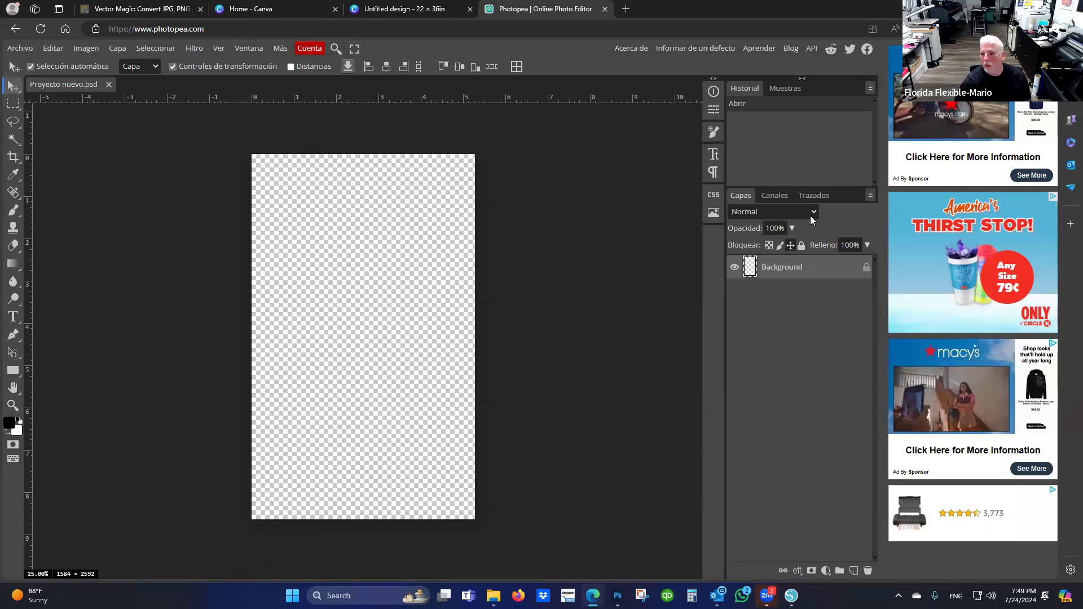
pyautogui.click(814, 195)
pyautogui.click(739, 196)
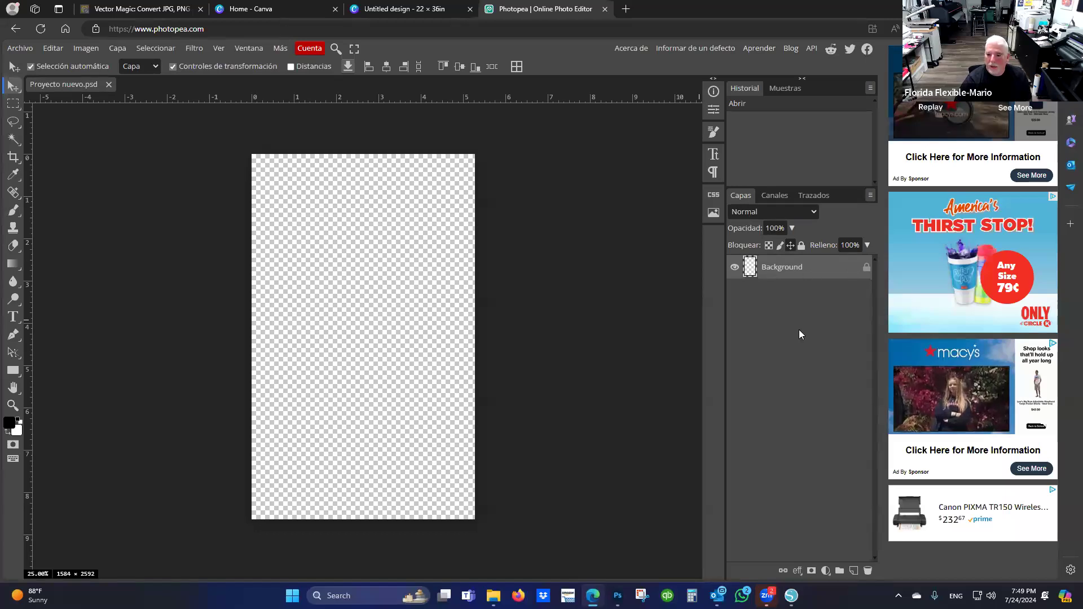
# Preview the Biker Test DTF Sheet 22x36 and biker images in the Files for DTF folder without opening either
pyautogui.click(34, 52)
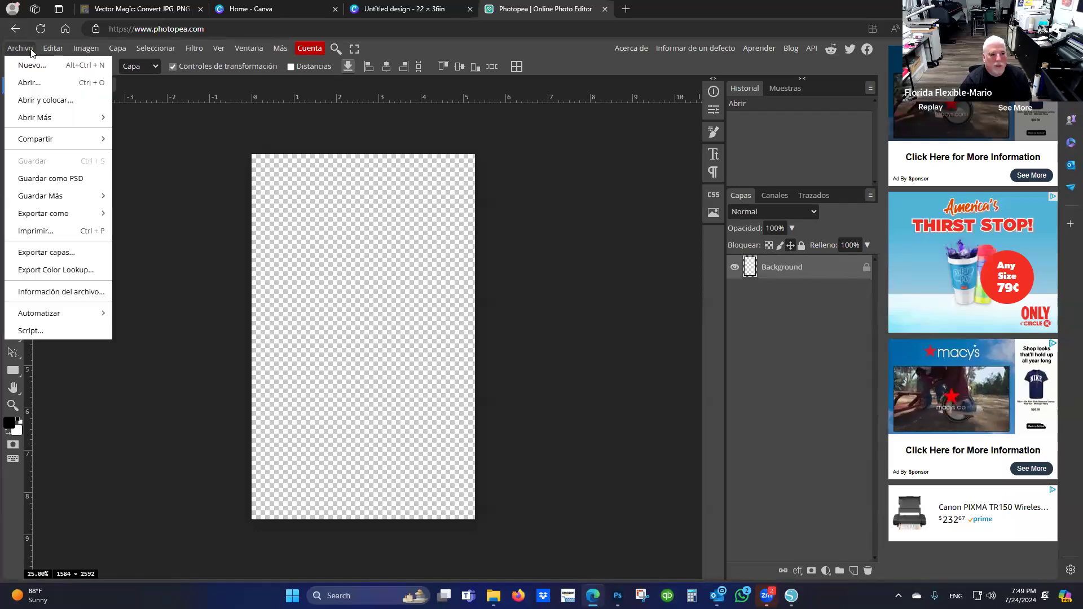
pyautogui.click(49, 82)
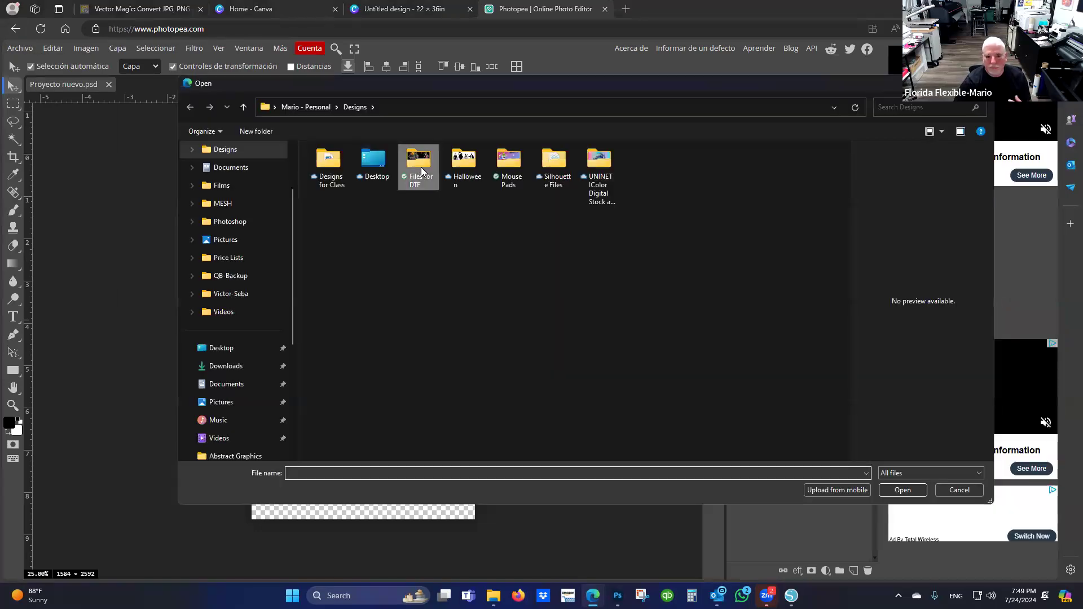
pyautogui.doubleClick(421, 171)
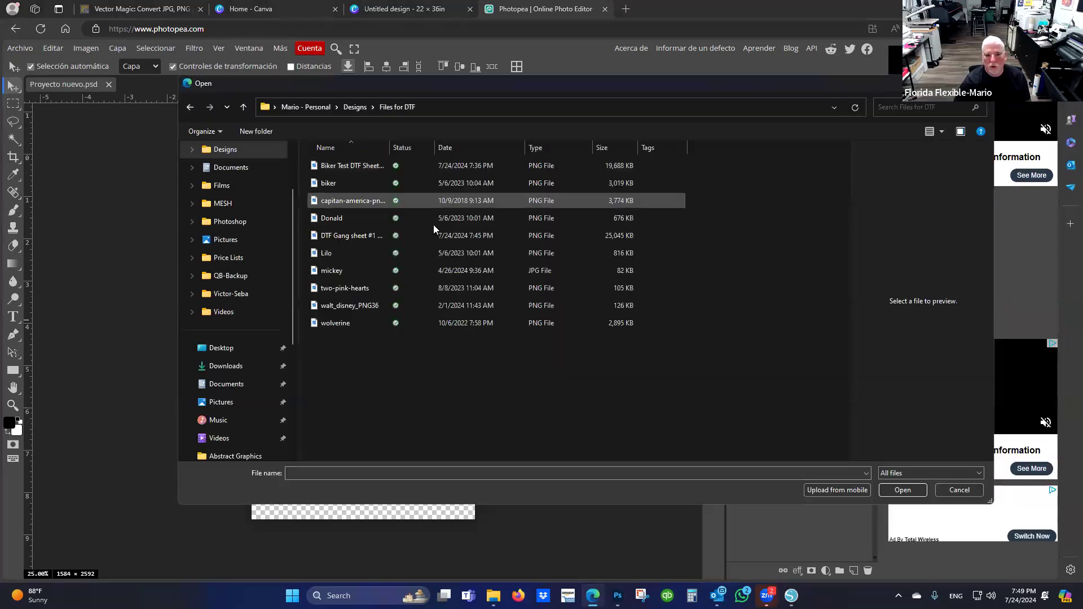
pyautogui.click(333, 170)
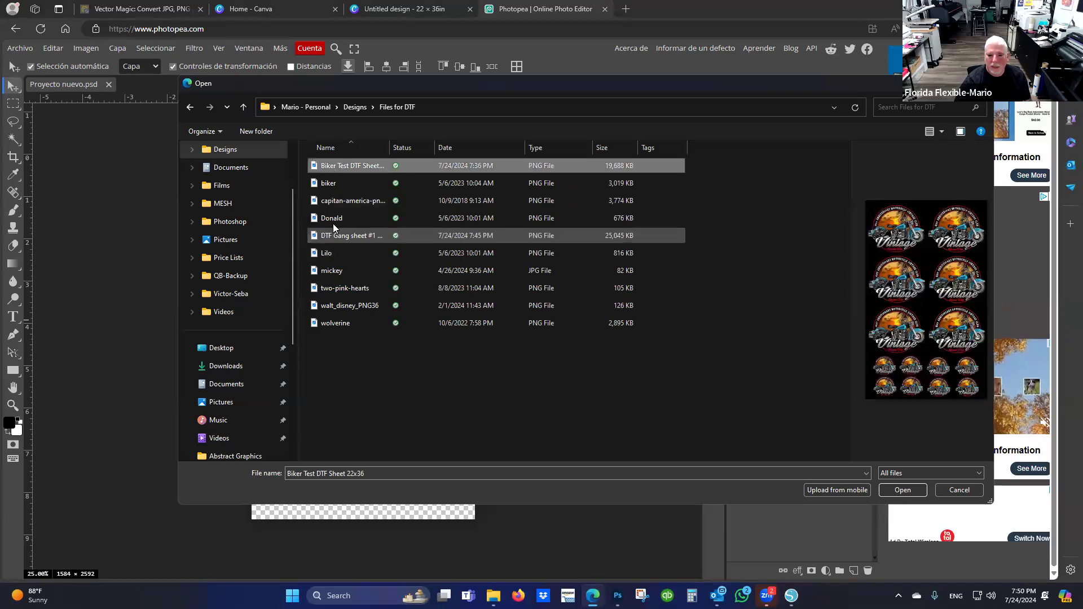
pyautogui.click(328, 184)
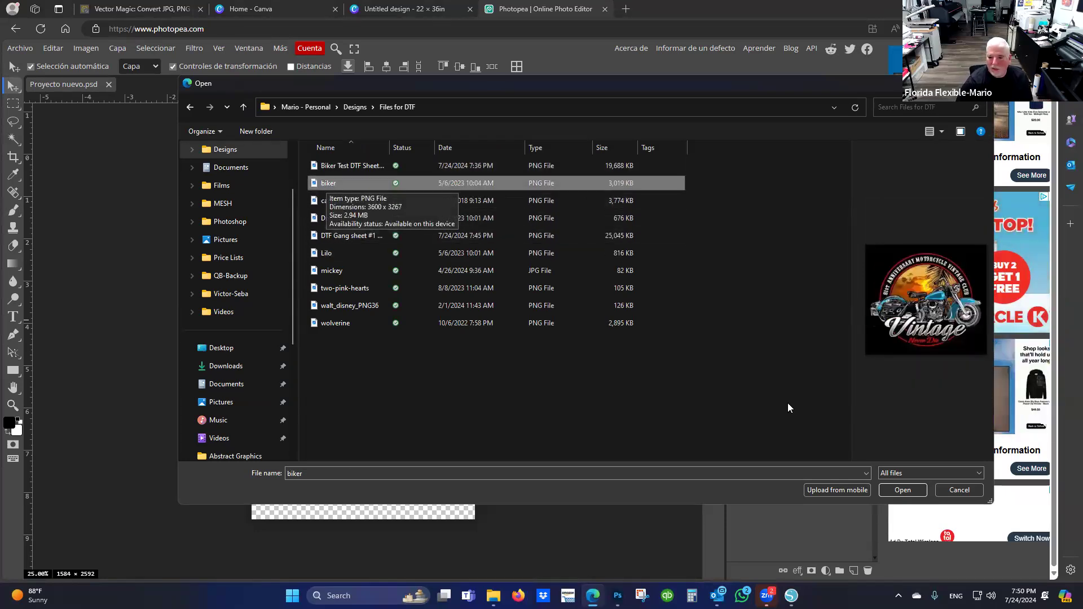
pyautogui.click(953, 490)
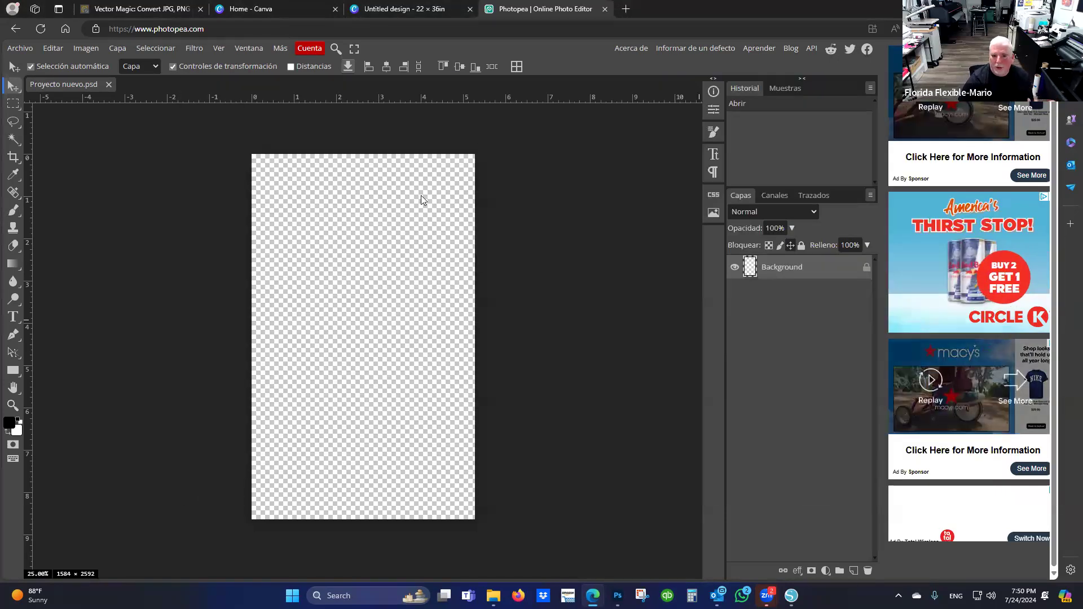
# Close the Photopea page and switch to the Vector Magic page
pyautogui.scroll(3, 455, 159)
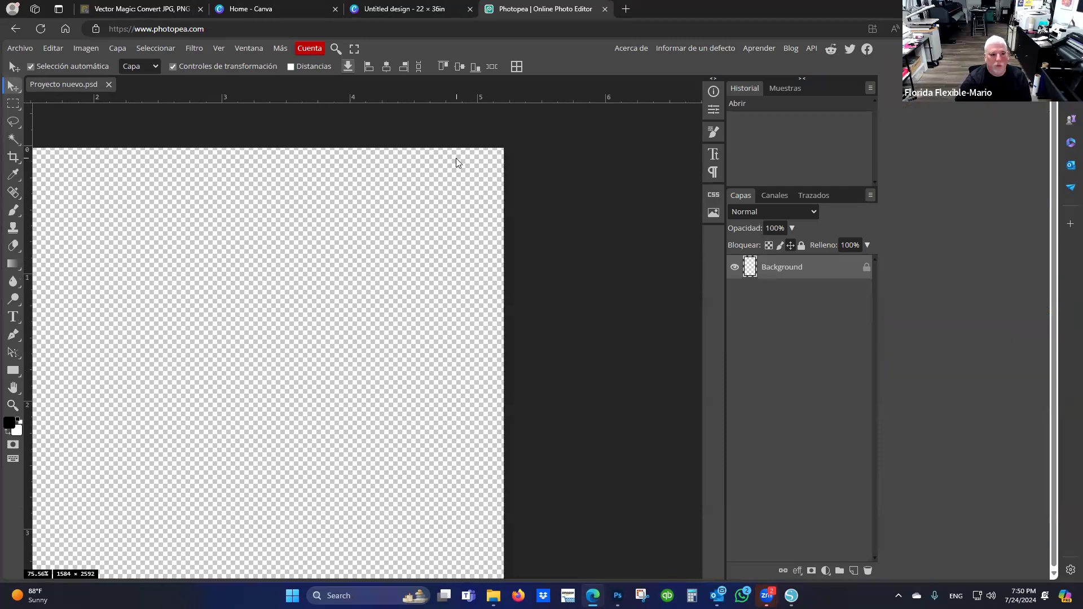
pyautogui.scroll(-3, 456, 158)
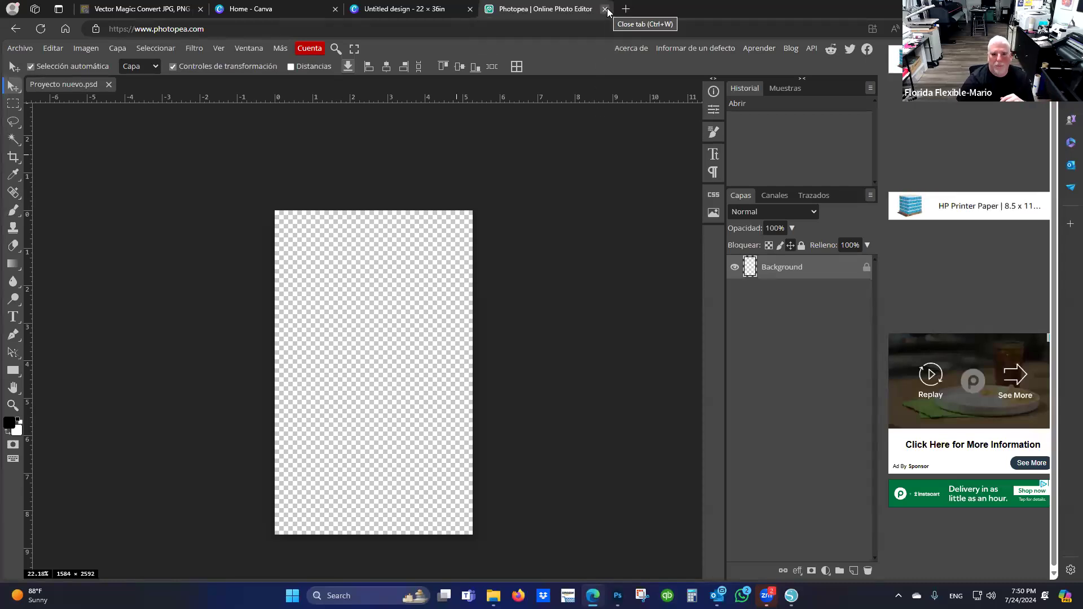
pyautogui.middleClick(515, 5)
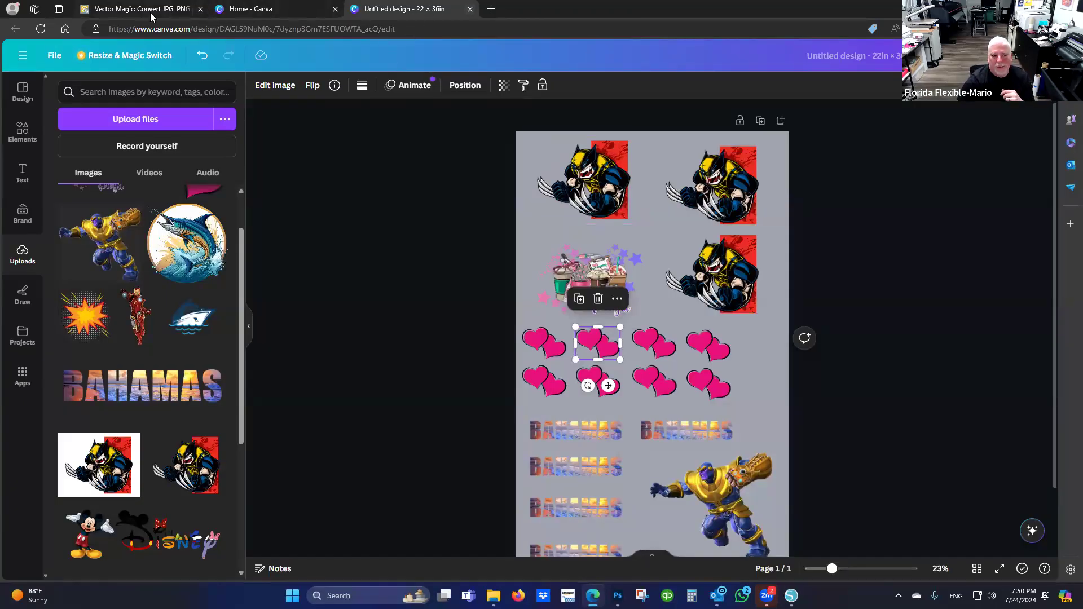
pyautogui.moveTo(767, 596)
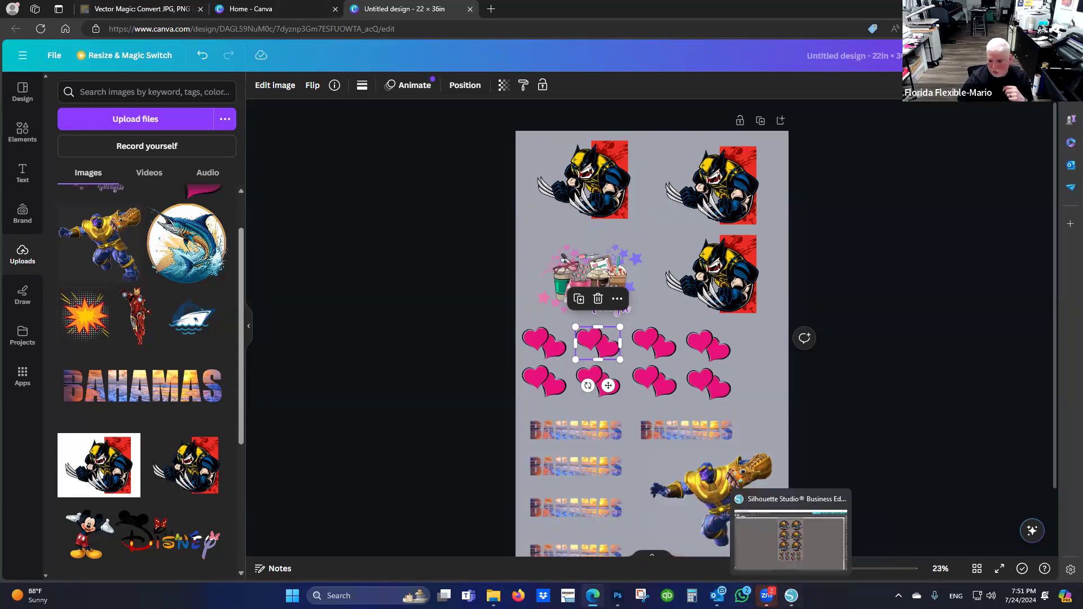
pyautogui.moveTo(717, 596)
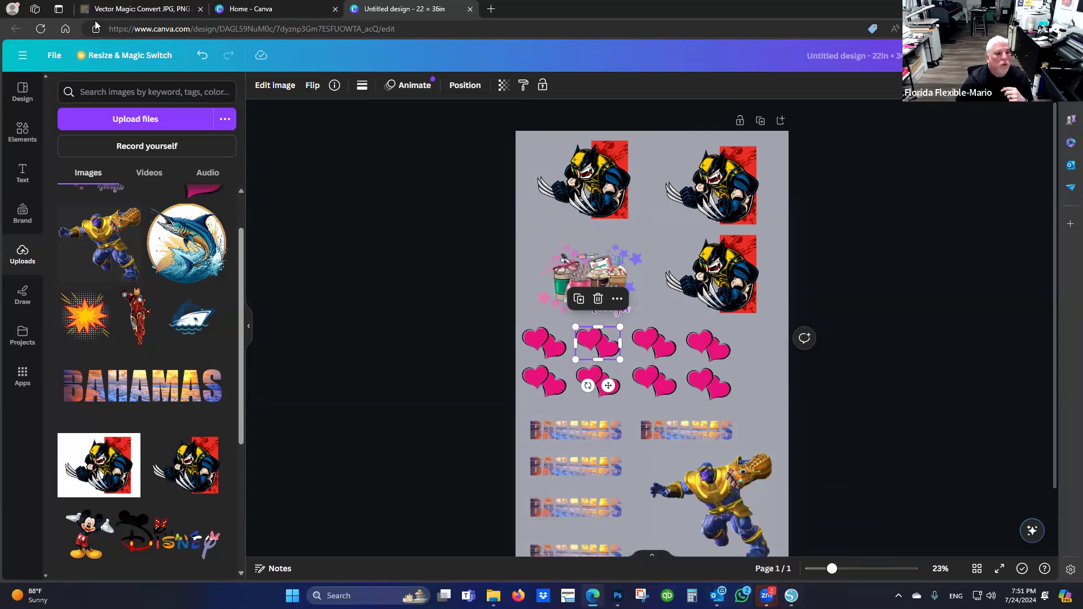
pyautogui.click(138, 9)
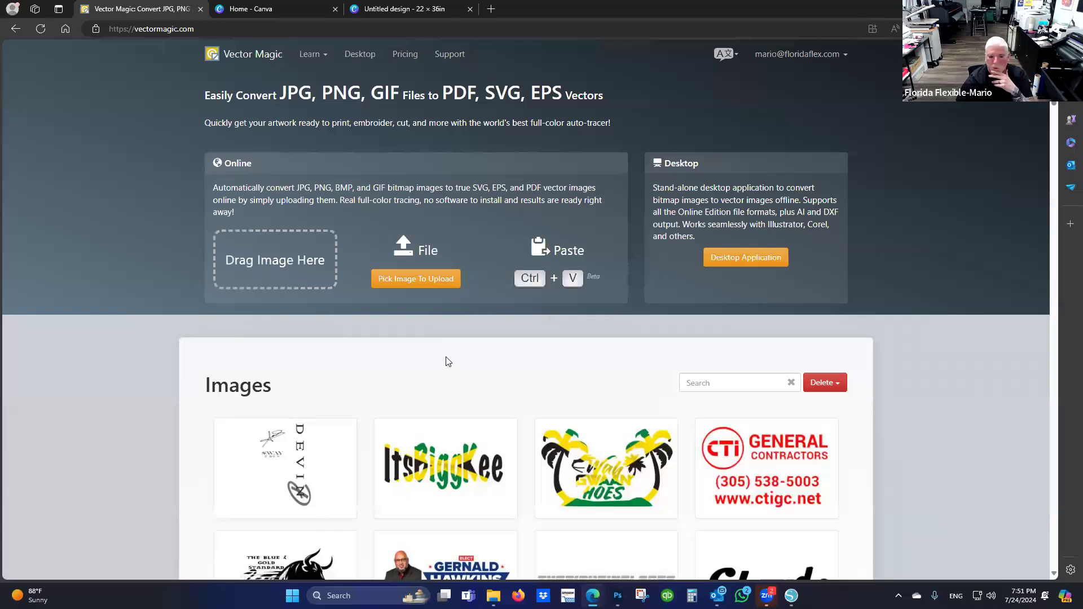
# Open the vectr.com website in a new browser tab
pyautogui.click(492, 9)
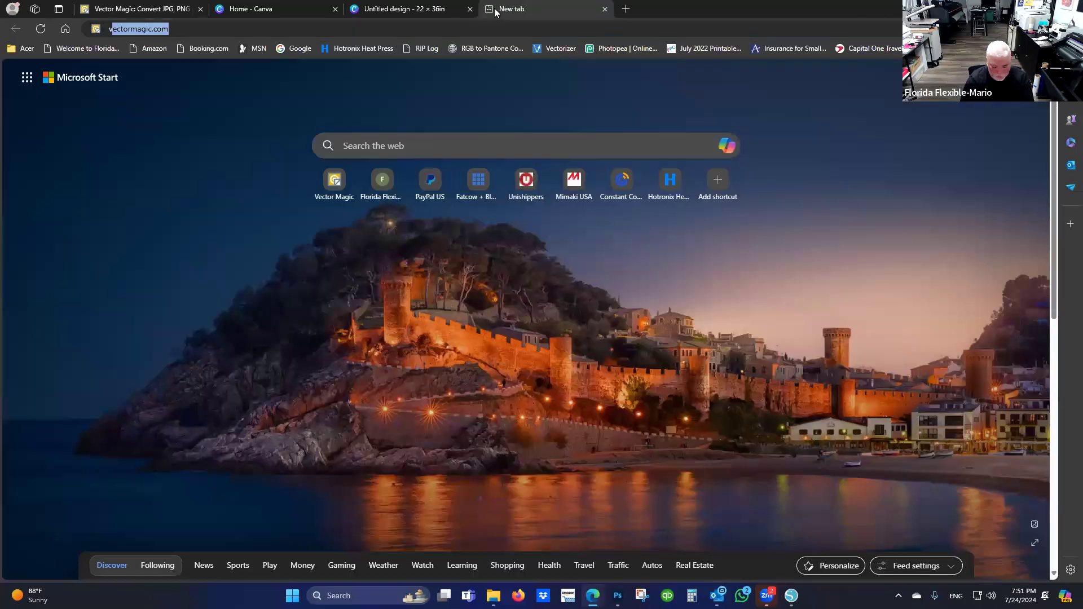
pyautogui.write('vert')
pyautogui.press('BackSpace')
pyautogui.press('BackSpace')
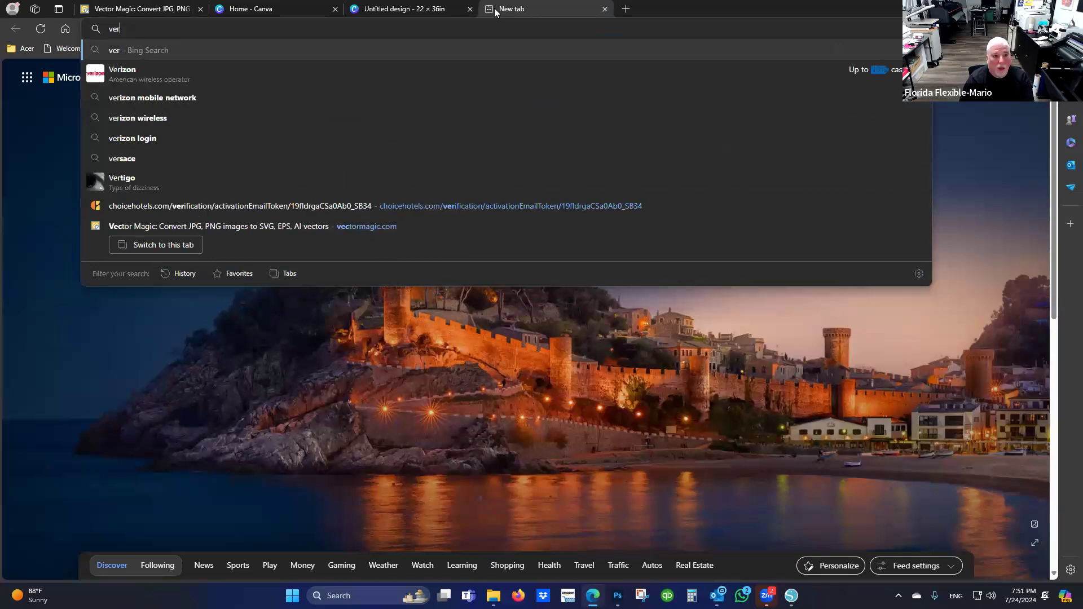
pyautogui.write('ctr.com')
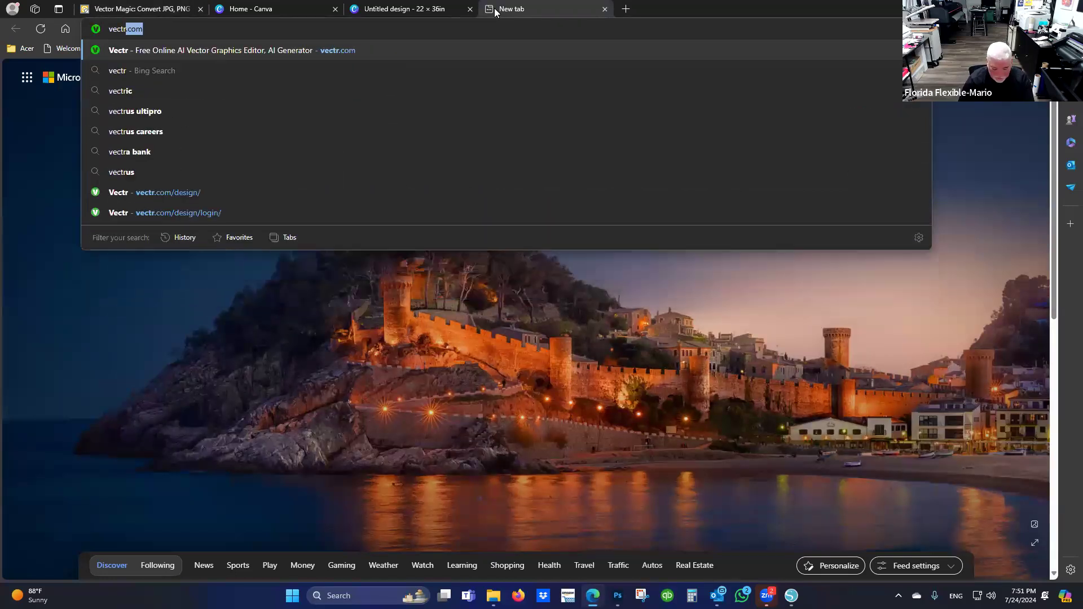
pyautogui.press('Return')
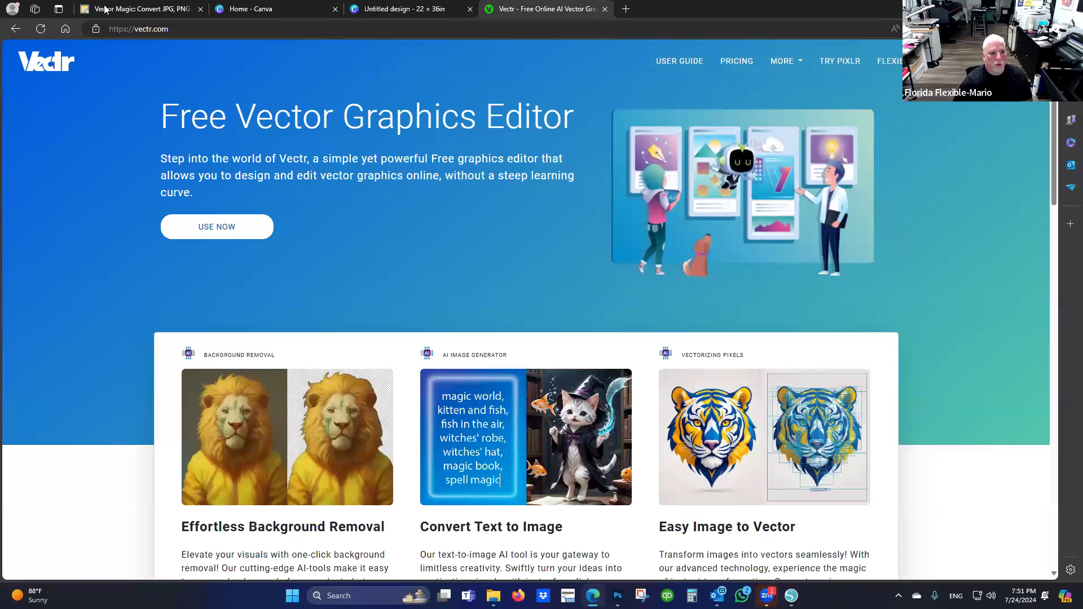
# Compare the Vectr home page and its image-to-vector offering with the Vector Magic page, ending on Vector Magic
pyautogui.click(147, 12)
pyautogui.click(572, 11)
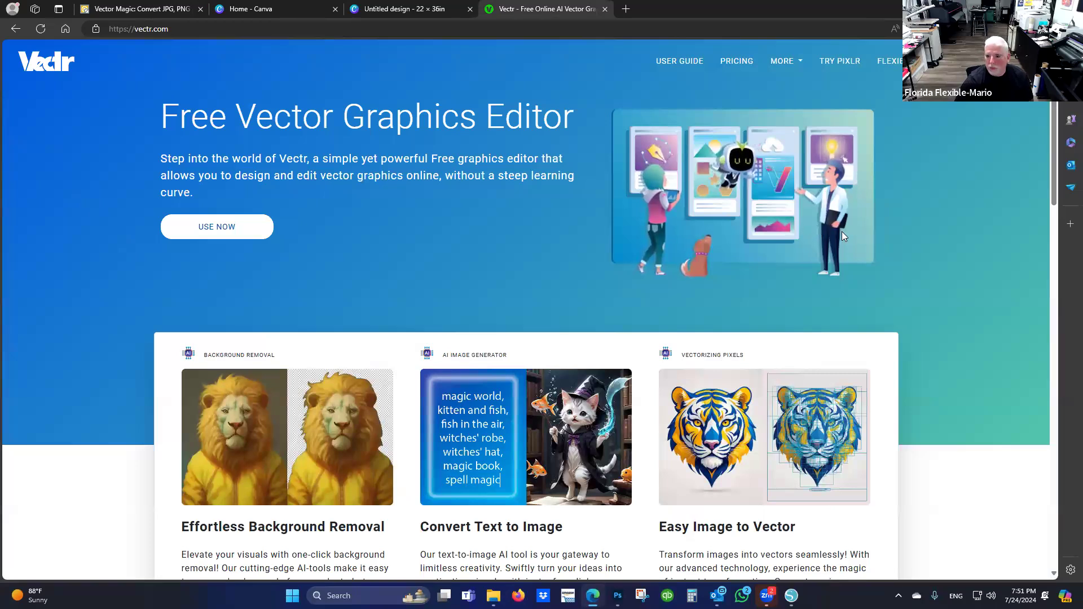
pyautogui.scroll(-2, 779, 355)
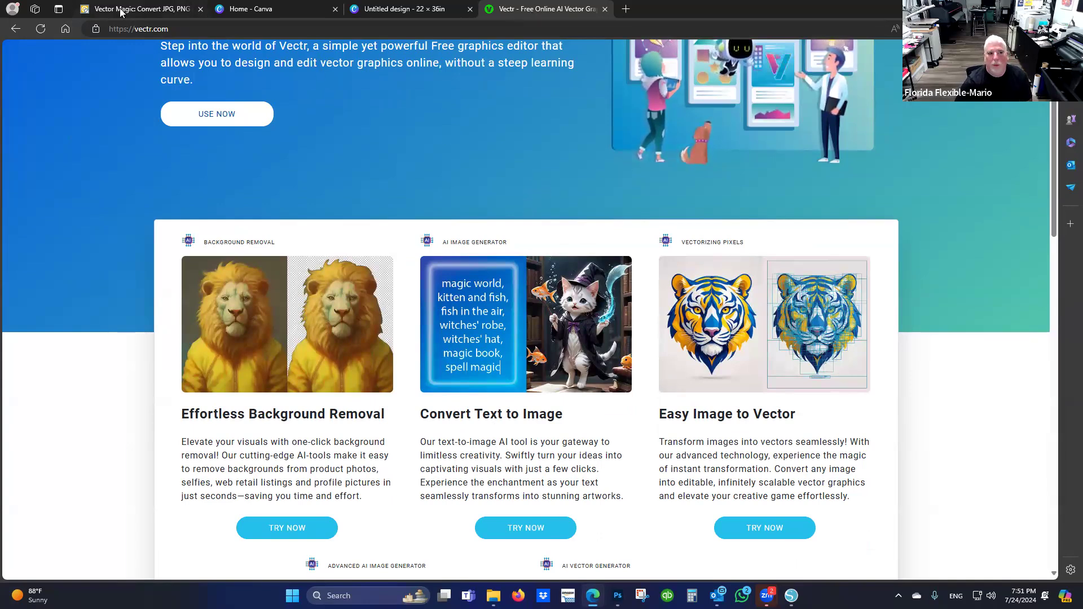
pyautogui.click(138, 9)
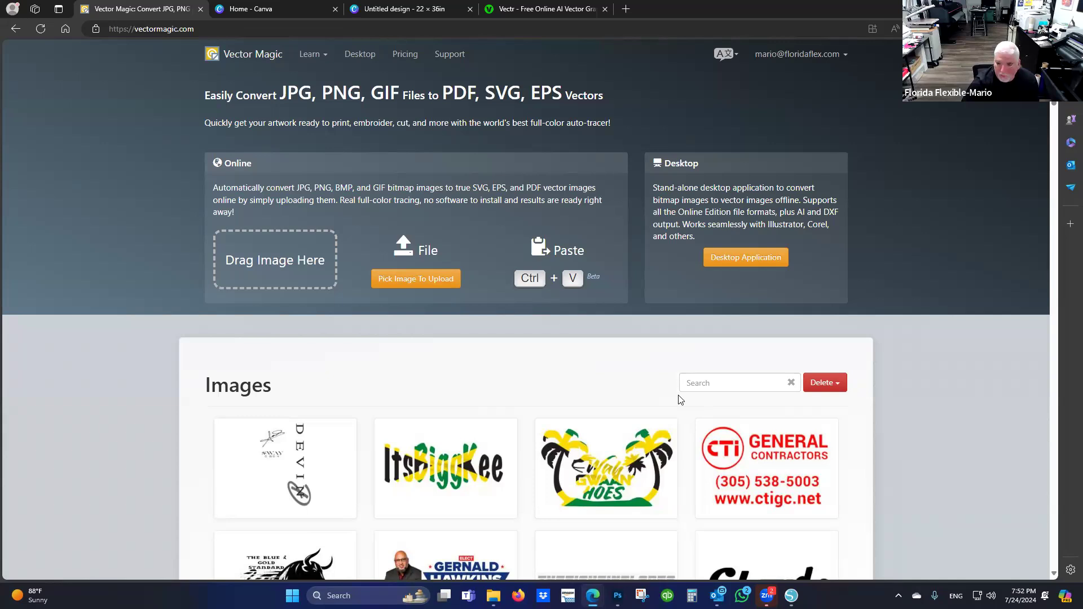
# Switch to Photoshop through the desktop and display the color channels of the DTF gang sheet
pyautogui.press('super+d')
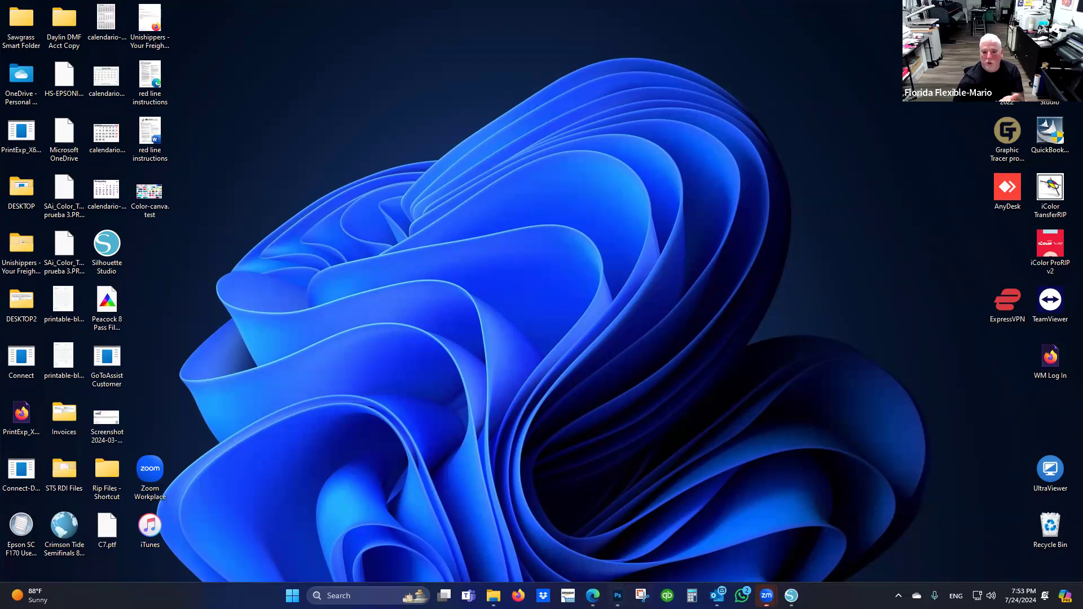
pyautogui.click(618, 596)
pyautogui.click(980, 357)
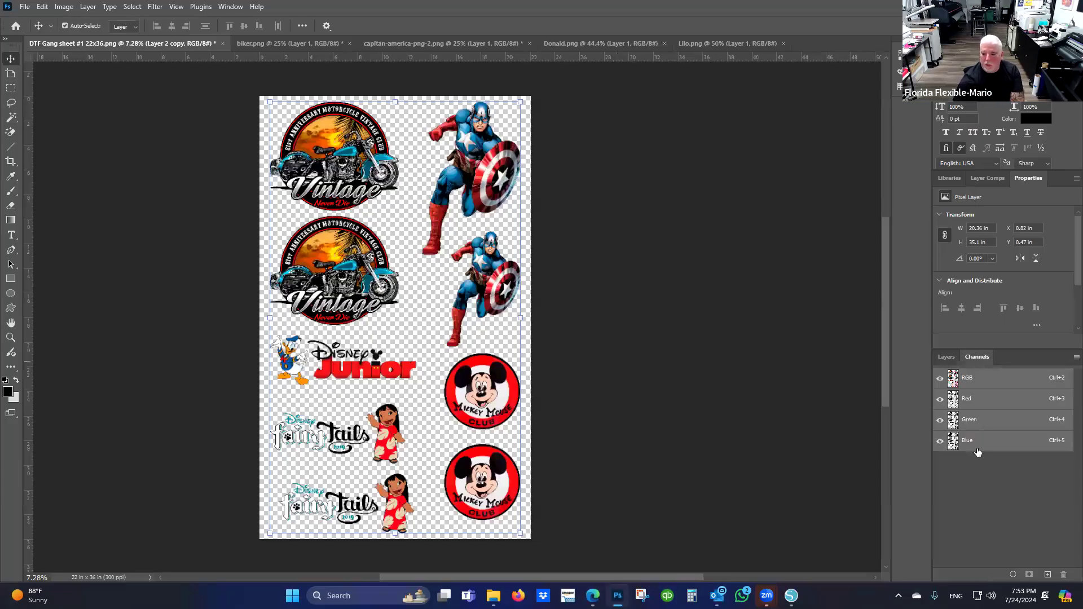
# Convert the gang sheet's color mode from RGB to CMYK
pyautogui.click(63, 7)
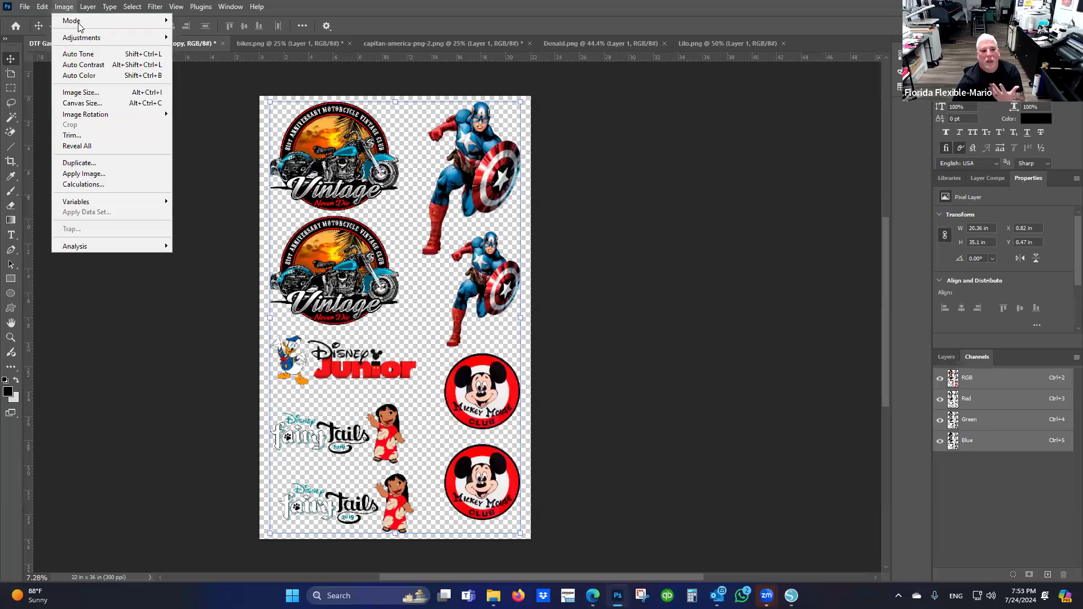
pyautogui.moveTo(141, 20)
pyautogui.click(200, 74)
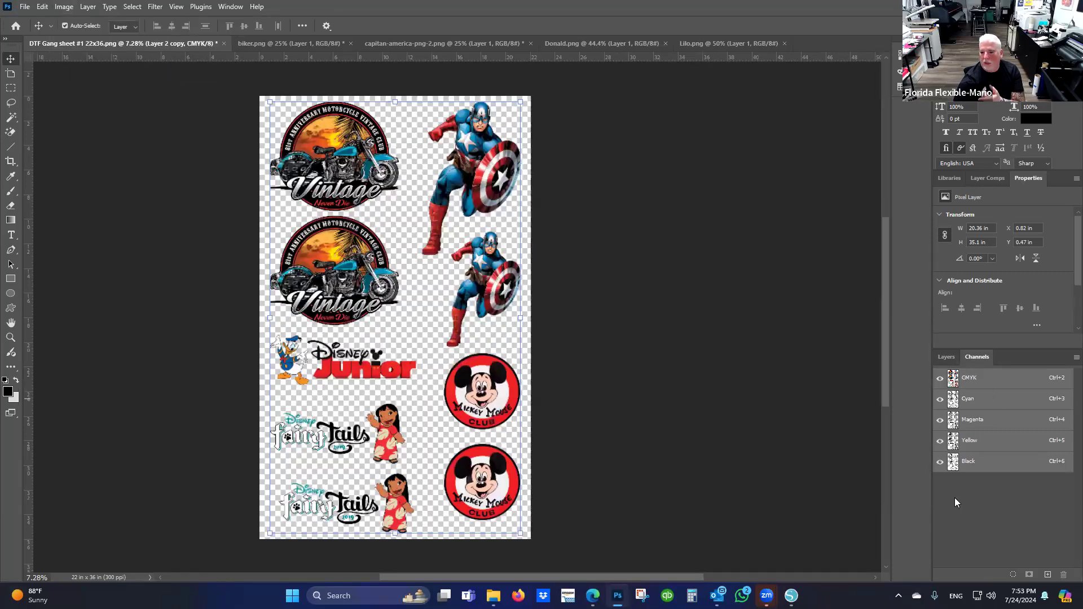
# Check the file formats Save As offers for the CMYK gang sheet, and cancel without saving
pyautogui.click(30, 8)
pyautogui.click(77, 145)
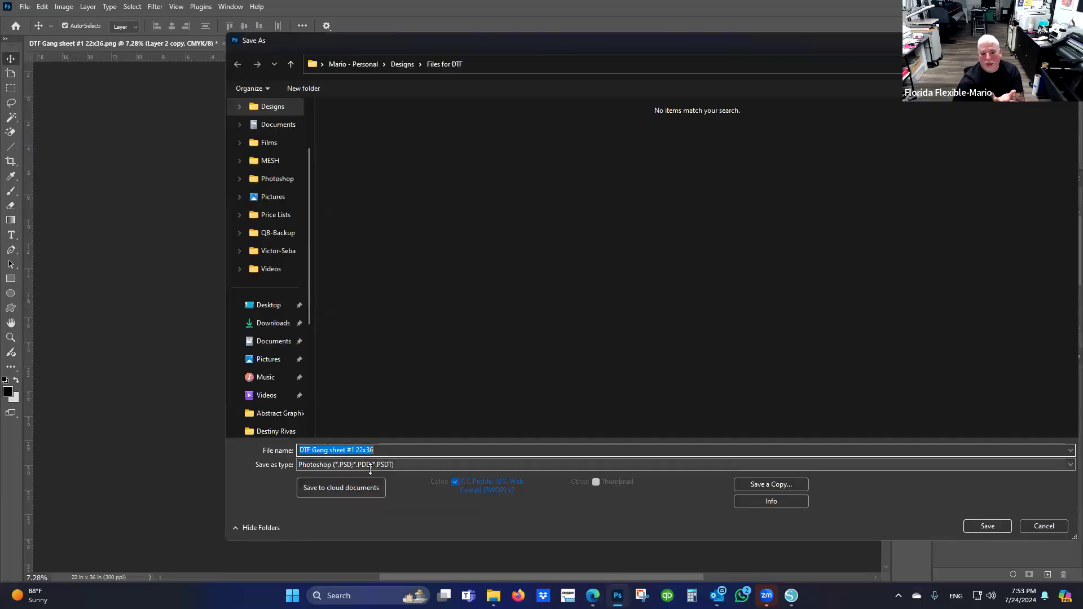
pyautogui.click(338, 464)
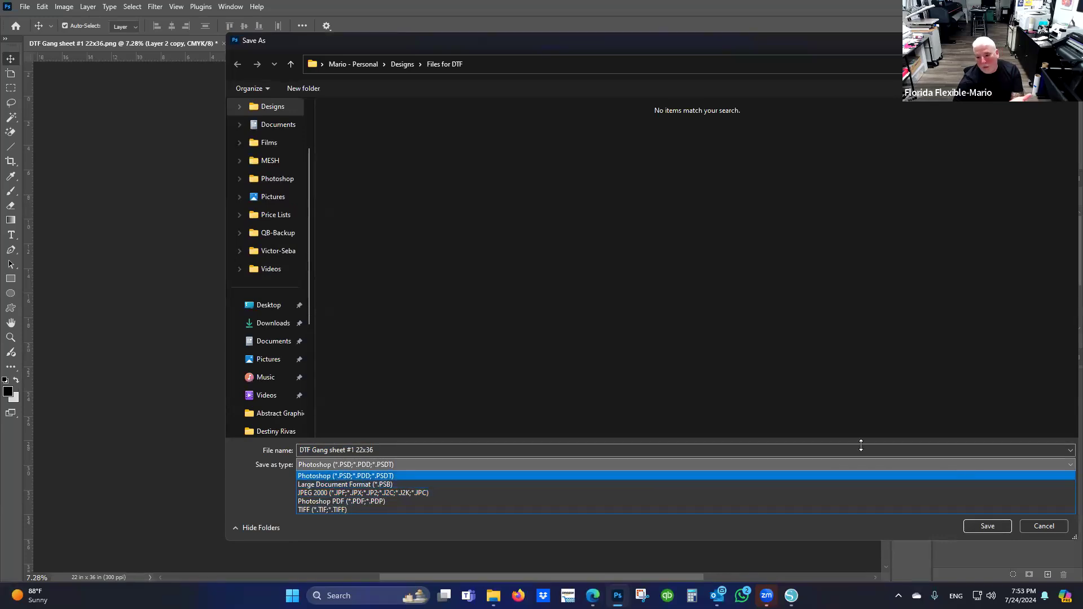
pyautogui.click(1047, 527)
pyautogui.click(1045, 524)
# Convert the gang sheet's color mode from CMYK back to RGB
pyautogui.click(64, 6)
pyautogui.moveTo(71, 21)
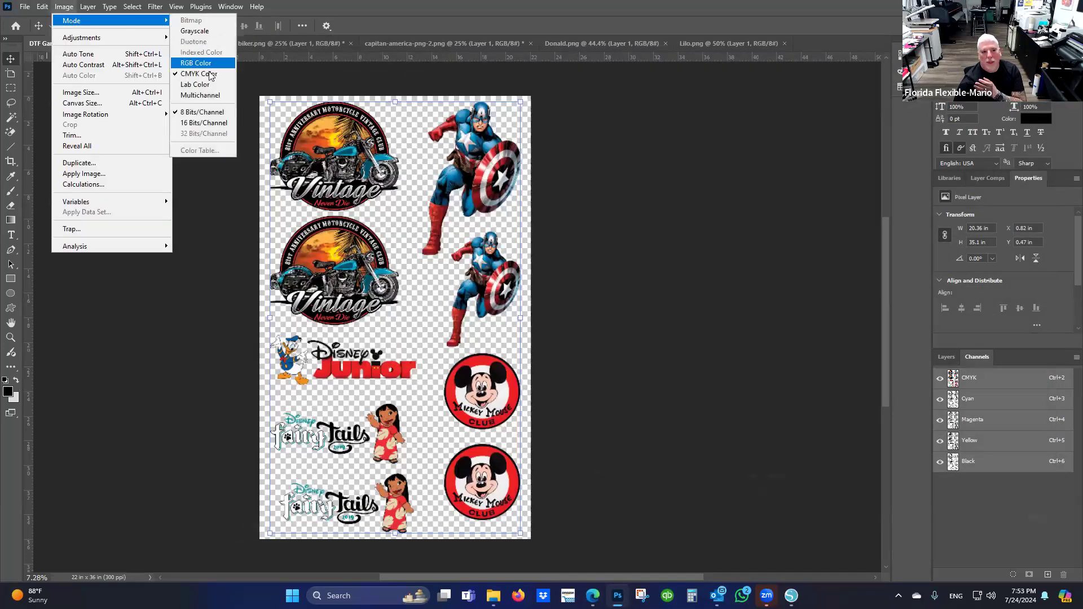
pyautogui.press('Escape')
pyautogui.press('Escape')
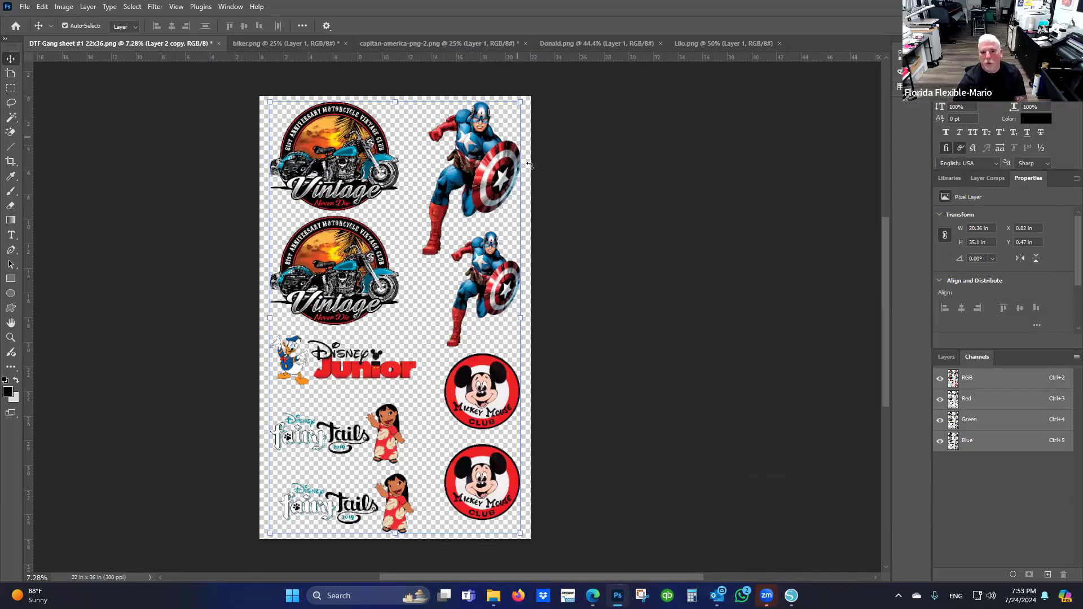
# Review the working spaces in Color Settings, including the list of RGB profiles, and cancel without changes
pyautogui.click(63, 6)
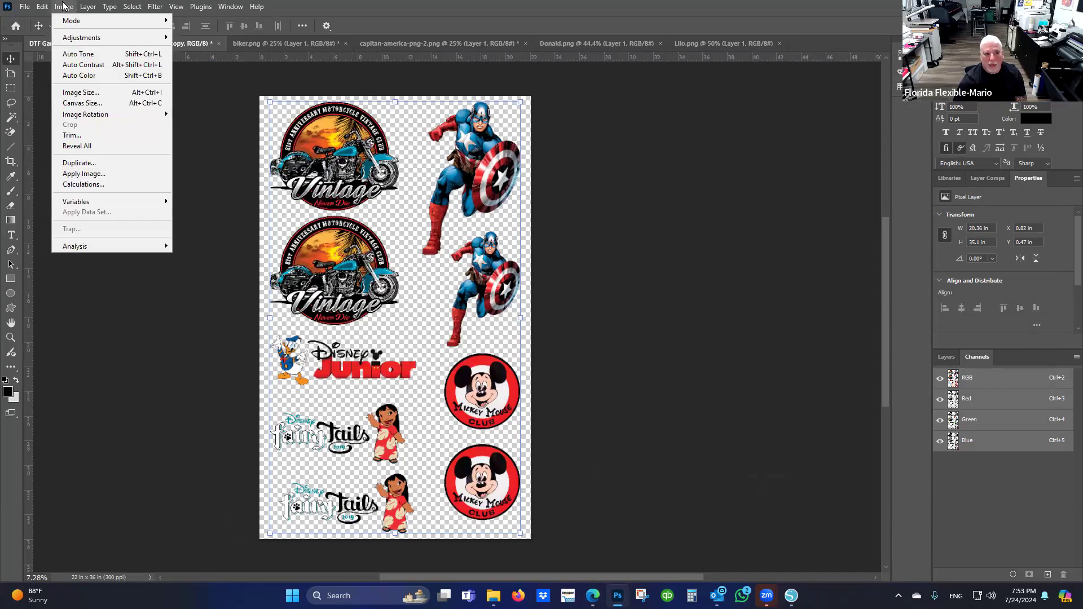
pyautogui.moveTo(39, 6)
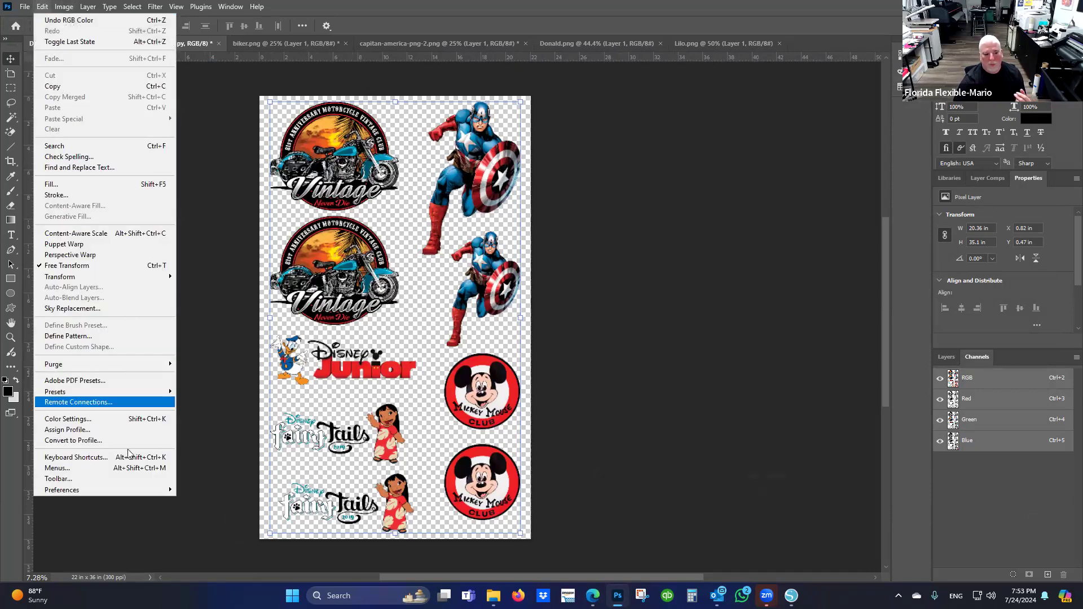
pyautogui.click(86, 419)
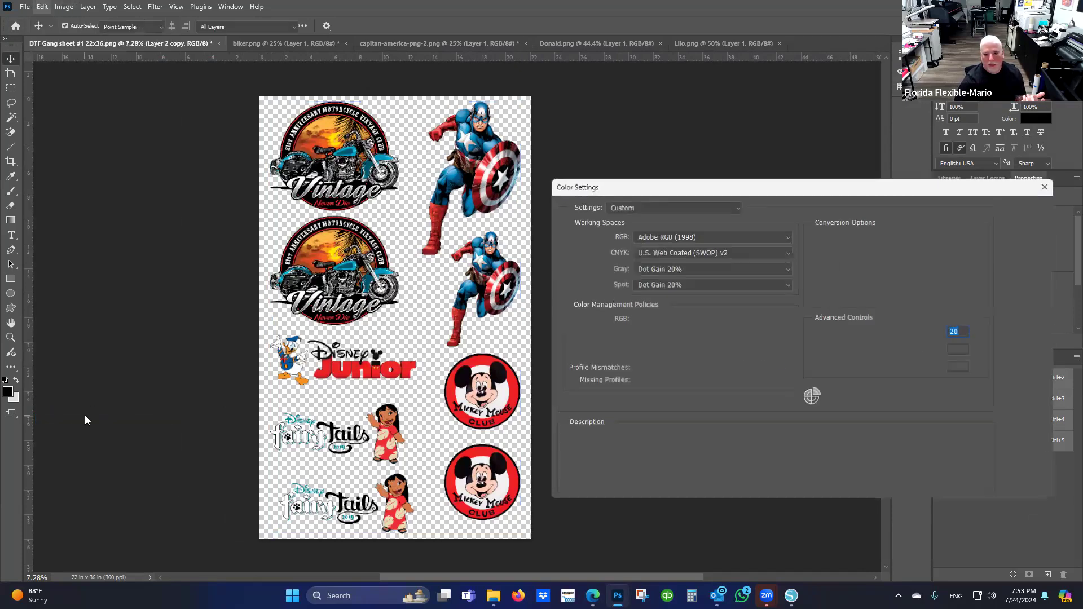
pyautogui.moveTo(598, 186); pyautogui.dragTo(512, 146)
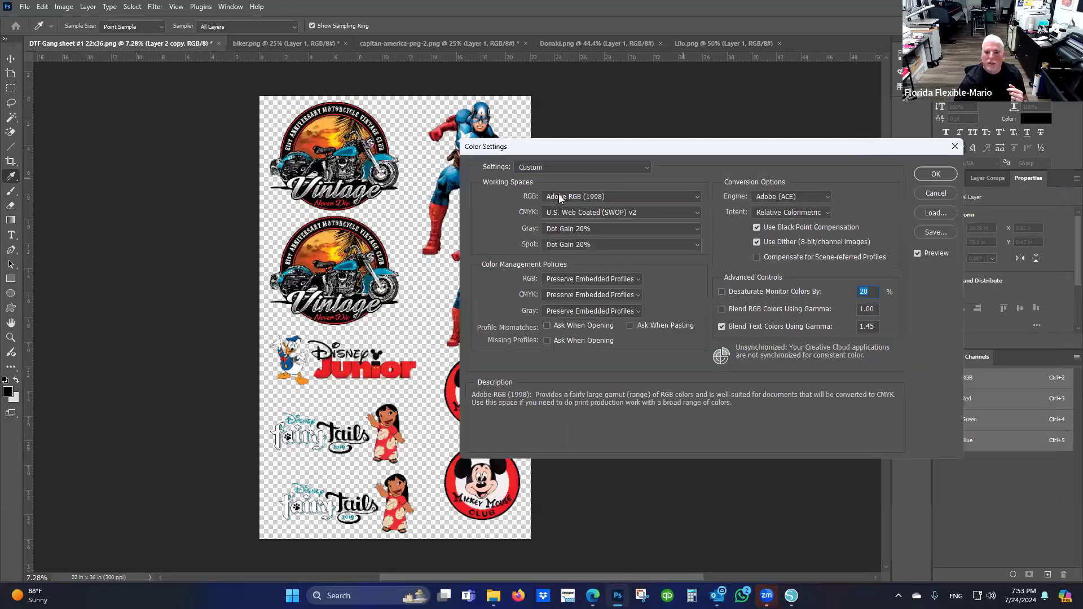
pyautogui.click(559, 194)
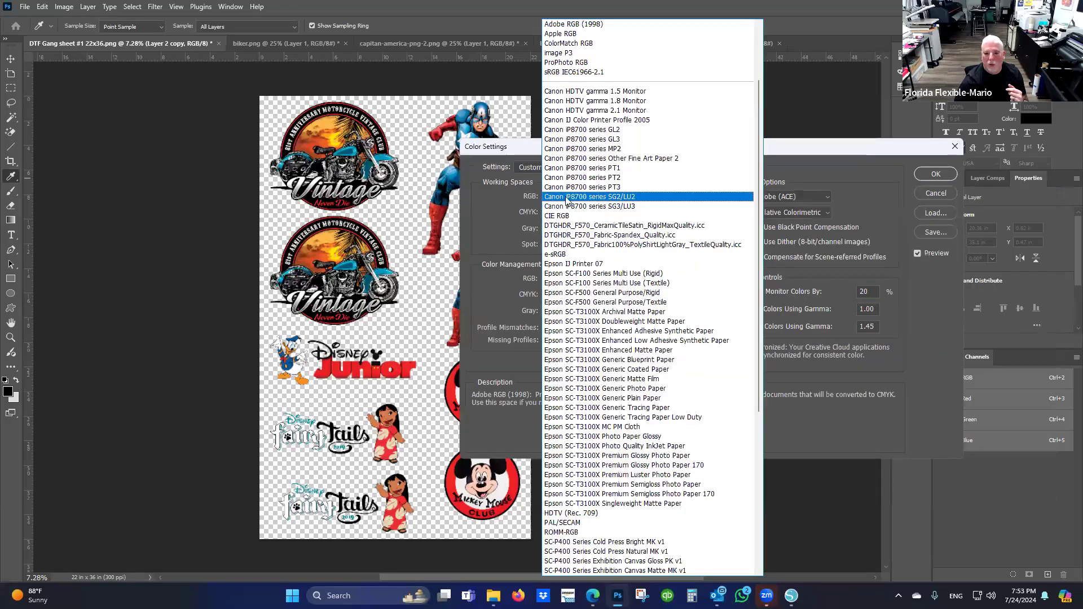
pyautogui.press('Escape')
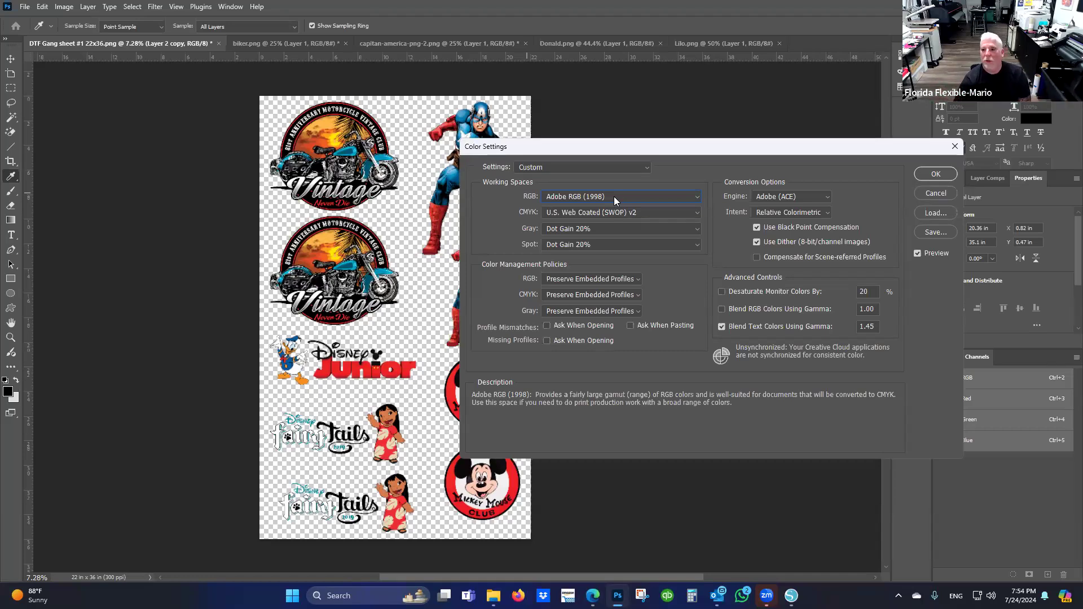
pyautogui.click(951, 192)
pyautogui.press('v')
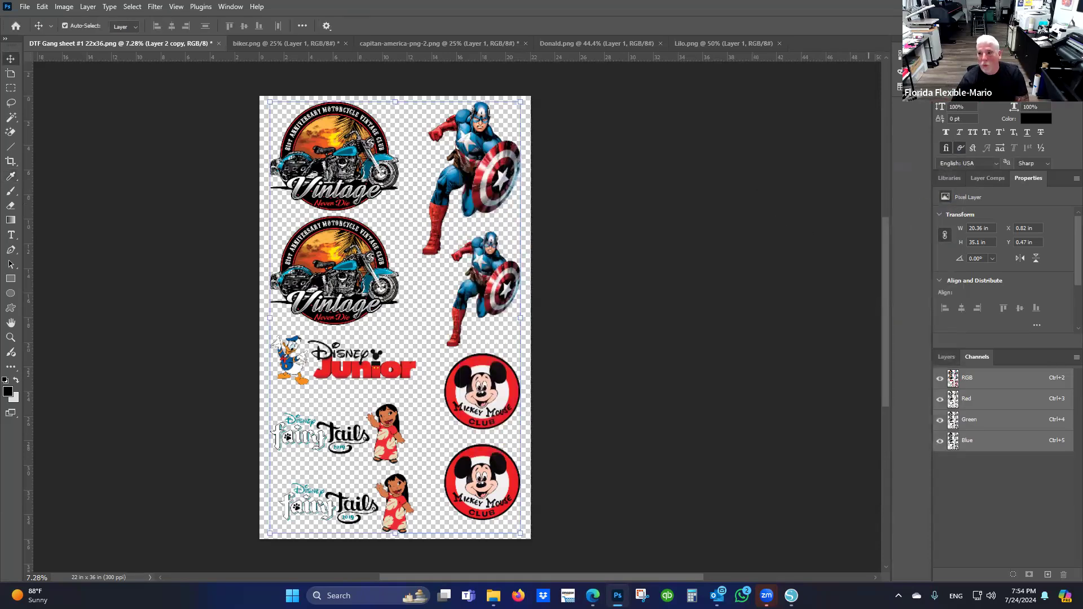
# Minimize all open windows to show the desktop, briefly bringing the Photoshop gang sheet back in between
pyautogui.press('super+d')
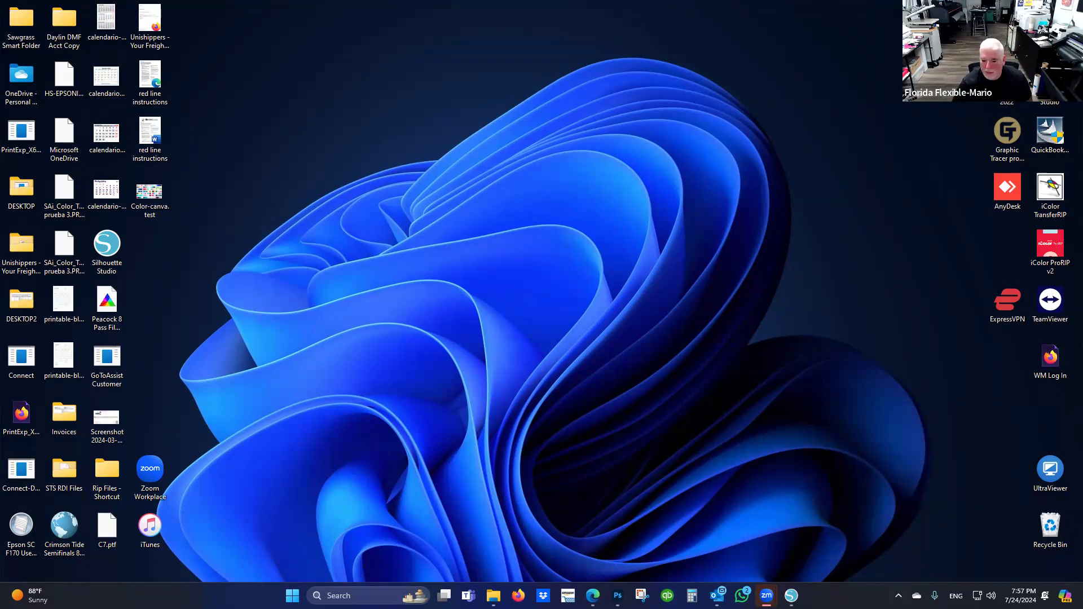
pyautogui.moveTo(766, 596)
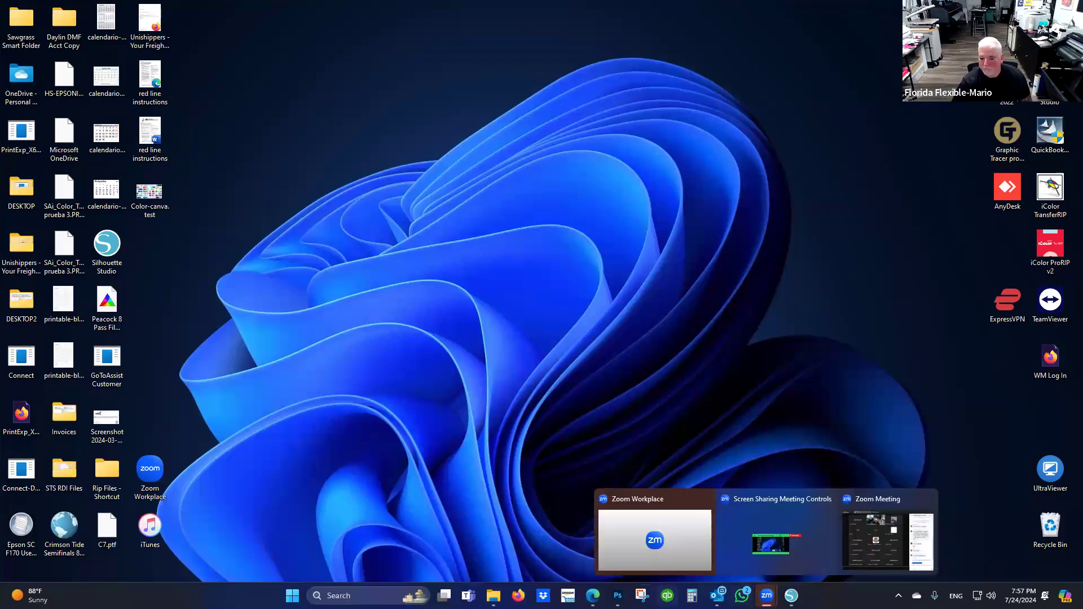
pyautogui.click(618, 596)
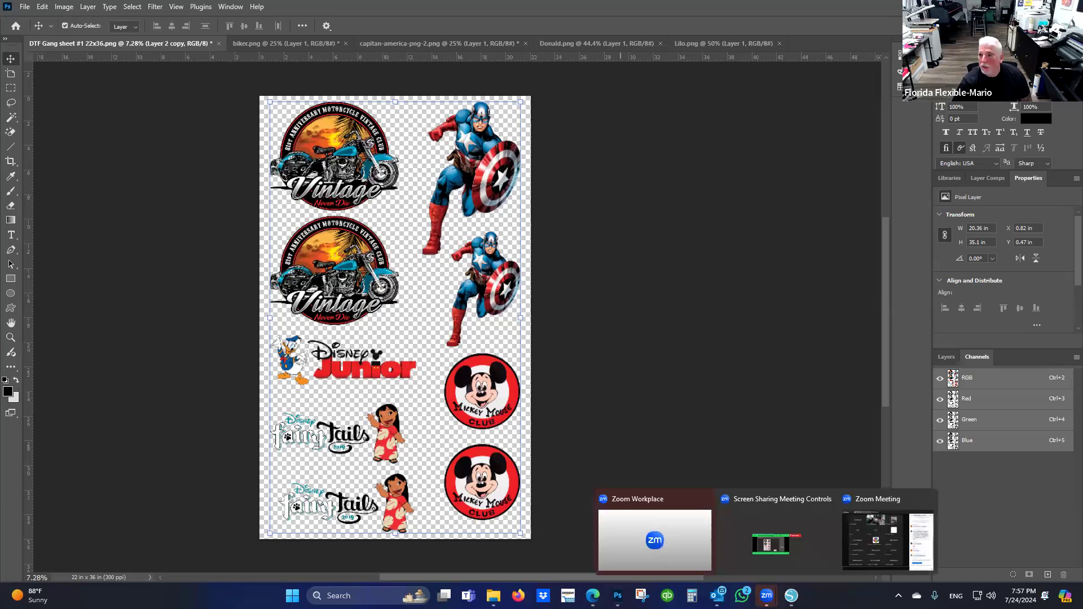
pyautogui.press('super+d')
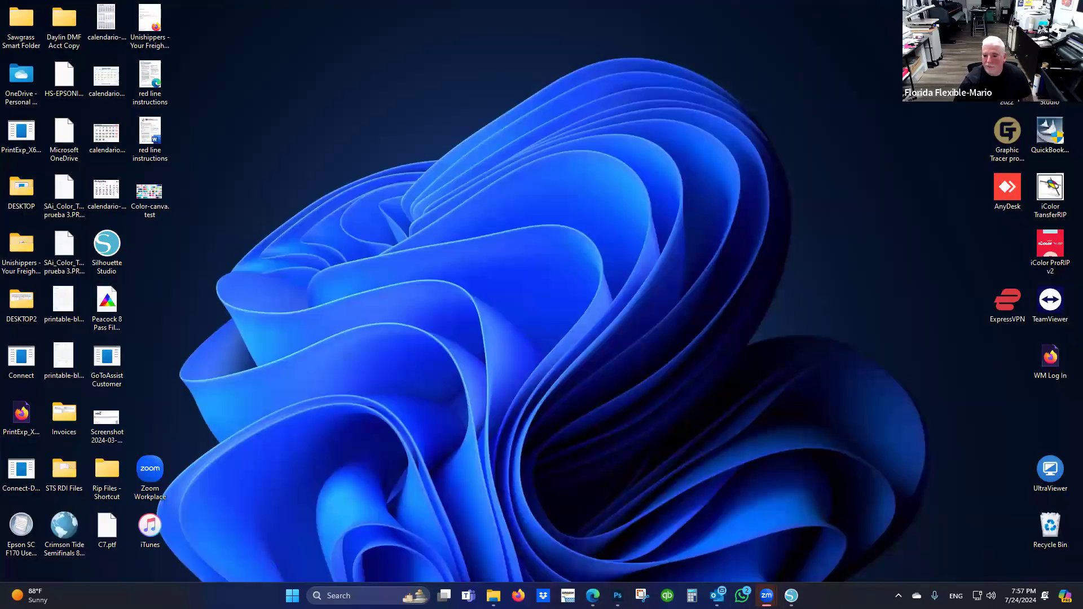